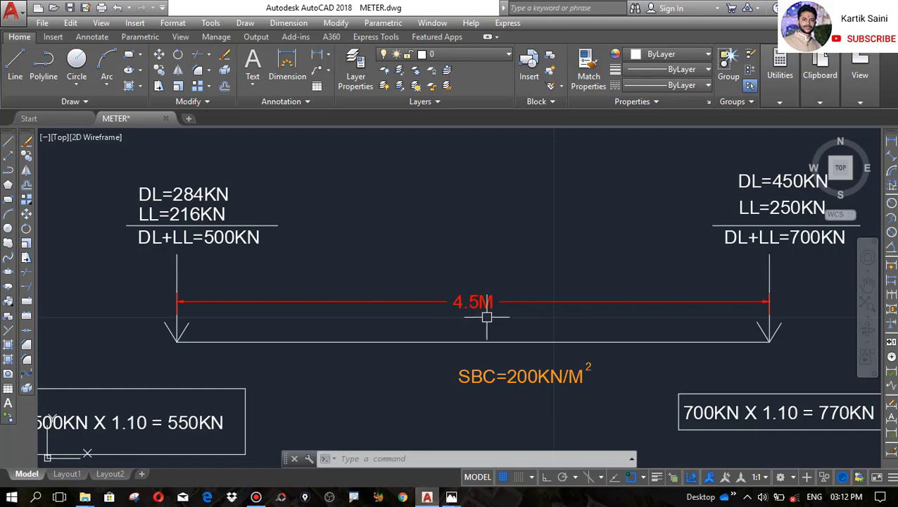
# - Examine the dead load, live load and combined load notes above both columns of the loading diagram
pyautogui.scroll(-2, 349, 305)
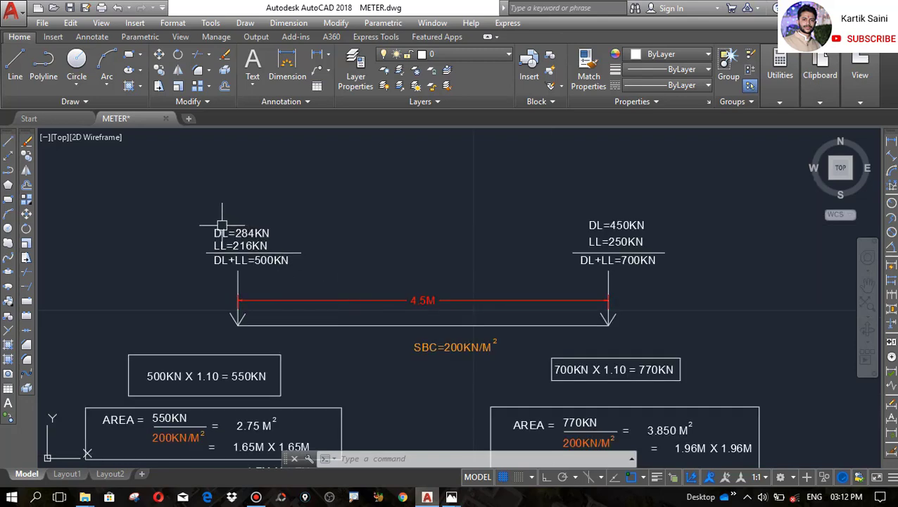
pyautogui.scroll(6, 230, 239)
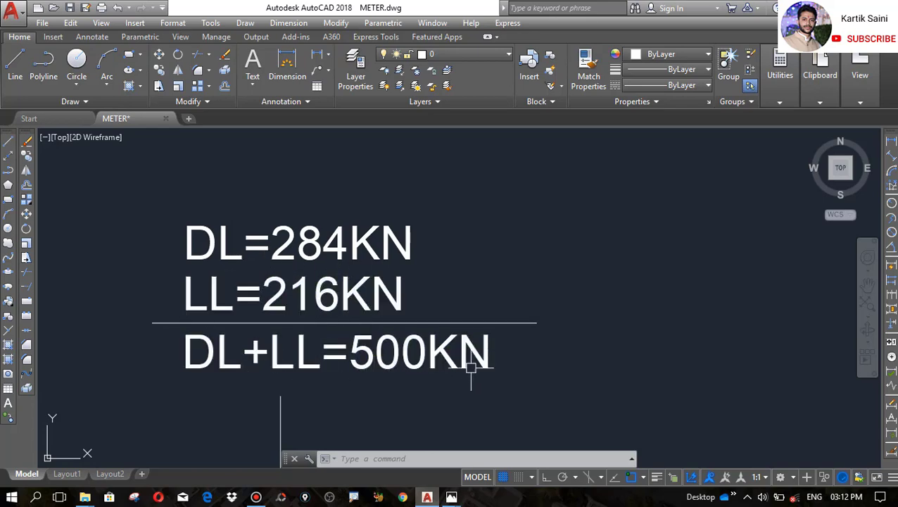
pyautogui.scroll(-5, 232, 241)
pyautogui.scroll(3, 661, 282)
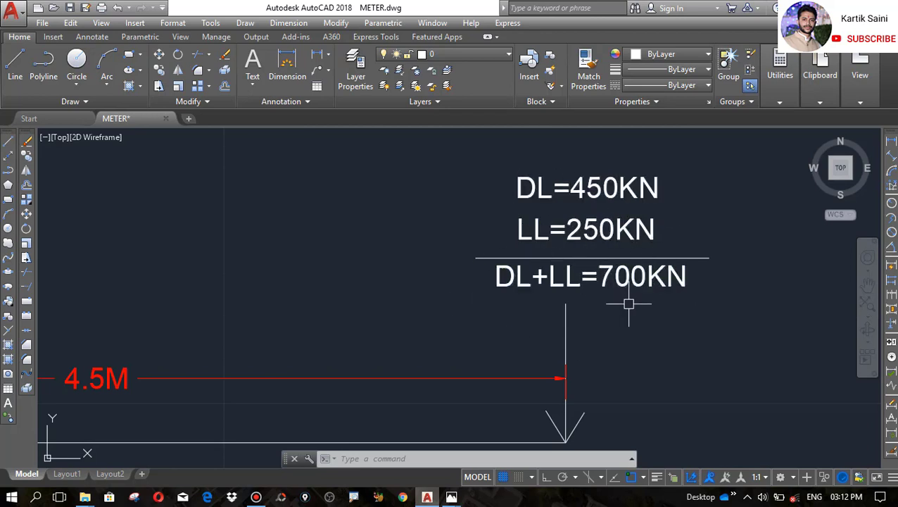
pyautogui.scroll(-5, 721, 263)
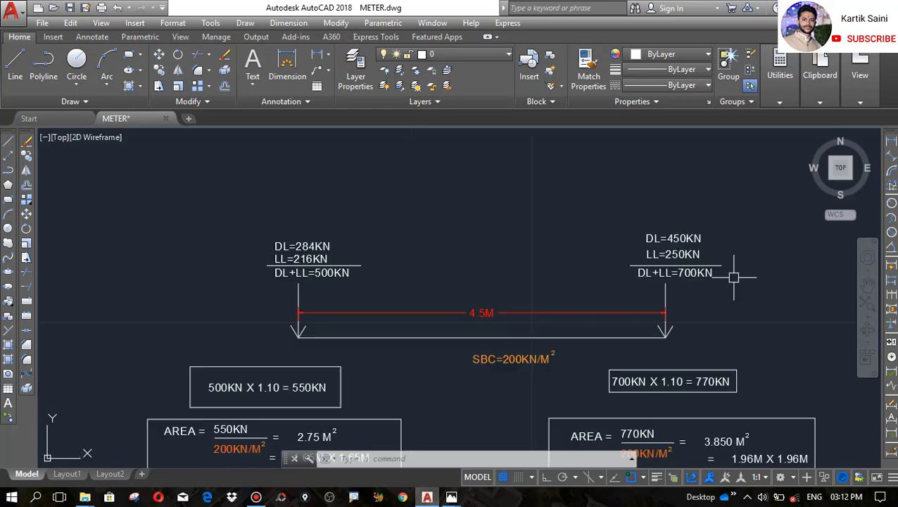
pyautogui.scroll(8, 310, 261)
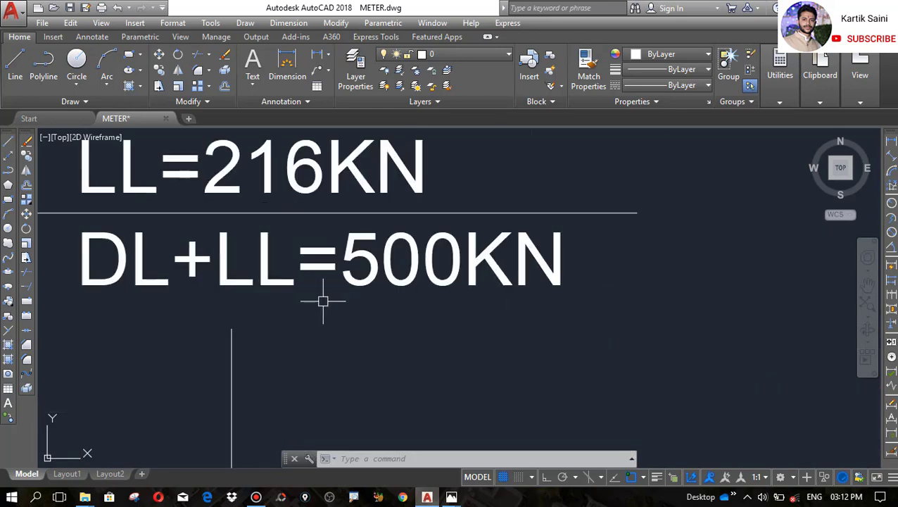
pyautogui.scroll(-2, 359, 285)
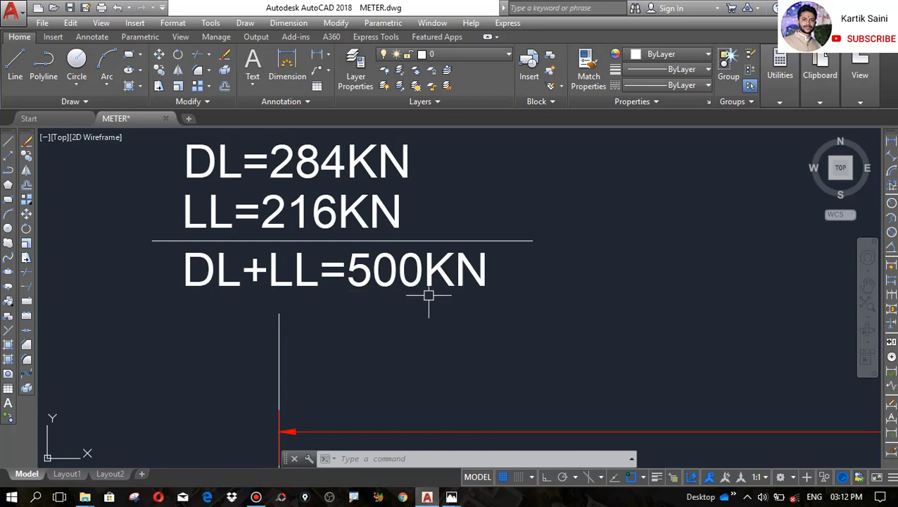
pyautogui.scroll(-5, 481, 236)
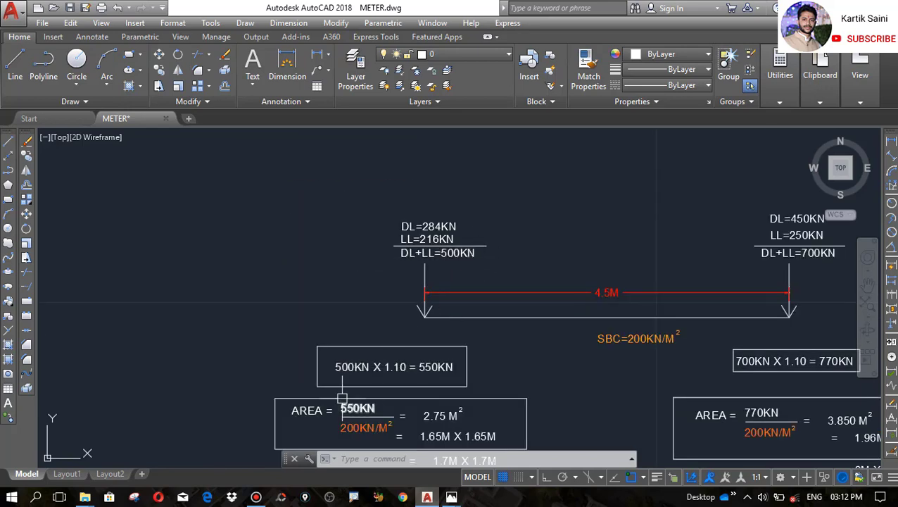
# - Review the left column's increased load calculation and the SBC note below the span line
pyautogui.scroll(4, 394, 362)
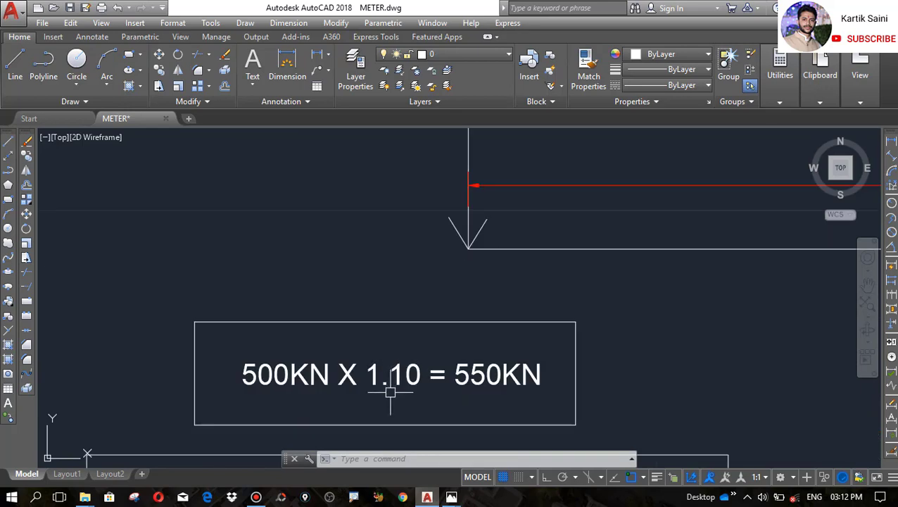
pyautogui.scroll(-2, 391, 392)
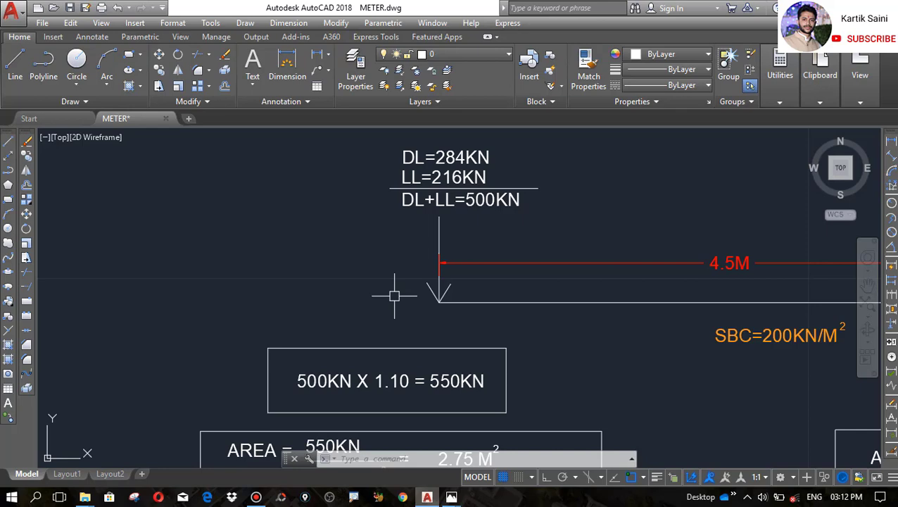
pyautogui.scroll(4, 392, 408)
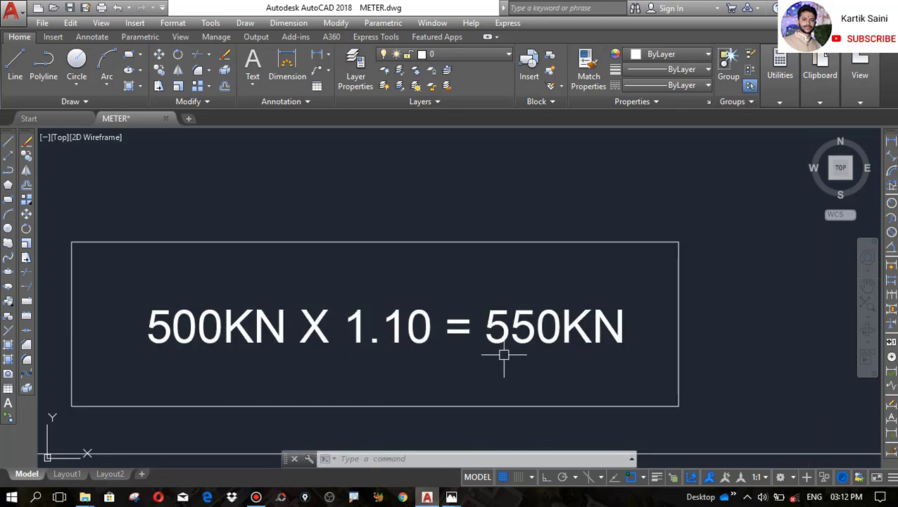
pyautogui.scroll(-4, 442, 276)
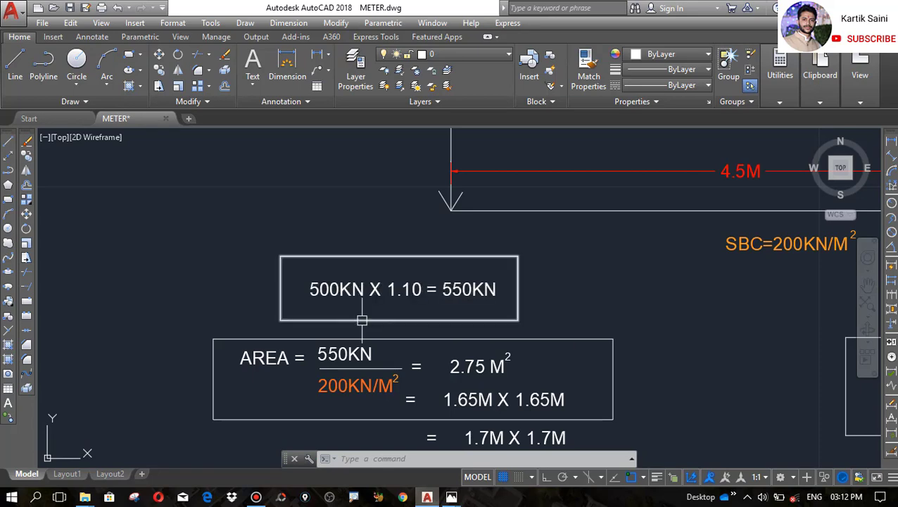
pyautogui.scroll(-3, 606, 278)
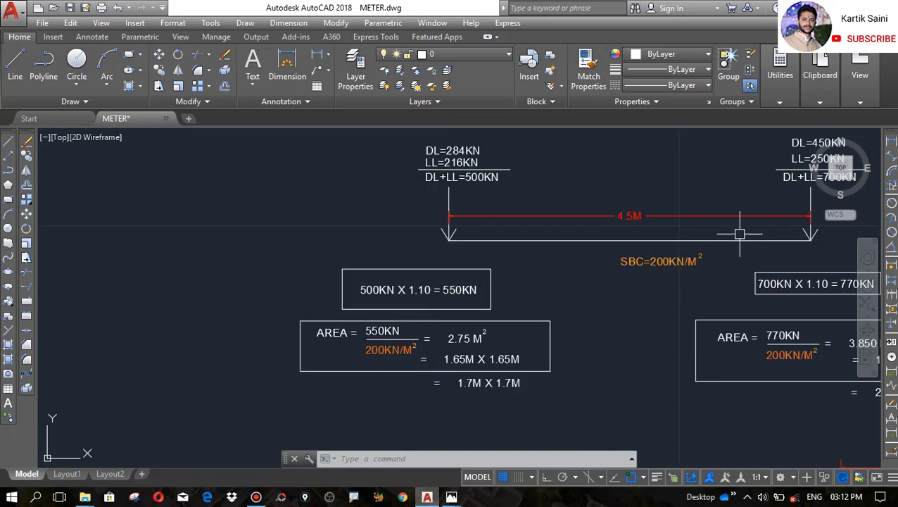
pyautogui.scroll(5, 731, 234)
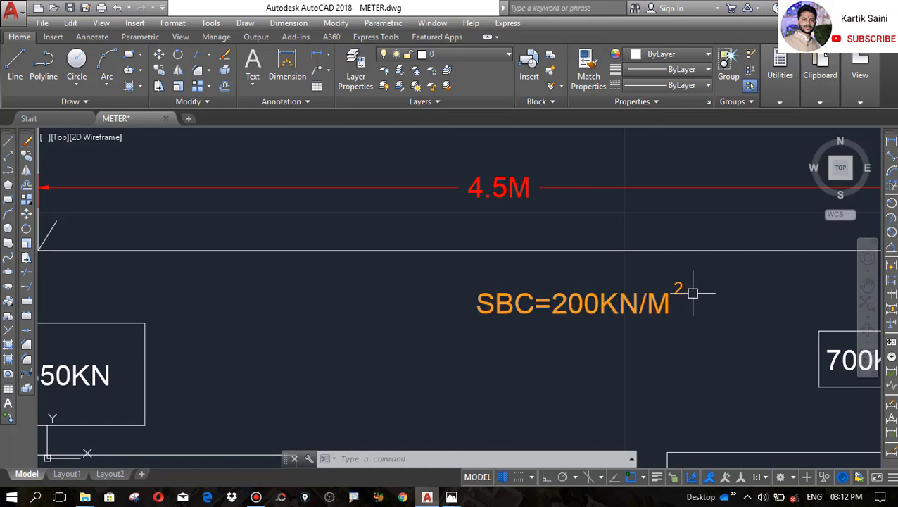
pyautogui.scroll(-5, 691, 267)
# - Read through the left footing's area calculation, from load over bearing capacity down to the rounded footing size
pyautogui.scroll(4, 530, 342)
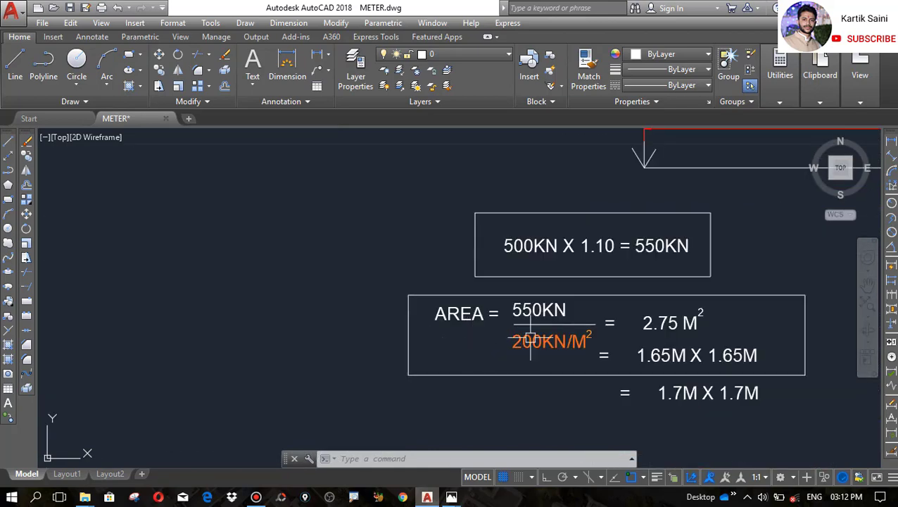
pyautogui.scroll(4, 530, 341)
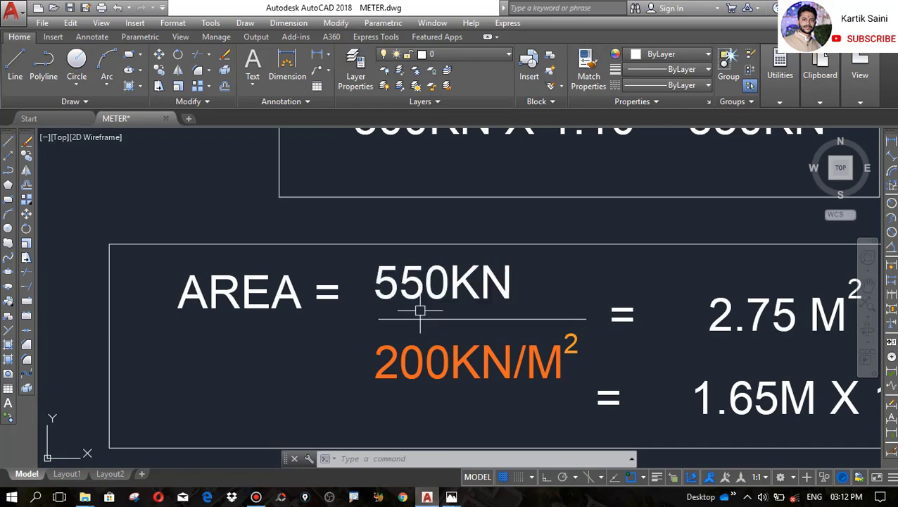
pyautogui.scroll(-4, 321, 344)
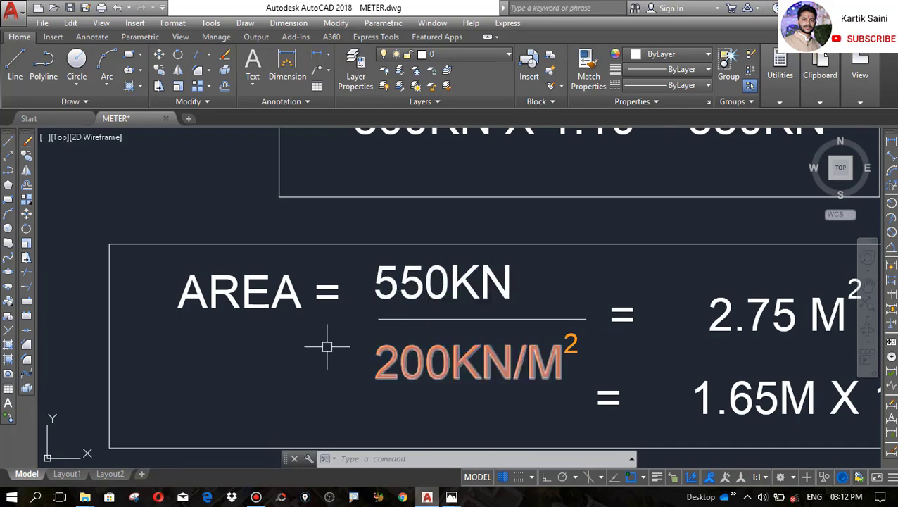
pyautogui.scroll(4, 577, 342)
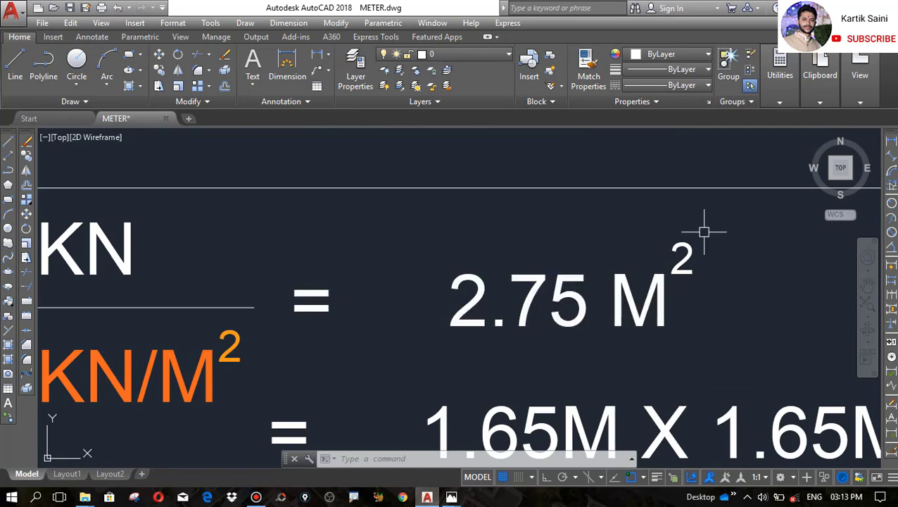
pyautogui.scroll(-3, 537, 215)
pyautogui.scroll(4, 473, 326)
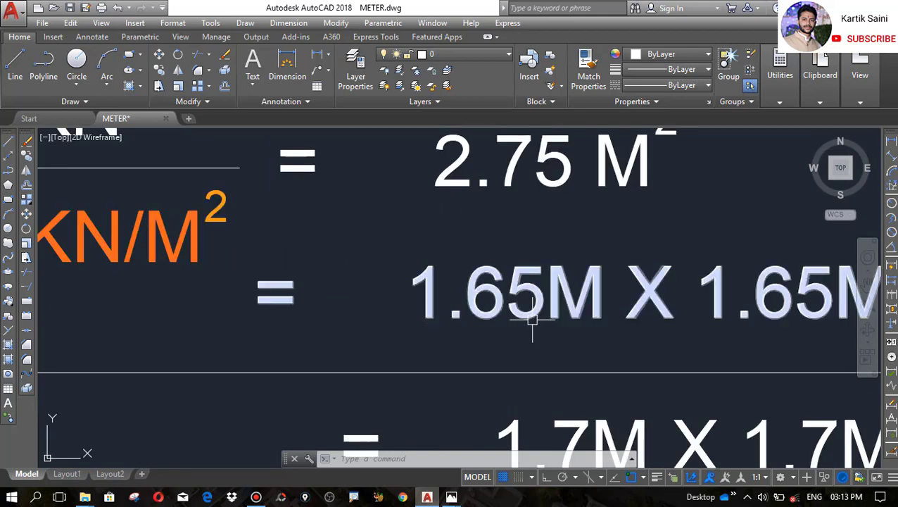
pyautogui.scroll(-2, 531, 315)
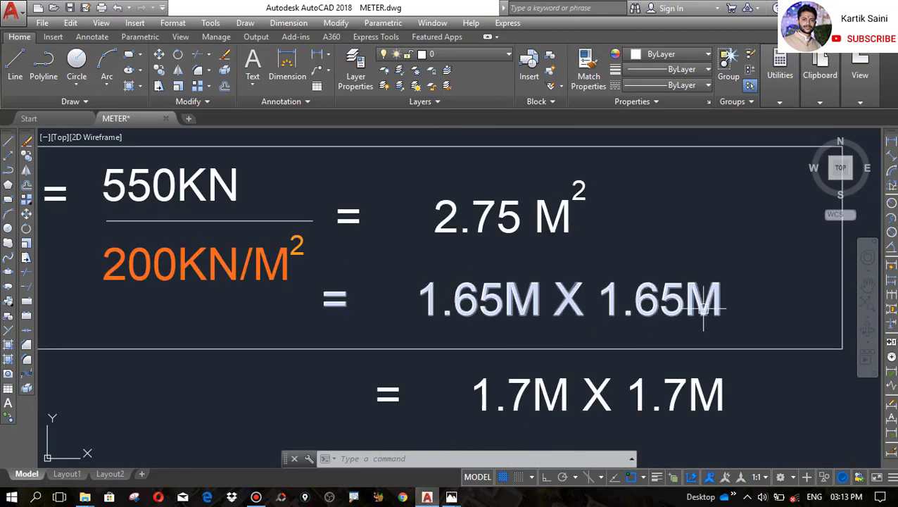
pyautogui.scroll(-2, 531, 265)
pyautogui.scroll(4, 531, 321)
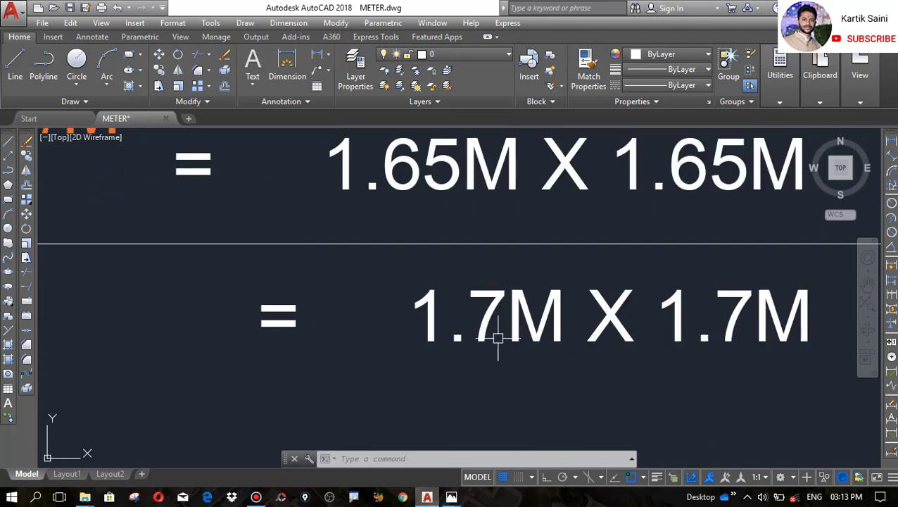
pyautogui.scroll(-2, 440, 356)
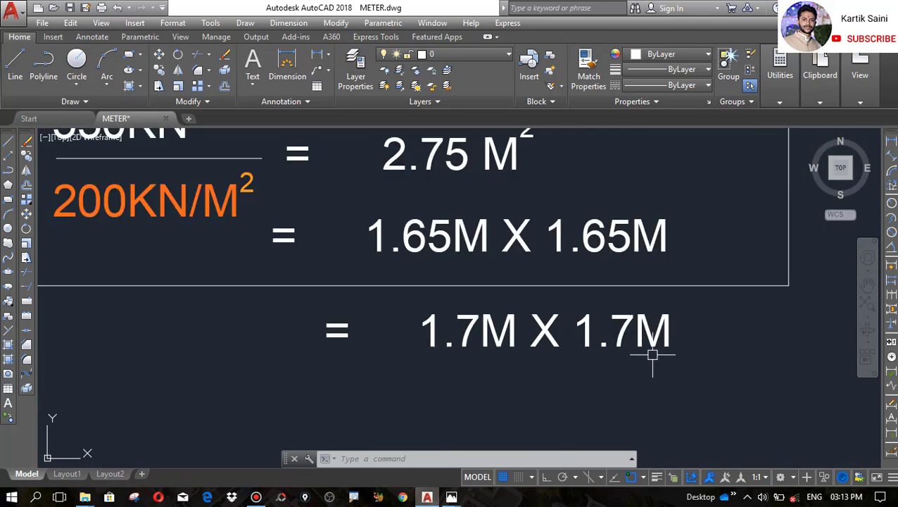
# - Inspect the left footing in the lower plans, checking its column position and its dimensioned width and length
pyautogui.scroll(-6, 633, 348)
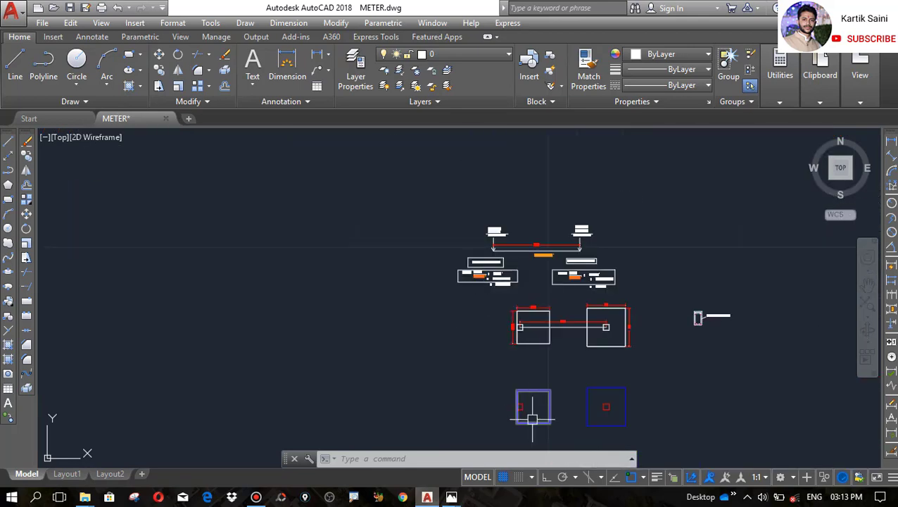
pyautogui.scroll(8, 532, 419)
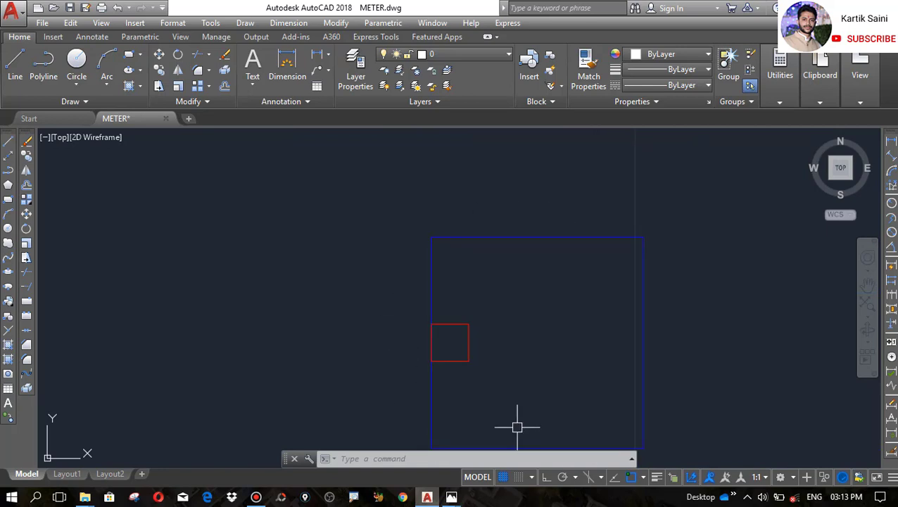
pyautogui.scroll(-5, 517, 427)
pyautogui.scroll(4, 525, 251)
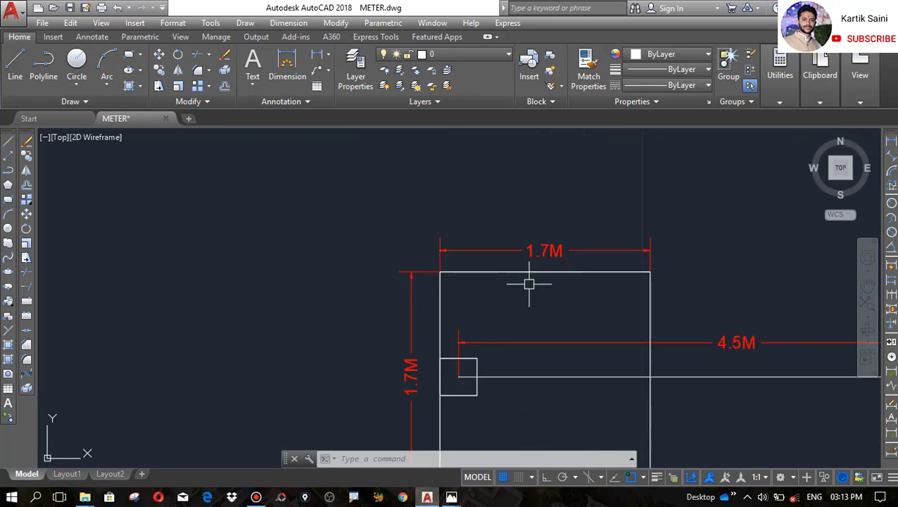
pyautogui.scroll(-6, 405, 407)
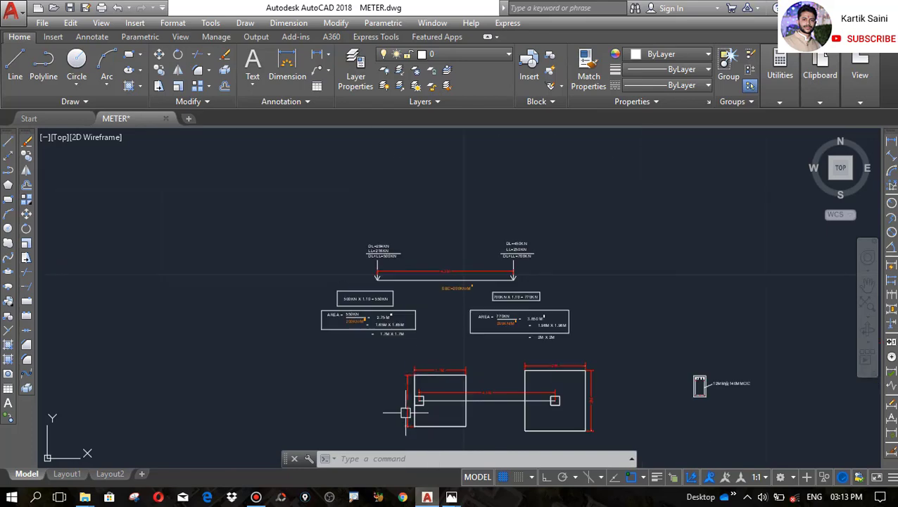
pyautogui.scroll(4, 494, 311)
pyautogui.scroll(3, 578, 259)
# - Review the right column's load notes and its increased load calculation
pyautogui.scroll(-4, 517, 201)
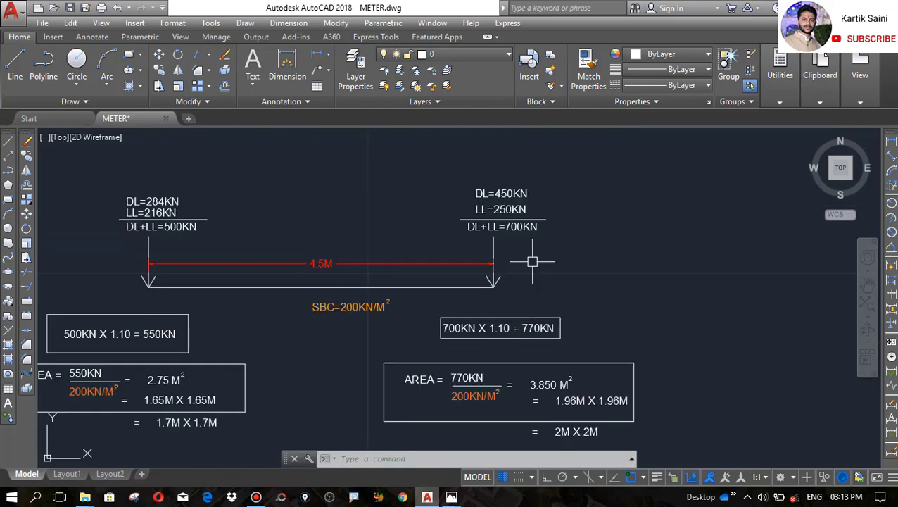
pyautogui.scroll(4, 504, 239)
pyautogui.scroll(-4, 502, 251)
pyautogui.scroll(5, 465, 354)
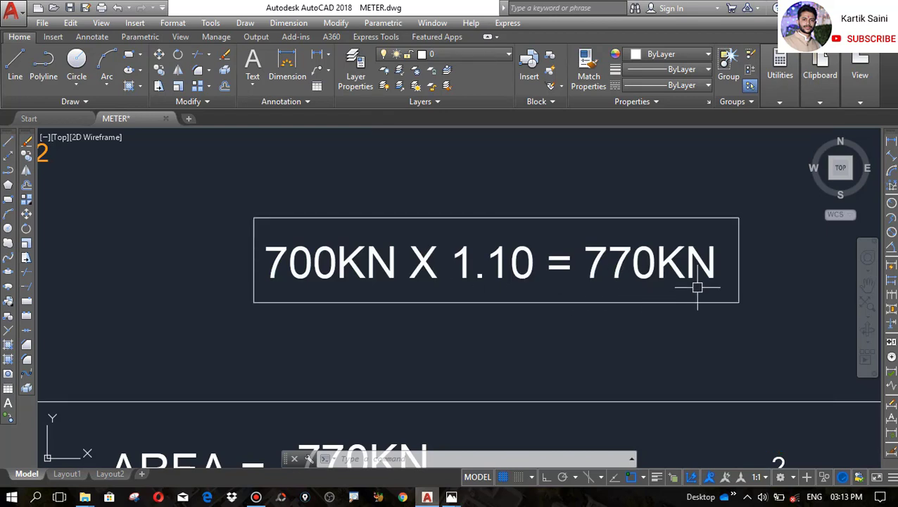
pyautogui.scroll(-2, 697, 287)
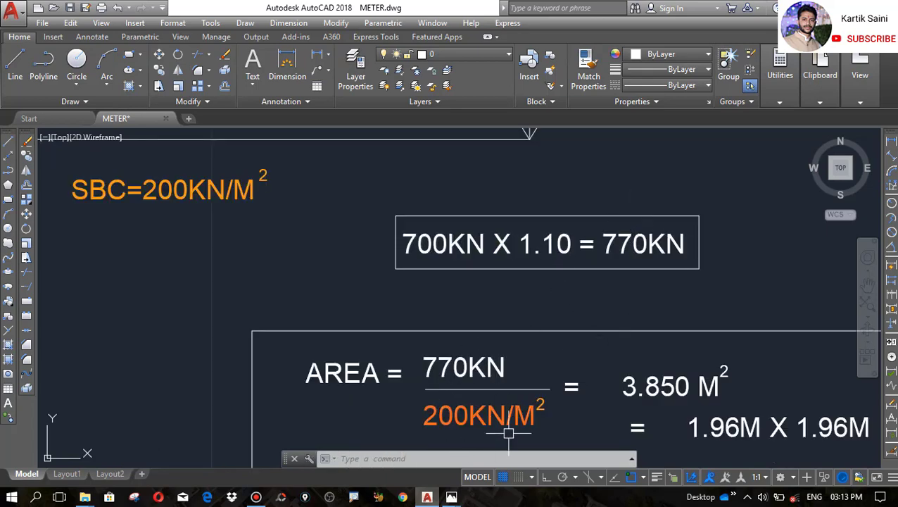
# - Read through the right footing's area calculation, from the required area down to the rounded footing size
pyautogui.scroll(1, 512, 437)
pyautogui.scroll(-1, 401, 286)
pyautogui.scroll(3, 525, 315)
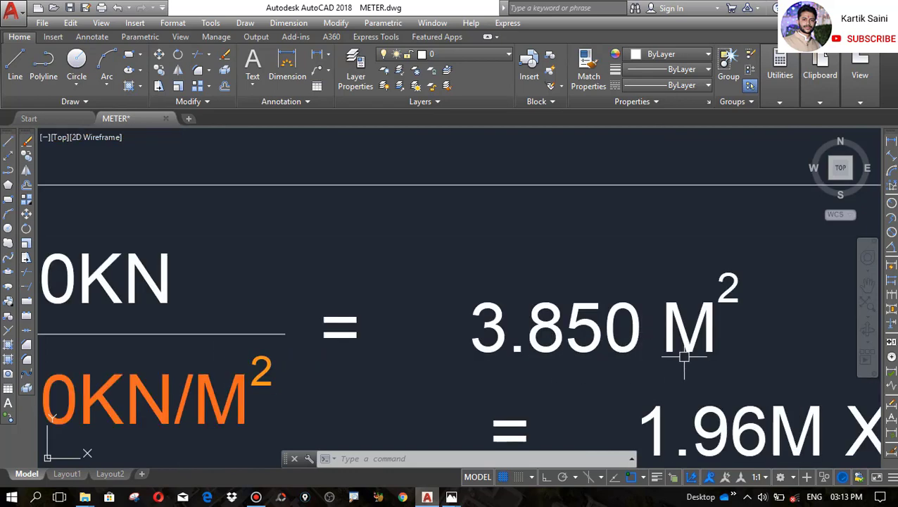
pyautogui.scroll(-2, 542, 295)
pyautogui.scroll(3, 586, 307)
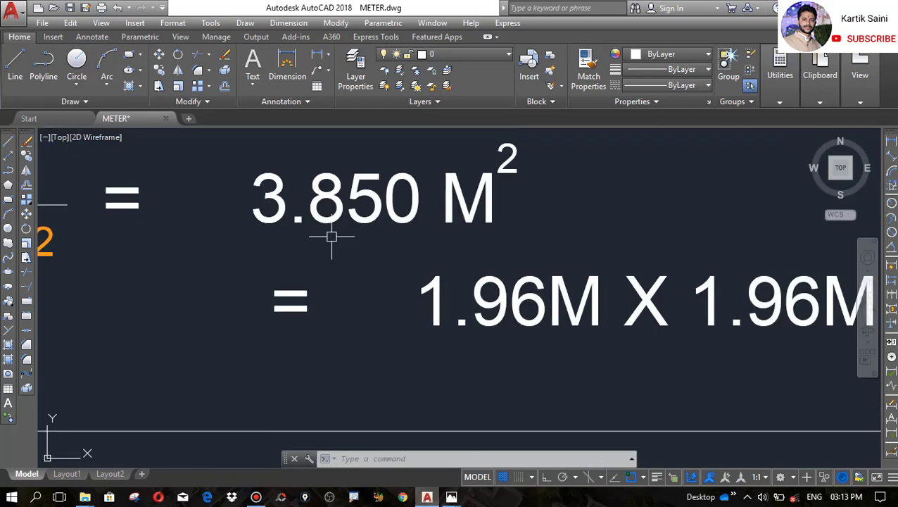
pyautogui.scroll(-1, 384, 329)
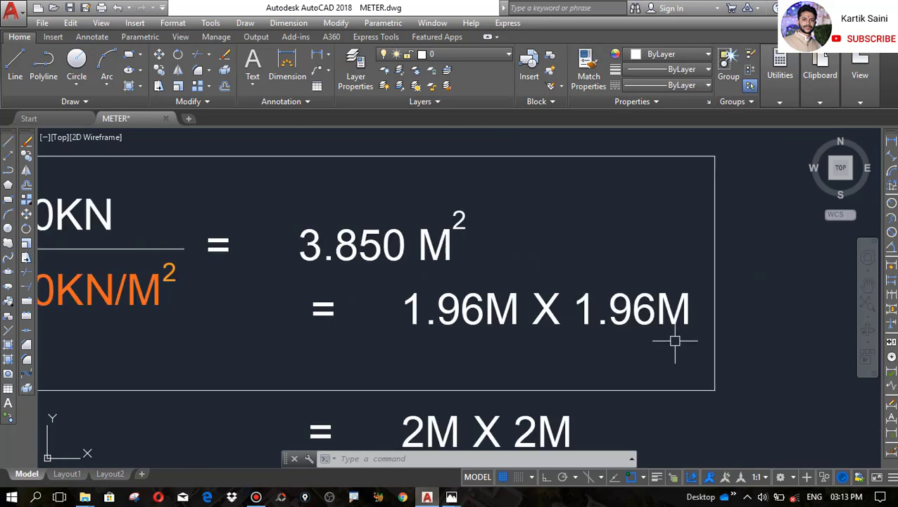
pyautogui.scroll(-3, 674, 341)
pyautogui.scroll(4, 516, 401)
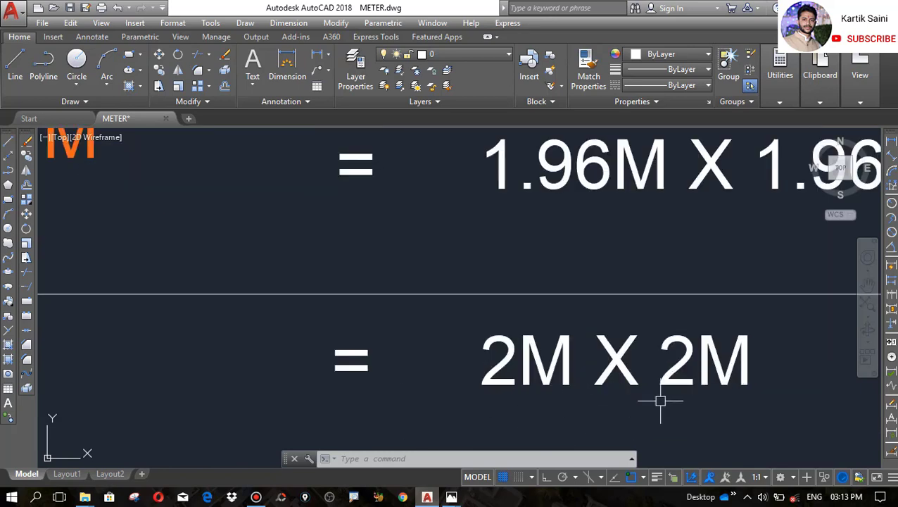
# - Inspect the dimensioned plan of both footings, checking the right footing's sides and the column spacing
pyautogui.scroll(-5, 718, 395)
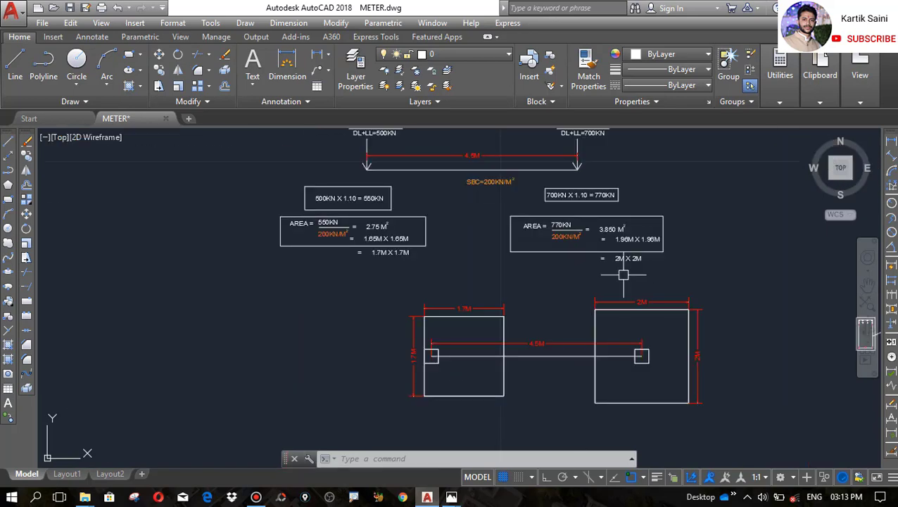
pyautogui.scroll(4, 672, 370)
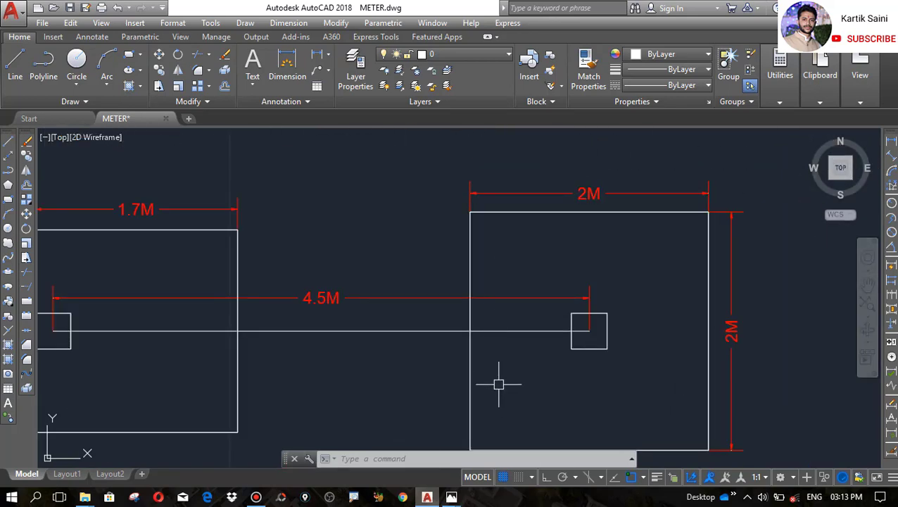
pyautogui.scroll(-4, 619, 351)
pyautogui.scroll(6, 434, 328)
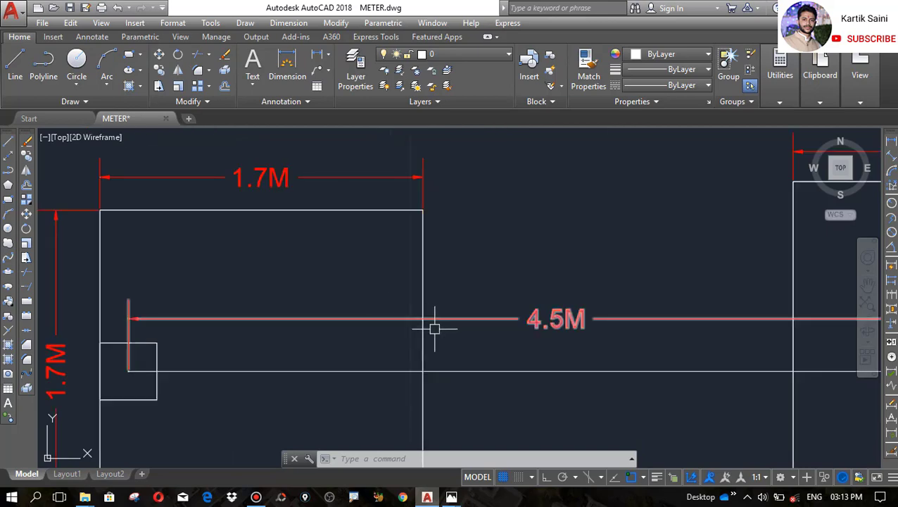
# - Compare the column spacing in the load diagram and the dimensioned footing plan, and examine the left column's position at its footing's edge
pyautogui.scroll(-5, 541, 341)
pyautogui.scroll(5, 498, 265)
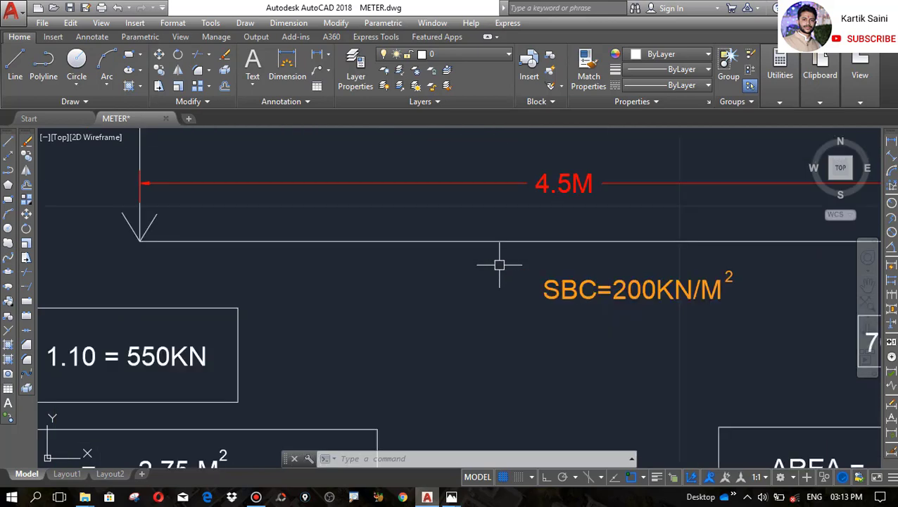
pyautogui.scroll(-5, 517, 184)
pyautogui.scroll(4, 580, 365)
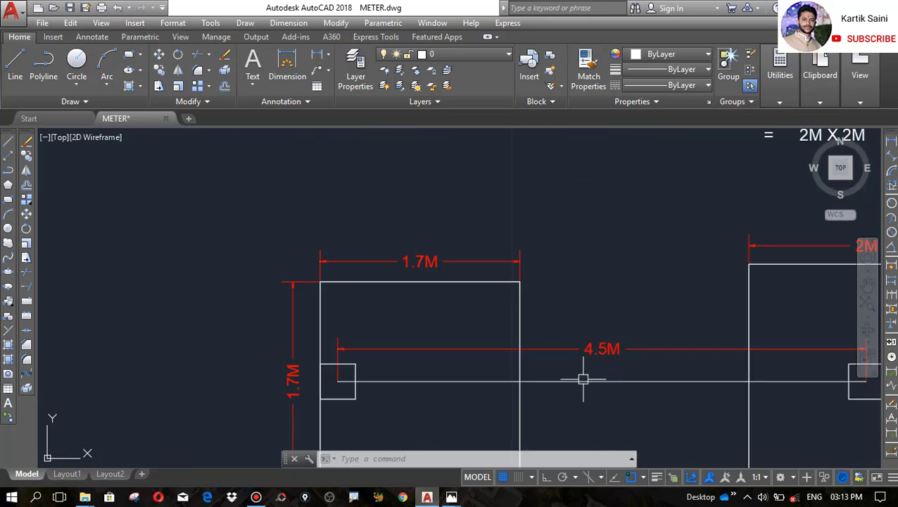
pyautogui.scroll(-5, 413, 279)
pyautogui.scroll(7, 385, 363)
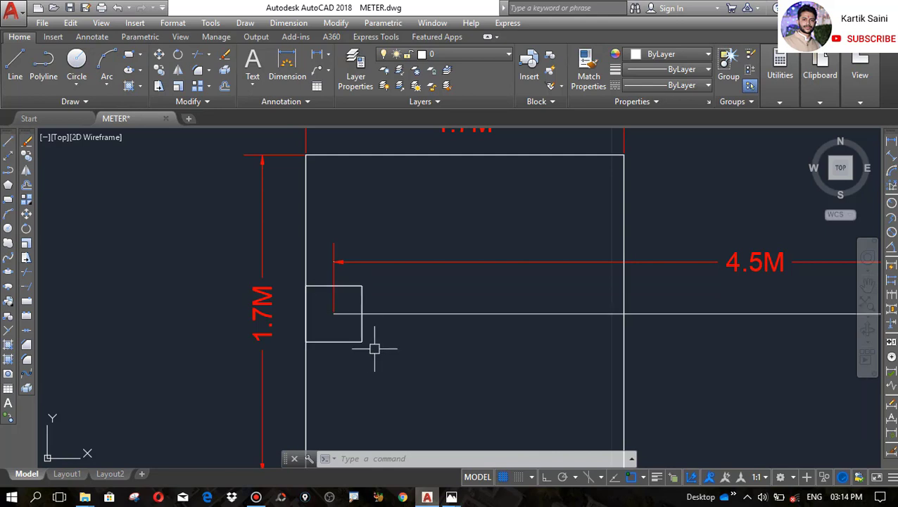
pyautogui.scroll(-4, 262, 257)
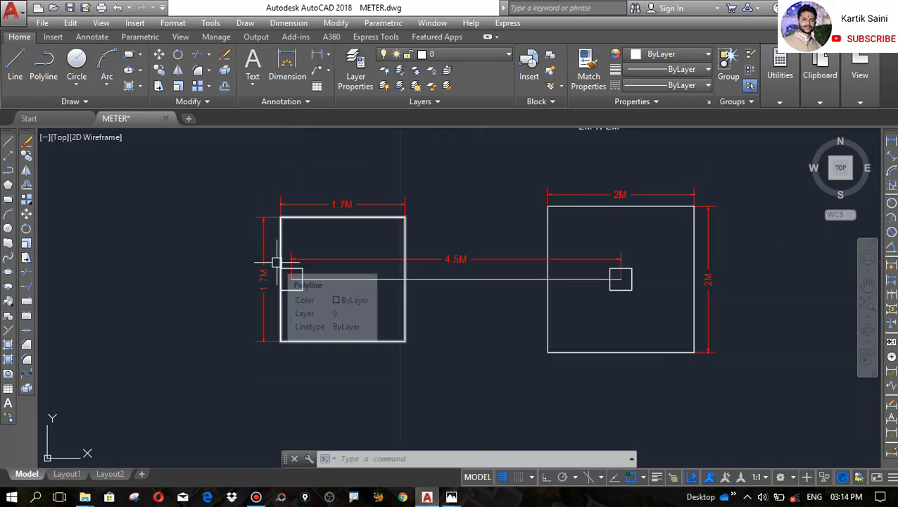
pyautogui.scroll(-1, 507, 211)
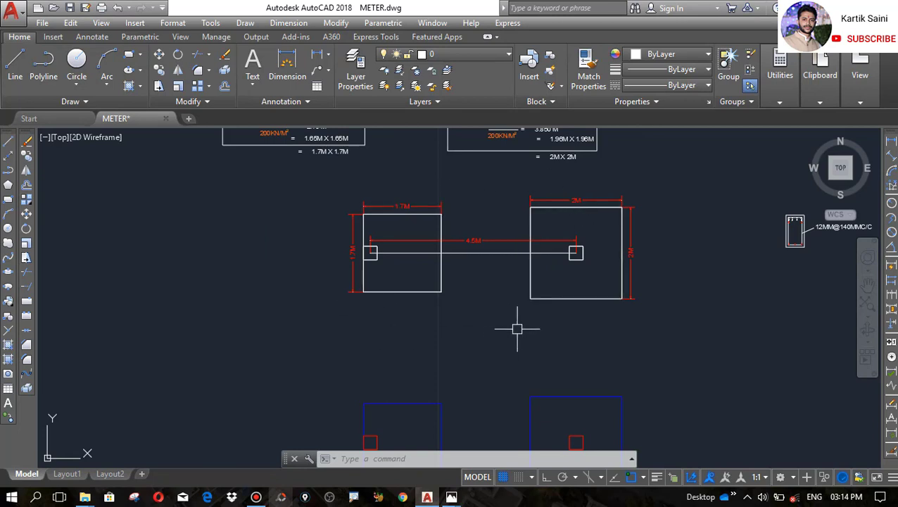
pyautogui.scroll(-1, 506, 319)
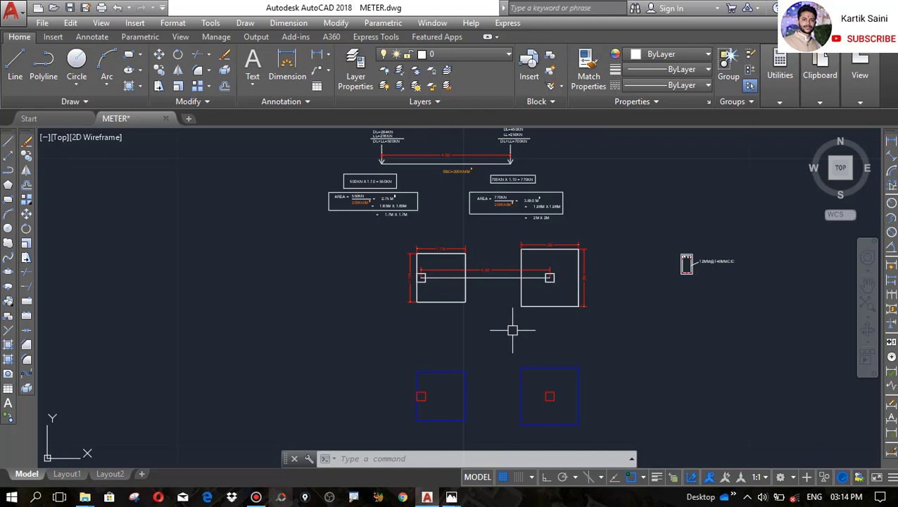
# - Inspect the left blue footing outline's geometry properties, checking its area, length and whether the polyline is closed
pyautogui.scroll(-5, 567, 305)
pyautogui.scroll(7, 561, 361)
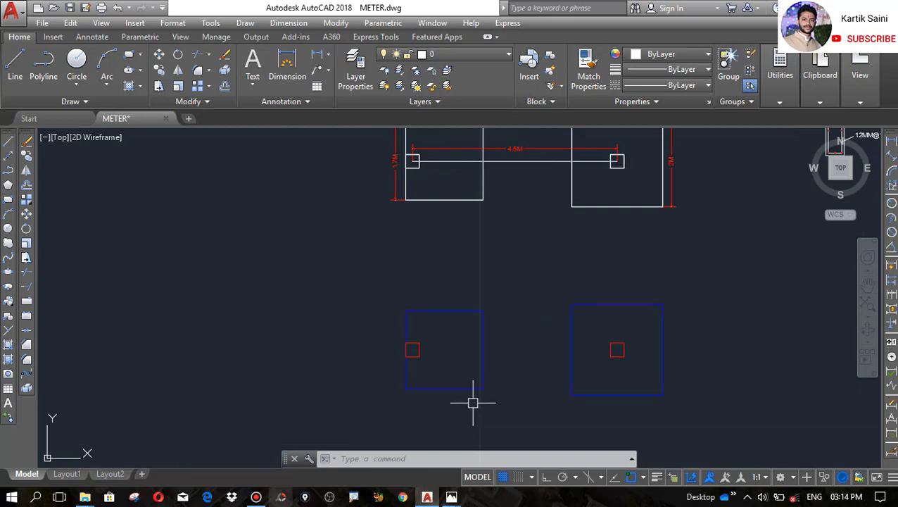
pyautogui.scroll(2, 633, 392)
pyautogui.scroll(-3, 513, 401)
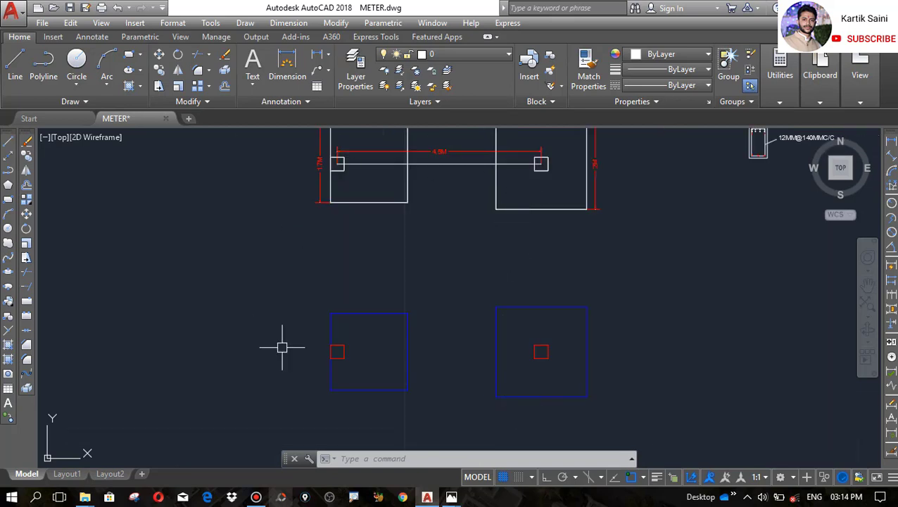
pyautogui.scroll(4, 426, 376)
pyautogui.click(408, 411)
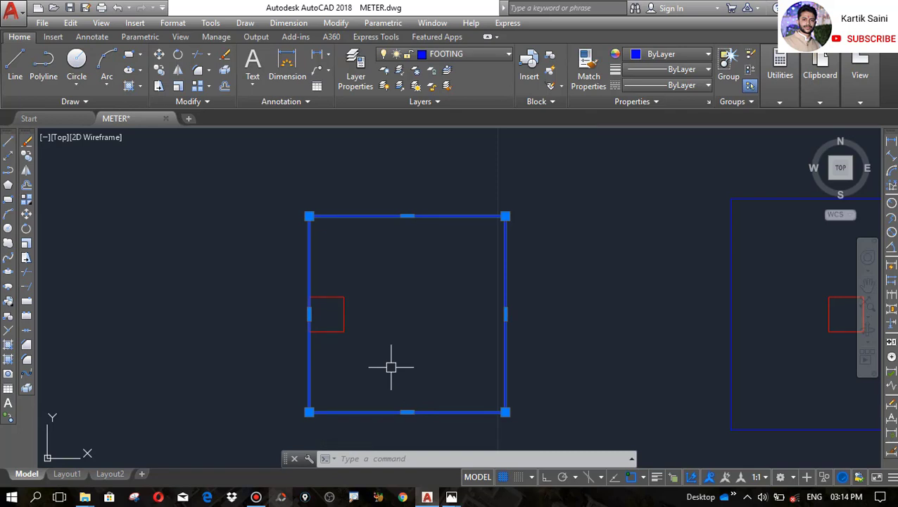
pyautogui.hotkey('ctrl', '1')
pyautogui.scroll(-3, 202, 218)
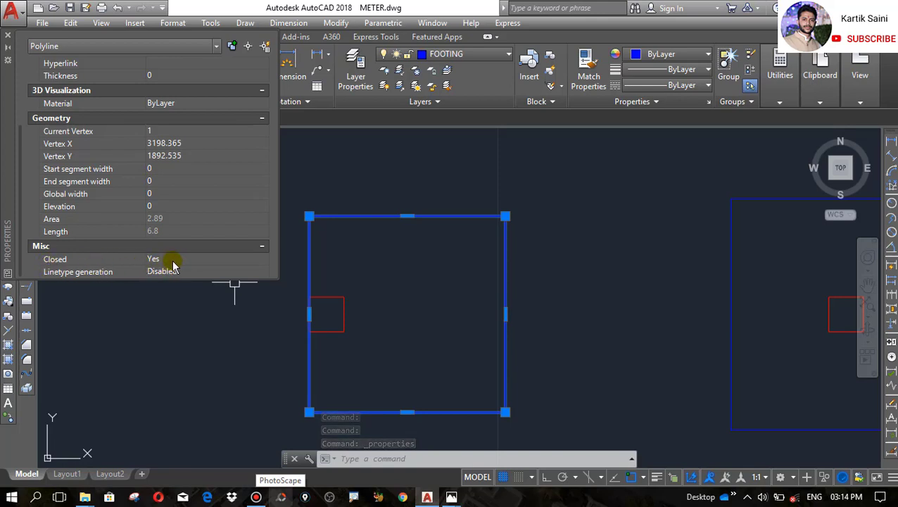
pyautogui.click(9, 35)
pyautogui.scroll(-4, 127, 267)
pyautogui.press('Escape')
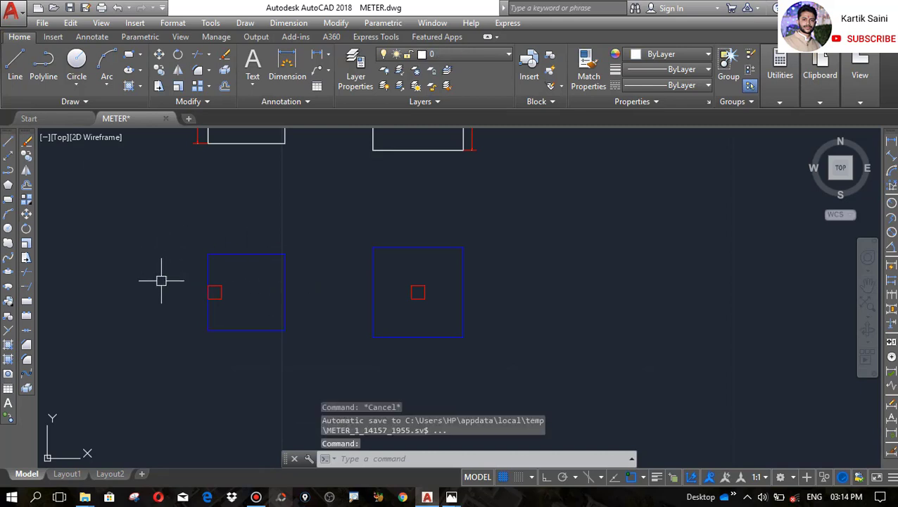
# - Copy the two blue footing outlines together with their red columns to the clipboard
pyautogui.scroll(2, 345, 310)
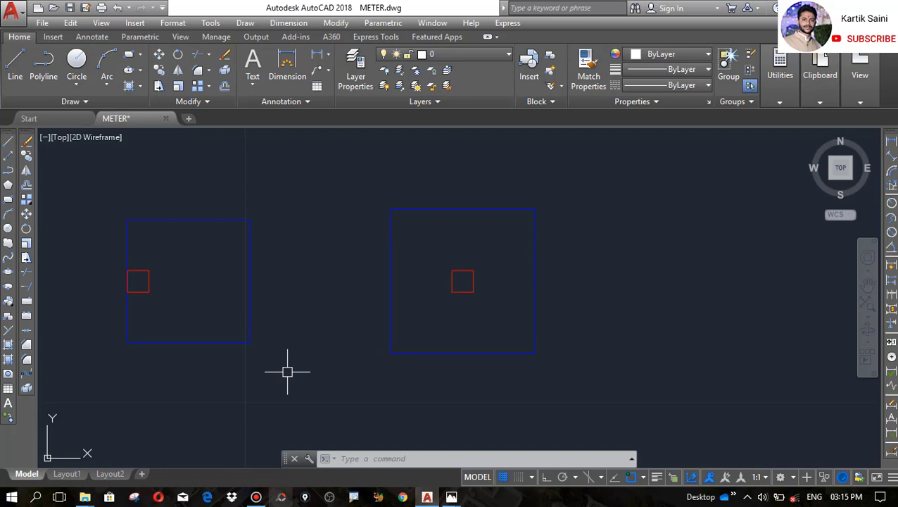
pyautogui.scroll(-2, 522, 333)
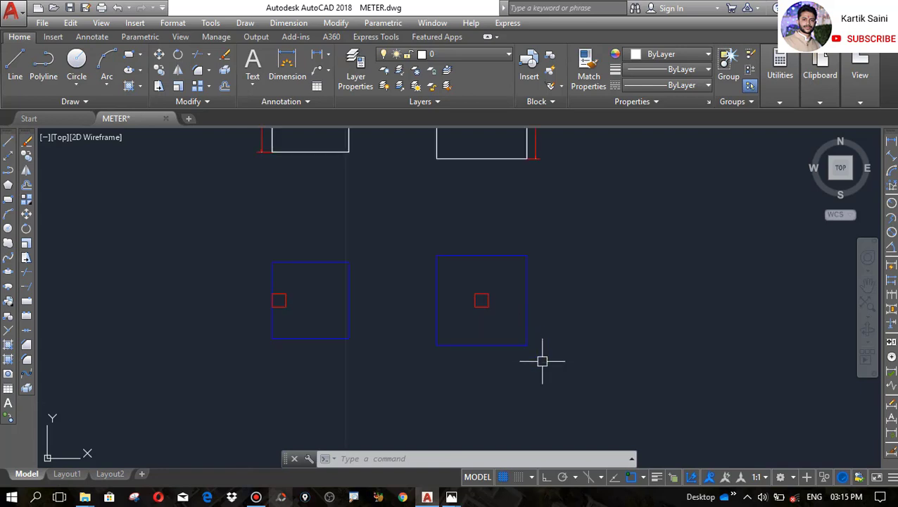
pyautogui.click(565, 382)
pyautogui.click(185, 217)
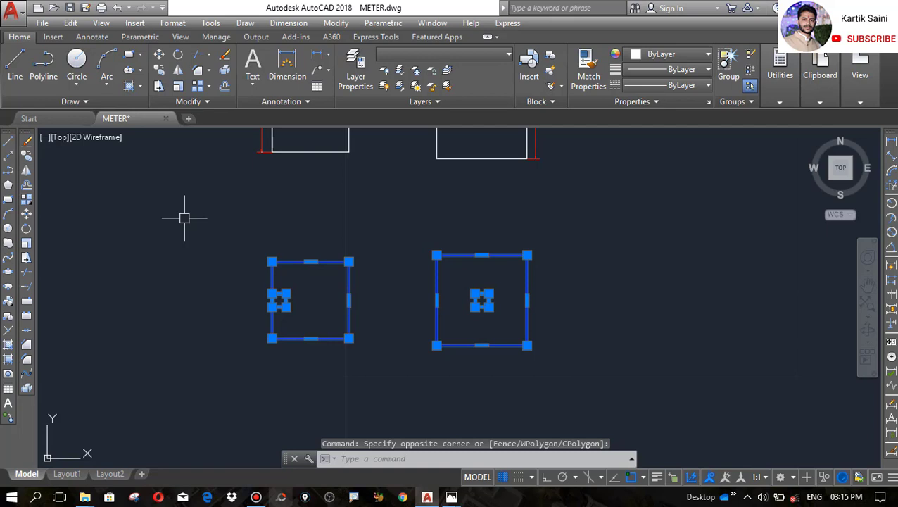
pyautogui.hotkey('ctrl', 'c')
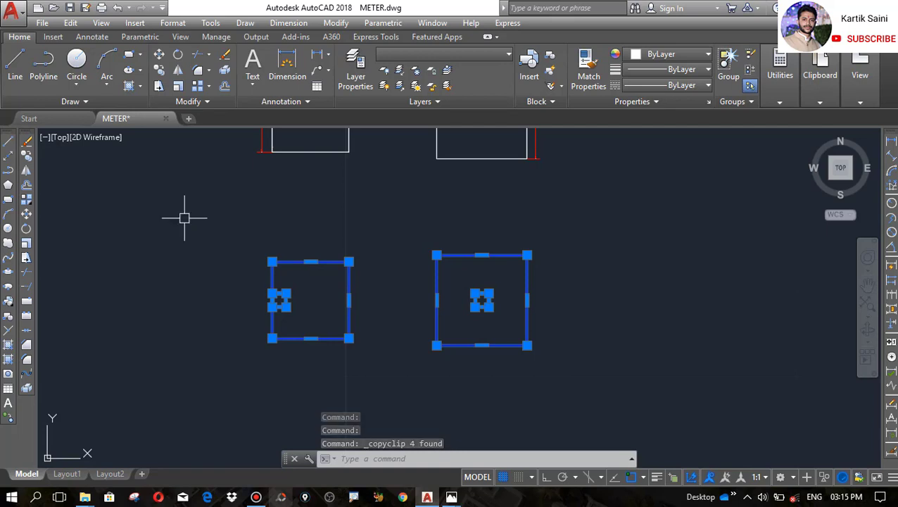
# - Create a new drawing and paste the copied footings and columns at insertion point 0,0
pyautogui.click(189, 120)
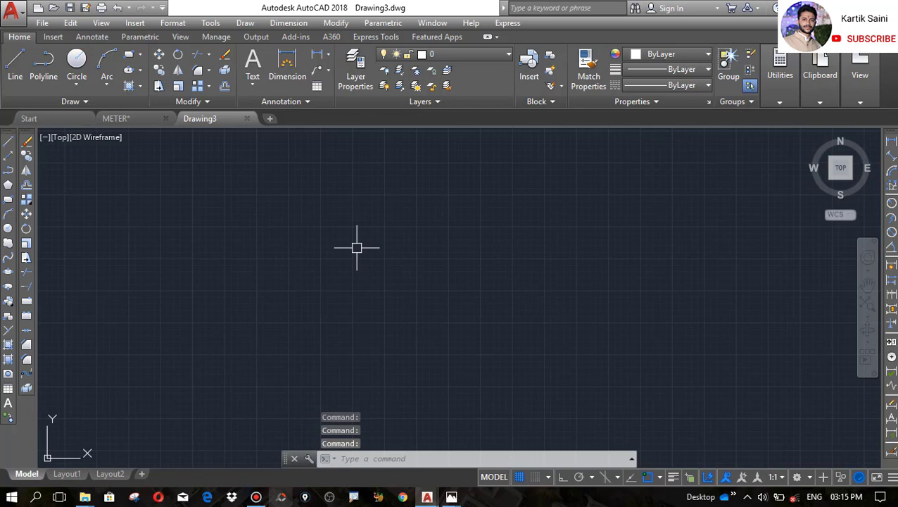
pyautogui.hotkey('ctrl', 'v')
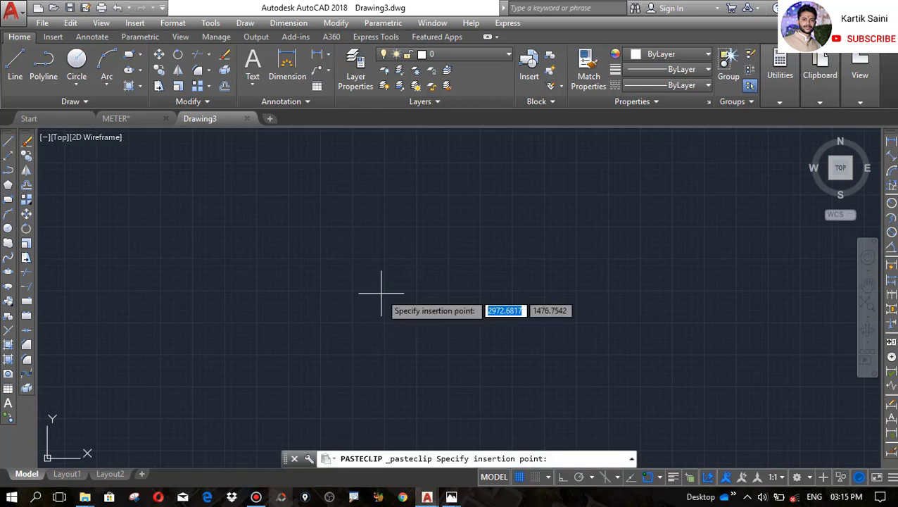
pyautogui.write('0')
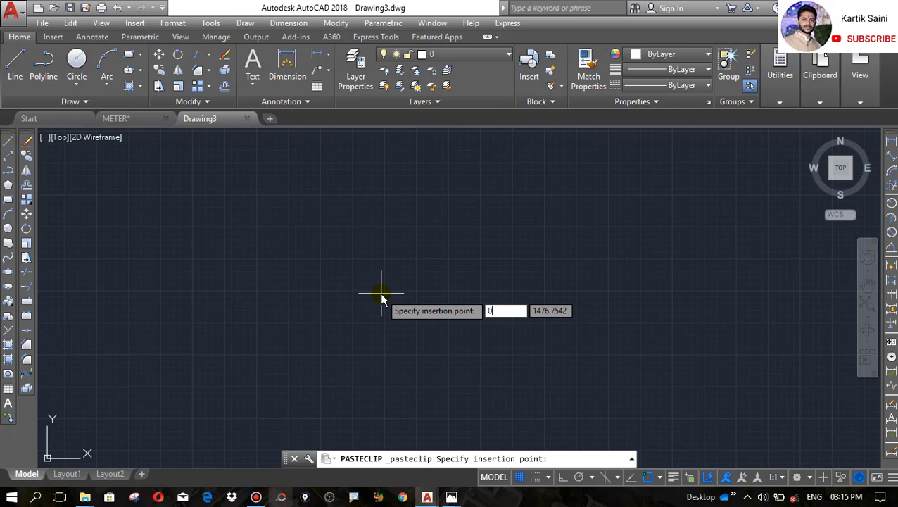
pyautogui.press('Tab')
pyautogui.write('0')
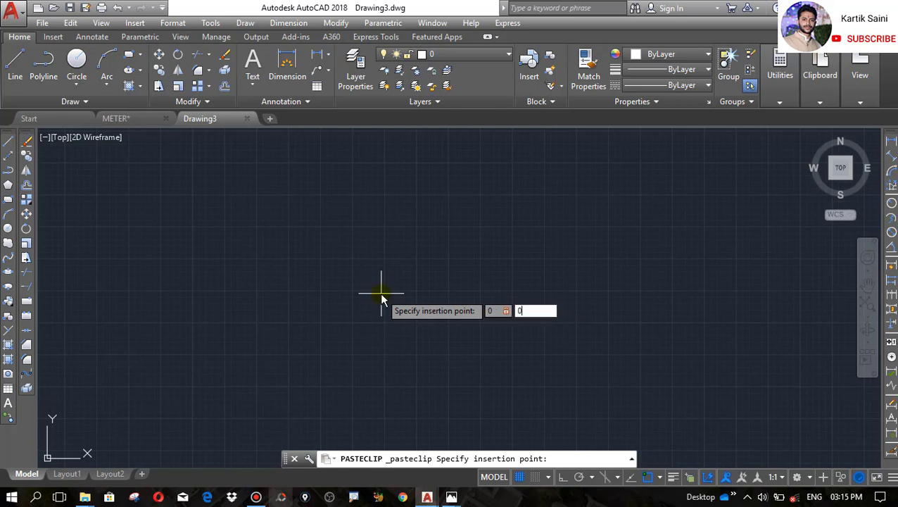
pyautogui.press('Return')
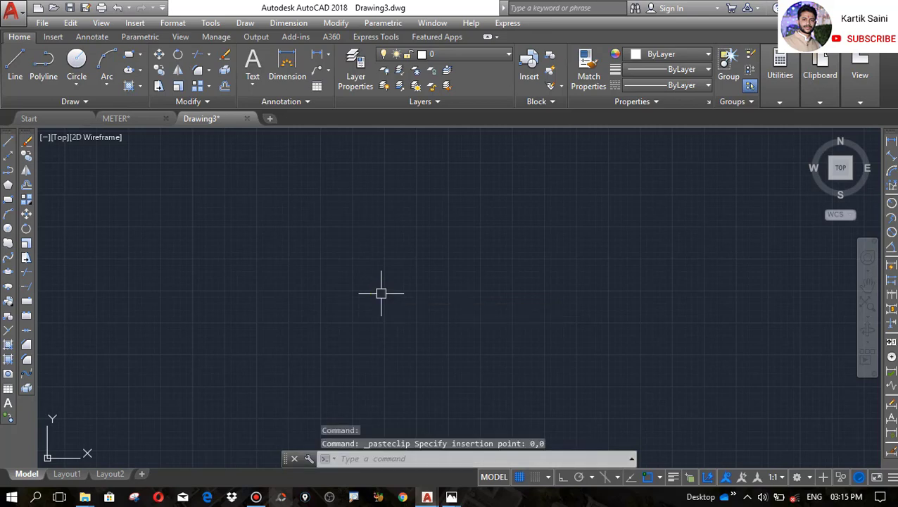
# - Move both pasted footings and their columns together up and to the right, clear of the origin axes
pyautogui.scroll(5, 493, 281)
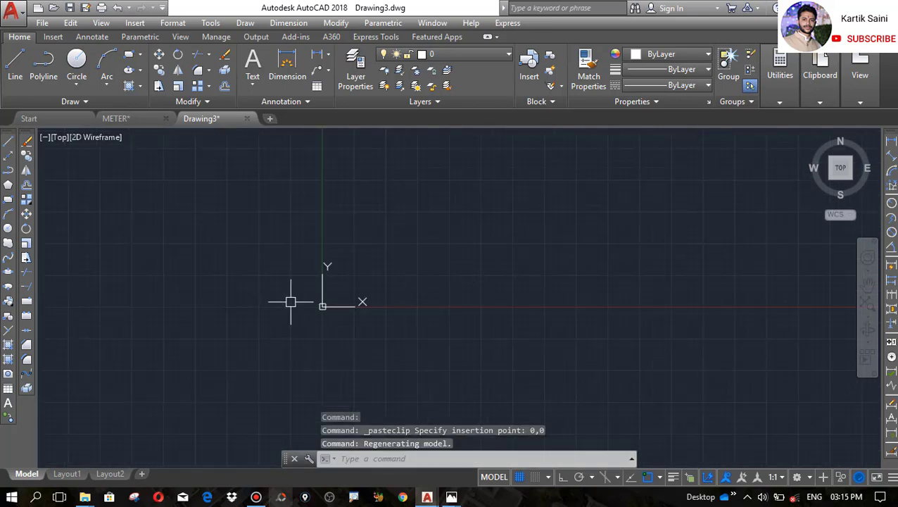
pyautogui.scroll(10, 323, 226)
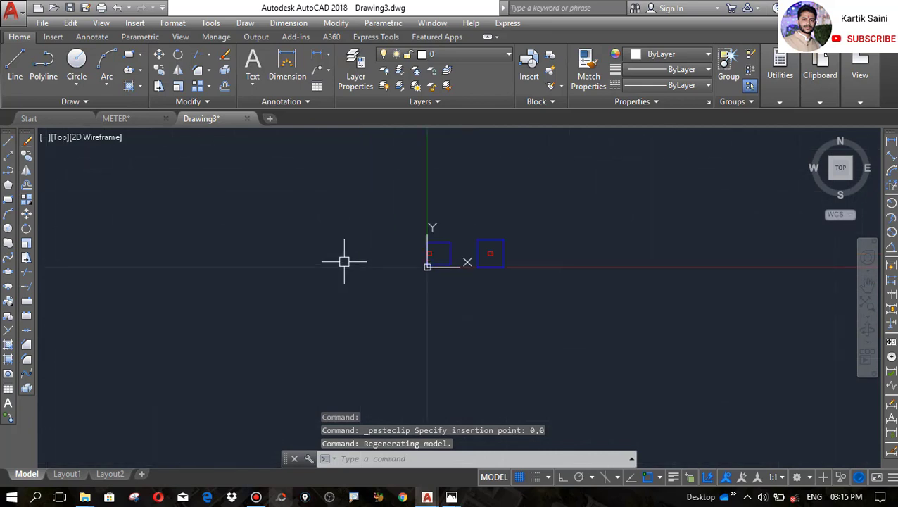
pyautogui.click(738, 412)
pyautogui.click(163, 189)
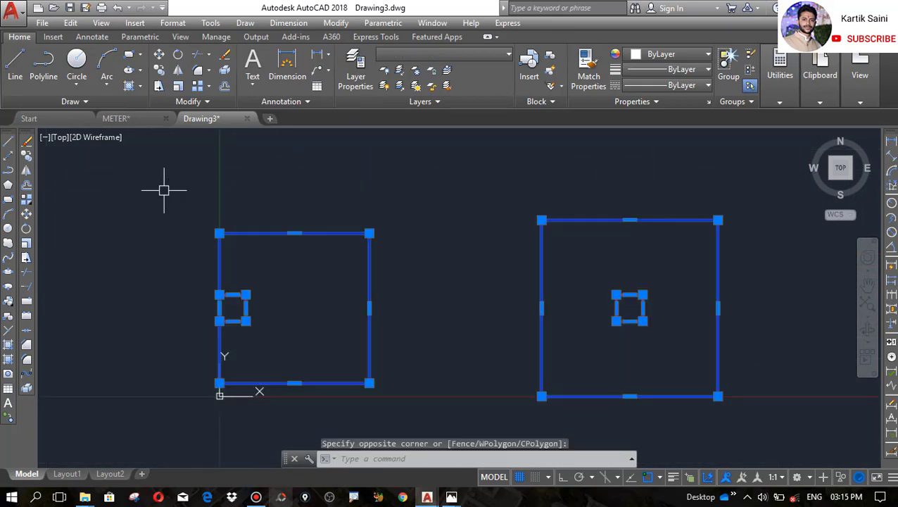
pyautogui.write('m')
pyautogui.press('Return')
pyautogui.click(452, 316)
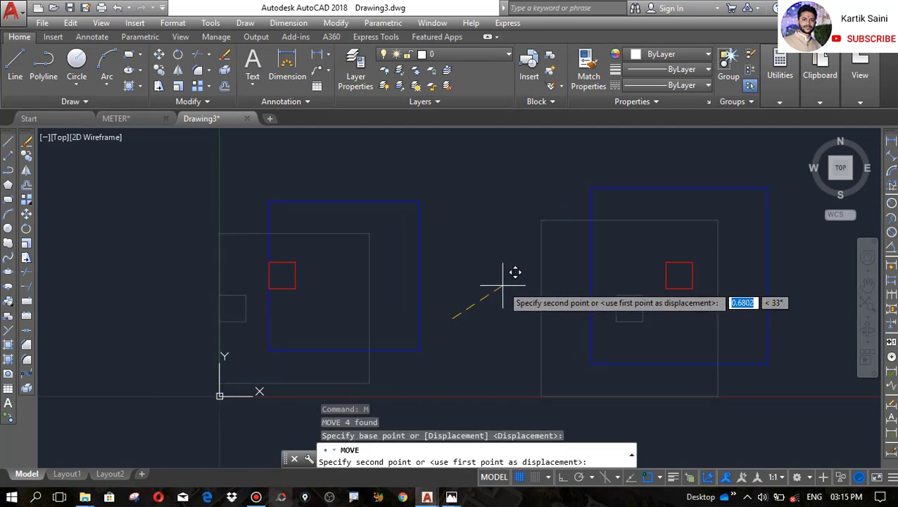
pyautogui.click(501, 268)
pyautogui.scroll(-4, 394, 257)
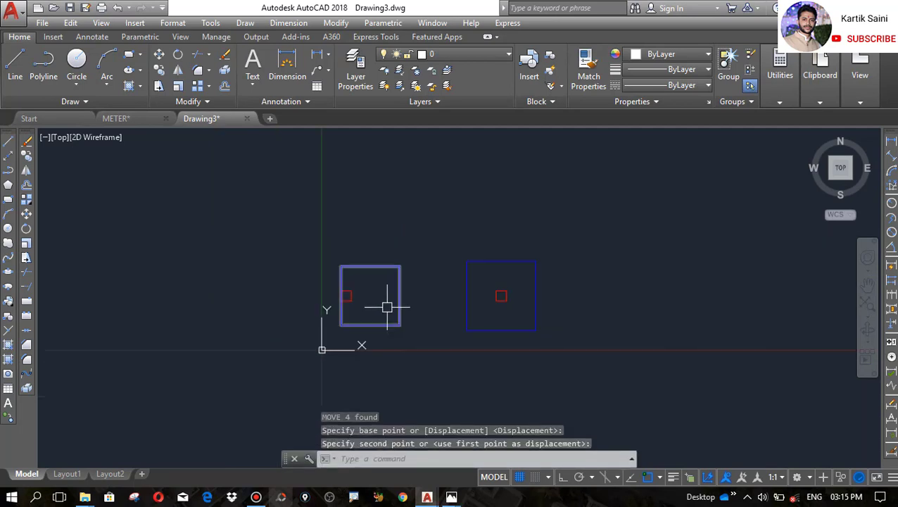
pyautogui.scroll(4, 197, 357)
pyautogui.scroll(-3, 351, 353)
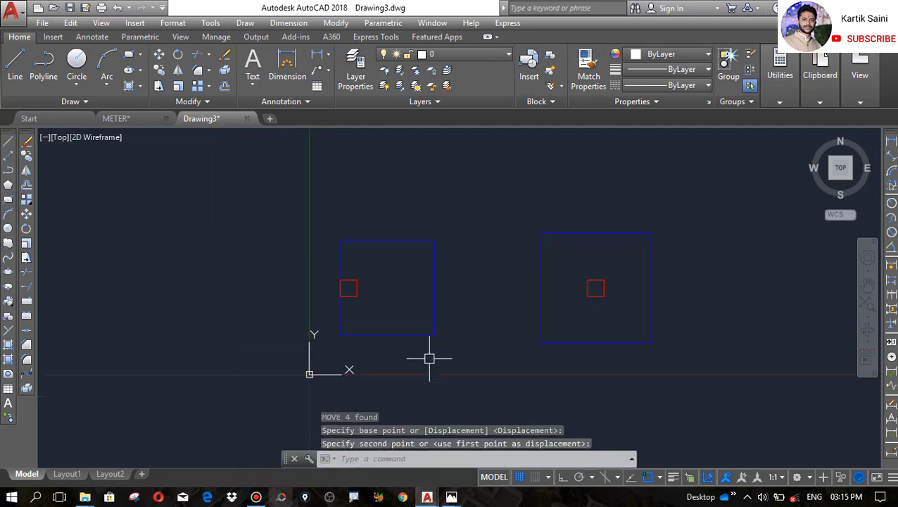
pyautogui.click(535, 359)
pyautogui.click(500, 329)
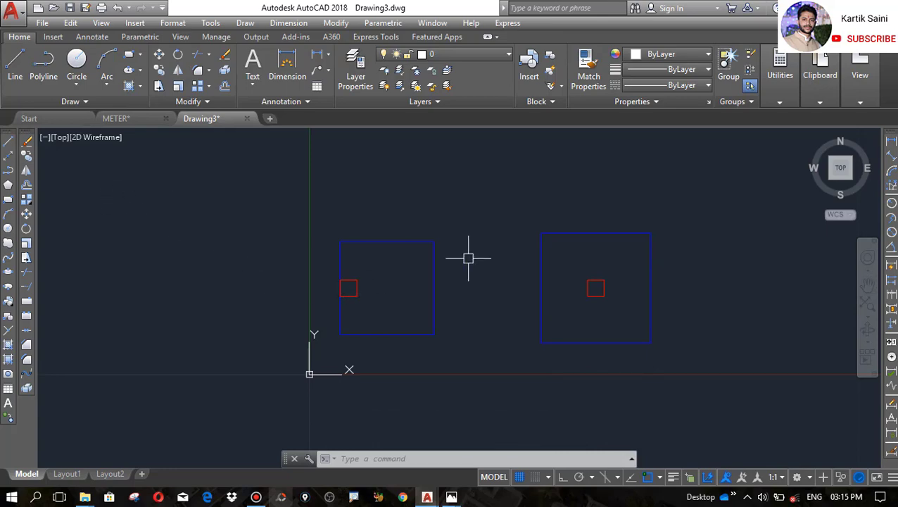
# - Save the new drawing in the NEW folder as STRAP in AutoCAD 2013/LT2013 DXF format
pyautogui.hotkey('ctrl', 's')
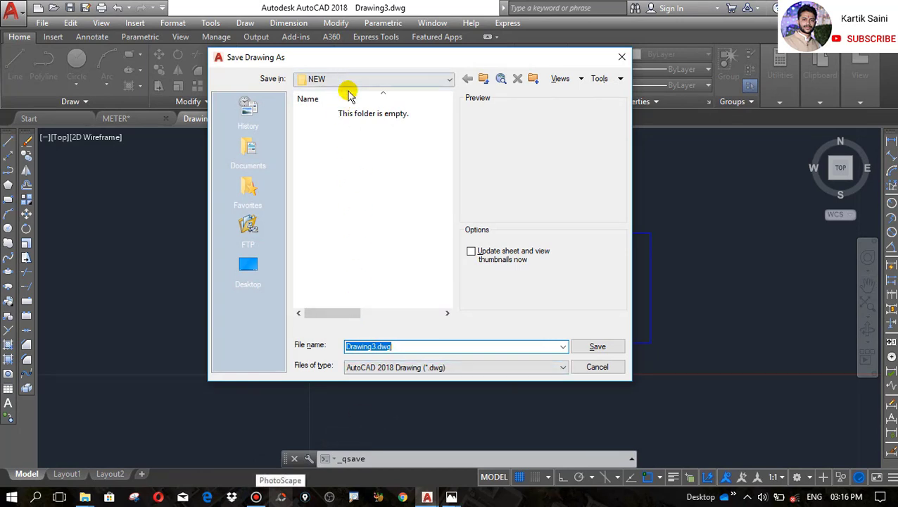
pyautogui.moveTo(398, 347); pyautogui.dragTo(296, 343)
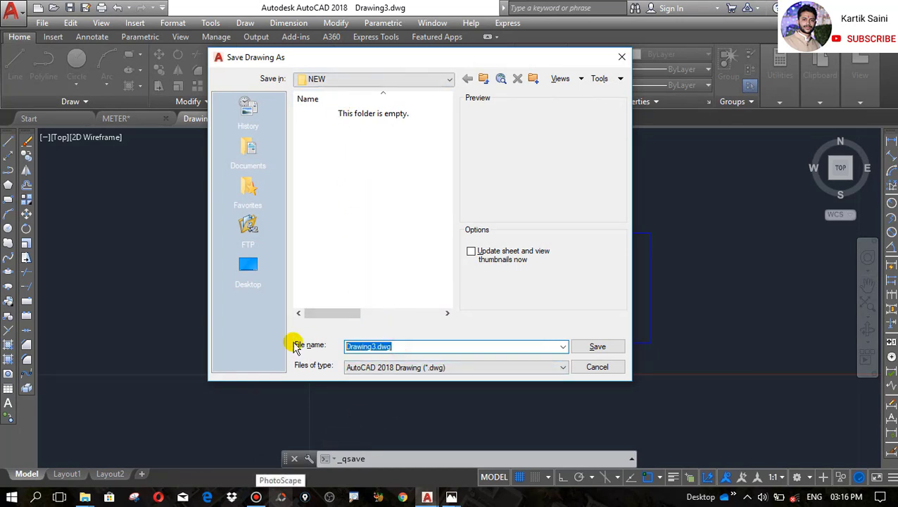
pyautogui.write('STRAP')
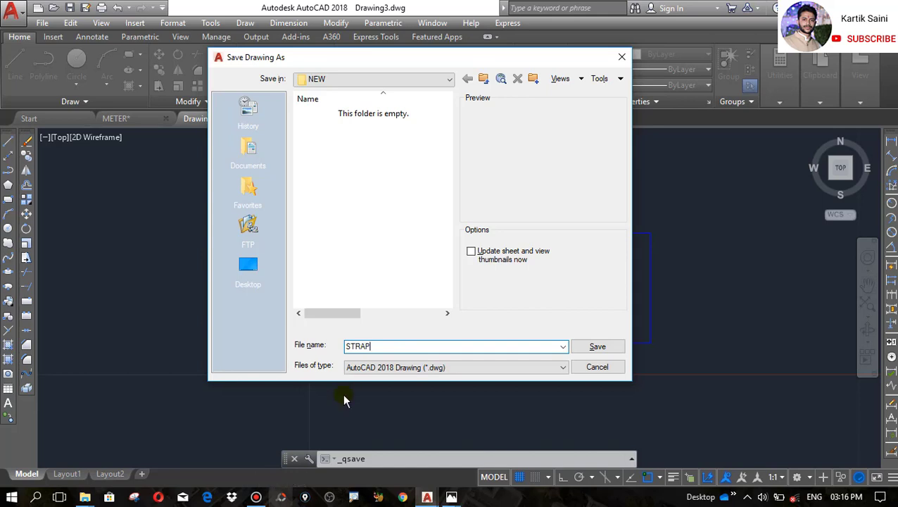
pyautogui.click(385, 367)
pyautogui.click(384, 367)
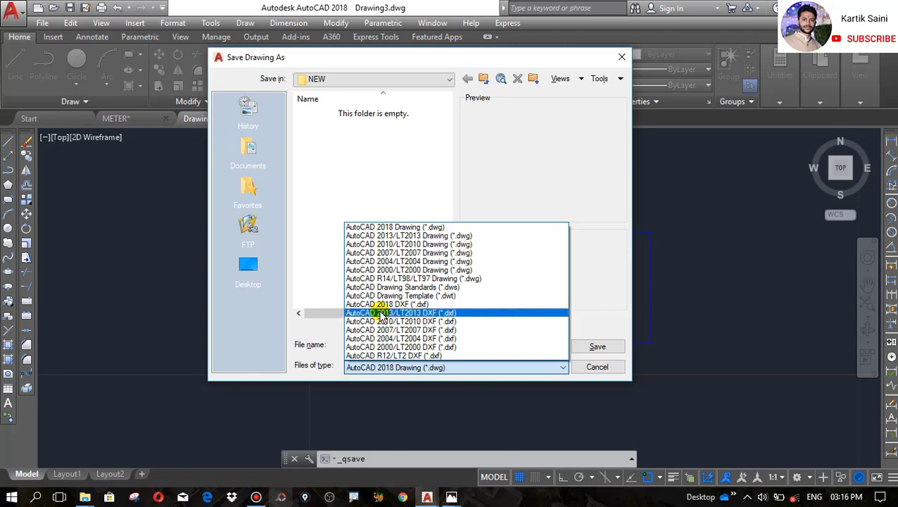
pyautogui.click(405, 313)
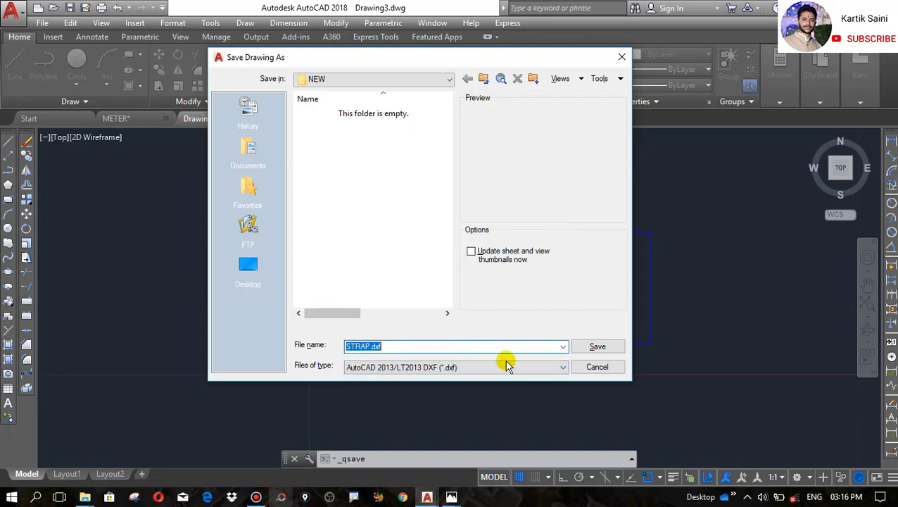
pyautogui.click(599, 345)
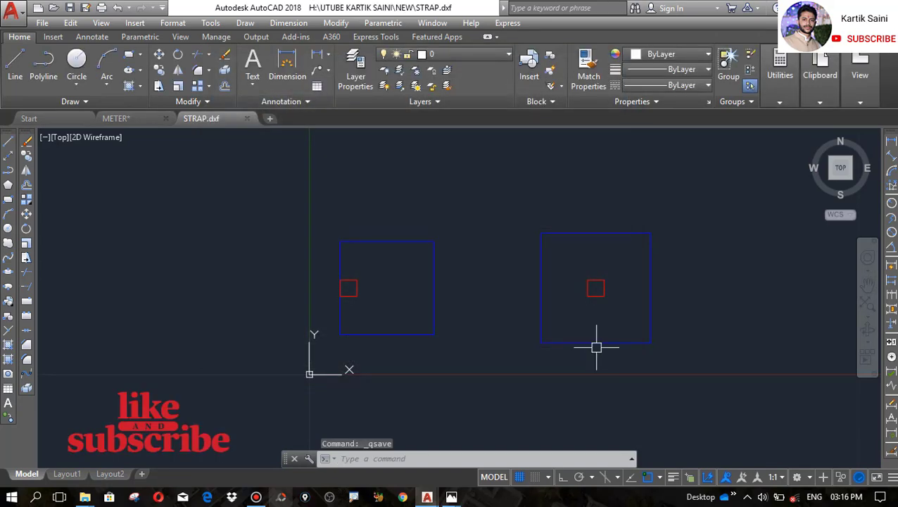
pyautogui.scroll(-3, 421, 342)
pyautogui.scroll(3, 465, 345)
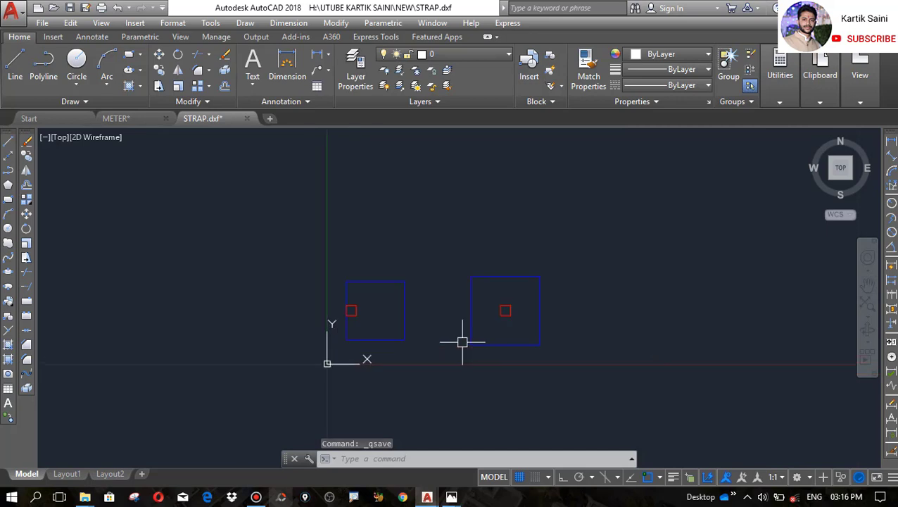
pyautogui.scroll(-4, 417, 329)
pyautogui.scroll(4, 404, 354)
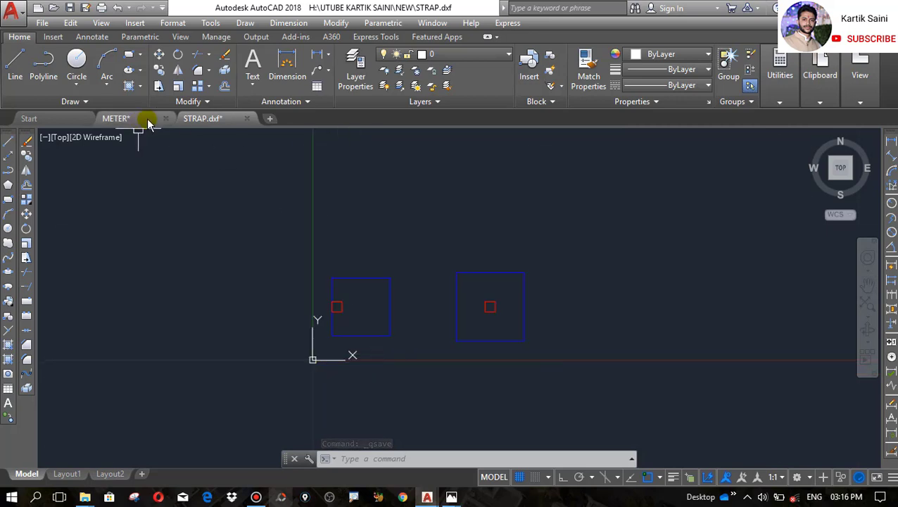
# - Check the 1.7 m footing's width dimension in the METER drawing
pyautogui.click(123, 121)
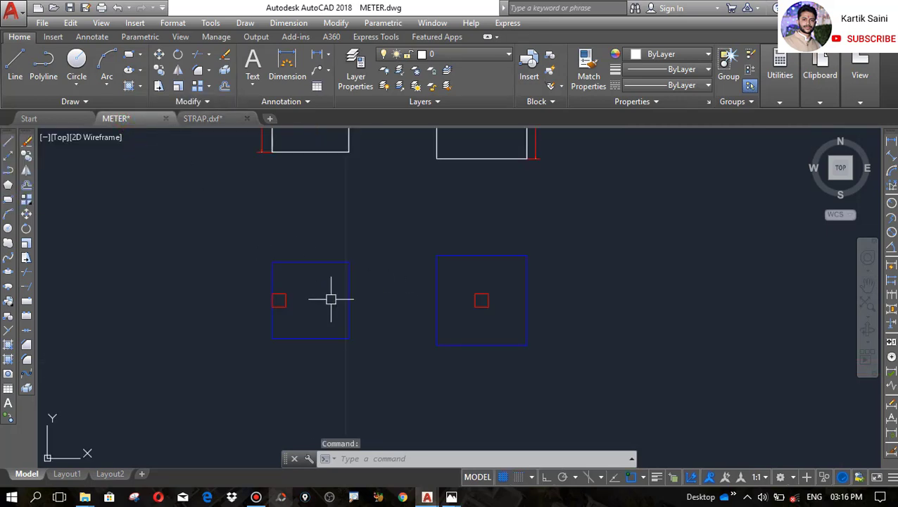
pyautogui.scroll(4, 377, 310)
pyautogui.scroll(-9, 455, 347)
pyautogui.scroll(7, 319, 240)
pyautogui.scroll(4, 320, 240)
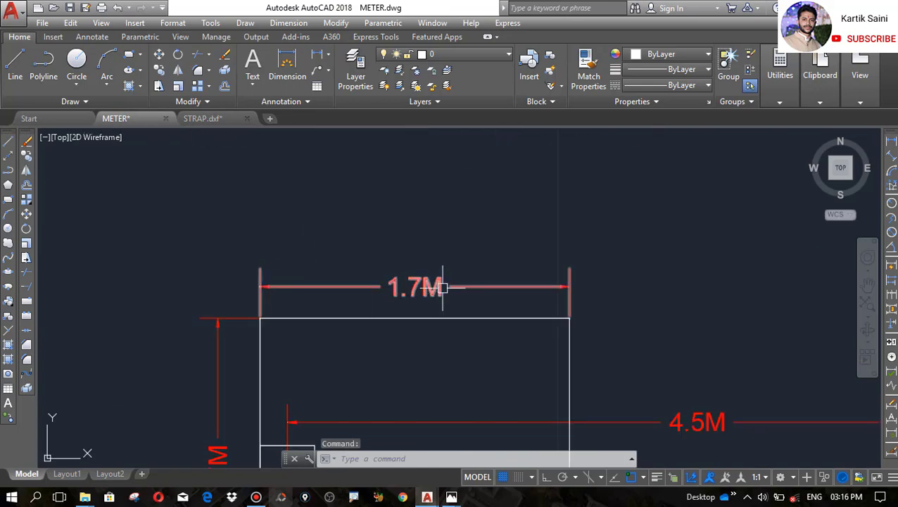
# - Set the insertion scale units of the STRAP drawing to Meters
pyautogui.click(204, 119)
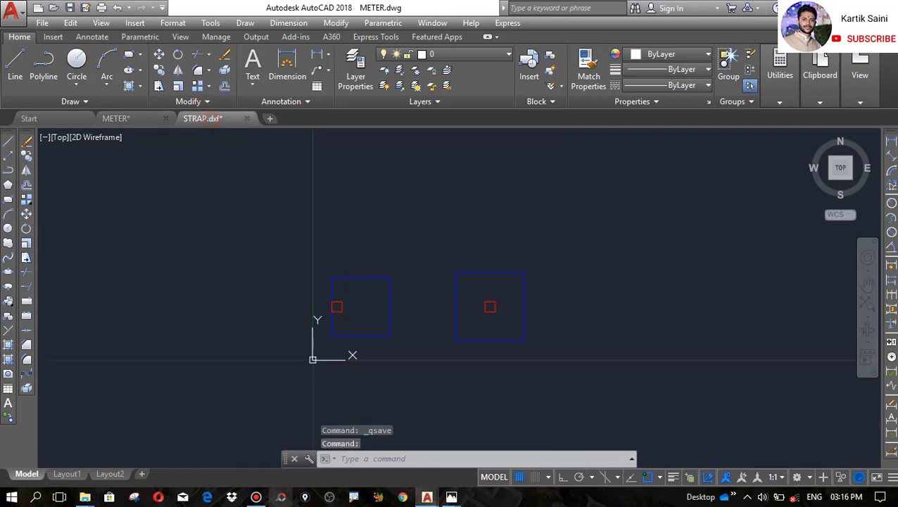
pyautogui.scroll(-2, 380, 220)
pyautogui.scroll(2, 405, 213)
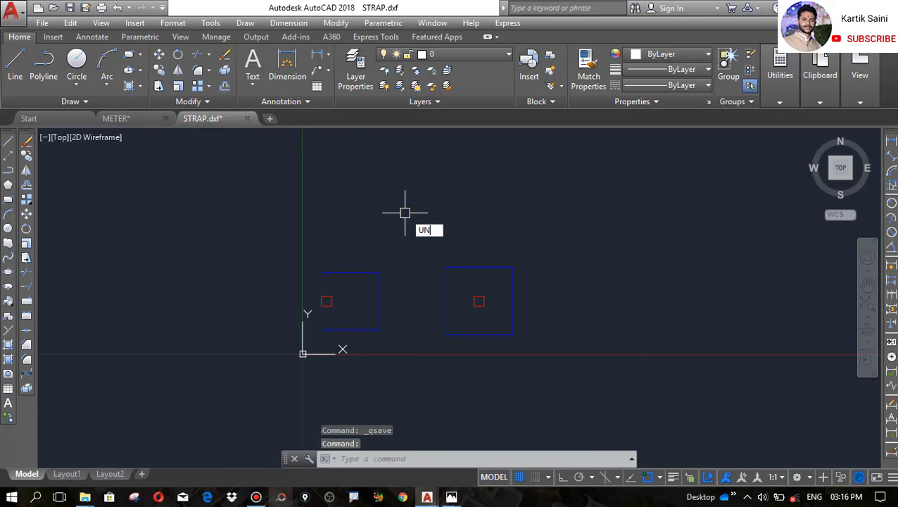
pyautogui.press('Return')
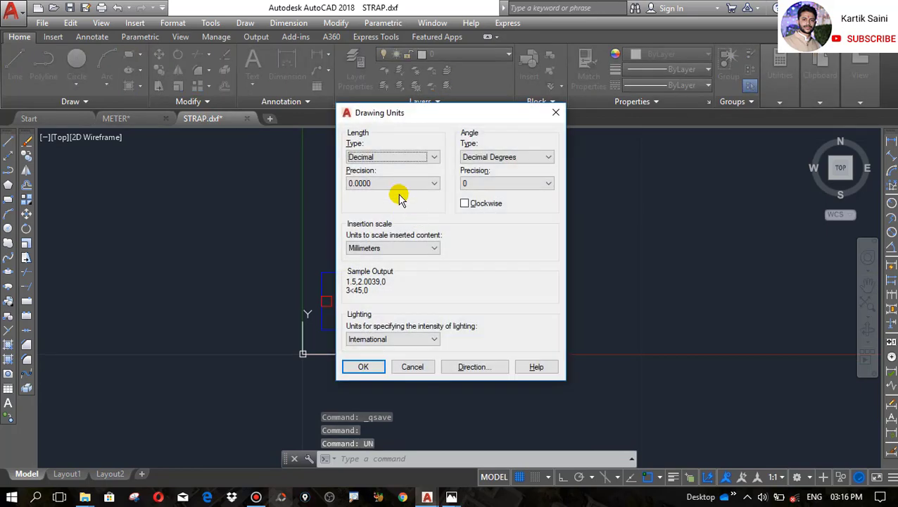
pyautogui.click(411, 255)
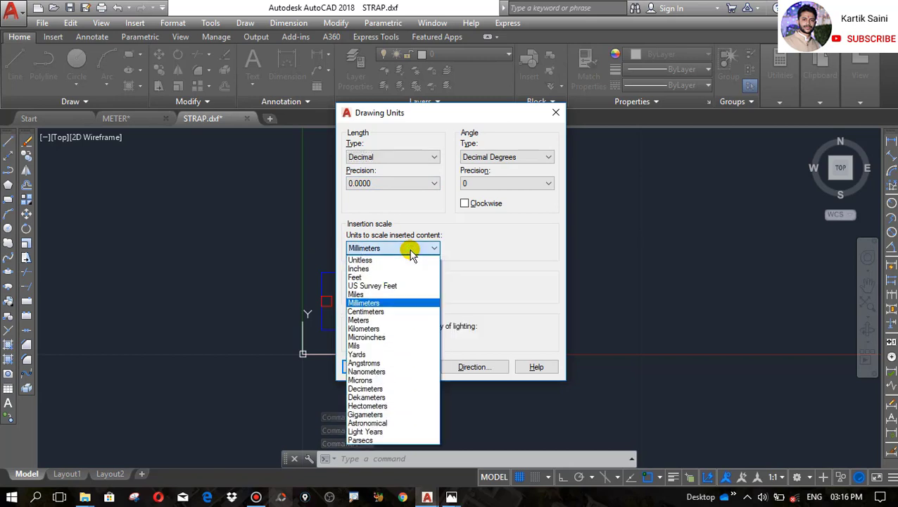
pyautogui.click(369, 323)
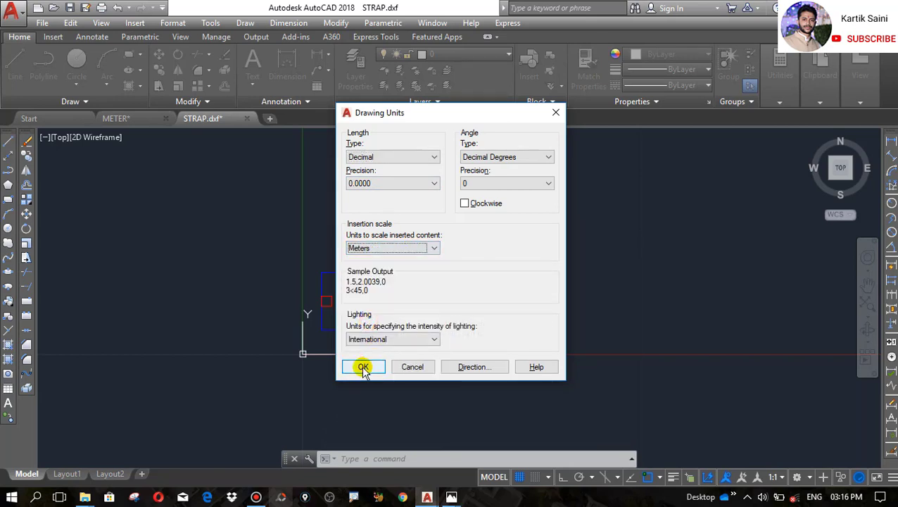
pyautogui.click(363, 367)
# - Measure the smaller footing's upper edge with a trial linear dimension in STRAP and compare it with the METER drawing's dimension
pyautogui.scroll(4, 360, 338)
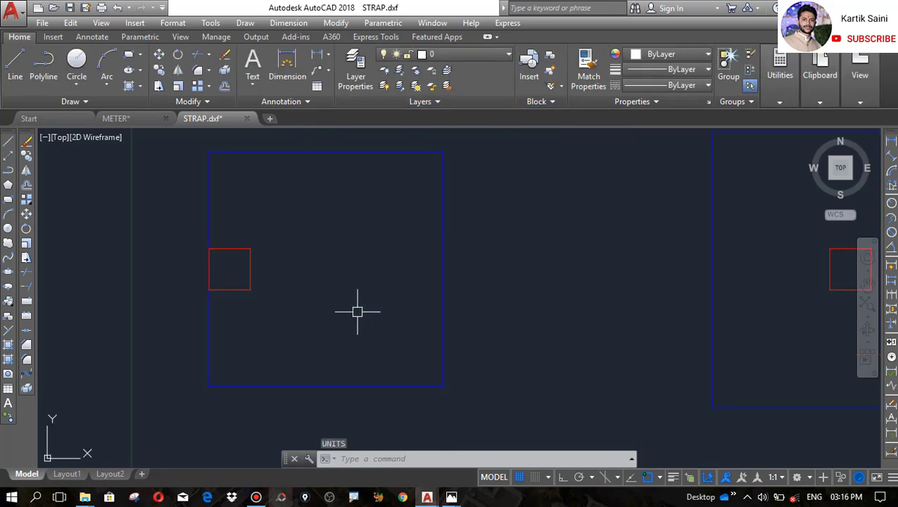
pyautogui.click(889, 141)
pyautogui.scroll(-3, 585, 296)
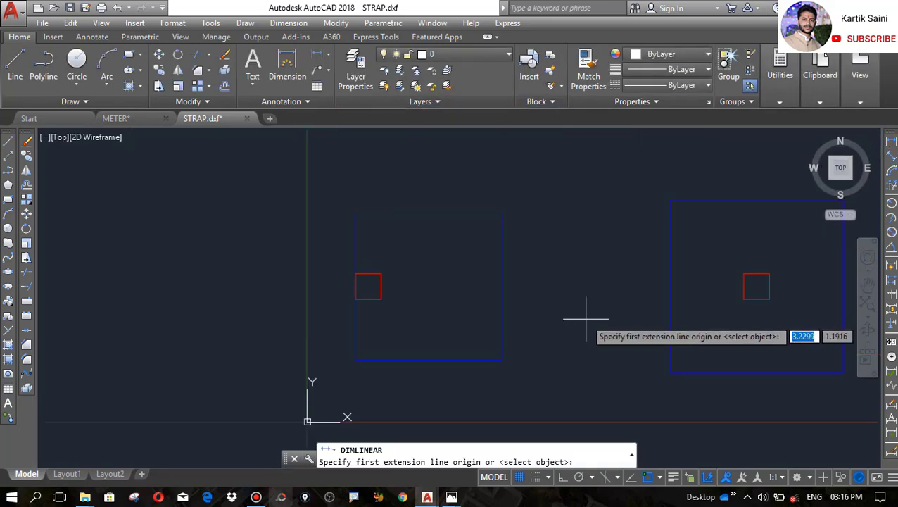
pyautogui.click(356, 213)
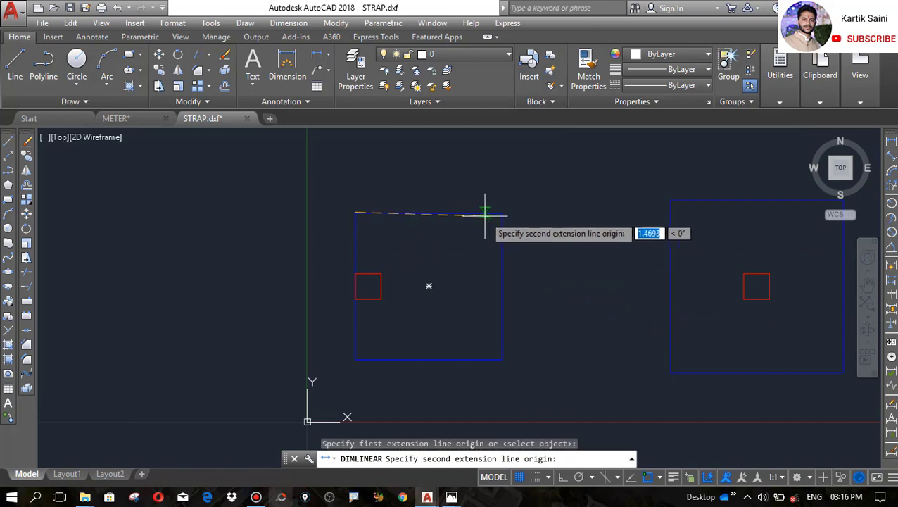
pyautogui.click(501, 213)
pyautogui.scroll(-5, 443, 232)
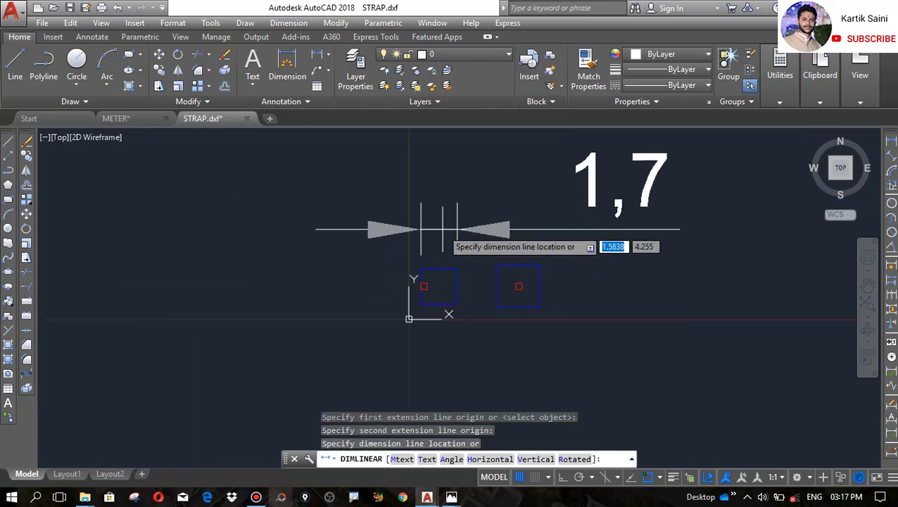
pyautogui.press('Escape')
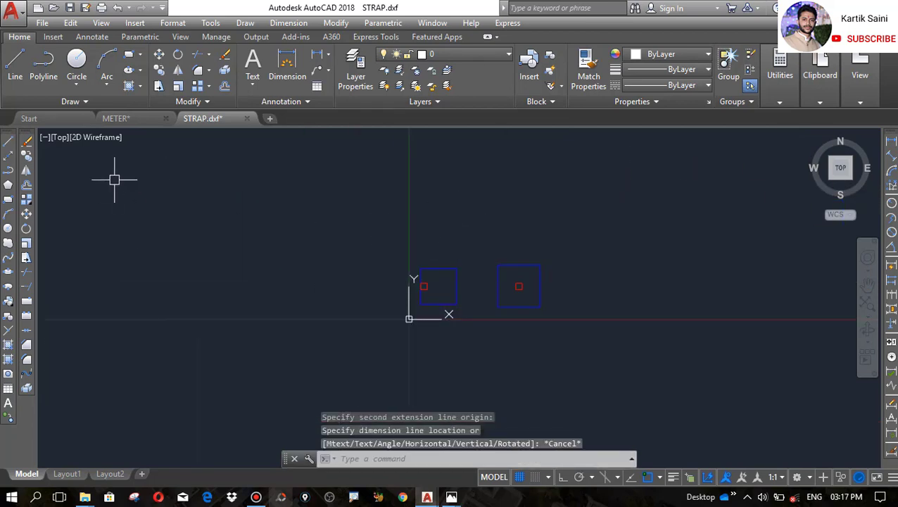
pyautogui.click(135, 118)
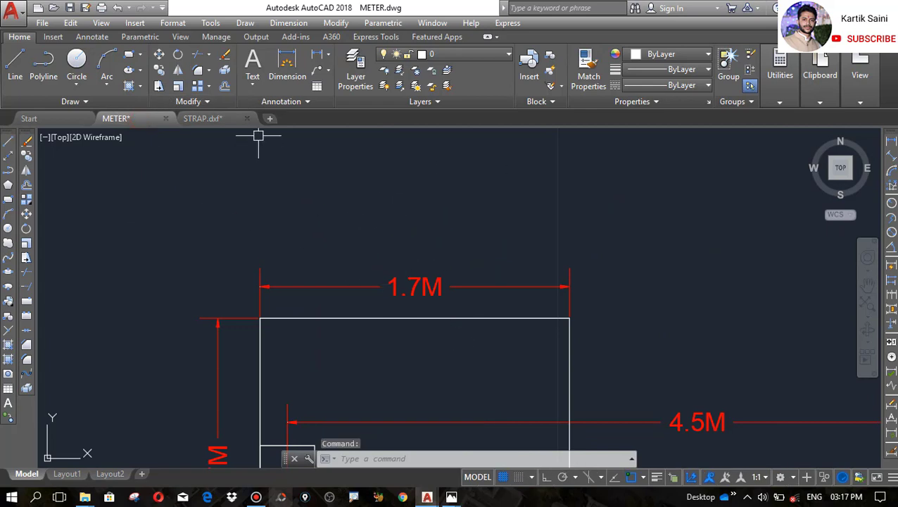
pyautogui.click(232, 119)
# - Save the drawing again as STRAP in AutoCAD 2013/LT2013 DXF format in the NEW folder, replacing the existing file
pyautogui.scroll(3, 492, 257)
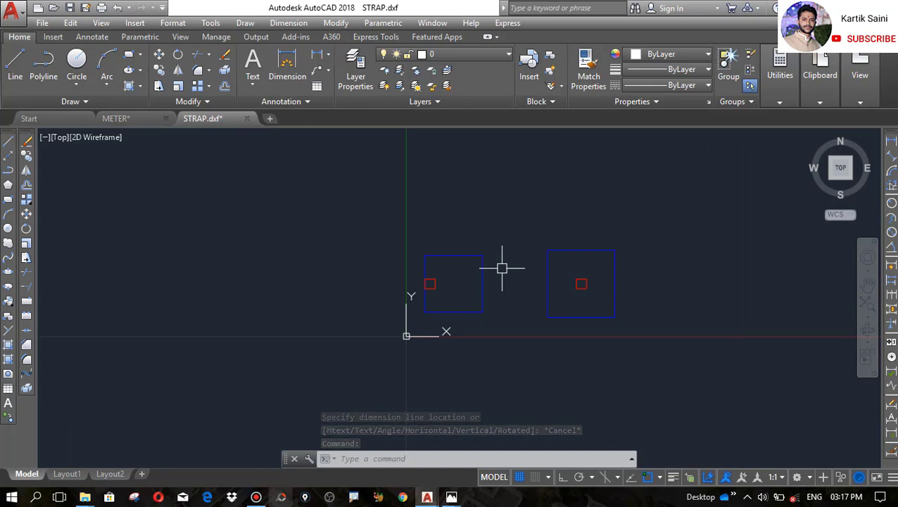
pyautogui.scroll(2, 513, 240)
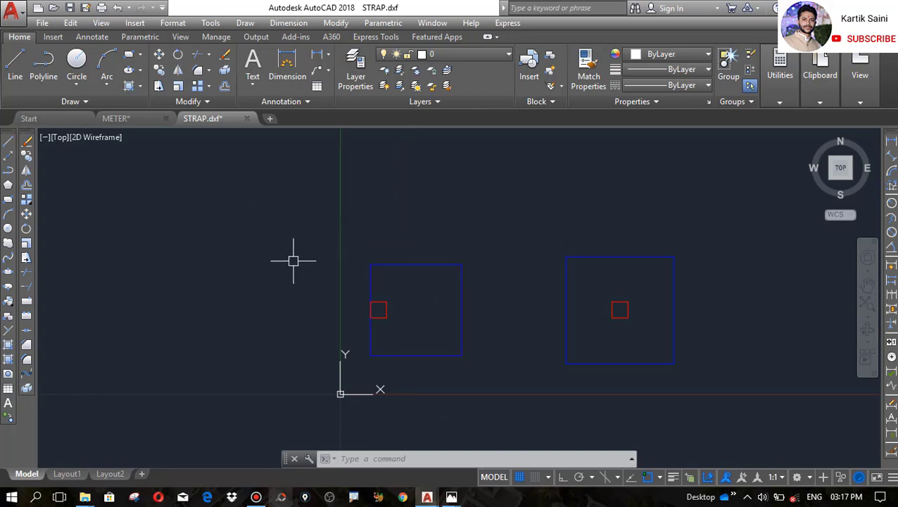
pyautogui.click(11, 10)
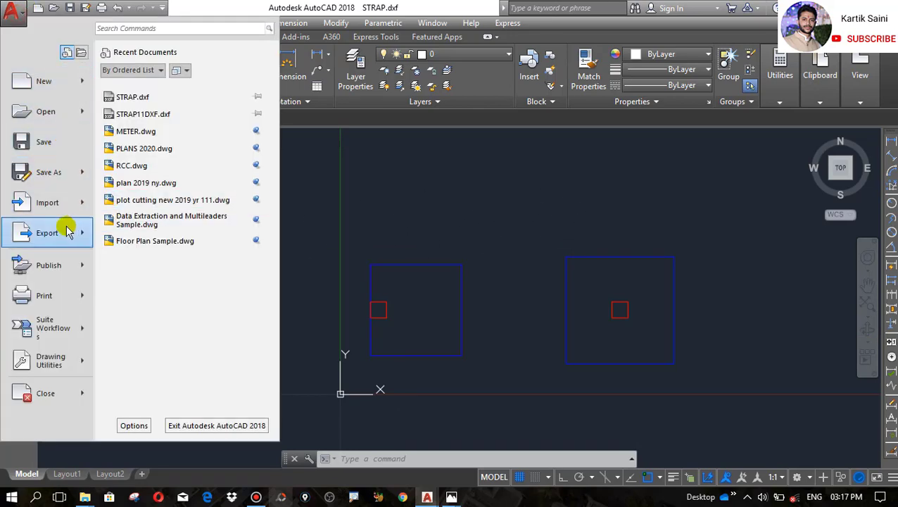
pyautogui.click(67, 172)
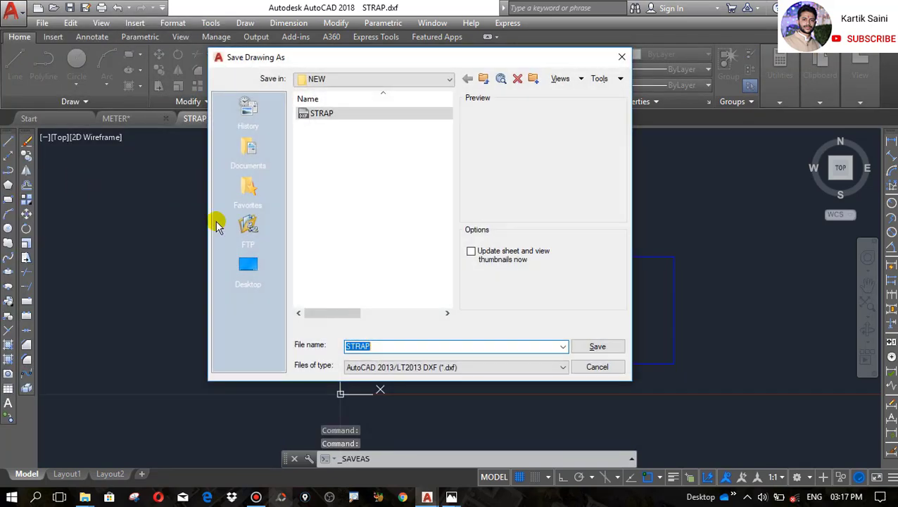
pyautogui.click(321, 113)
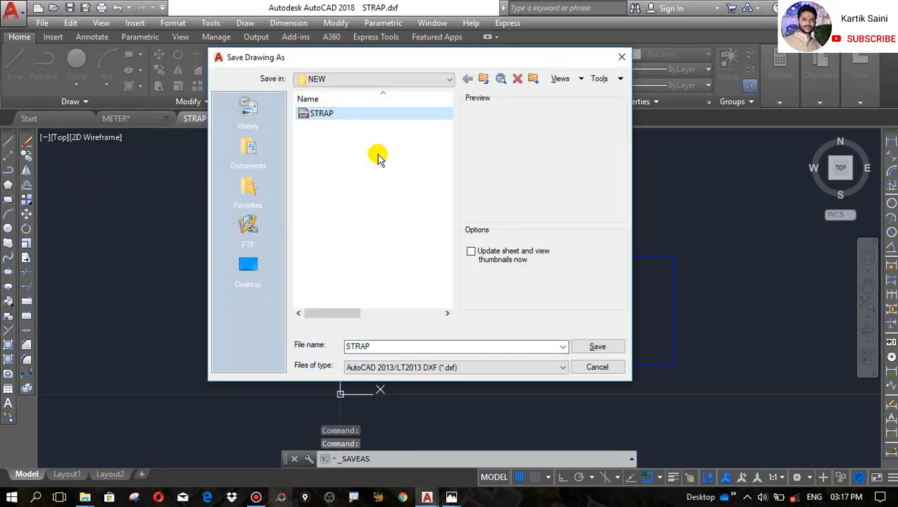
pyautogui.click(598, 349)
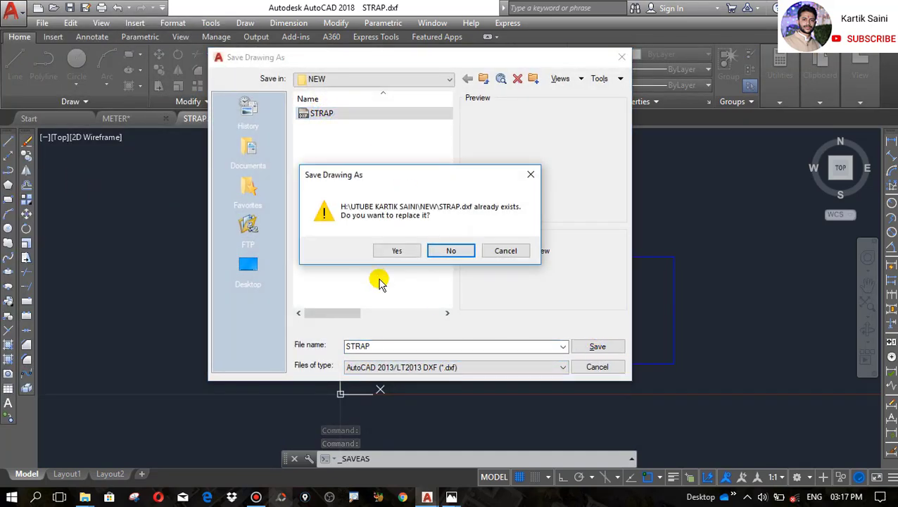
pyautogui.click(396, 249)
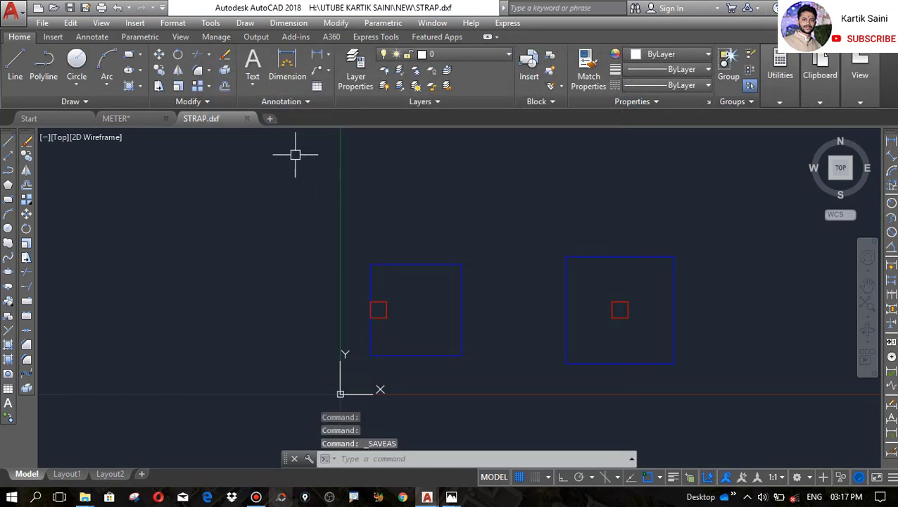
# - Close the STRAP drawing, declining to save it in AutoCAD 2018 Drawing format
pyautogui.scroll(-4, 354, 266)
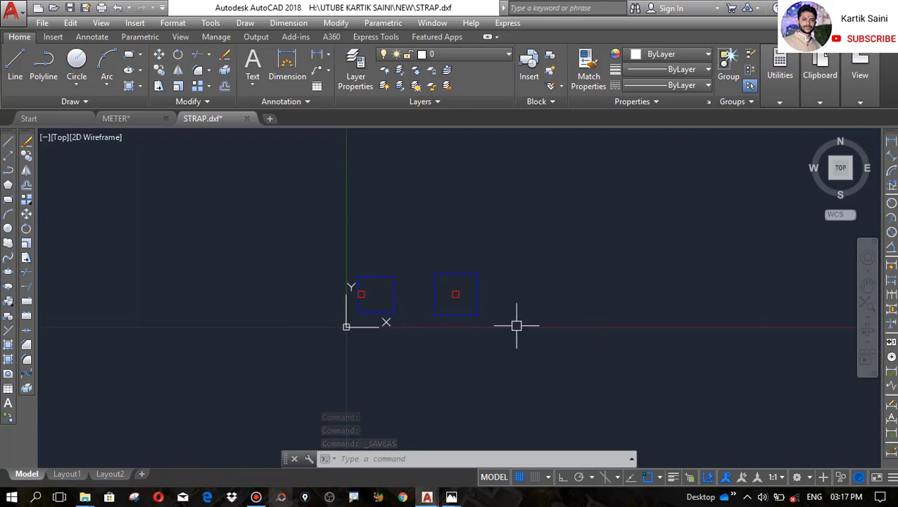
pyautogui.scroll(4, 360, 294)
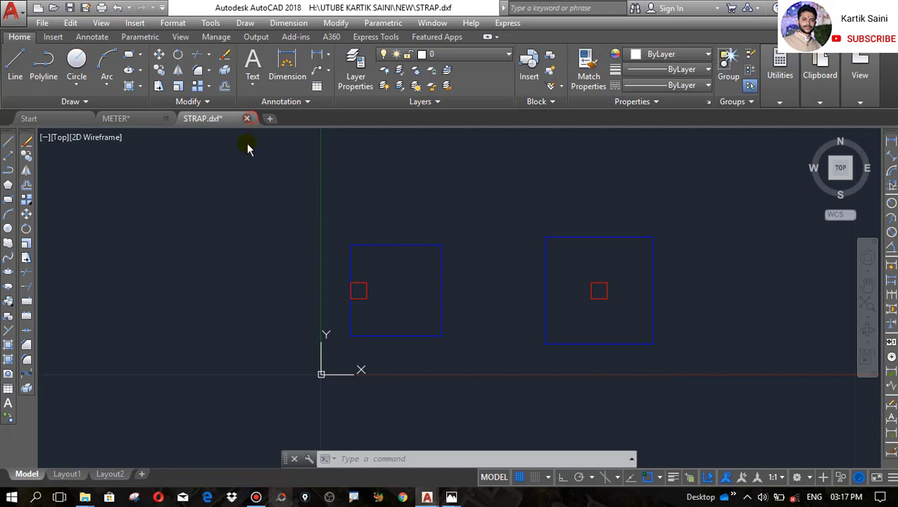
pyautogui.click(247, 119)
pyautogui.click(477, 279)
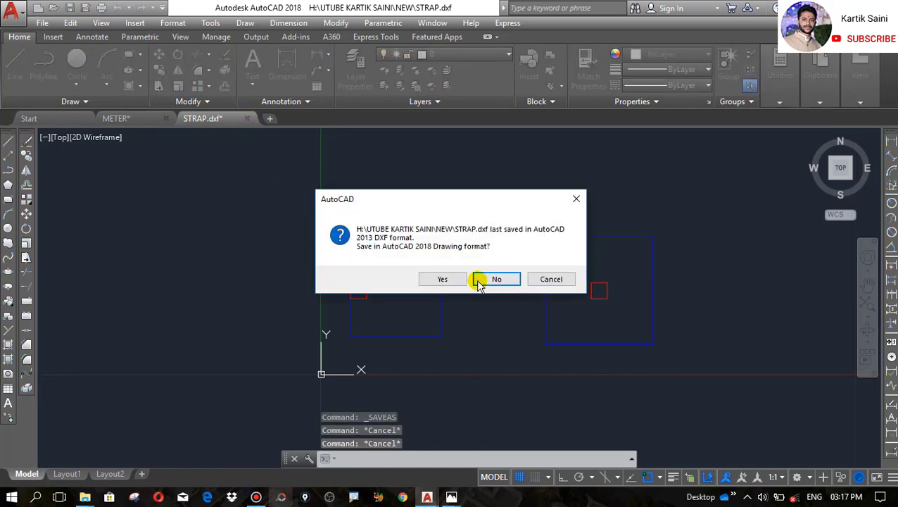
pyautogui.click(487, 280)
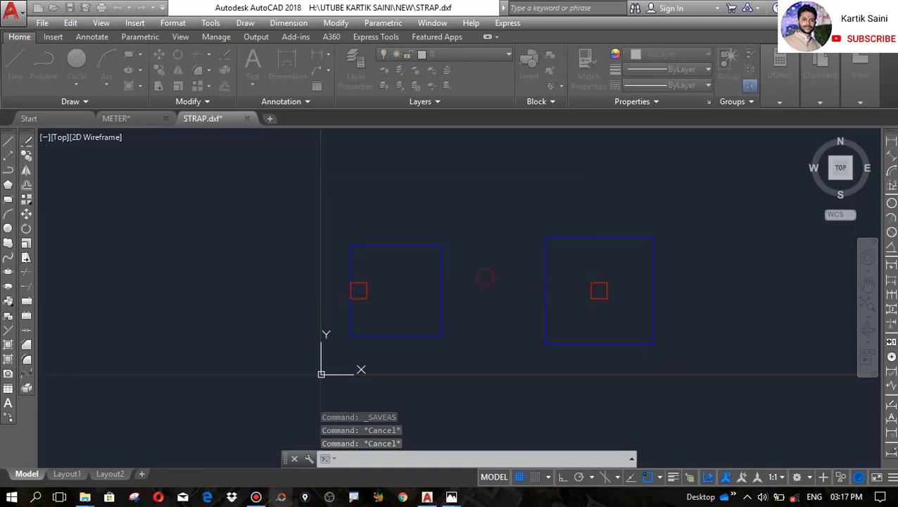
pyautogui.scroll(-5, 376, 262)
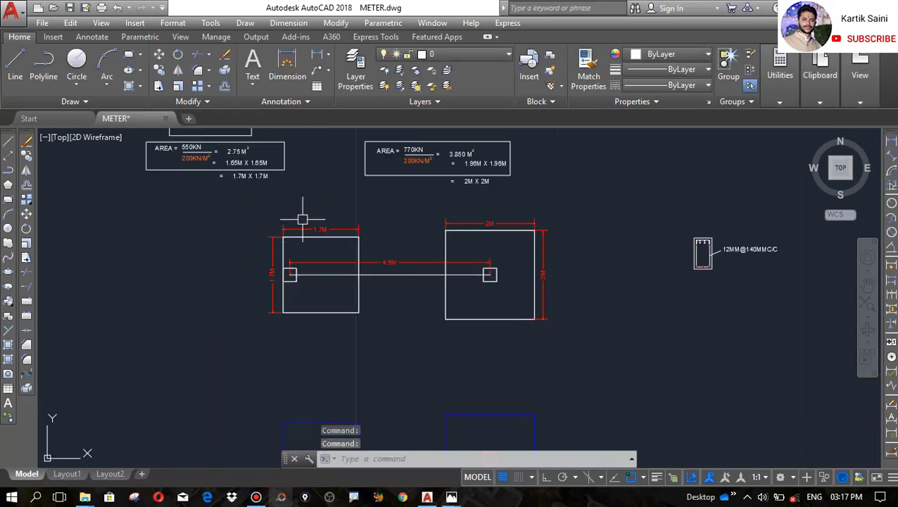
pyautogui.scroll(-4, 475, 337)
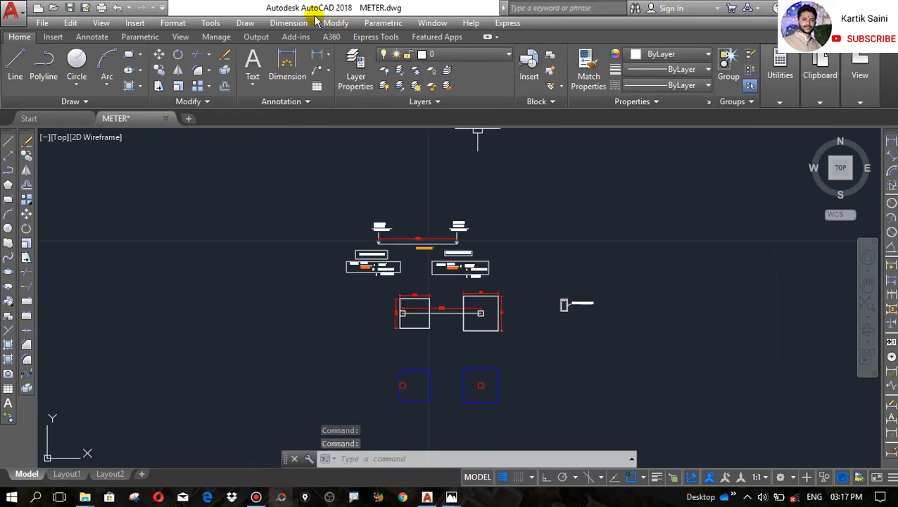
pyautogui.scroll(6, 450, 401)
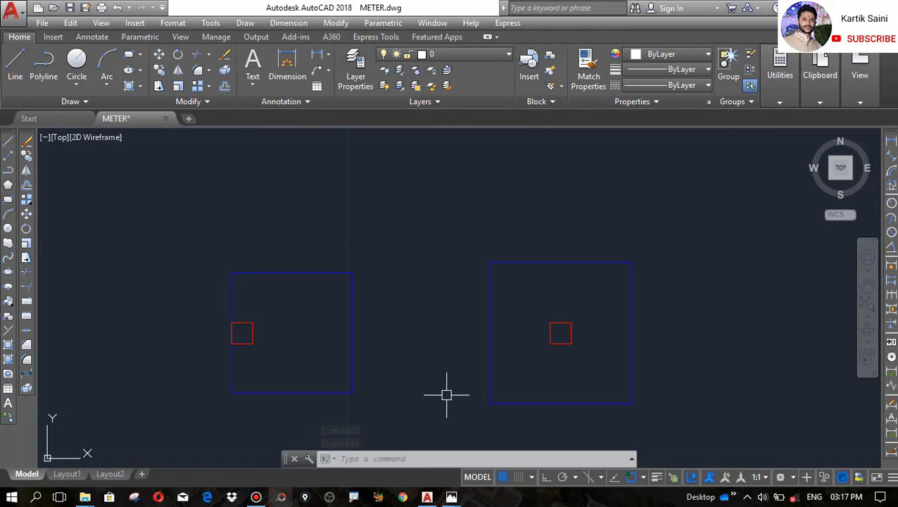
pyautogui.click(423, 364)
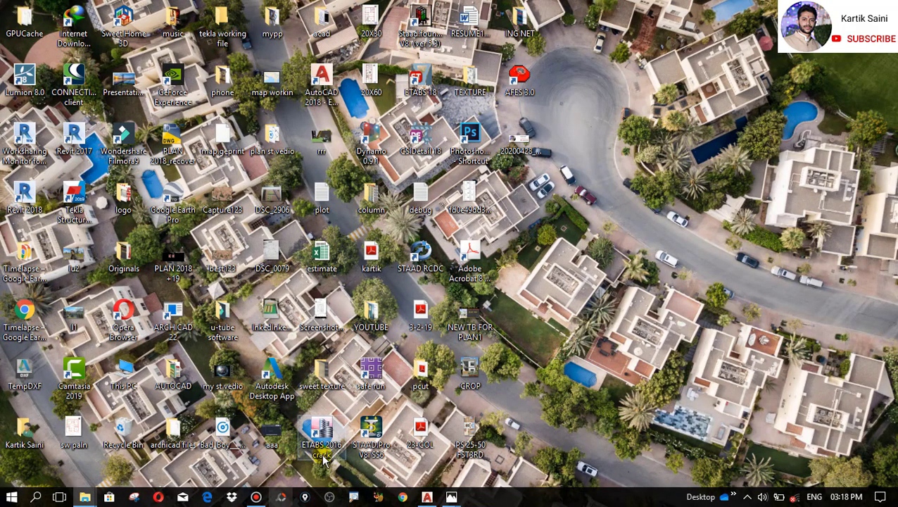
# - Launch SAFE 2016 from the desktop and create a new blank model
pyautogui.doubleClick(365, 376)
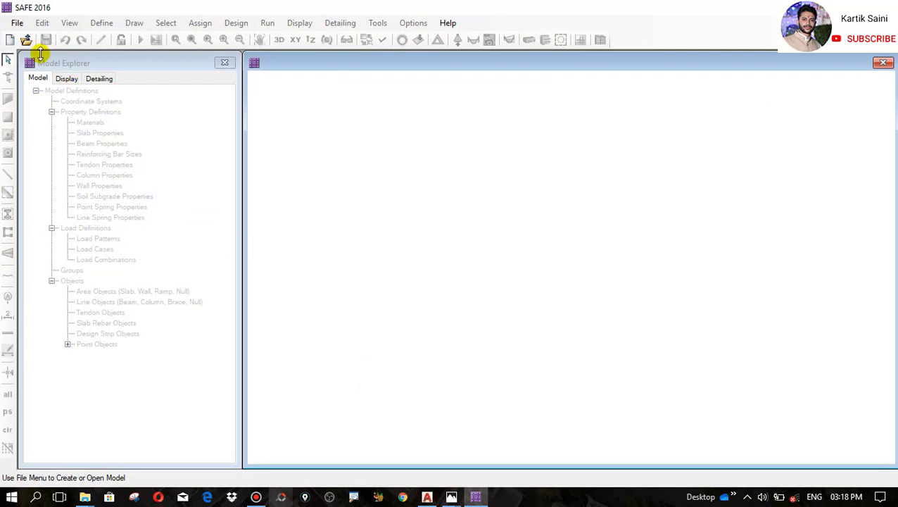
pyautogui.click(17, 24)
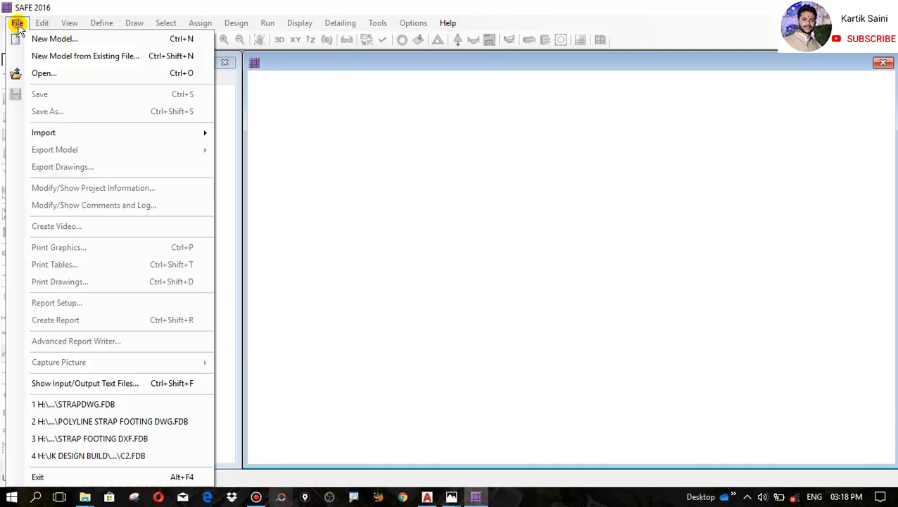
pyautogui.click(28, 36)
pyautogui.click(348, 240)
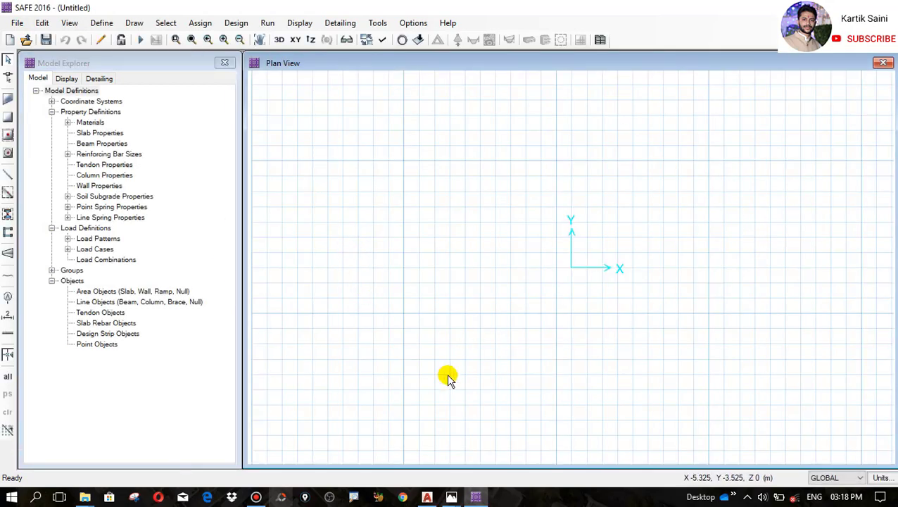
# - Start a .DXF/.DWG Architectural Plan import and choose the STRAP file in the NEW folder
pyautogui.click(17, 23)
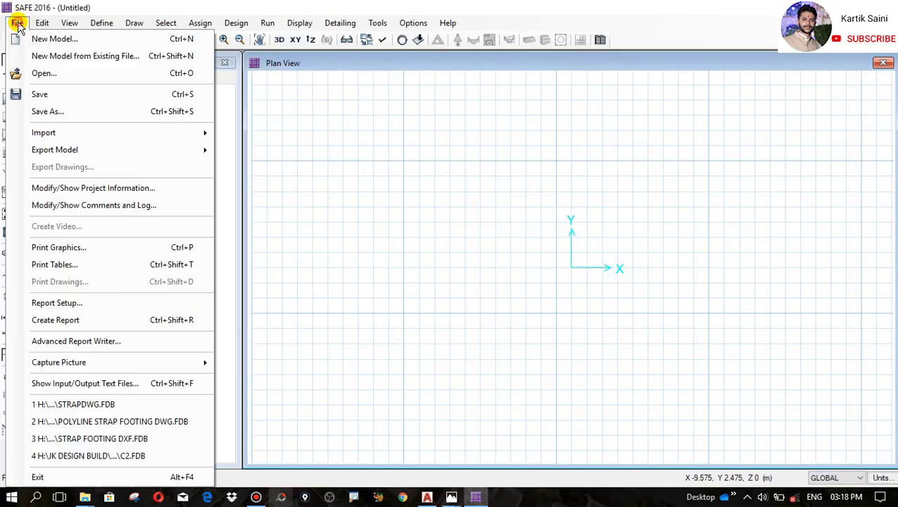
pyautogui.moveTo(73, 133)
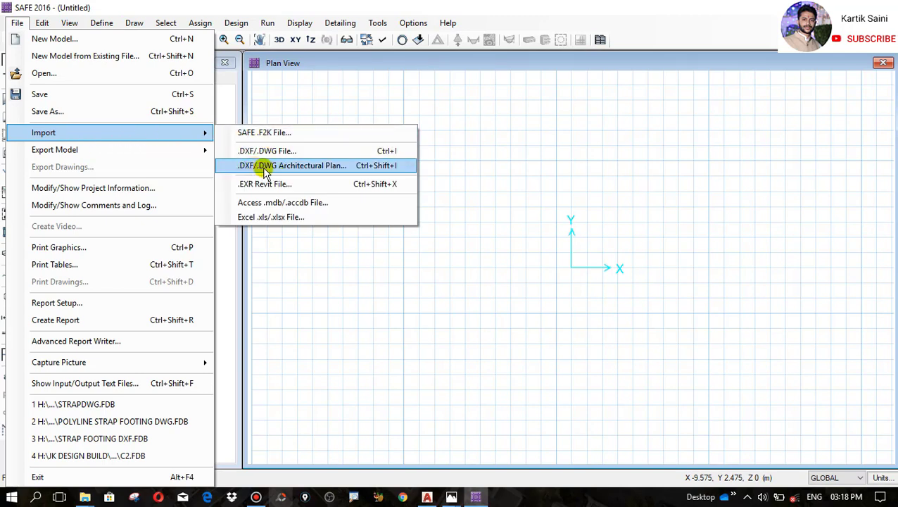
pyautogui.click(329, 173)
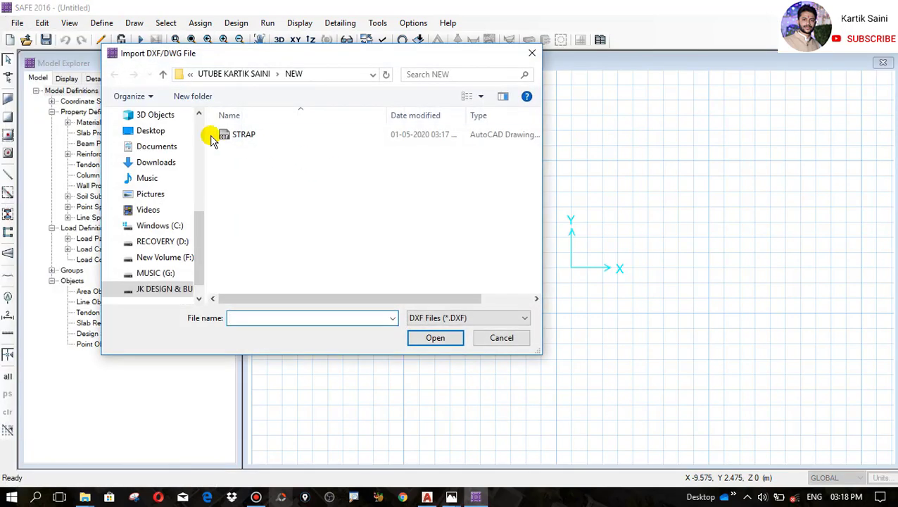
pyautogui.click(244, 138)
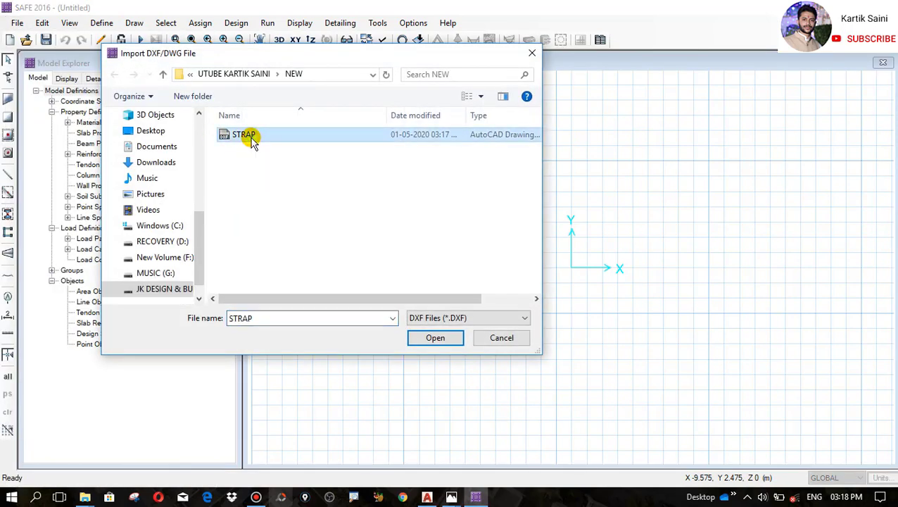
pyautogui.click(432, 320)
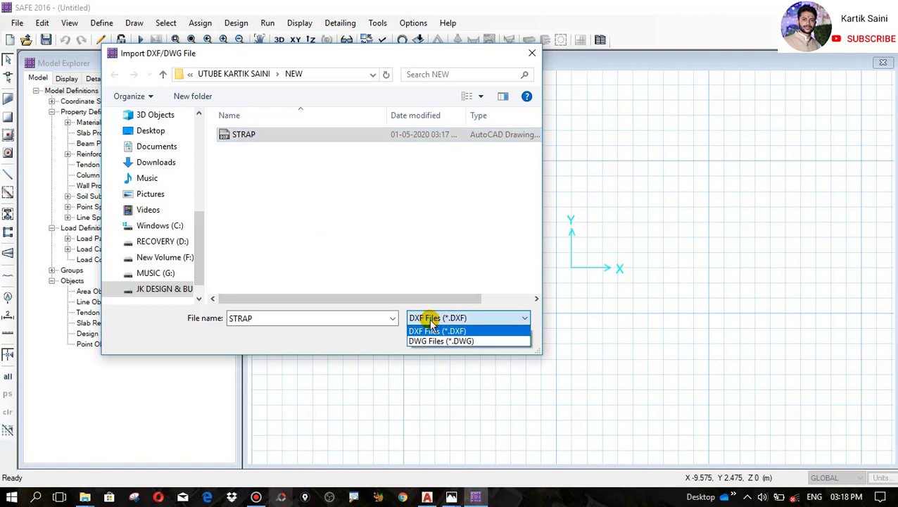
pyautogui.click(432, 342)
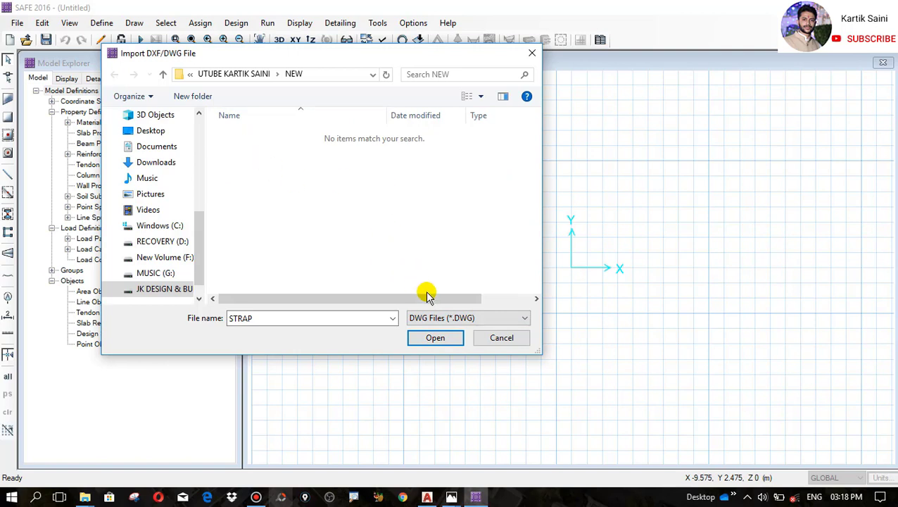
pyautogui.click(437, 321)
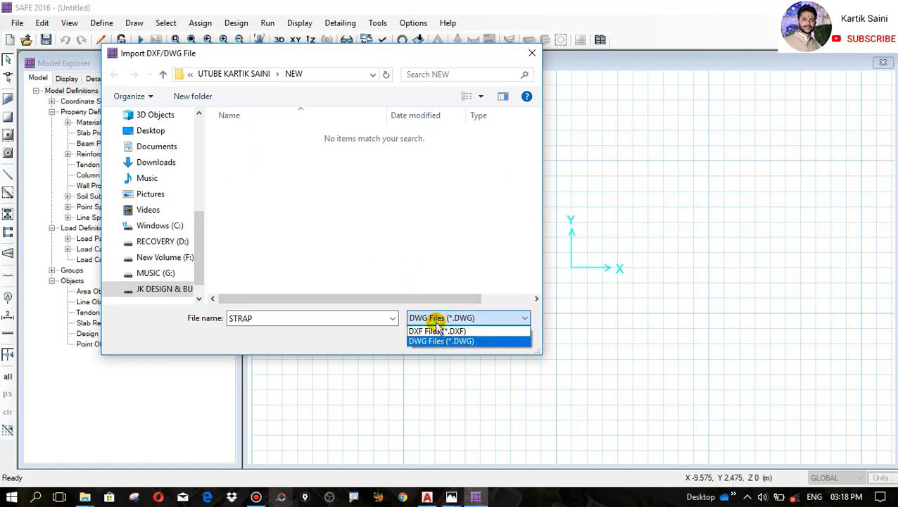
pyautogui.click(442, 332)
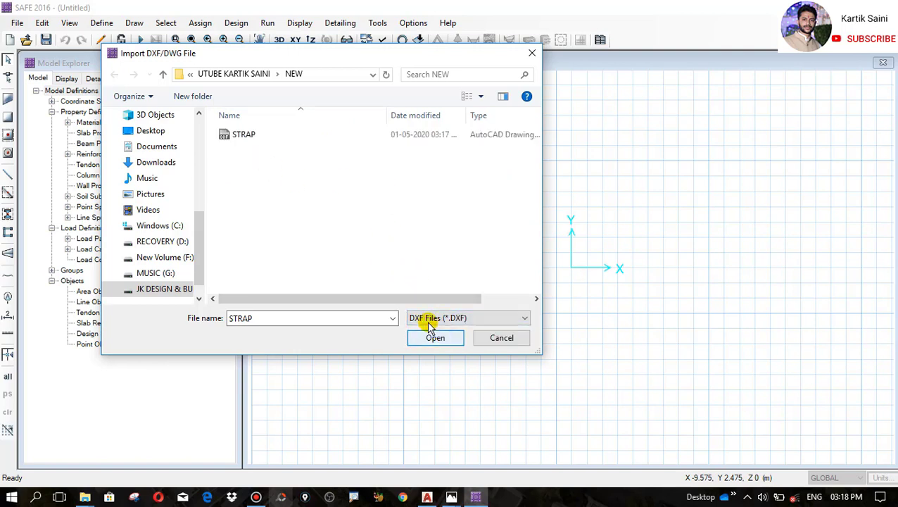
# - Import the STRAP DXF as an architectural plan with the CAD drawing units set to m
pyautogui.click(251, 136)
pyautogui.click(435, 338)
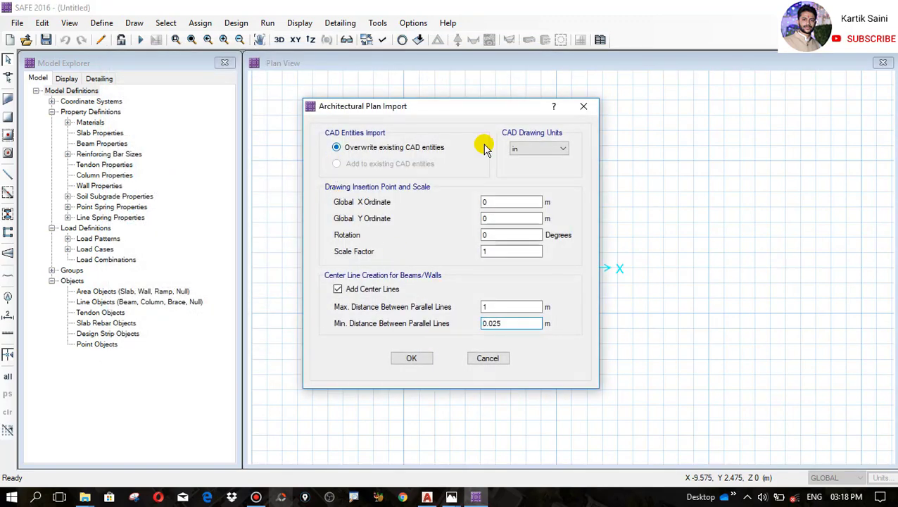
pyautogui.click(551, 150)
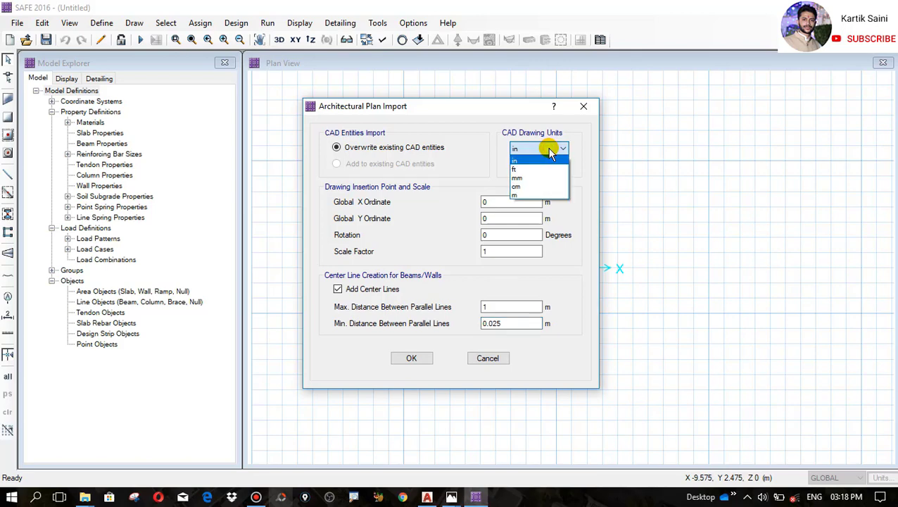
pyautogui.click(532, 196)
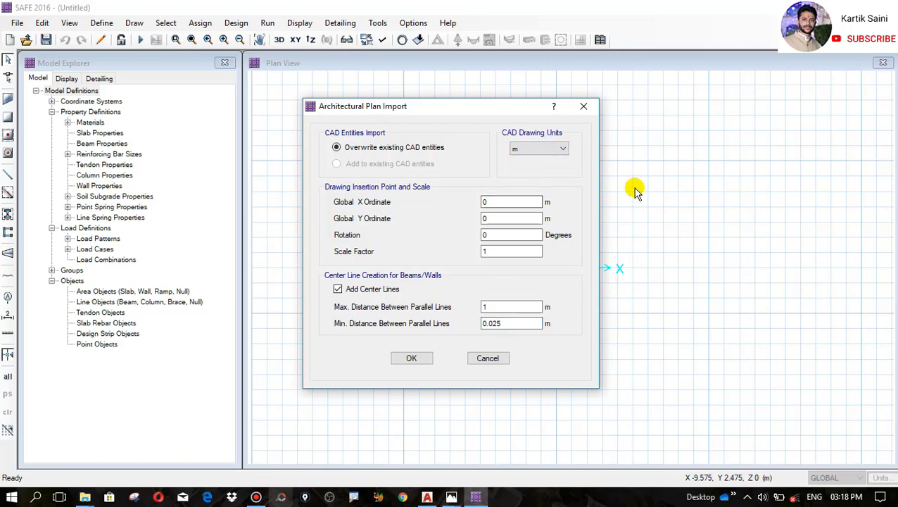
pyautogui.click(412, 358)
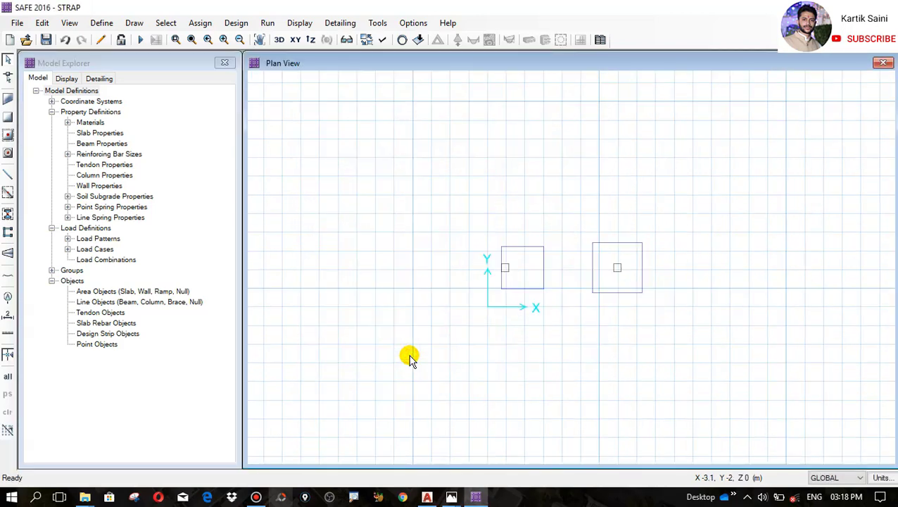
pyautogui.scroll(2, 609, 236)
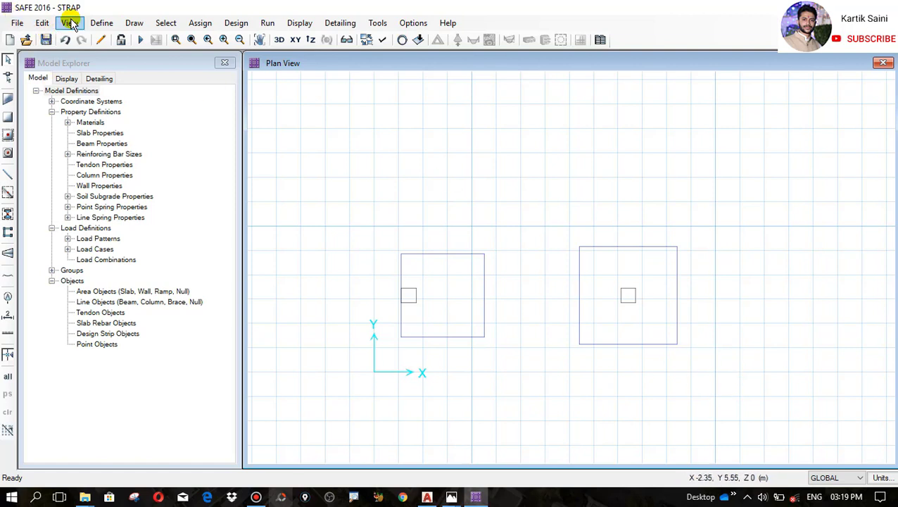
# - Open the CSAC30 concrete material for modification and rename it M25
pyautogui.click(99, 23)
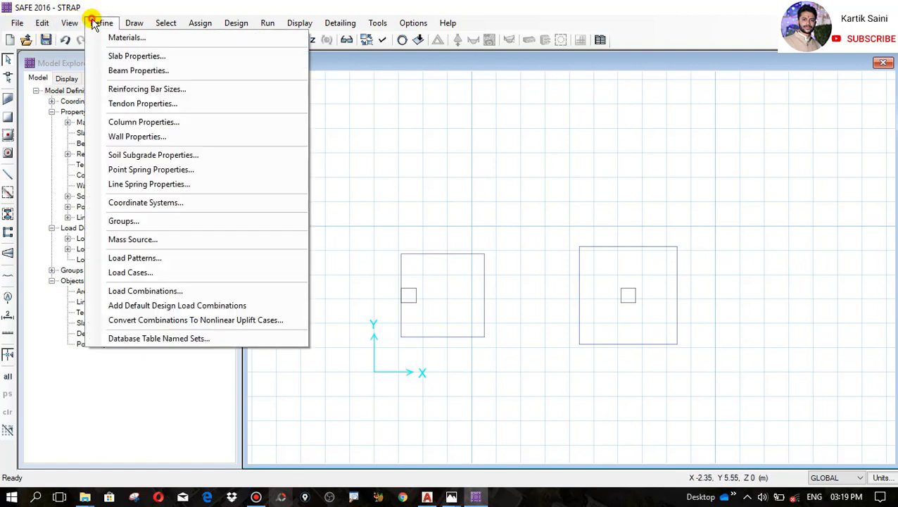
pyautogui.click(140, 39)
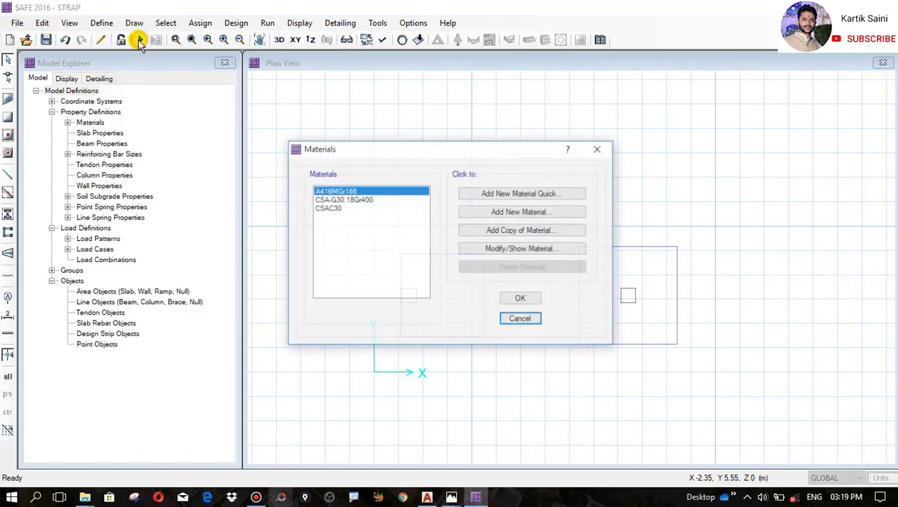
pyautogui.click(324, 210)
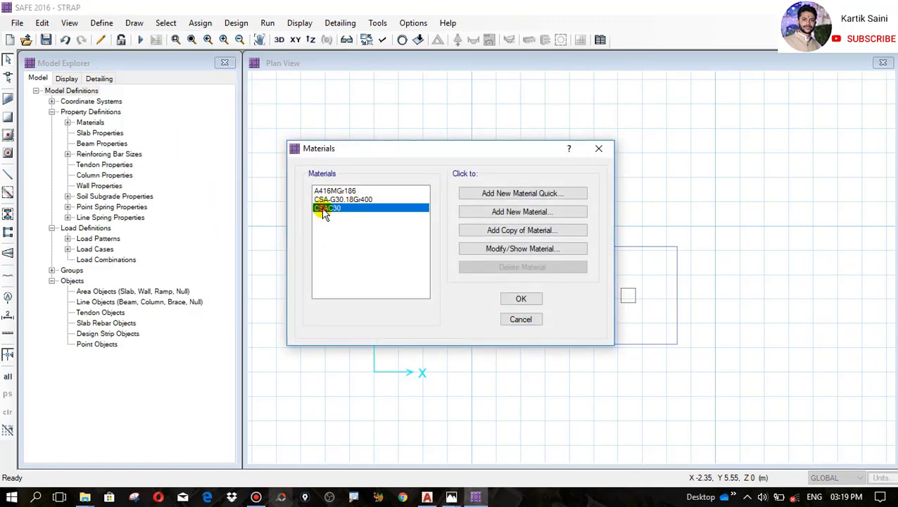
pyautogui.click(501, 250)
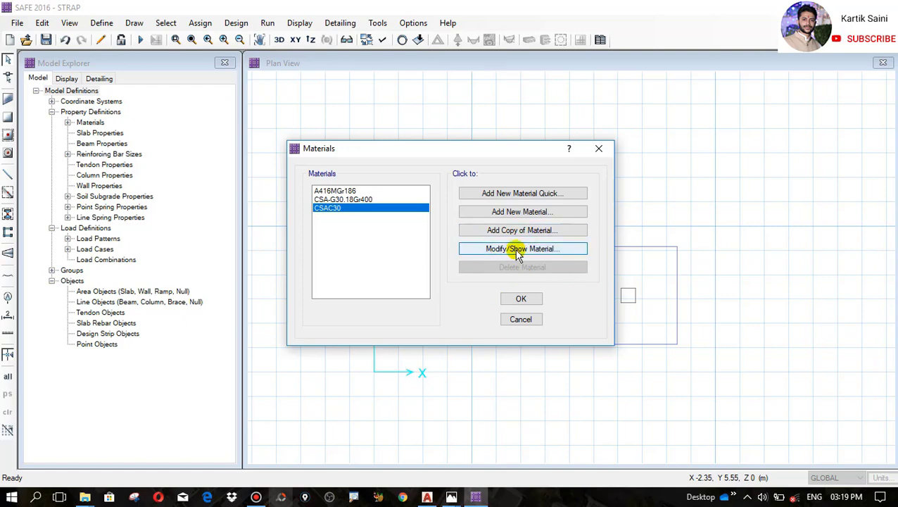
pyautogui.doubleClick(486, 85)
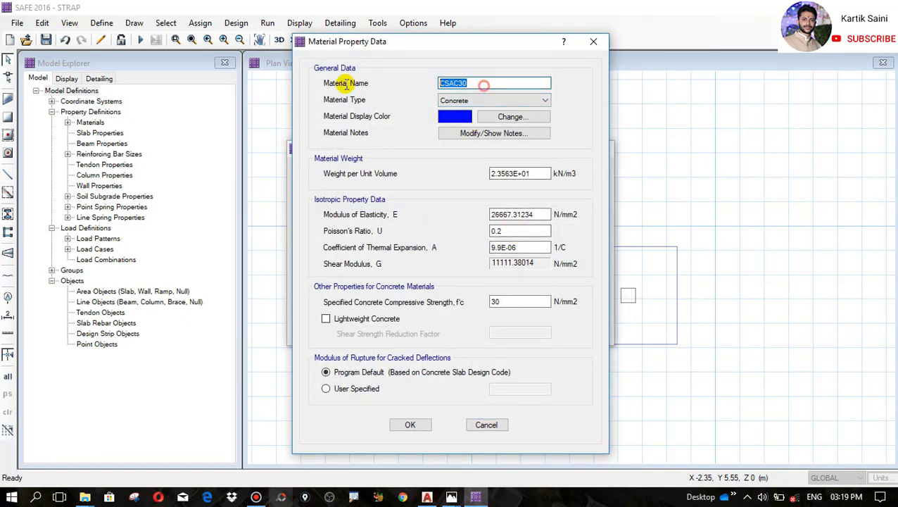
pyautogui.write('M25')
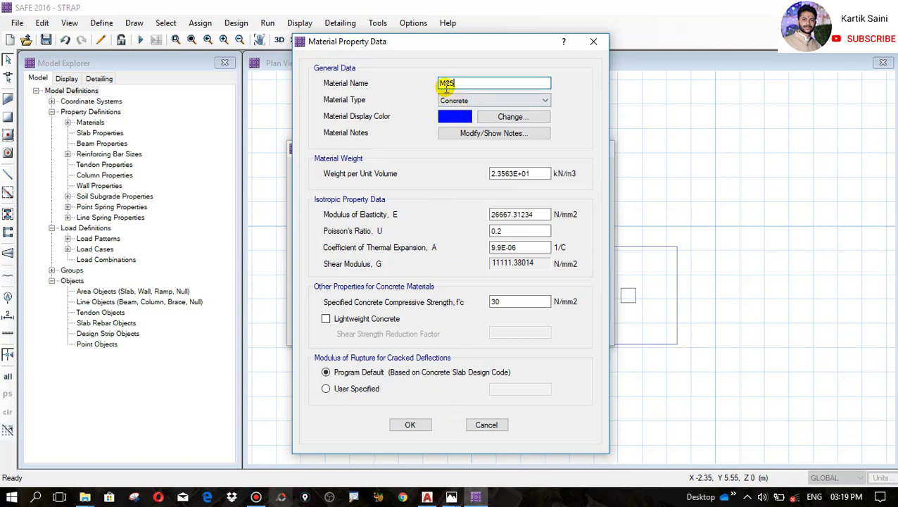
# - Set the M25 concrete's unit weight to 25 kN/m3, modulus of elasticity to 25000 N/mm2 and compressive strength to 25 N/mm2
pyautogui.moveTo(535, 173); pyautogui.dragTo(475, 175)
pyautogui.write('25')
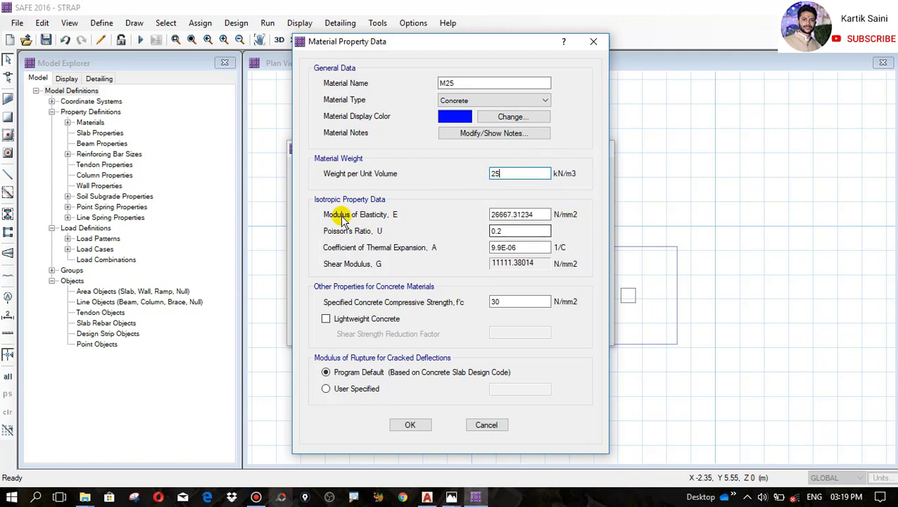
pyautogui.moveTo(540, 215); pyautogui.dragTo(441, 215)
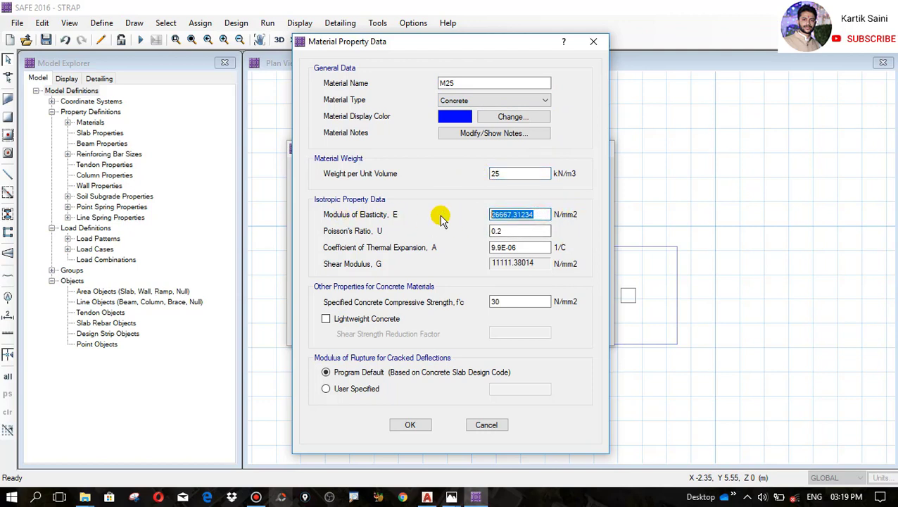
pyautogui.write('5000')
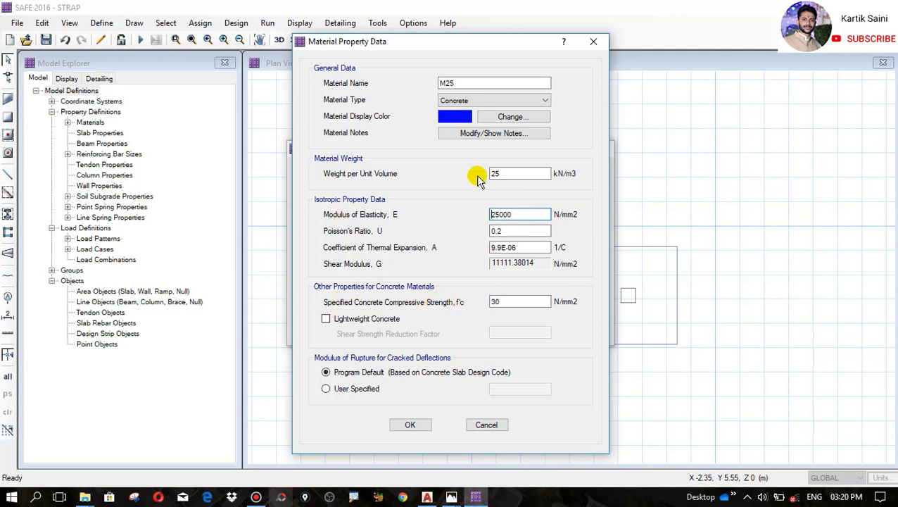
pyautogui.doubleClick(505, 303)
pyautogui.write('25')
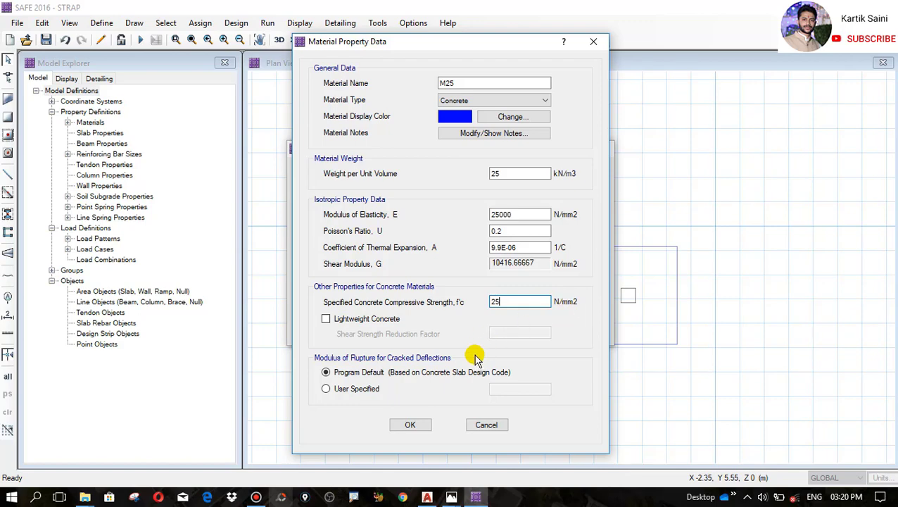
pyautogui.click(419, 429)
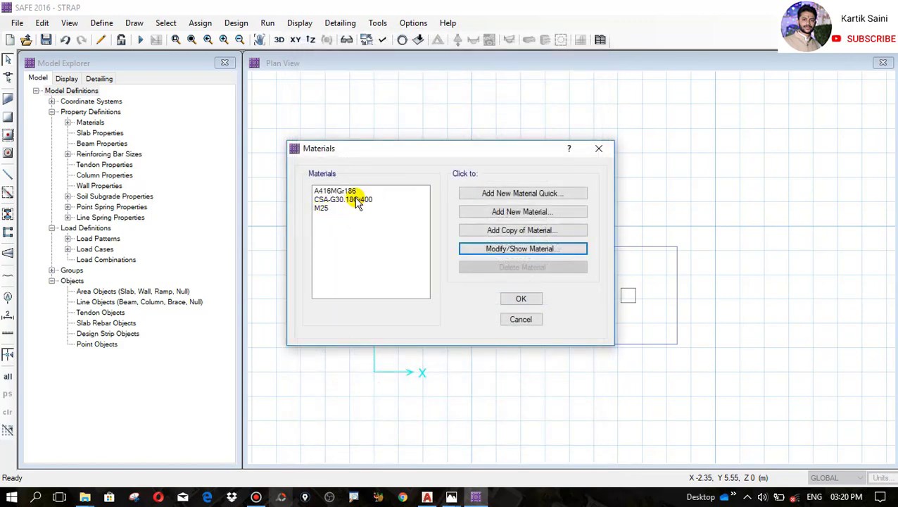
# - Rename the CSA-G30.18Gr400 rebar material FE500 and set its weight per unit volume to 78.5 kN/m3
pyautogui.click(332, 199)
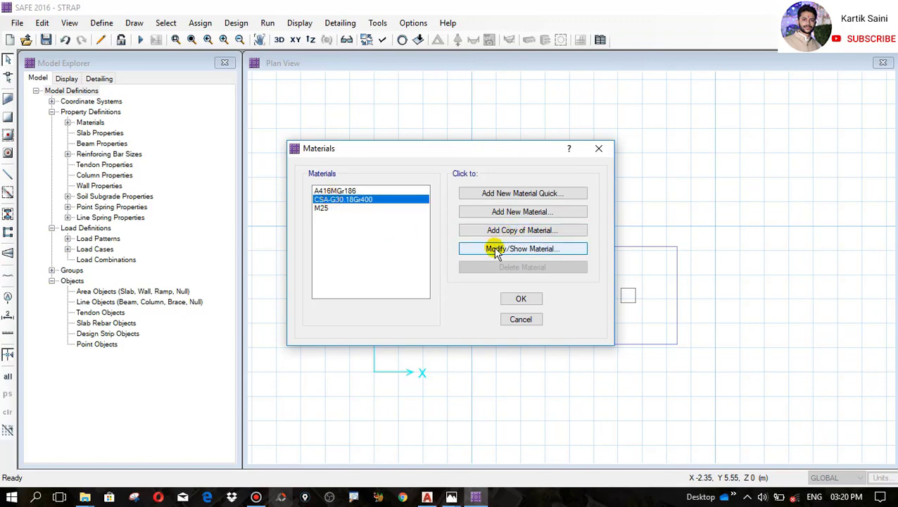
pyautogui.click(497, 249)
pyautogui.moveTo(504, 83); pyautogui.dragTo(317, 83)
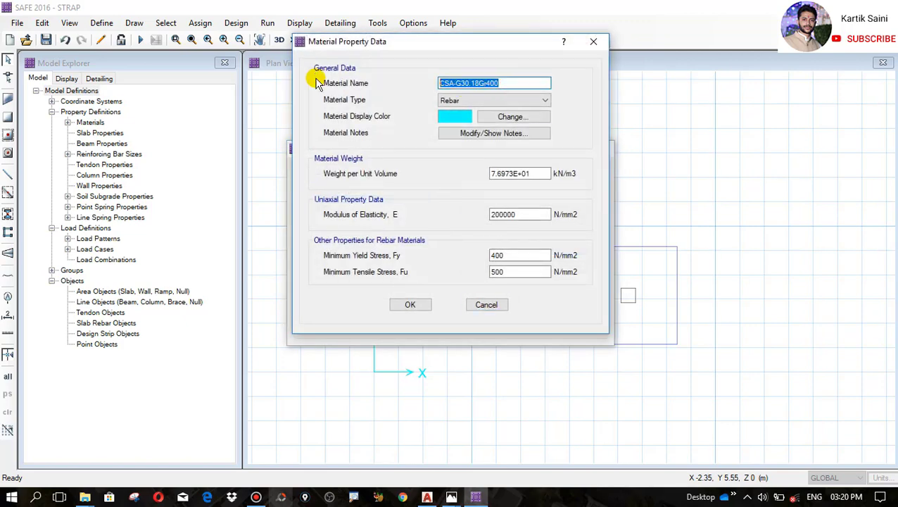
pyautogui.write('FE500')
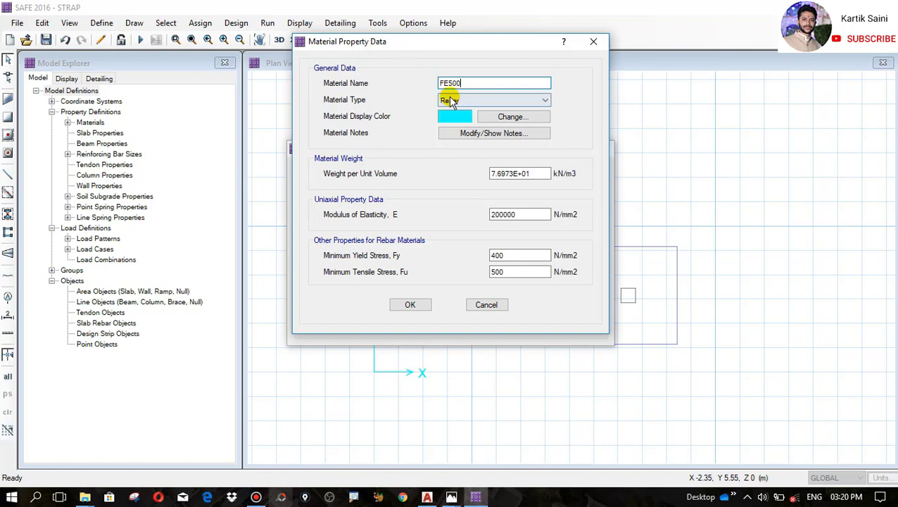
pyautogui.moveTo(536, 173); pyautogui.dragTo(477, 173)
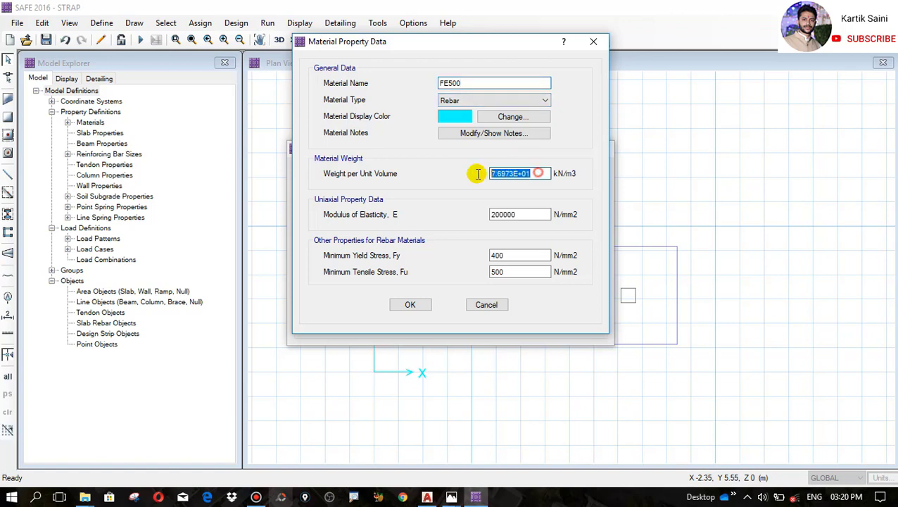
pyautogui.write('78.5')
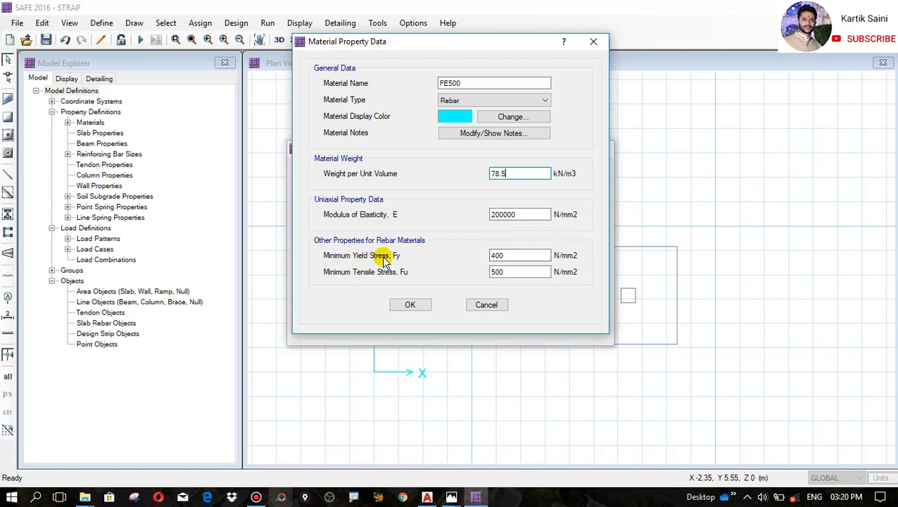
# - Set the FE500 rebar's minimum yield stress to 500 N/mm2 and accept the material definitions
pyautogui.click(491, 255)
pyautogui.moveTo(491, 255); pyautogui.dragTo(533, 255)
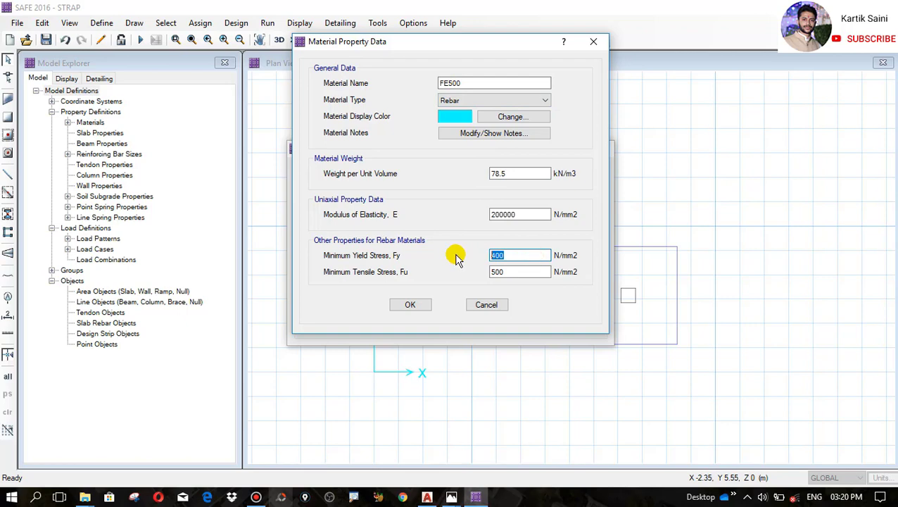
pyautogui.write('5')
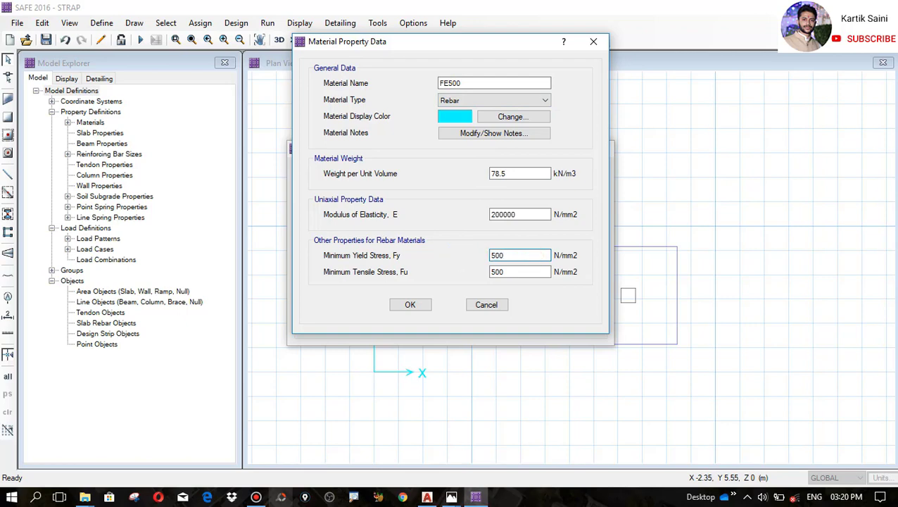
pyautogui.click(410, 304)
pyautogui.click(521, 299)
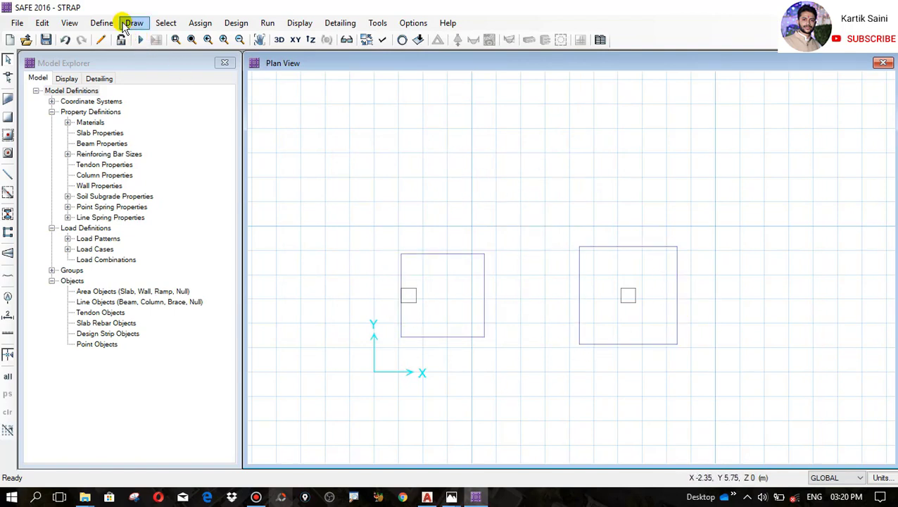
# - Add a new slab property named FOOTING with M25 as its material
pyautogui.click(102, 22)
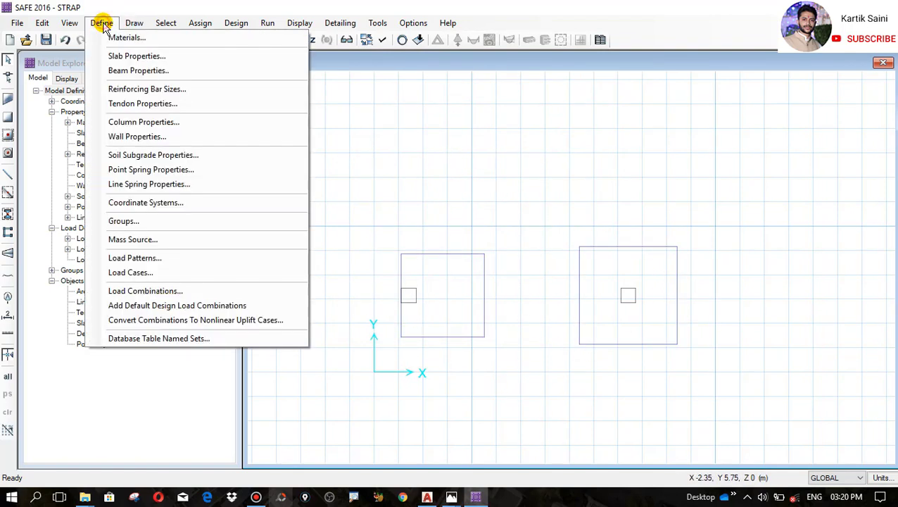
pyautogui.click(131, 56)
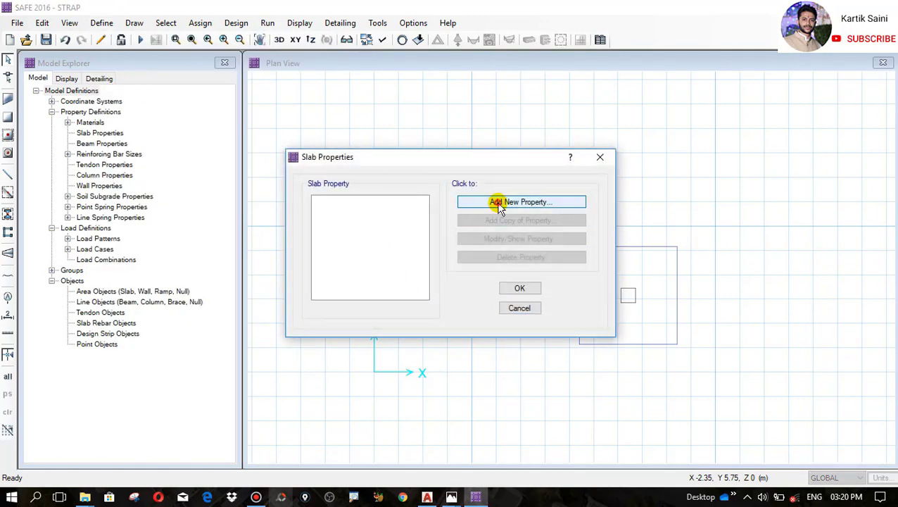
pyautogui.click(497, 205)
pyautogui.moveTo(468, 125); pyautogui.dragTo(417, 127)
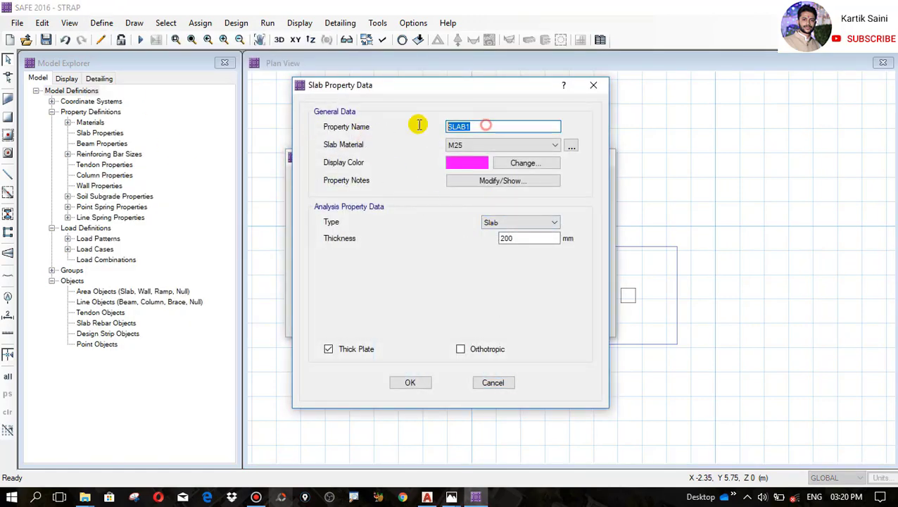
pyautogui.write('FOOTING')
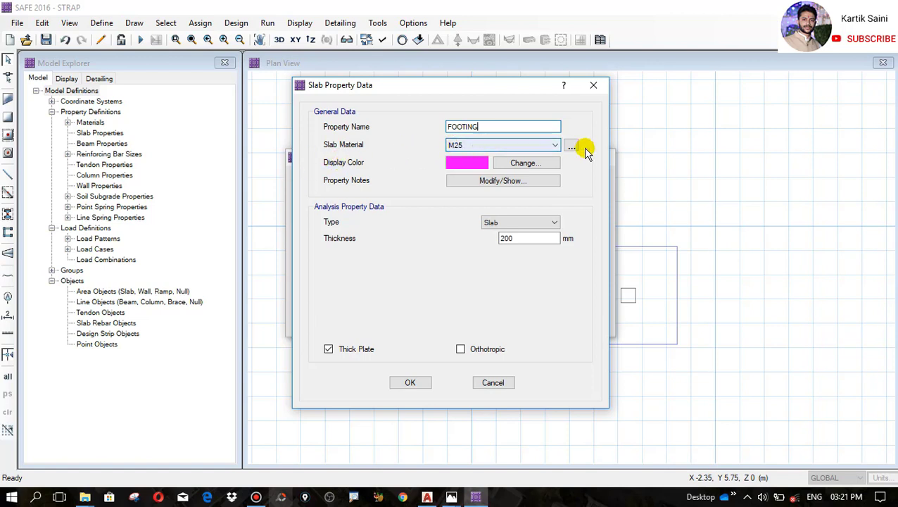
# - Set the FOOTING property's type to Footing and its thickness to 300 mm, and accept it
pyautogui.click(494, 223)
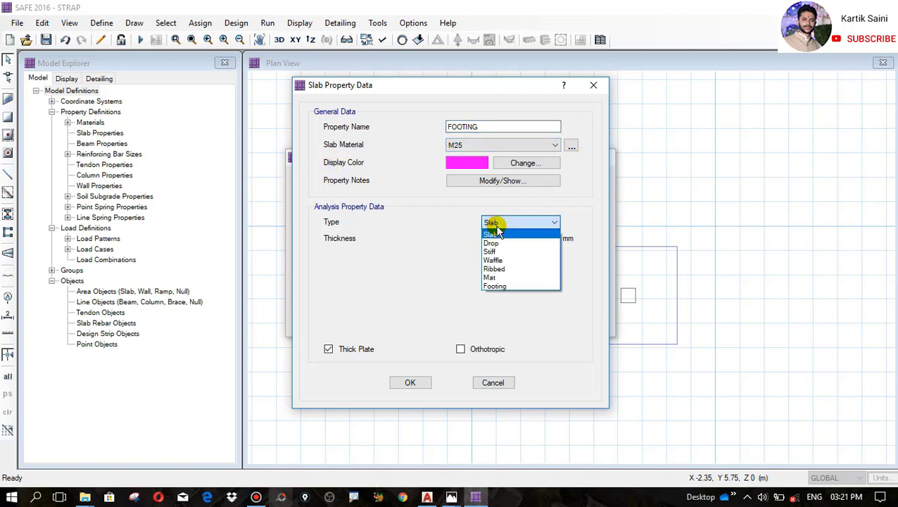
pyautogui.click(496, 286)
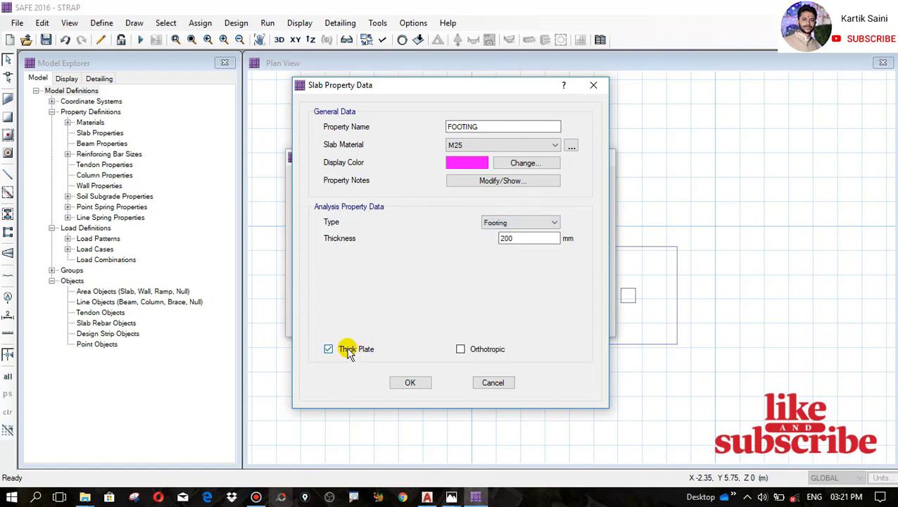
pyautogui.doubleClick(545, 237)
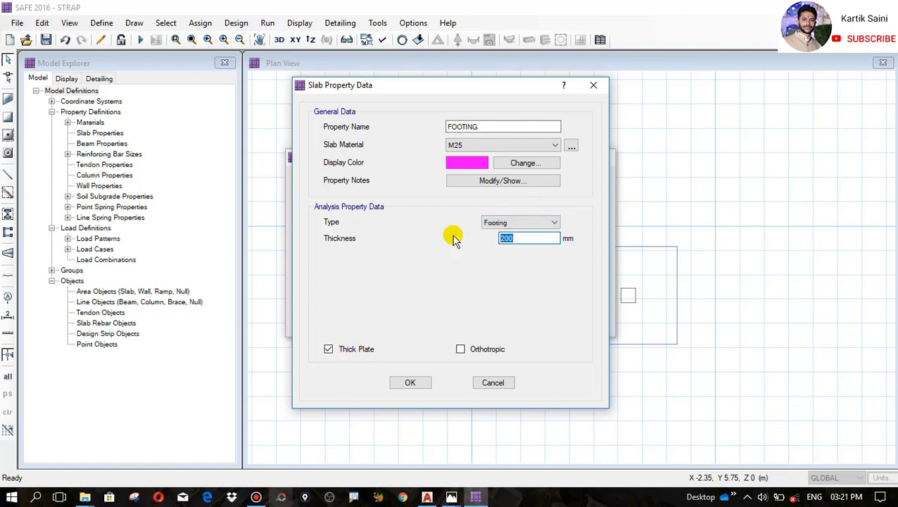
pyautogui.write('3')
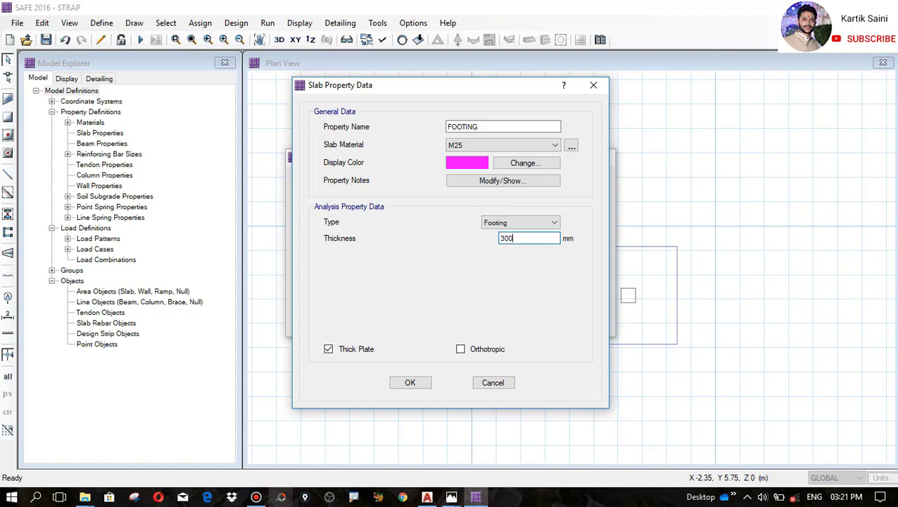
pyautogui.click(409, 384)
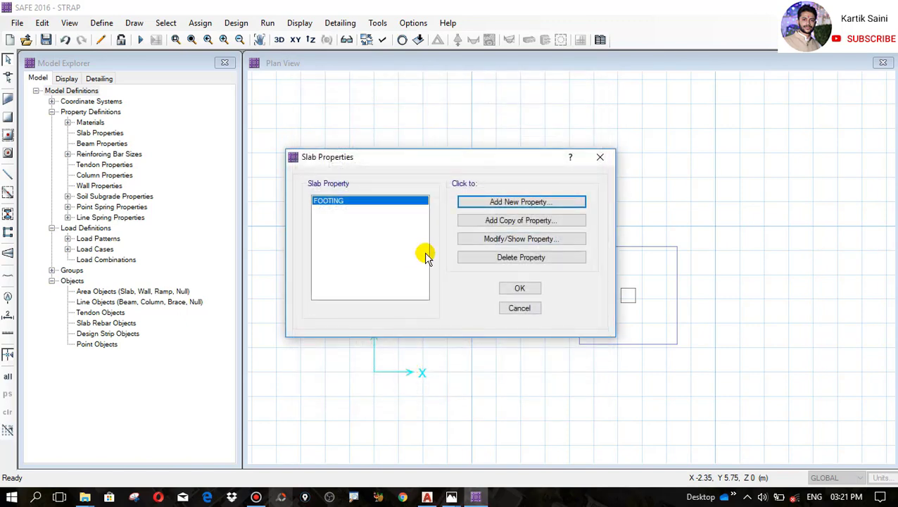
# - Add a slab property named COLUMN with type Stiff and thickness 300 mm, and accept the slab property definitions
pyautogui.click(484, 204)
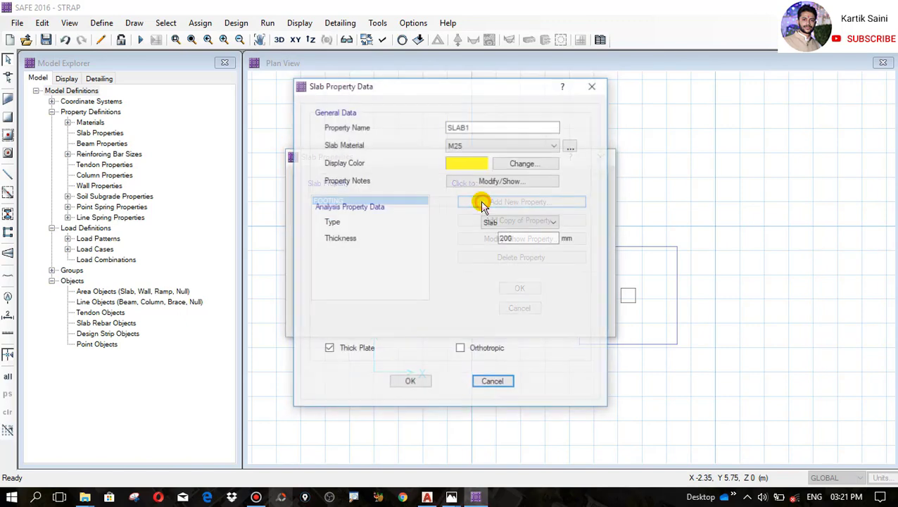
pyautogui.doubleClick(483, 125)
pyautogui.write('COLUMN')
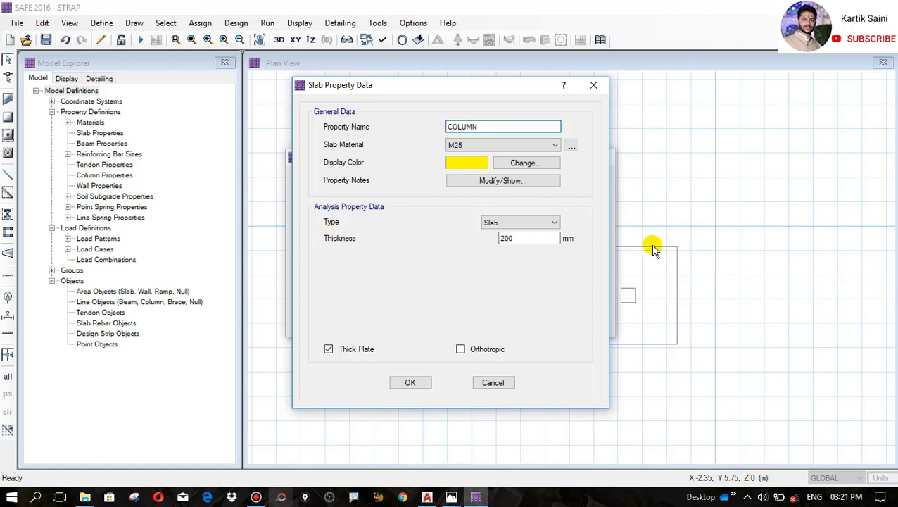
pyautogui.click(524, 222)
pyautogui.click(495, 248)
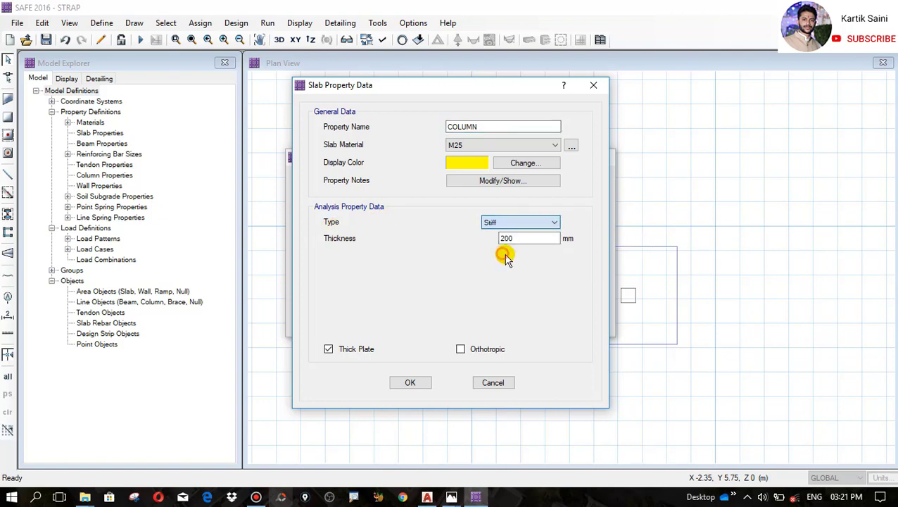
pyautogui.doubleClick(539, 240)
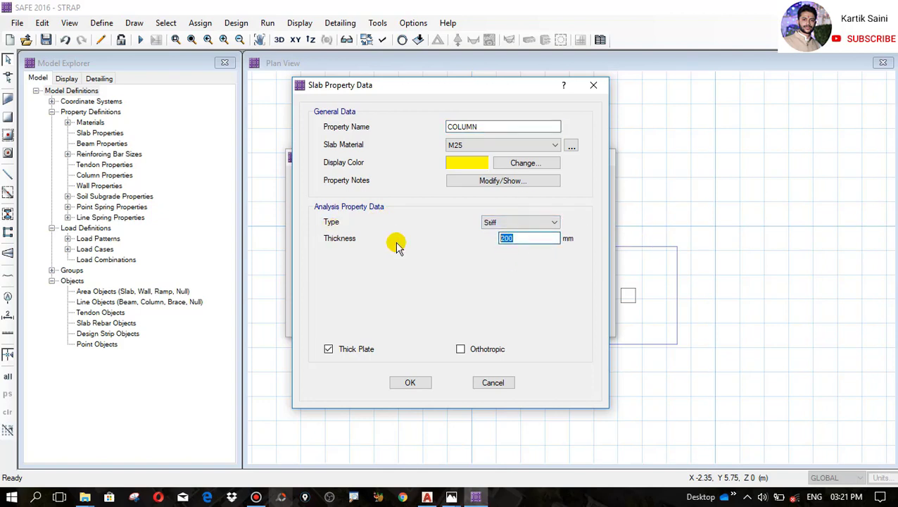
pyautogui.write('3')
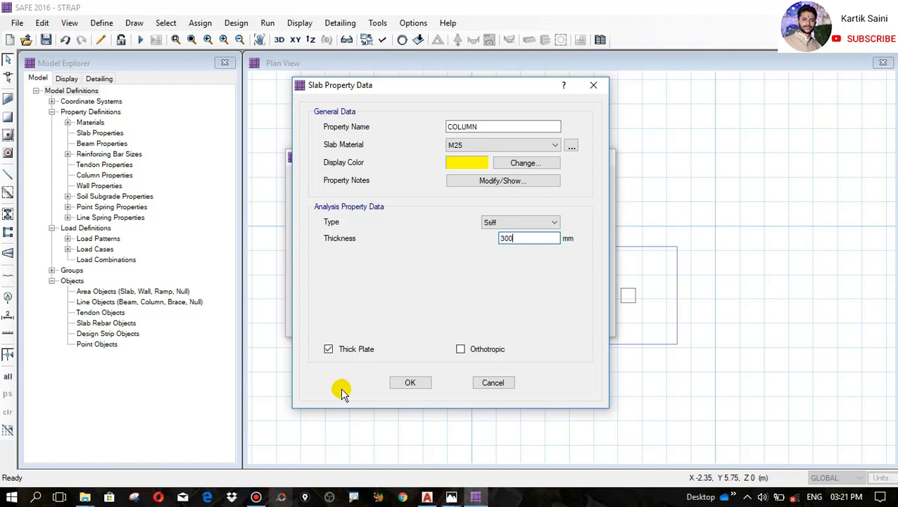
pyautogui.click(411, 384)
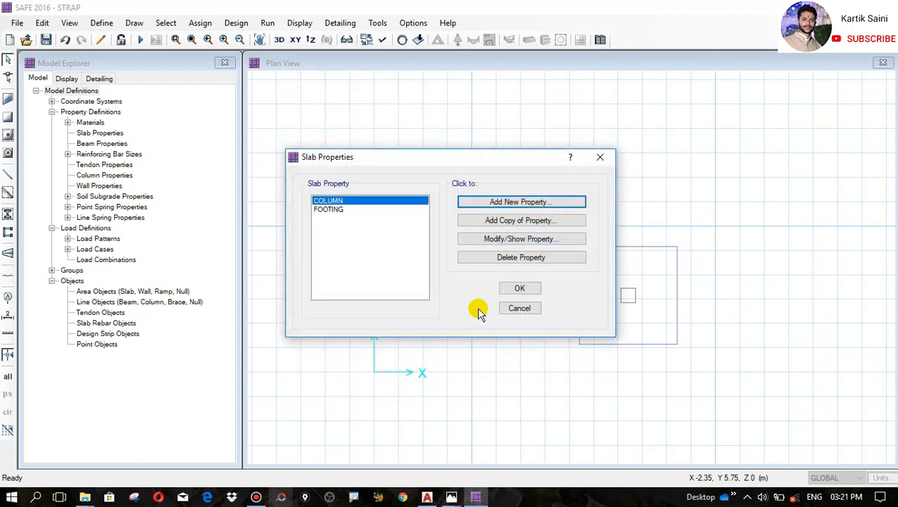
pyautogui.click(518, 288)
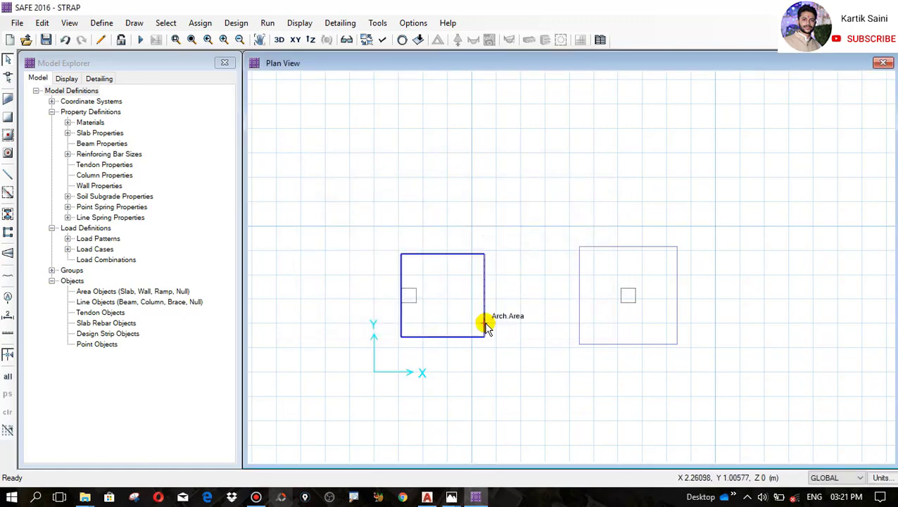
# - Convert the imported outline of the smaller footing, with the column at its edge, into a SAFE slab area using the FOOTING property
pyautogui.scroll(3, 418, 320)
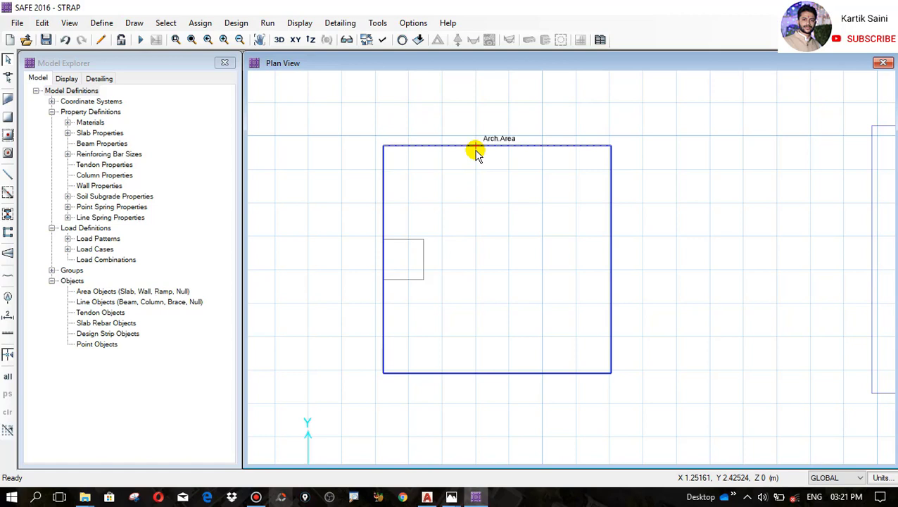
pyautogui.click(10, 103)
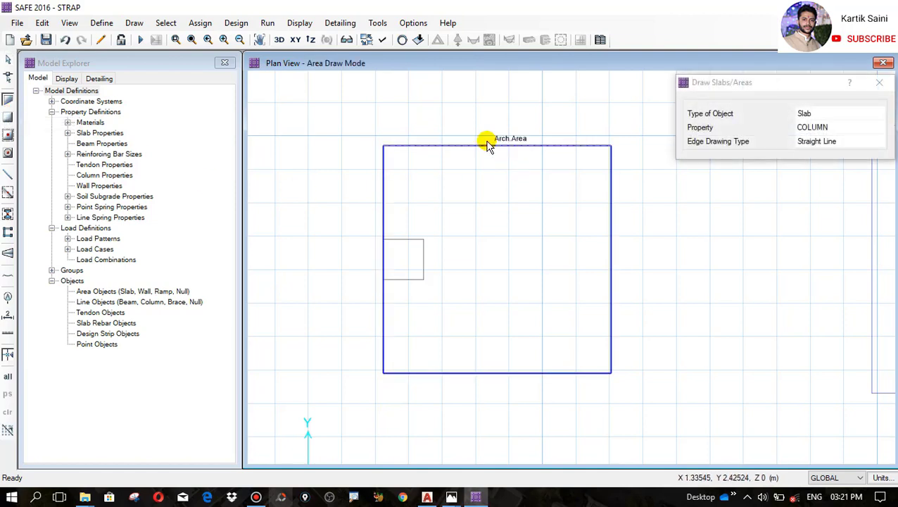
pyautogui.click(869, 132)
pyautogui.click(870, 132)
pyautogui.click(809, 145)
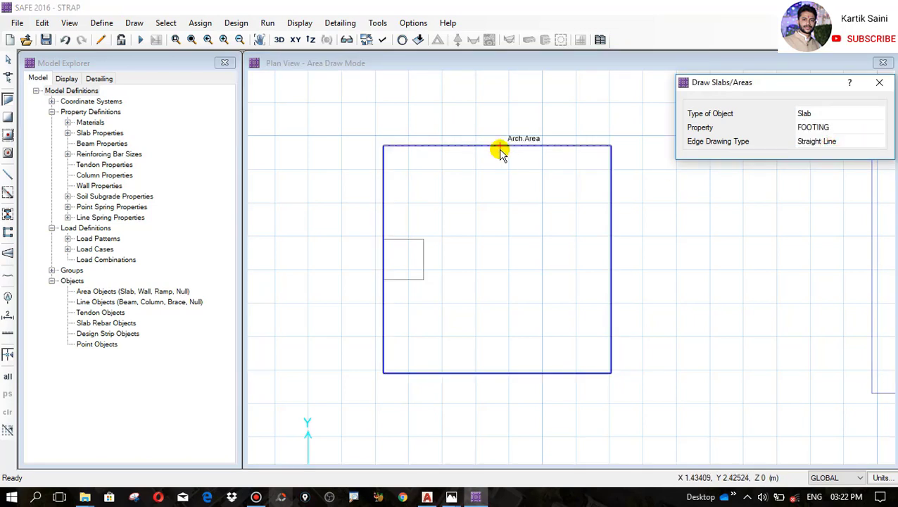
pyautogui.rightClick(501, 154)
pyautogui.click(517, 158)
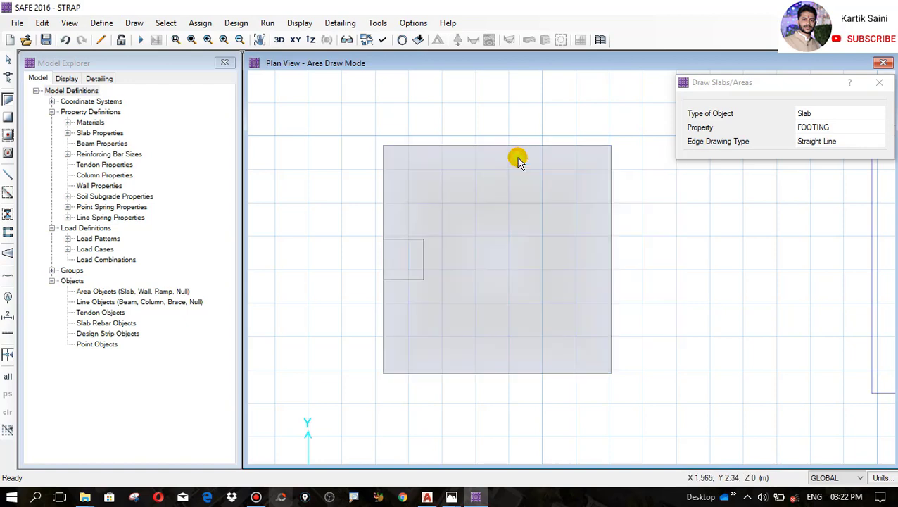
# - Add a SAFE area with the FOOTING property from the outline of the larger footing with the central column
pyautogui.scroll(-2, 417, 255)
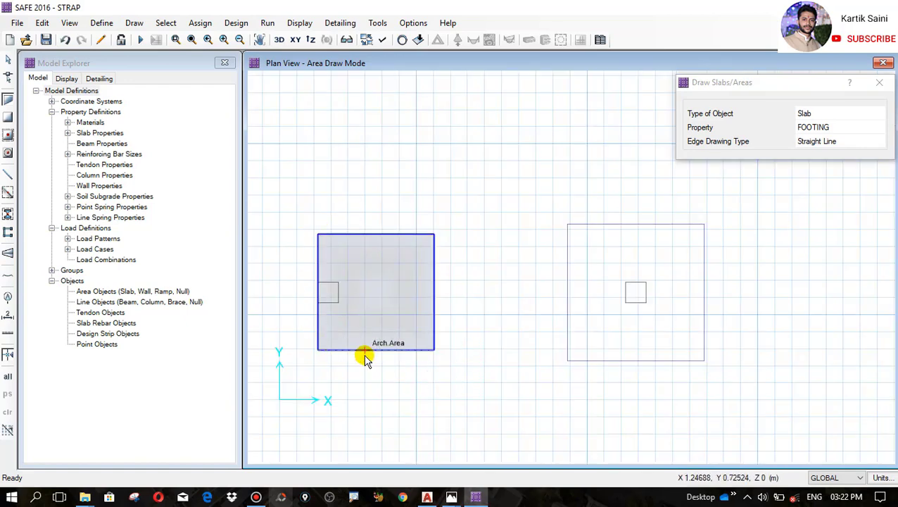
pyautogui.scroll(3, 352, 328)
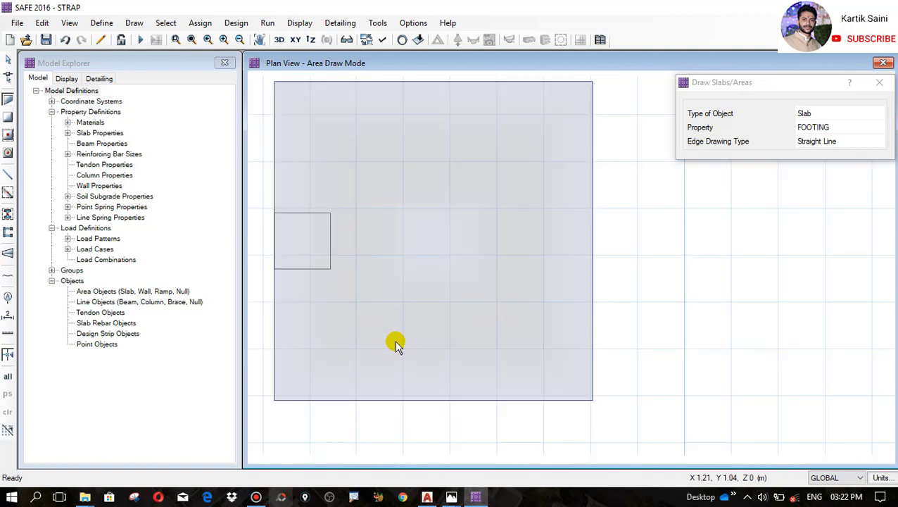
pyautogui.scroll(-1, 419, 352)
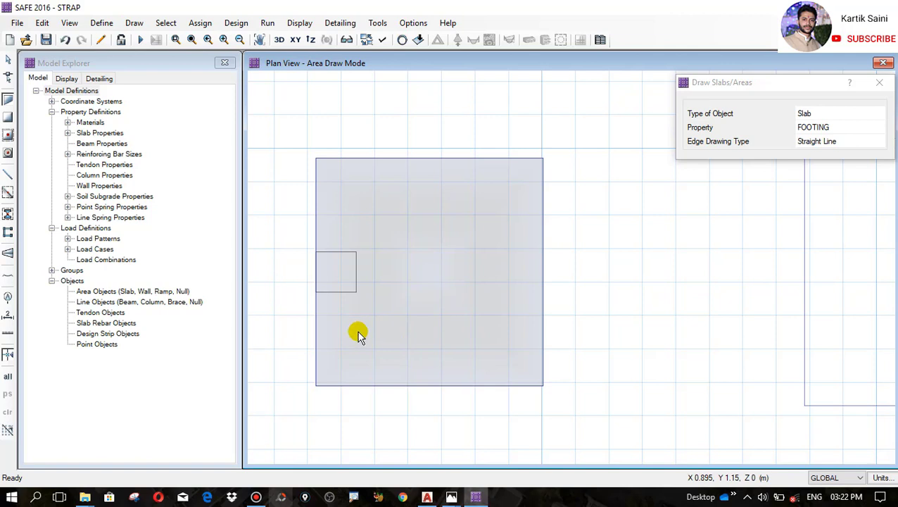
pyautogui.scroll(-1, 356, 335)
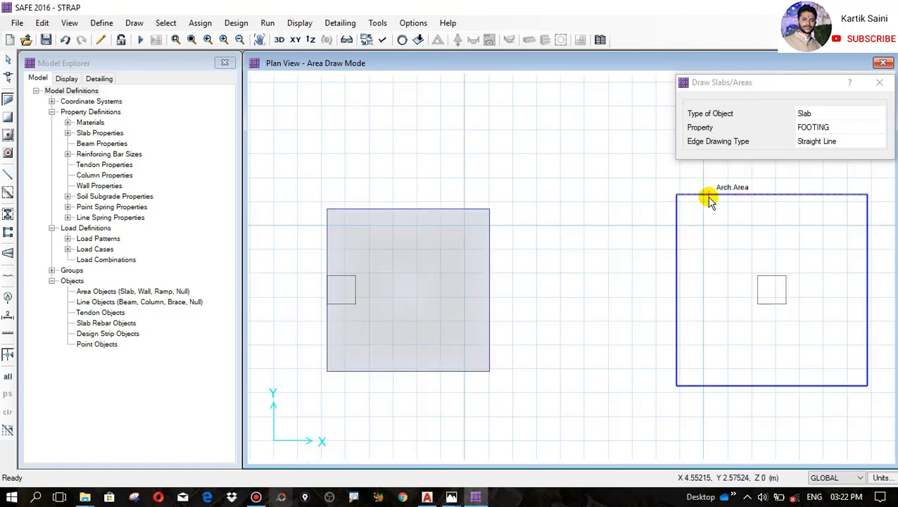
pyautogui.rightClick(708, 200)
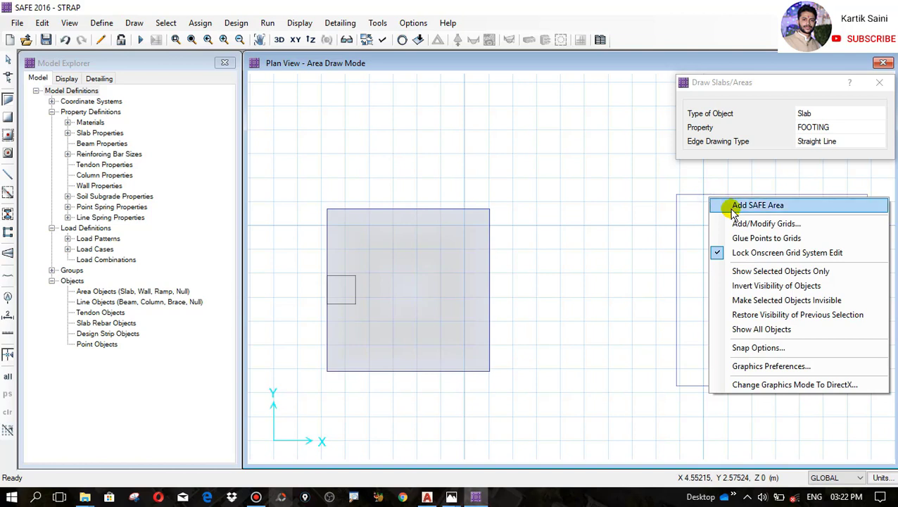
pyautogui.click(732, 202)
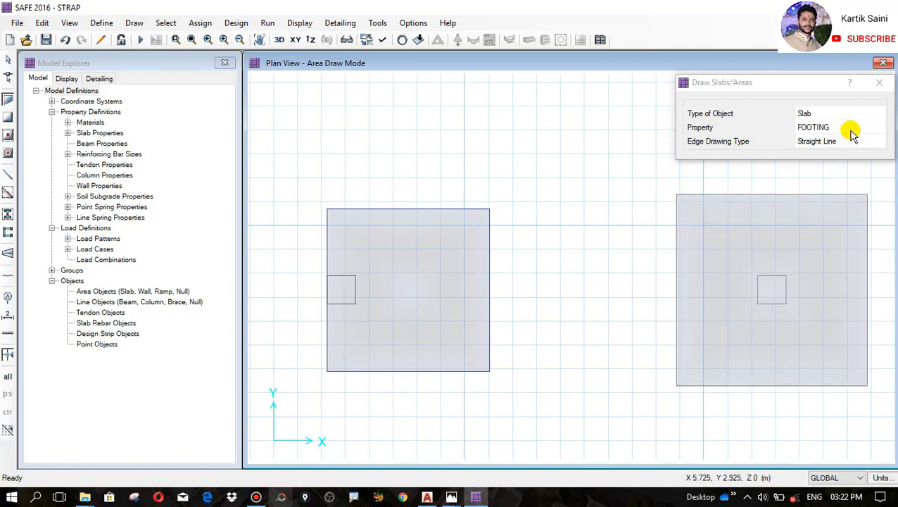
# - Switch the slab drawing property to COLUMN and convert the edge column's outline in the smaller footing into a SAFE area
pyautogui.click(876, 127)
pyautogui.click(877, 127)
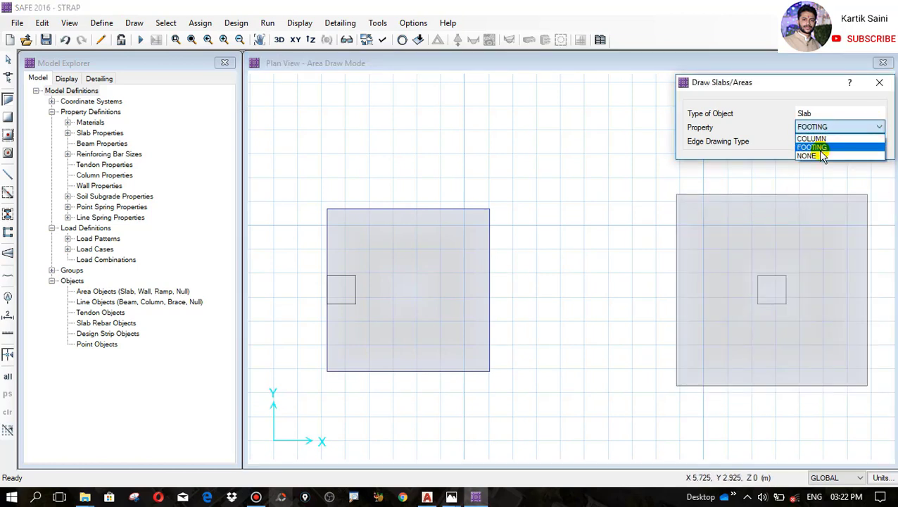
pyautogui.click(822, 139)
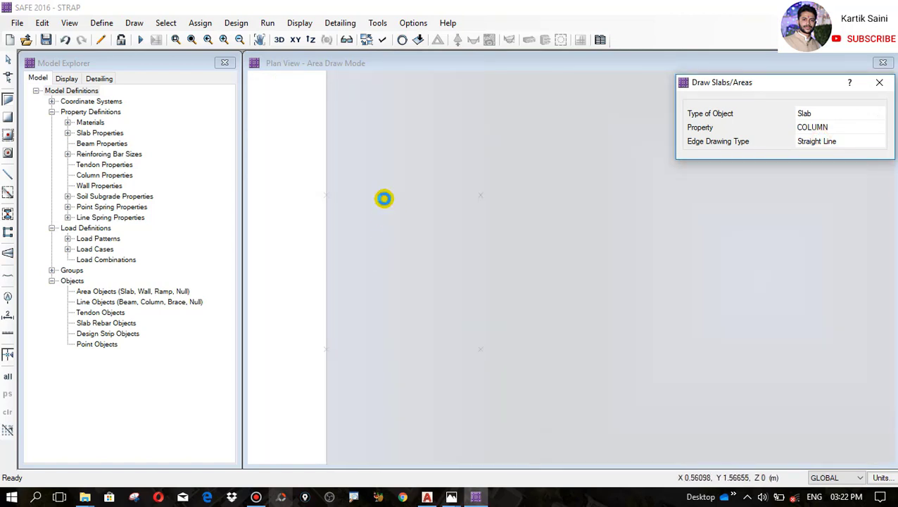
pyautogui.rightClick(384, 197)
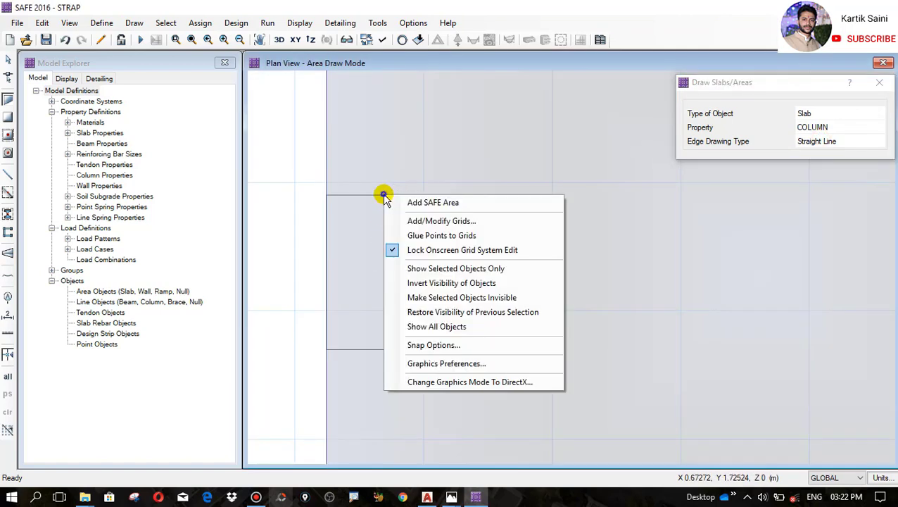
pyautogui.click(410, 201)
# - Add a SAFE area with the COLUMN property from the central column outline in the larger footing, and close the slab drawing settings
pyautogui.scroll(-5, 268, 253)
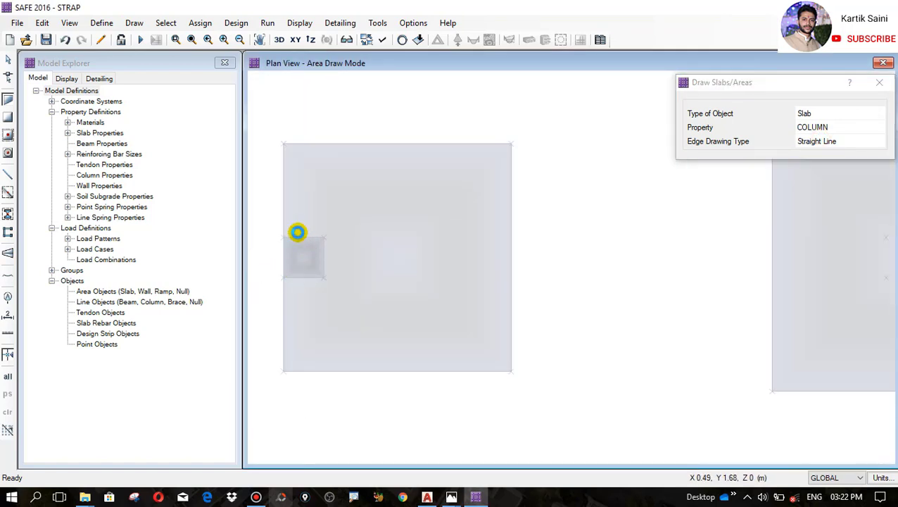
pyautogui.scroll(-3, 305, 249)
pyautogui.scroll(5, 529, 280)
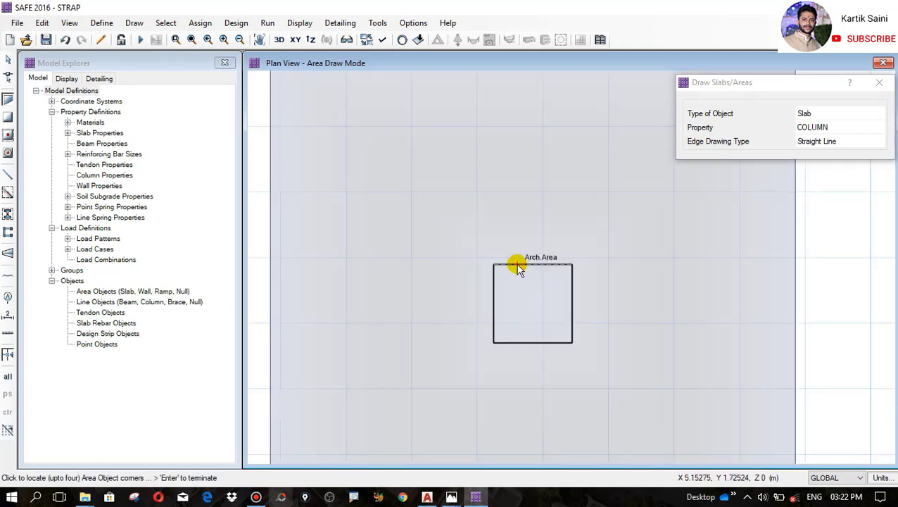
pyautogui.rightClick(511, 268)
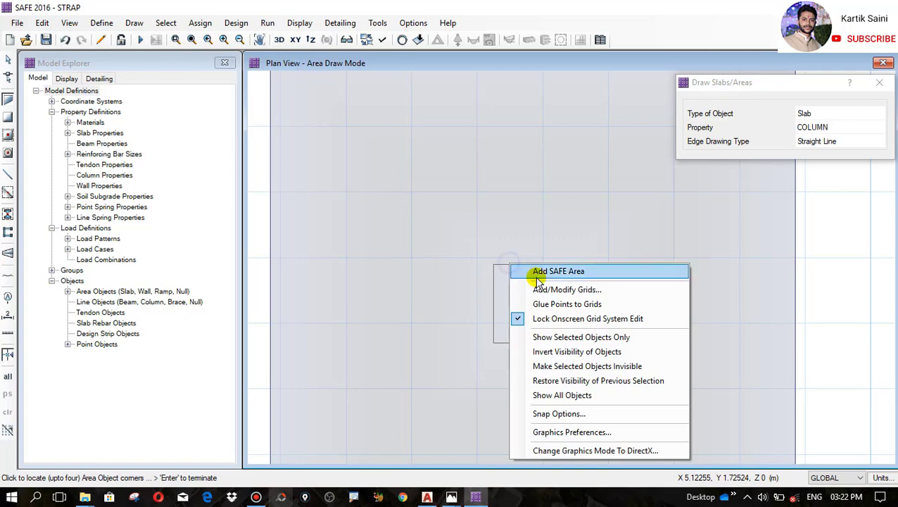
pyautogui.press('Escape')
pyautogui.scroll(3, 582, 288)
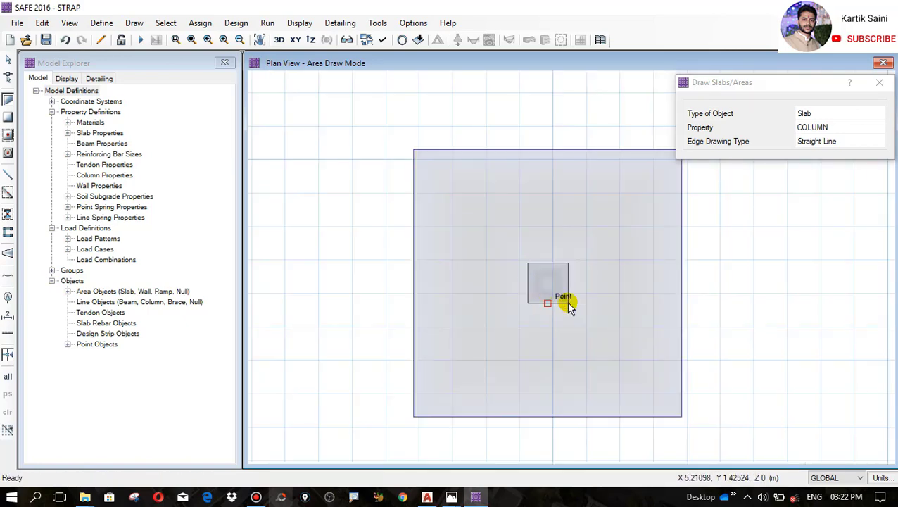
pyautogui.scroll(-2, 591, 296)
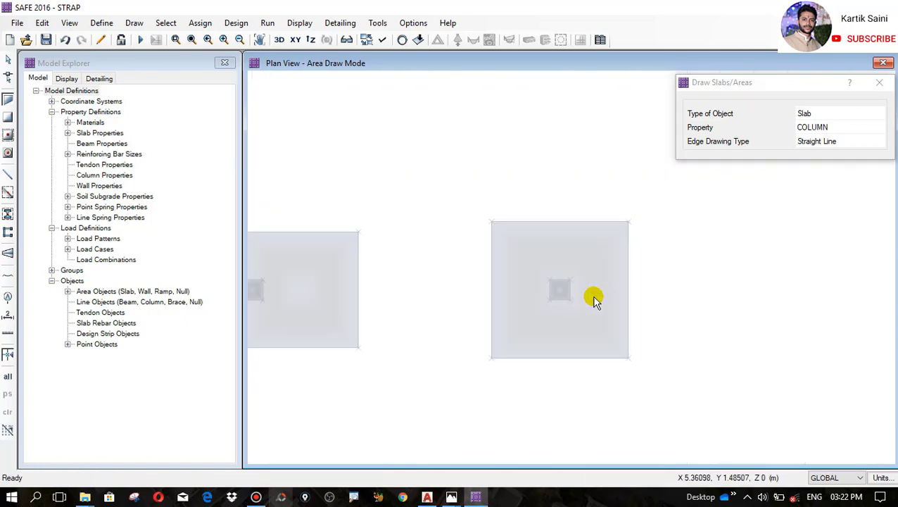
pyautogui.click(879, 83)
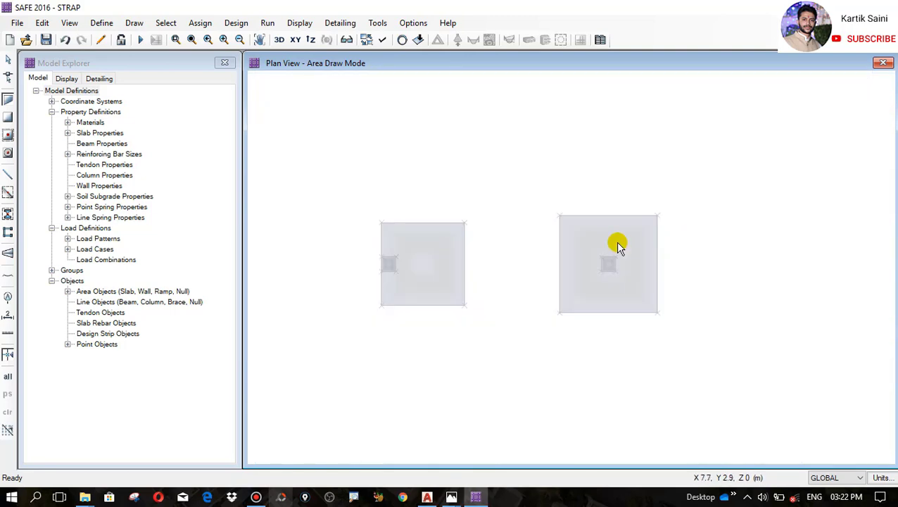
# - Open the soil subgrade property SOIL1 for modification and rename it as SBC 200
pyautogui.scroll(3, 406, 232)
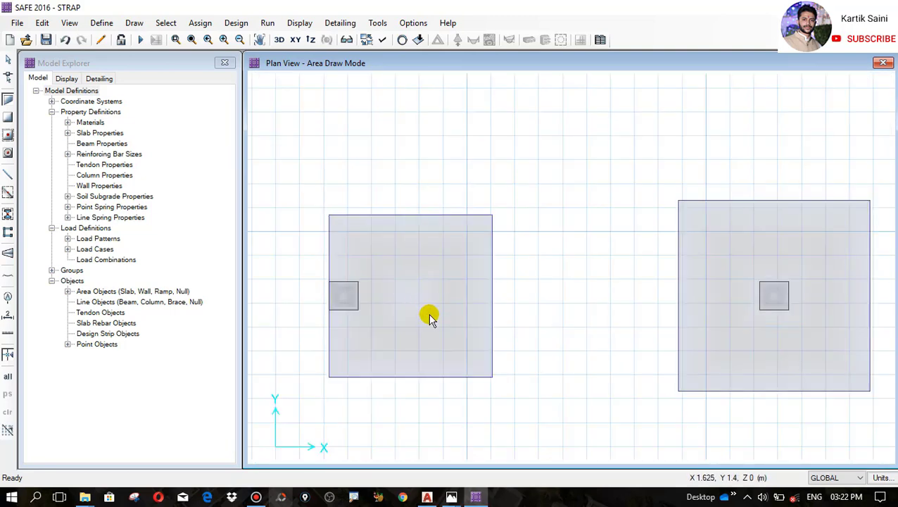
pyautogui.click(100, 23)
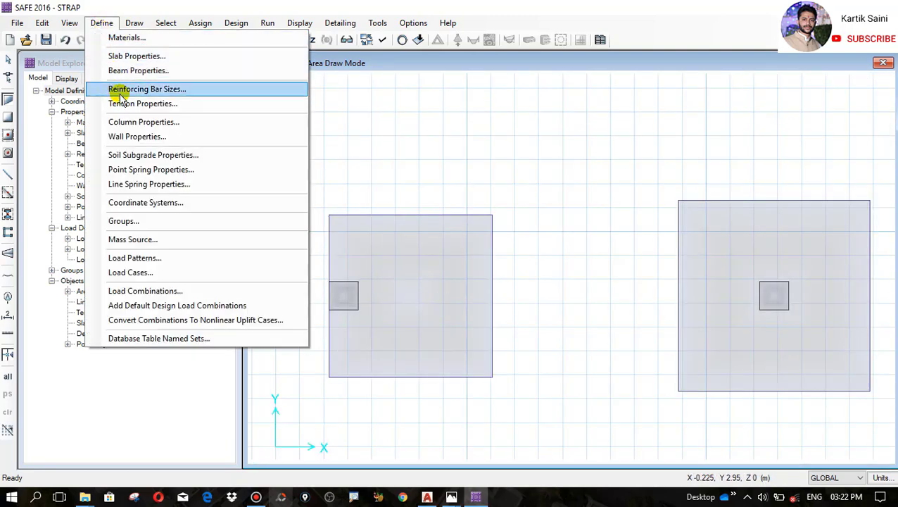
pyautogui.click(152, 156)
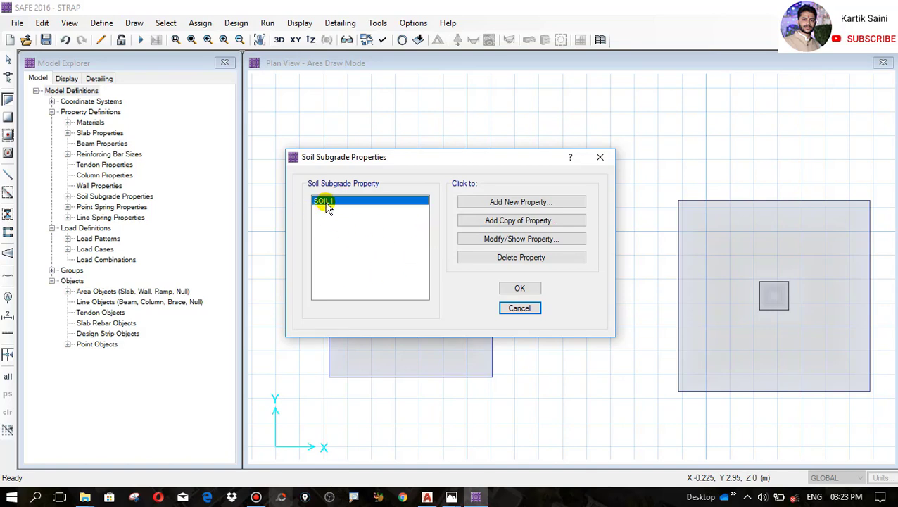
pyautogui.click(501, 239)
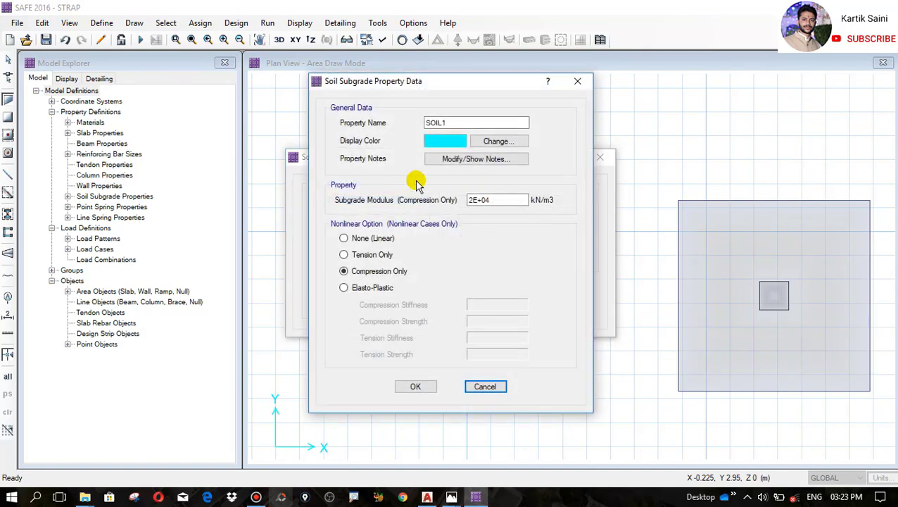
pyautogui.moveTo(460, 122); pyautogui.dragTo(407, 118)
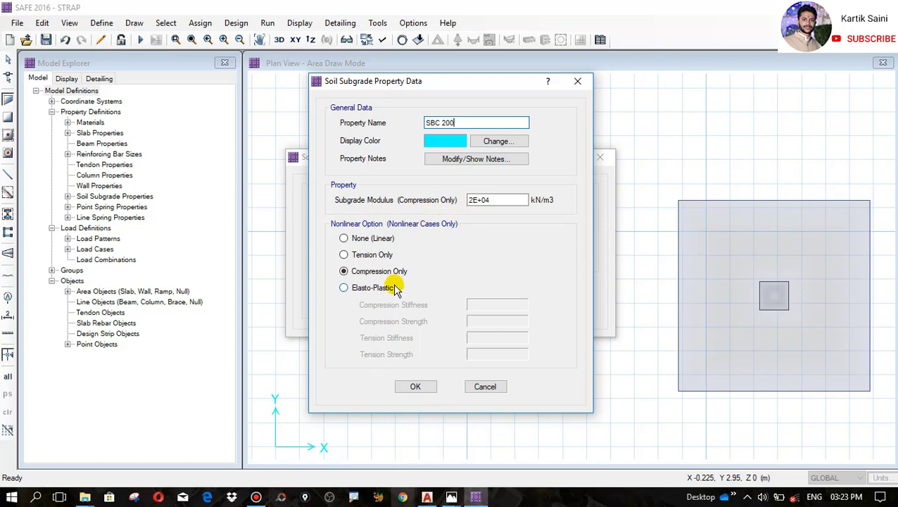
# - Switch to the METER.dwg drawing in AutoCAD and examine the subgrade modulus calculation from SBC, factor of safety and settlement
pyautogui.click(427, 497)
pyautogui.scroll(-8, 432, 375)
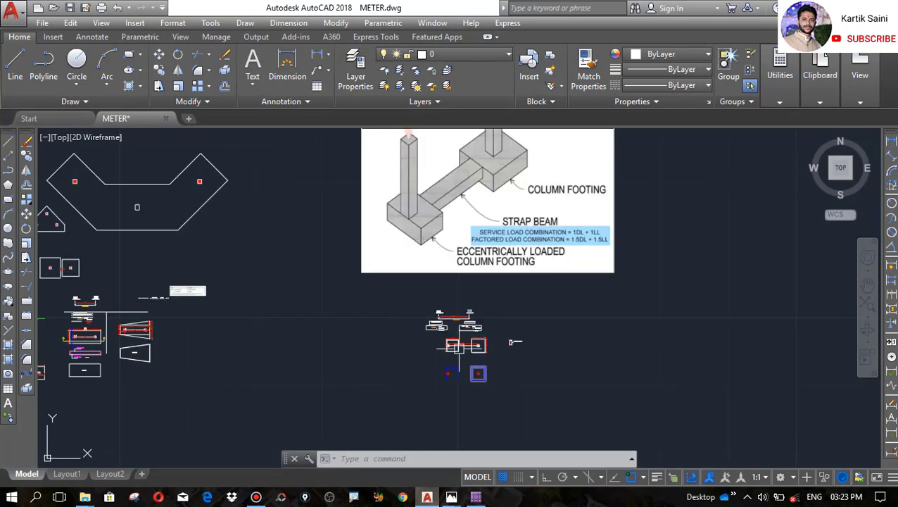
pyautogui.scroll(10, 464, 324)
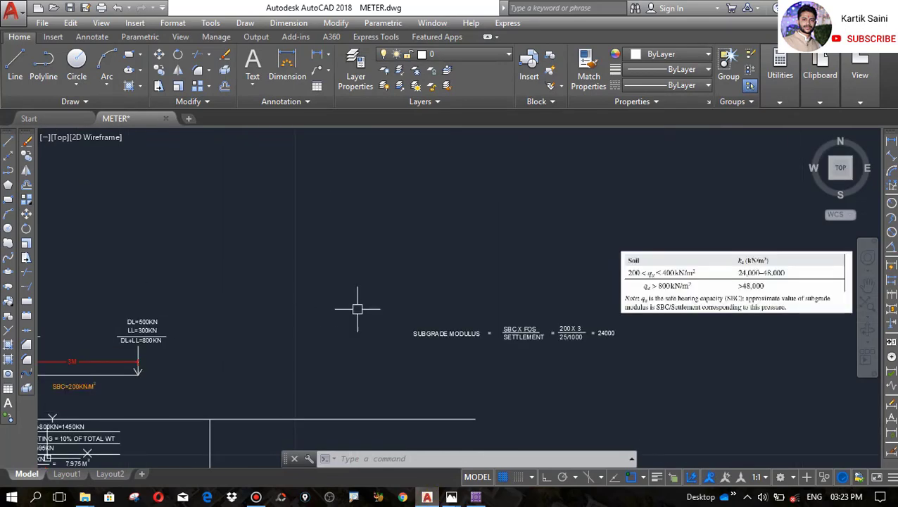
pyautogui.scroll(-4, 536, 310)
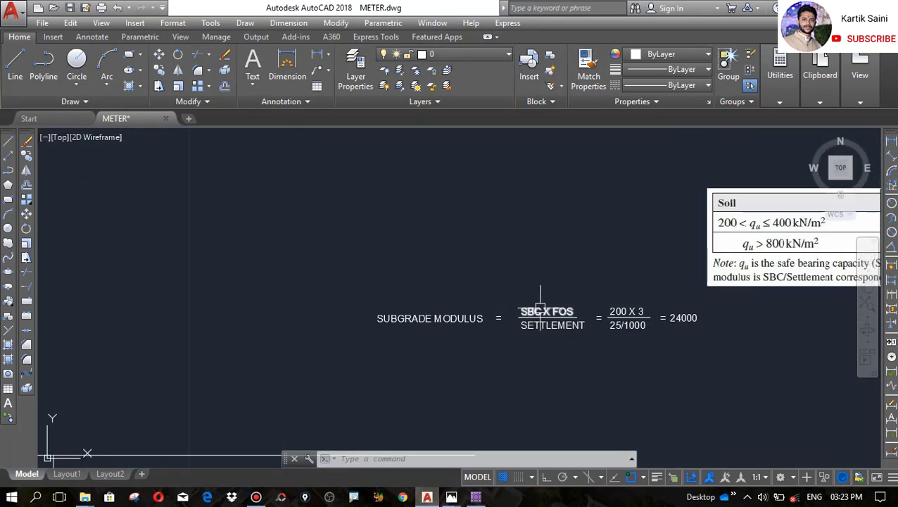
pyautogui.scroll(6, 619, 313)
pyautogui.scroll(-2, 600, 330)
pyautogui.scroll(3, 601, 330)
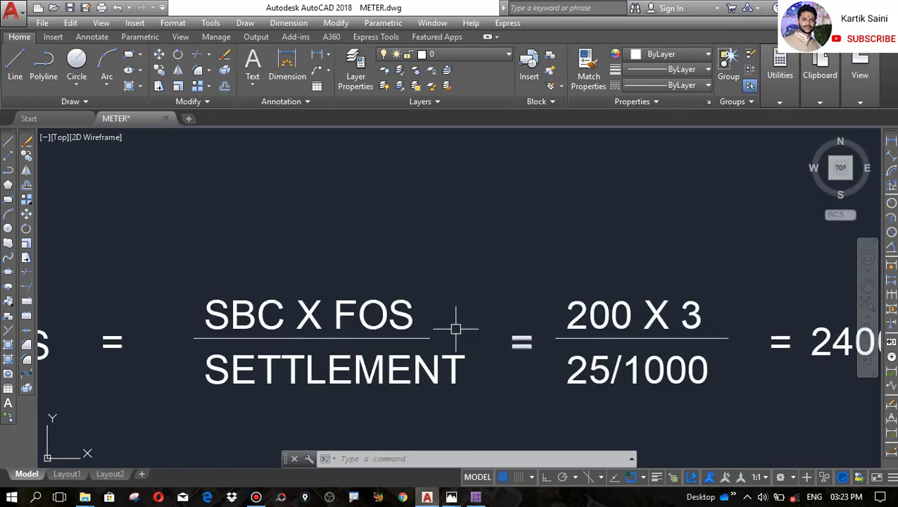
pyautogui.scroll(-3, 366, 327)
pyautogui.scroll(2, 574, 314)
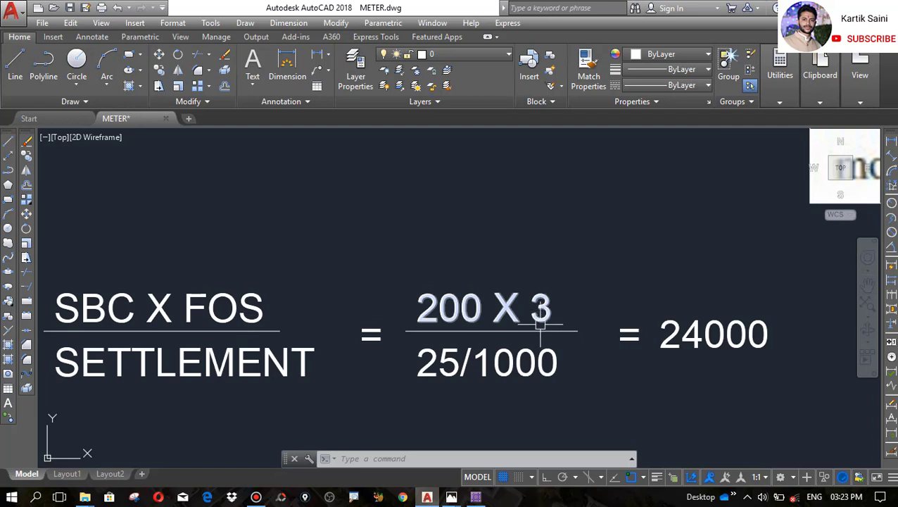
pyautogui.scroll(-2, 570, 306)
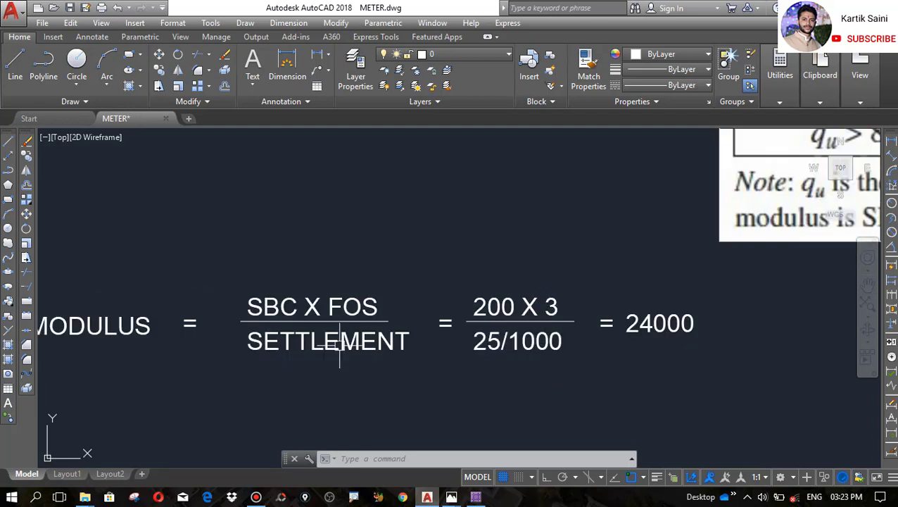
pyautogui.scroll(2, 338, 357)
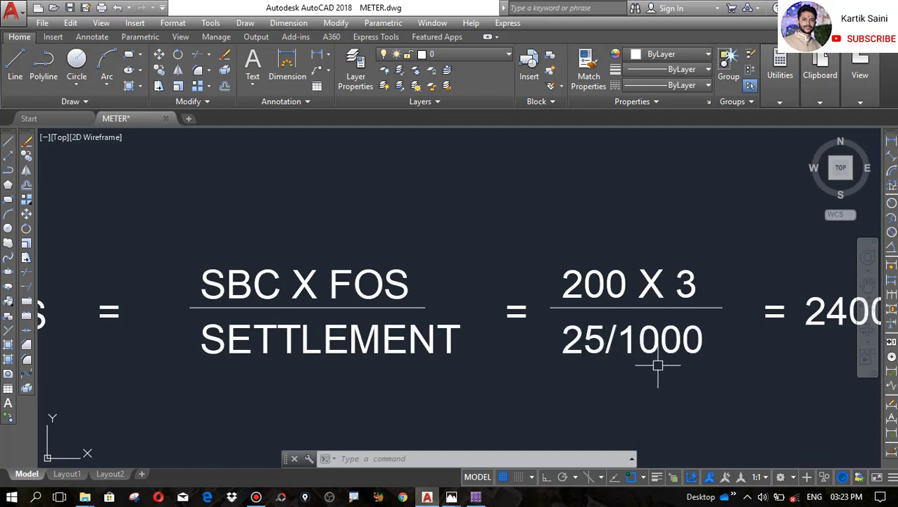
pyautogui.scroll(-2, 404, 361)
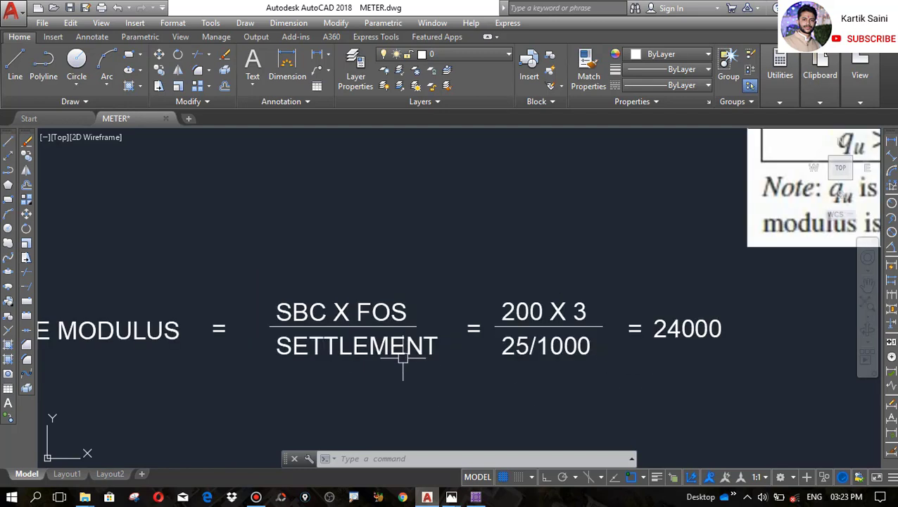
pyautogui.scroll(2, 711, 305)
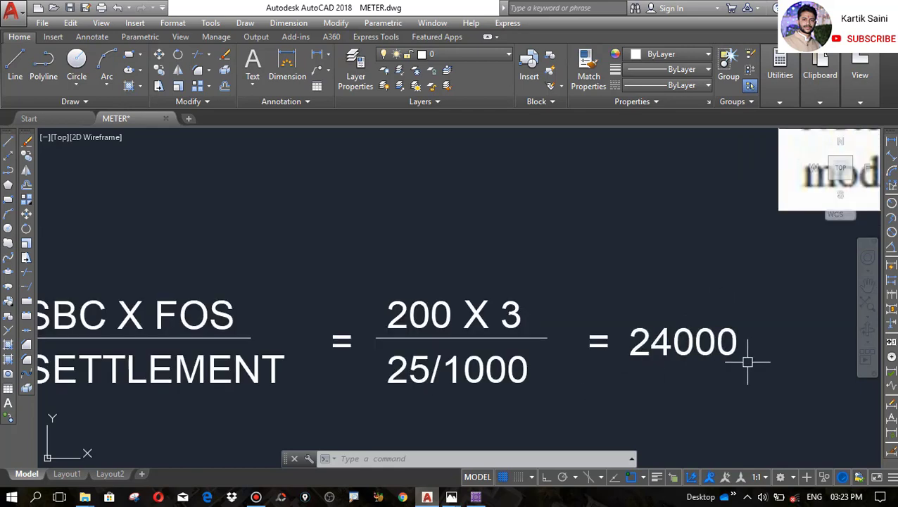
# - Examine the reference table of soil bearing capacity against subgrade modulus ranges and compare it with the calculated modulus
pyautogui.scroll(-4, 306, 320)
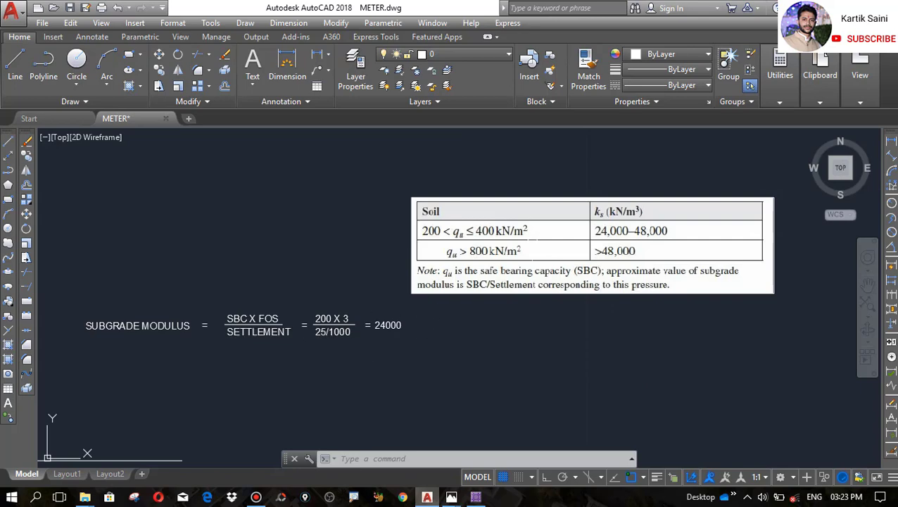
pyautogui.scroll(2, 578, 232)
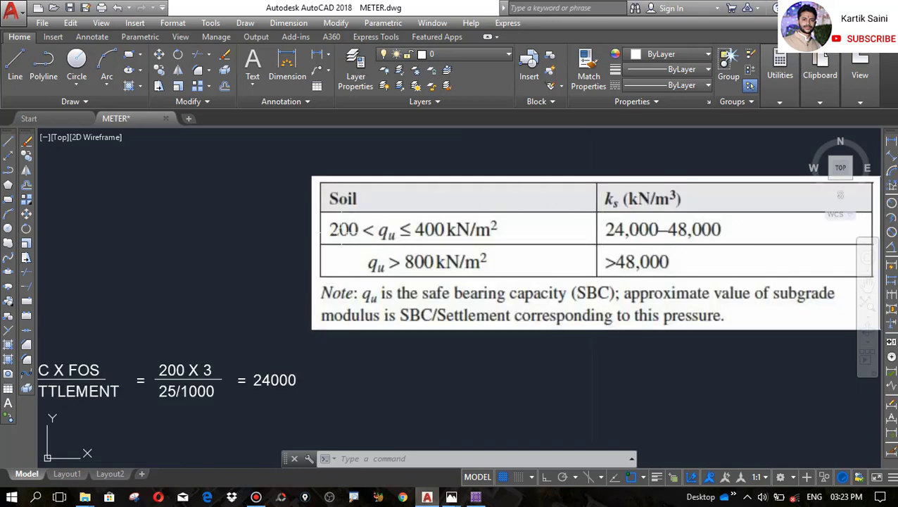
pyautogui.scroll(2, 342, 233)
pyautogui.scroll(-1, 366, 239)
pyautogui.scroll(1, 420, 236)
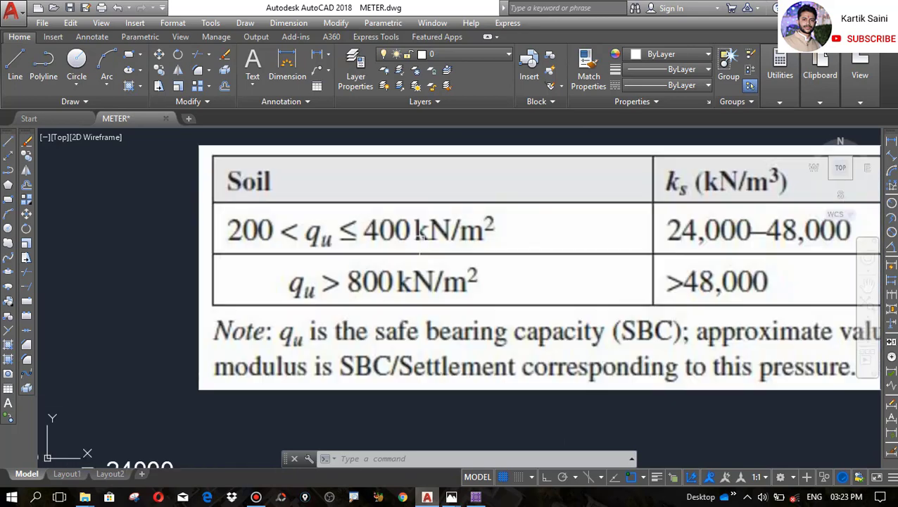
pyautogui.scroll(-2, 354, 257)
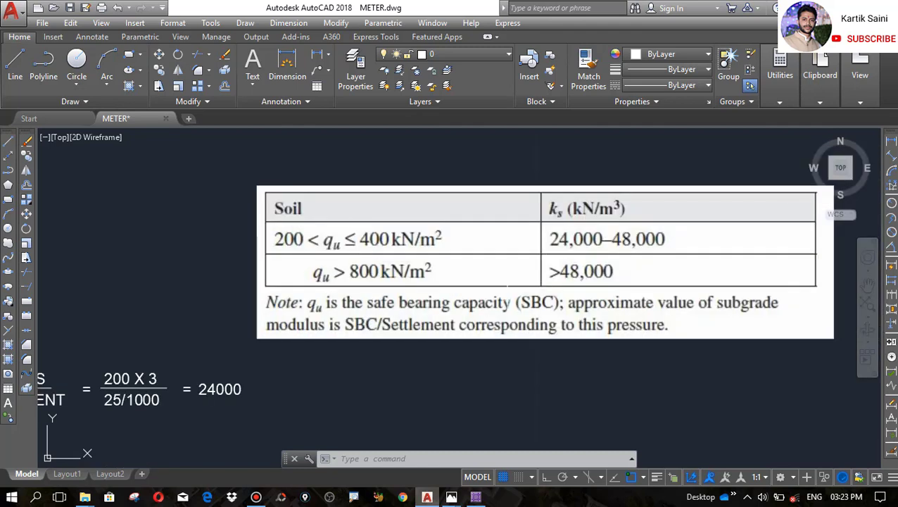
pyautogui.scroll(2, 626, 215)
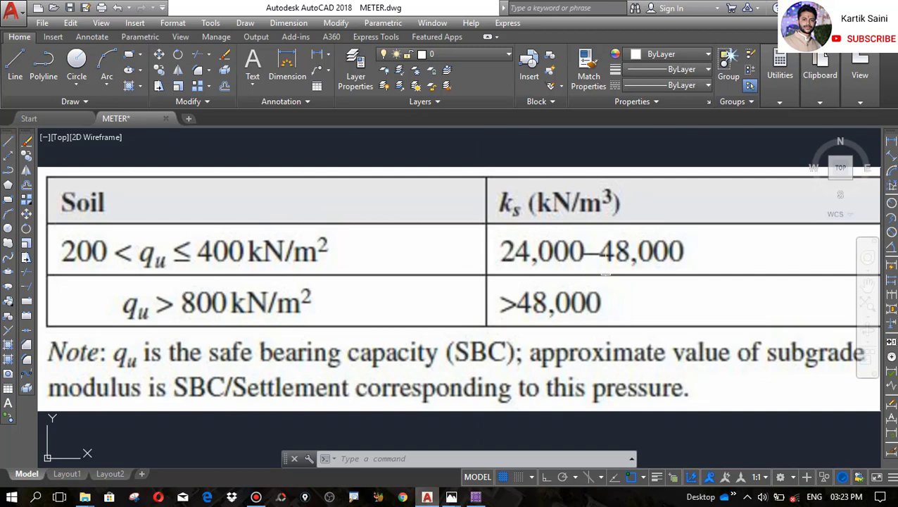
pyautogui.scroll(-2, 682, 275)
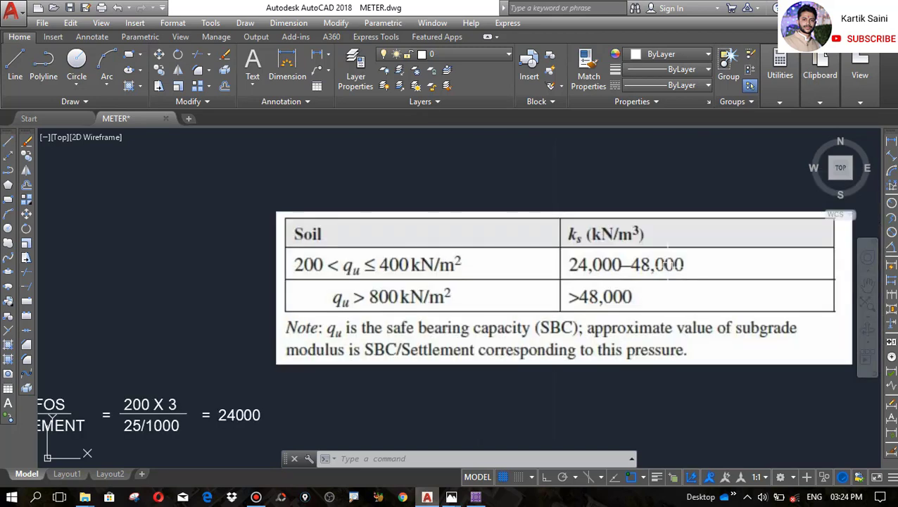
pyautogui.scroll(3, 401, 351)
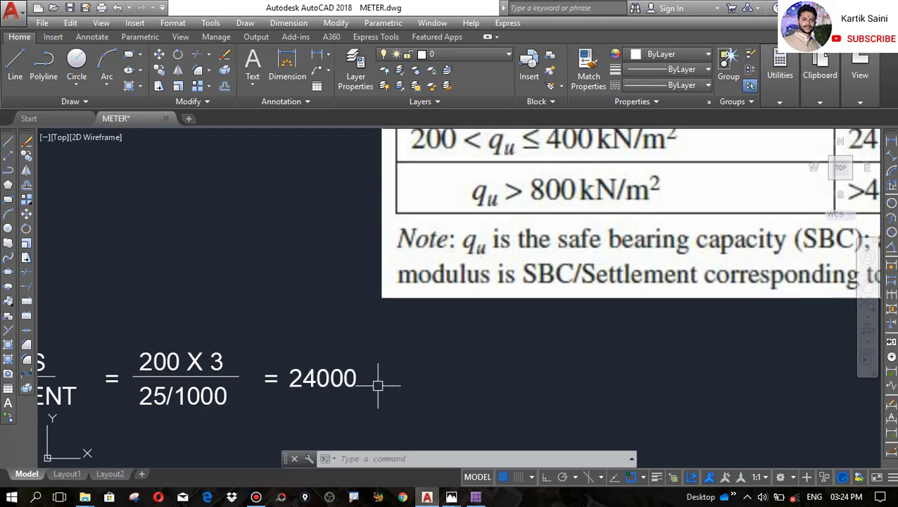
pyautogui.scroll(-3, 375, 376)
pyautogui.scroll(1, 409, 285)
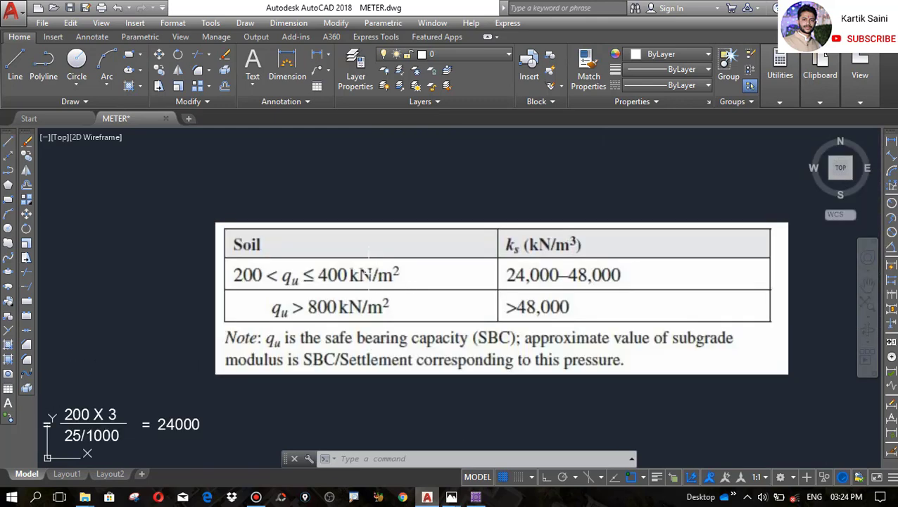
pyautogui.scroll(2, 309, 271)
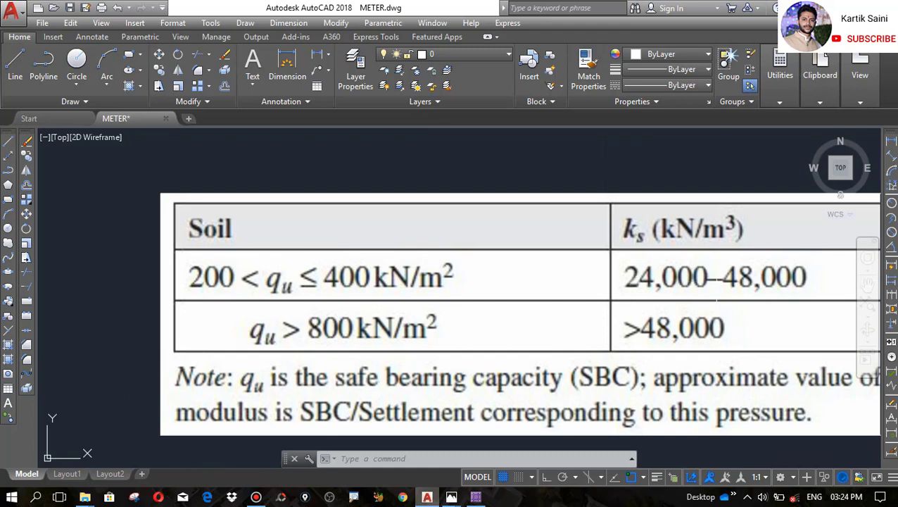
# - Switch back to SAFE, set the SBC 200 soil's subgrade modulus to 24000 kN/m3, and accept the soil property definitions
pyautogui.click(476, 496)
pyautogui.doubleClick(503, 199)
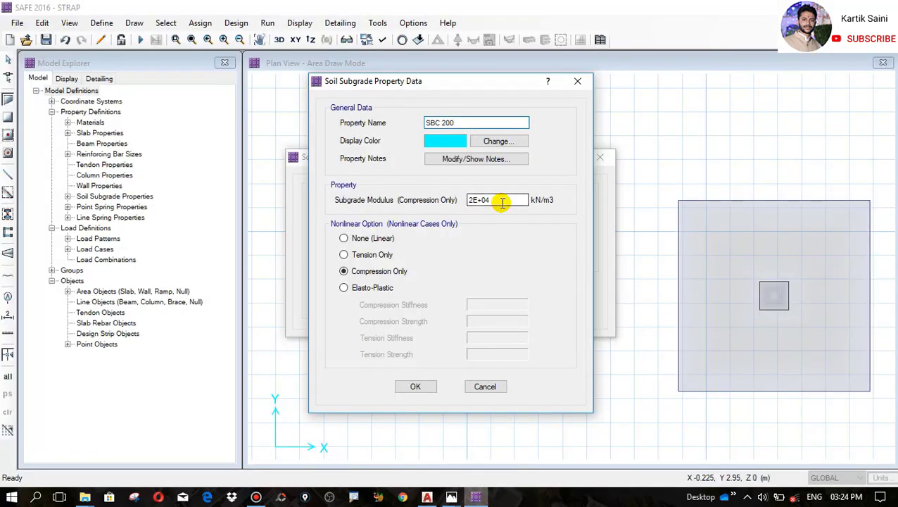
pyautogui.write('24000')
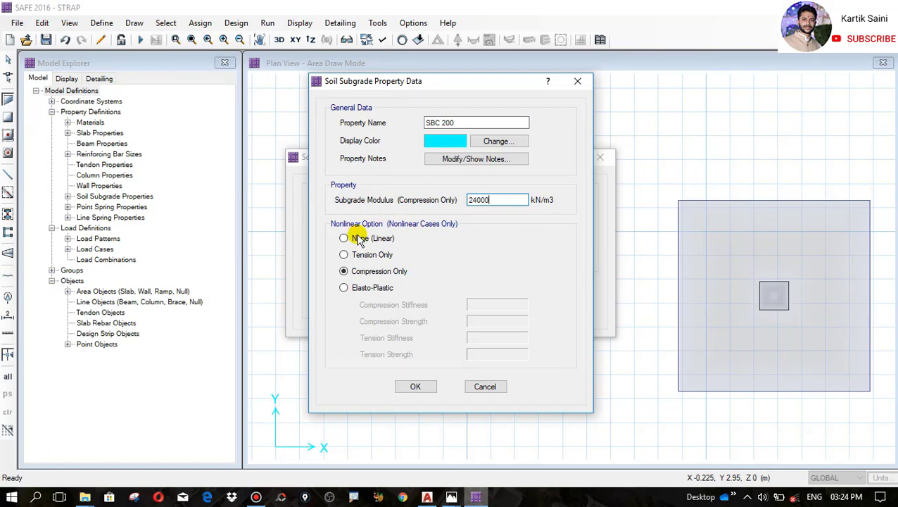
pyautogui.click(416, 386)
pyautogui.click(519, 289)
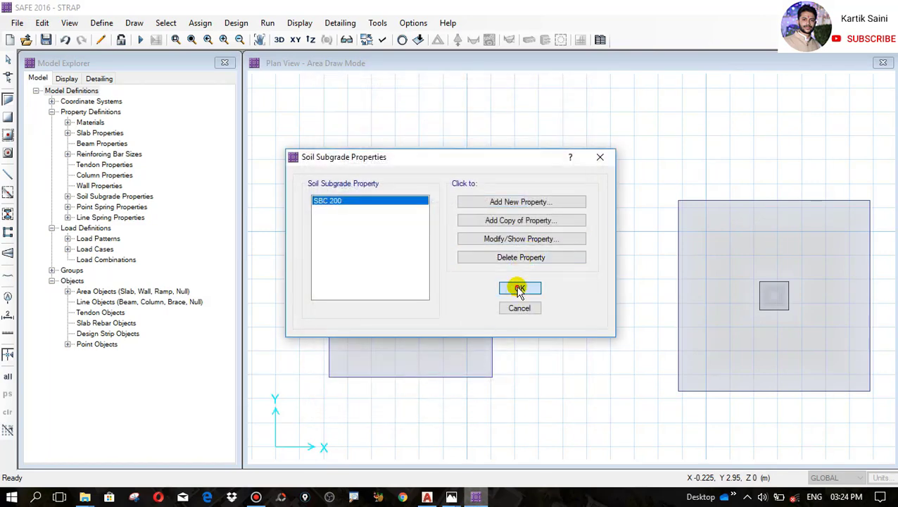
# - Leave area drawing and assign the SBC 200 soil property to the smaller footing area with the edge column
pyautogui.scroll(2, 373, 267)
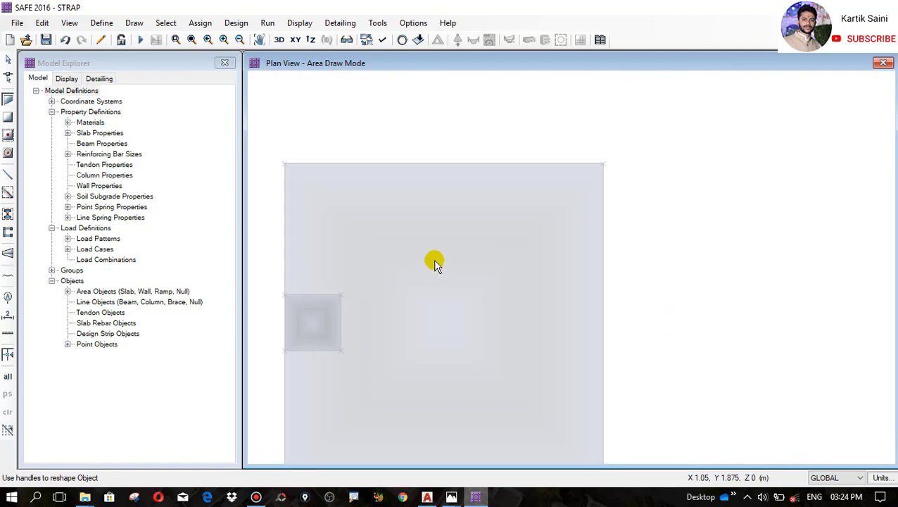
pyautogui.scroll(-1, 450, 208)
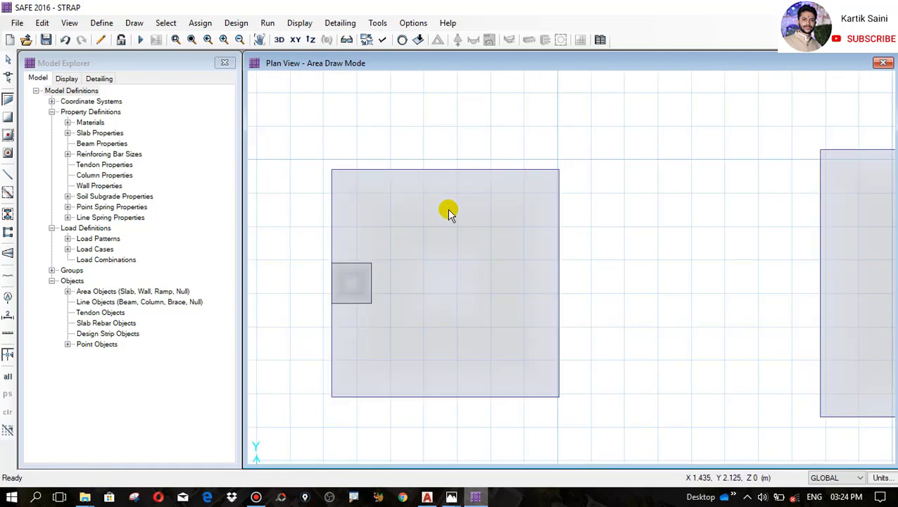
pyautogui.press('Escape')
pyautogui.click(434, 213)
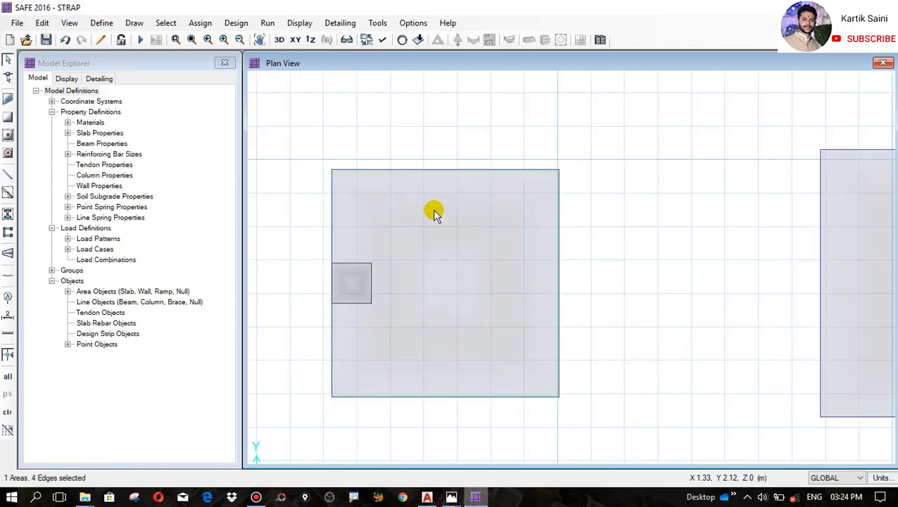
pyautogui.rightClick(434, 212)
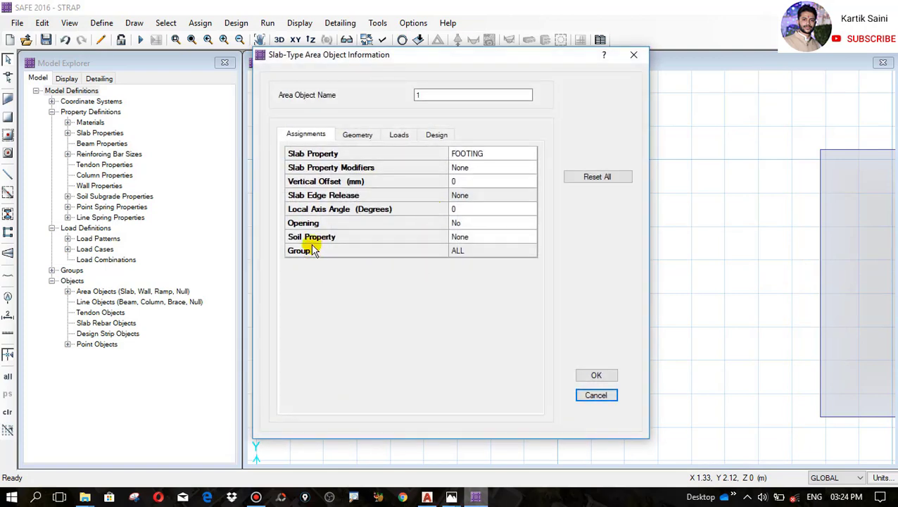
pyautogui.click(492, 240)
pyautogui.click(483, 239)
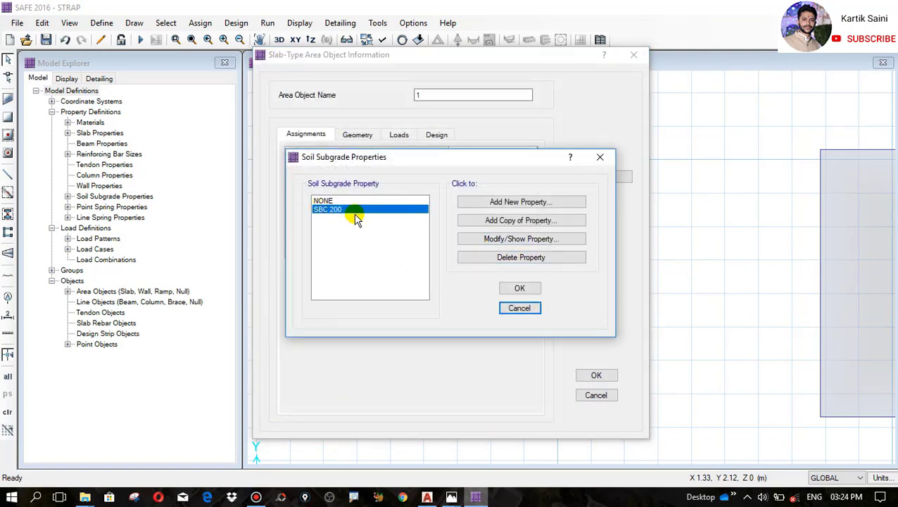
pyautogui.click(519, 290)
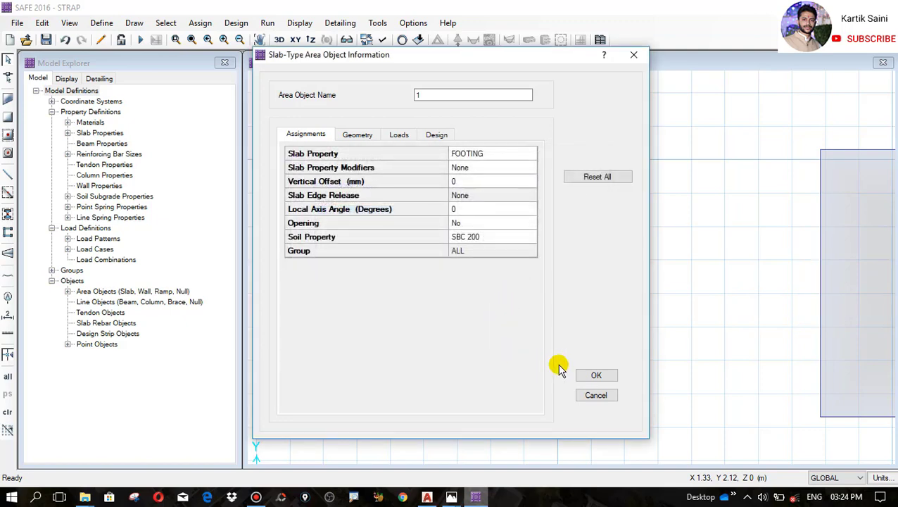
pyautogui.click(589, 376)
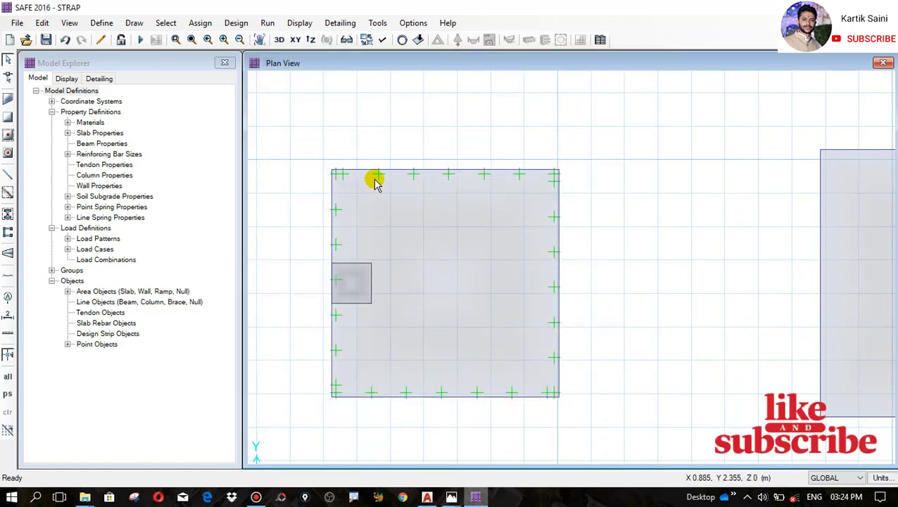
pyautogui.scroll(1, 375, 178)
pyautogui.scroll(-1, 398, 182)
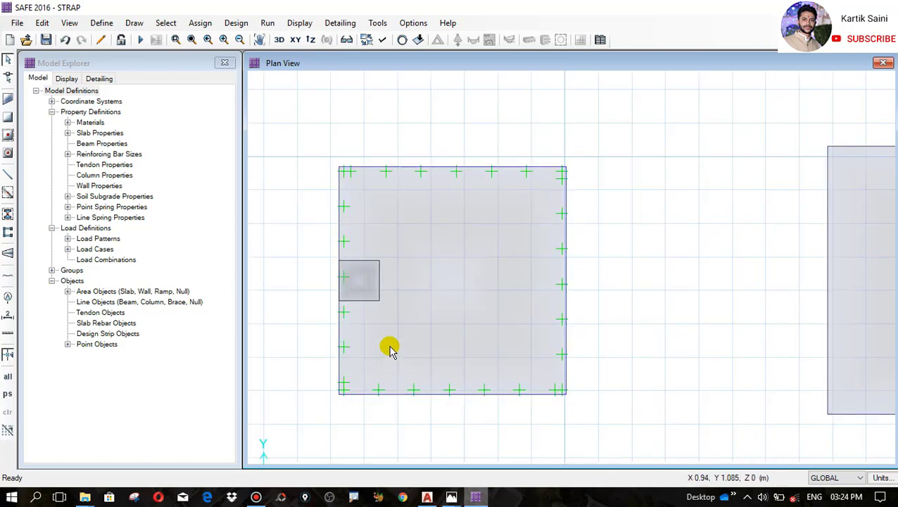
pyautogui.scroll(-1, 373, 321)
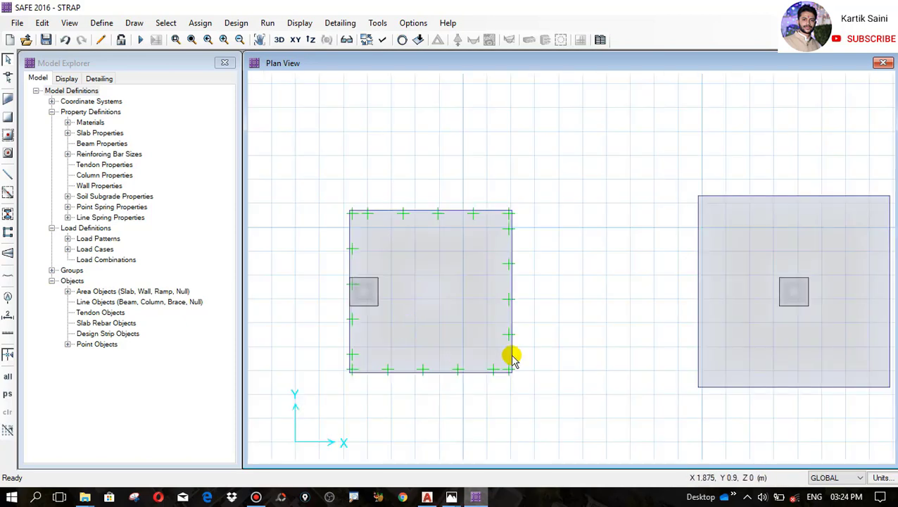
# - Assign the SBC 200 soil property to the larger footing area with the centred column
pyautogui.scroll(-1, 359, 308)
pyautogui.scroll(1, 708, 271)
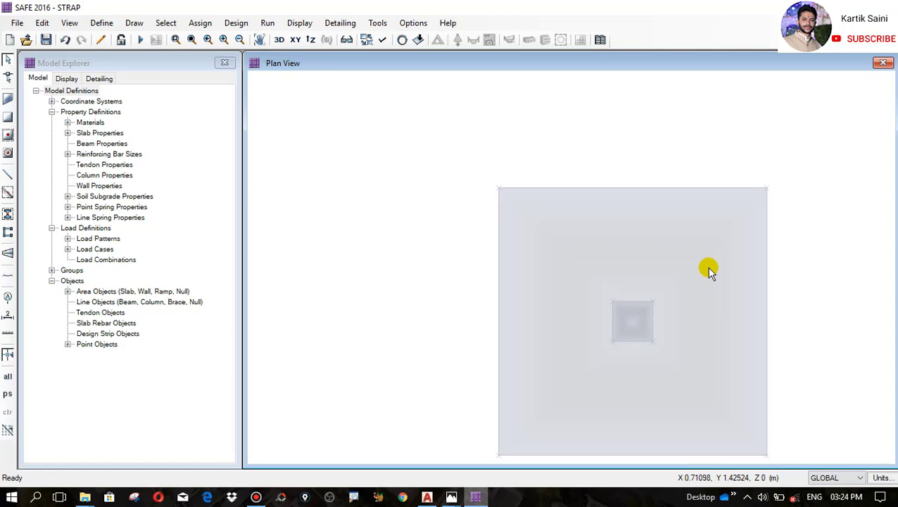
pyautogui.click(605, 233)
pyautogui.rightClick(605, 232)
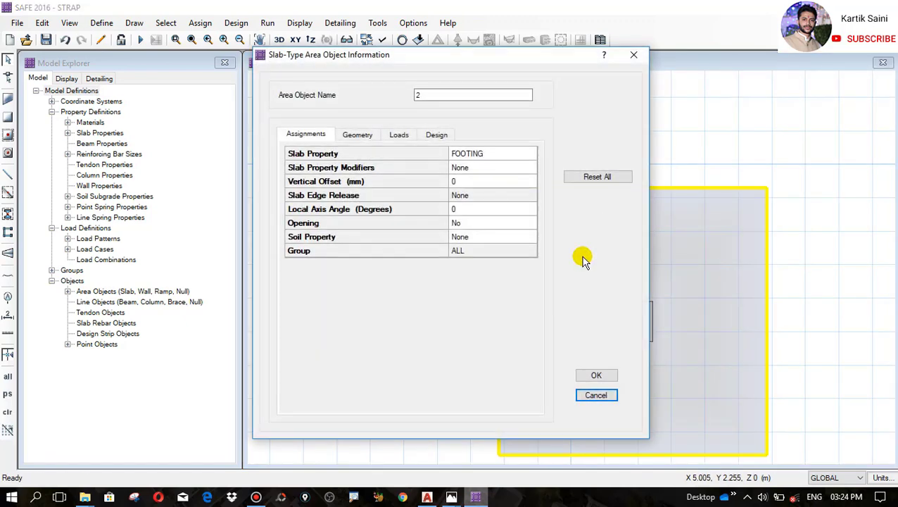
pyautogui.click(479, 241)
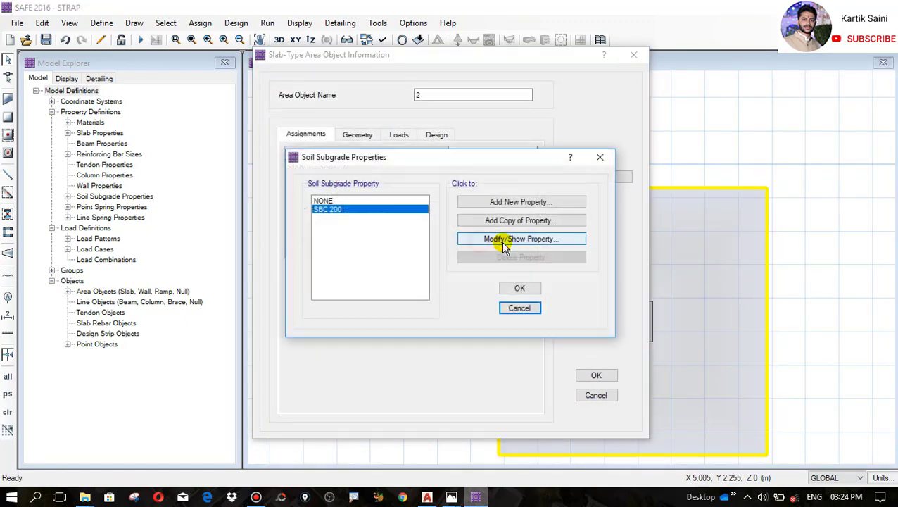
pyautogui.click(527, 288)
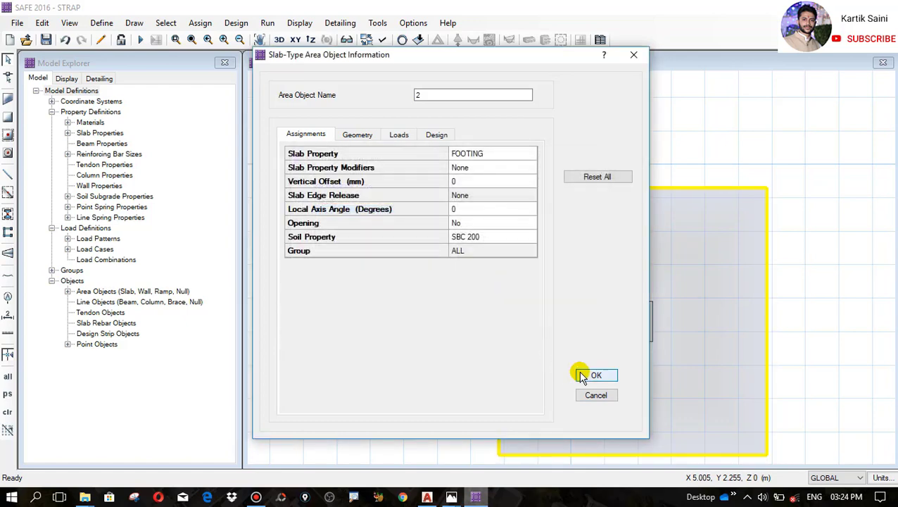
pyautogui.click(596, 375)
# - Draw a point object with zero plan offsets at the centre of each of the two column areas
pyautogui.scroll(-2, 655, 271)
pyautogui.scroll(3, 654, 272)
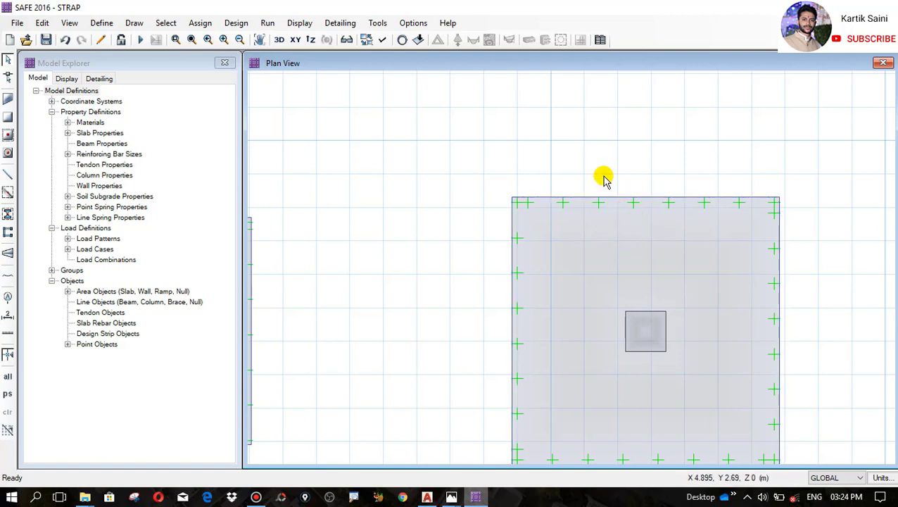
pyautogui.scroll(-3, 605, 177)
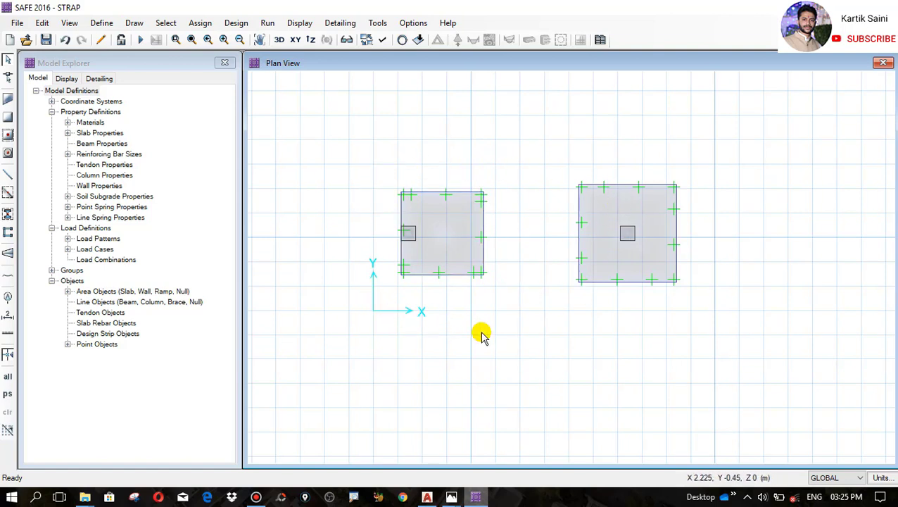
pyautogui.scroll(4, 408, 233)
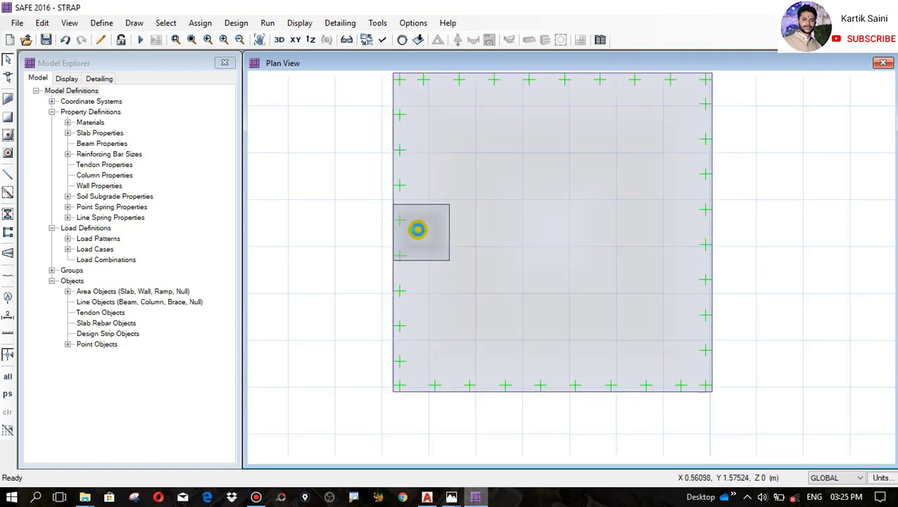
pyautogui.scroll(2, 420, 235)
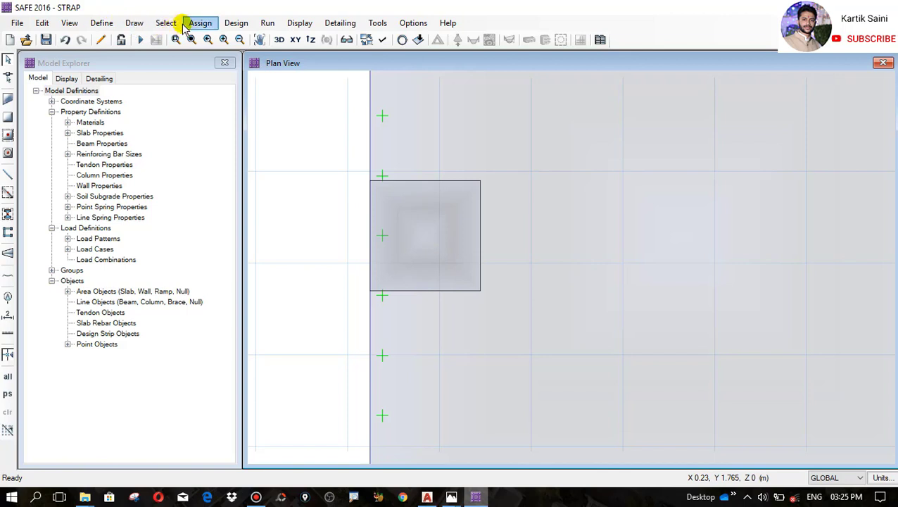
pyautogui.click(138, 23)
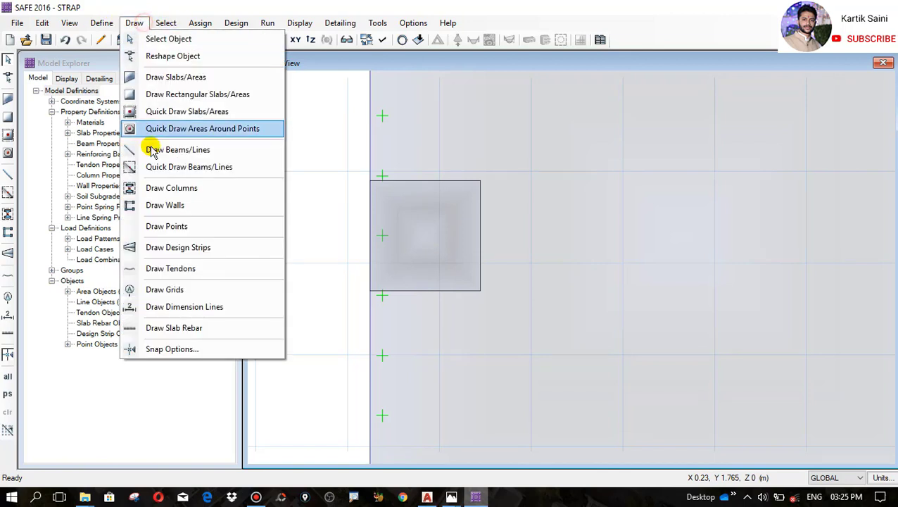
pyautogui.click(156, 224)
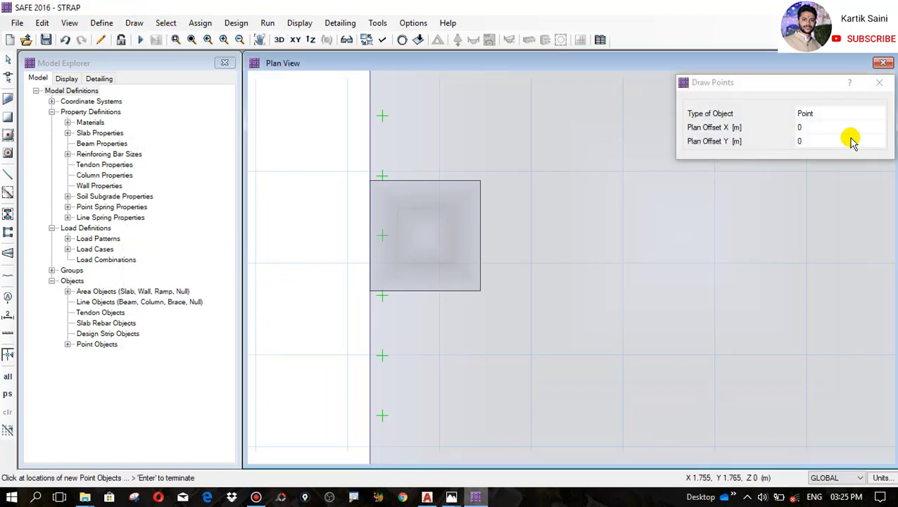
pyautogui.click(425, 236)
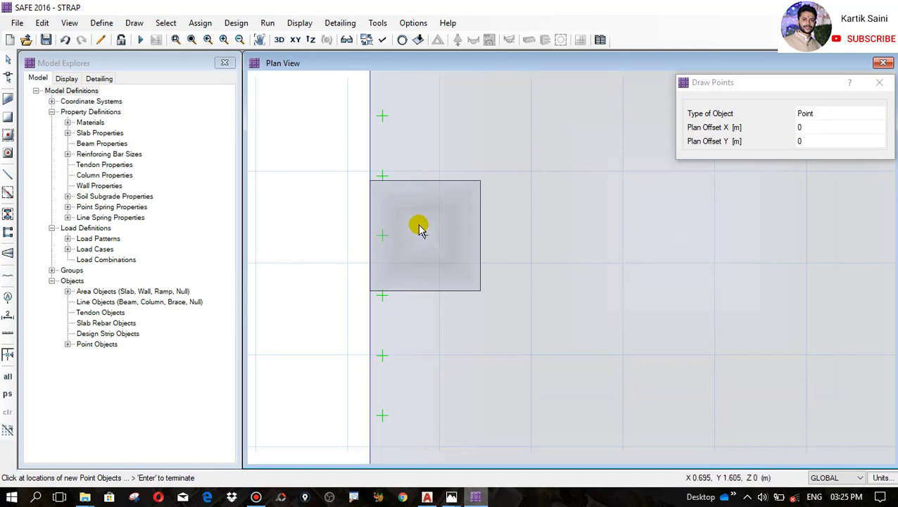
pyautogui.scroll(-7, 384, 228)
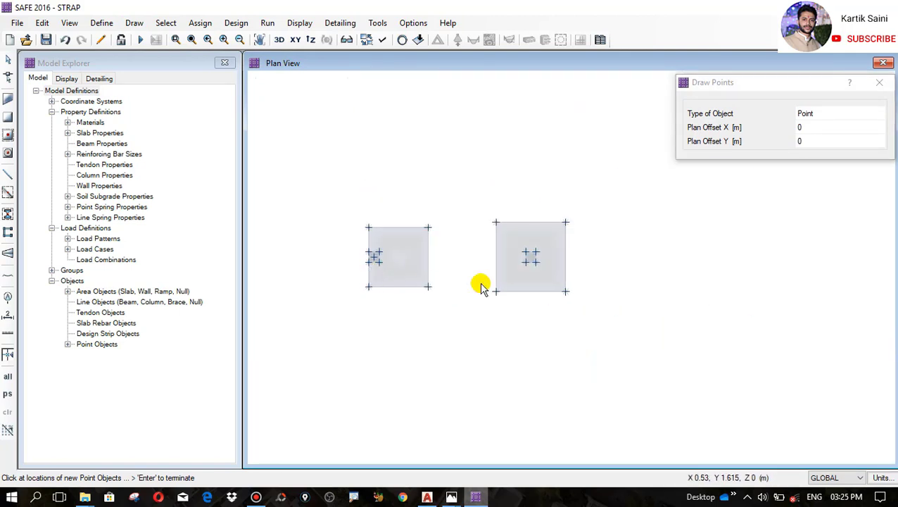
pyautogui.scroll(7, 544, 259)
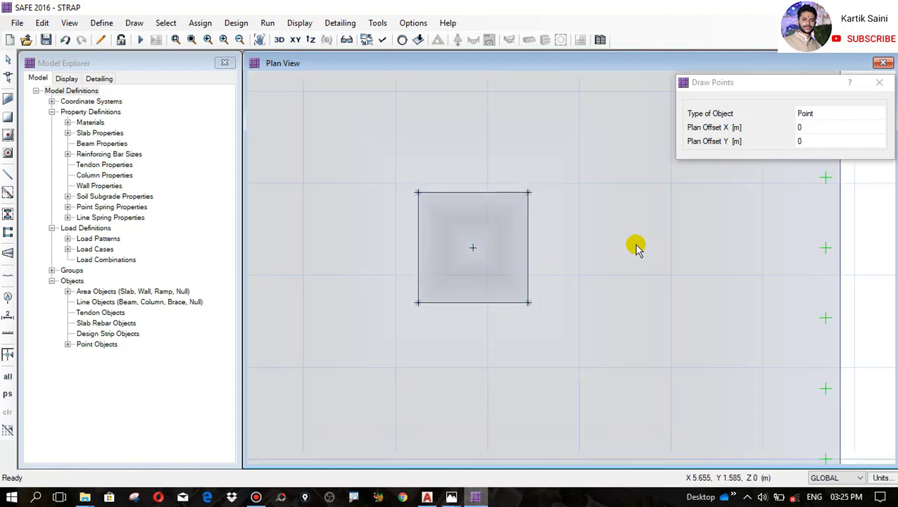
pyautogui.click(878, 83)
# - Assign the edge column's centre point the 284 kN DEAD gravity load given in QUES.jpg, with a 300 × 300 mm punching shear size
pyautogui.scroll(-3, 766, 228)
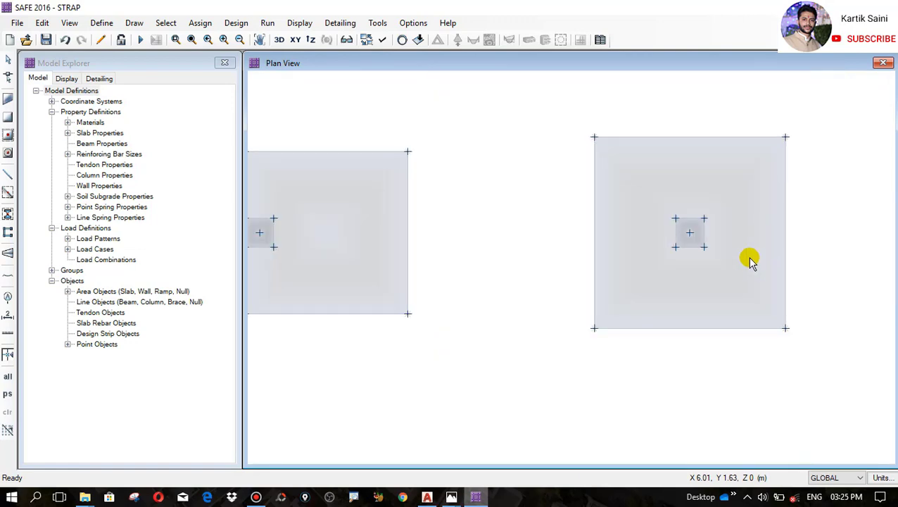
pyautogui.scroll(-1, 760, 292)
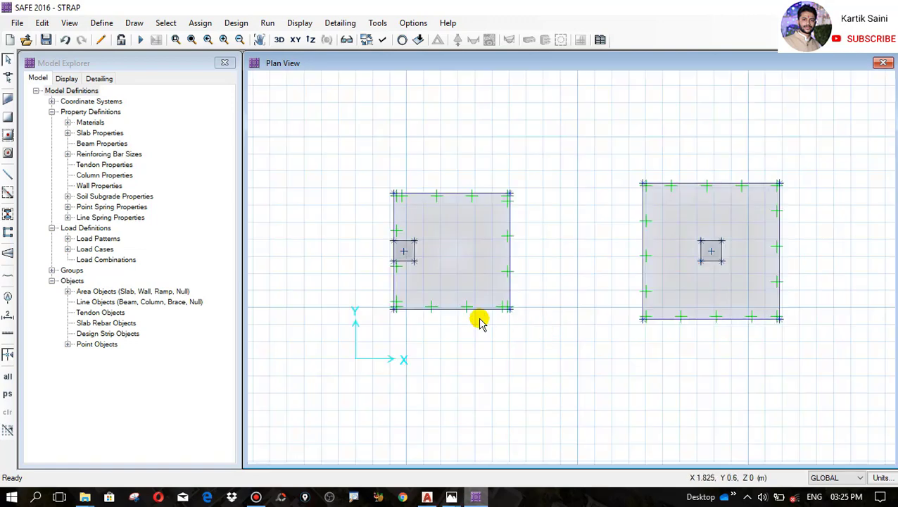
pyautogui.scroll(5, 384, 264)
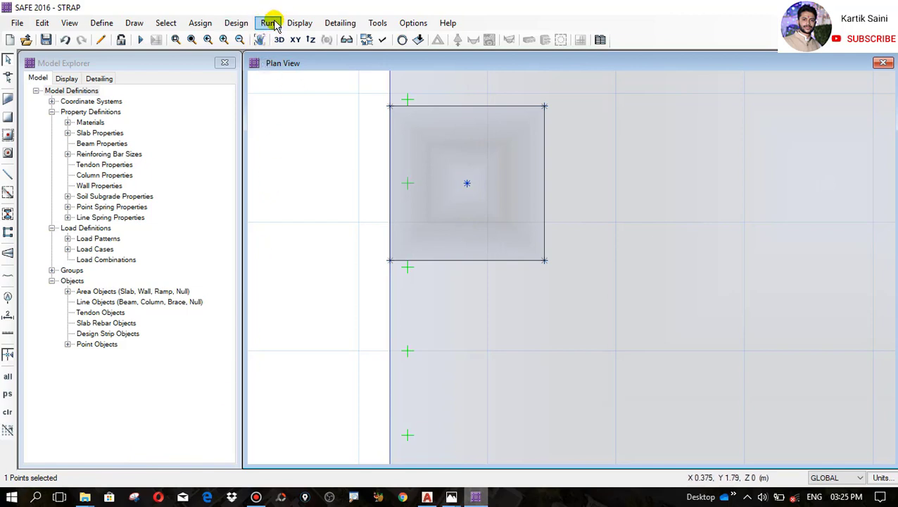
pyautogui.click(204, 25)
pyautogui.moveTo(246, 149)
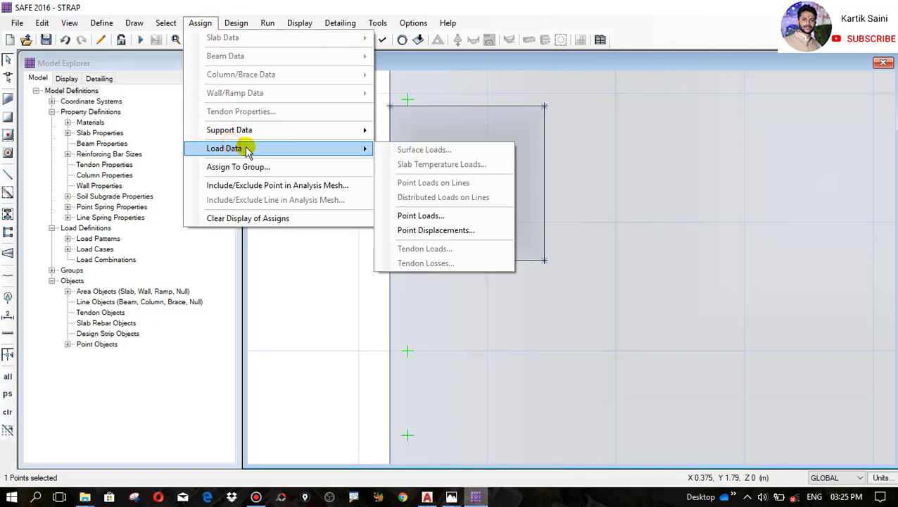
pyautogui.click(414, 214)
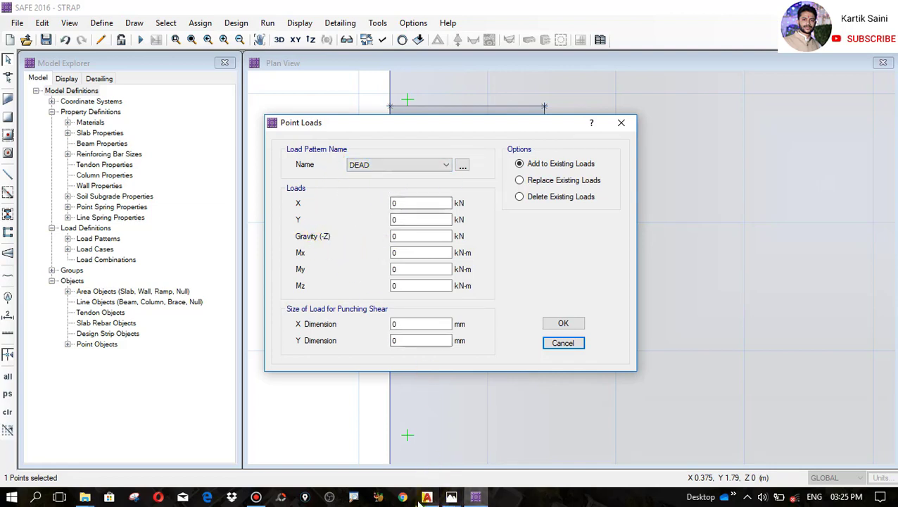
pyautogui.click(451, 497)
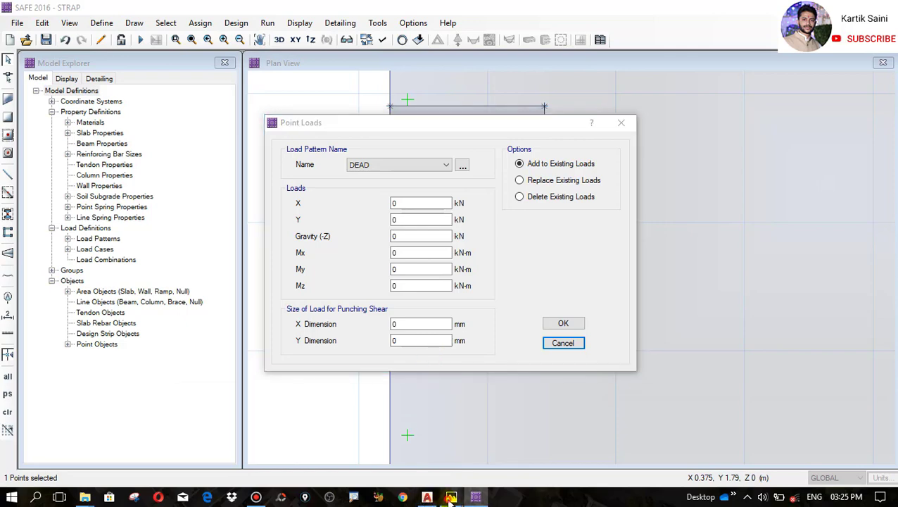
pyautogui.click(647, 451)
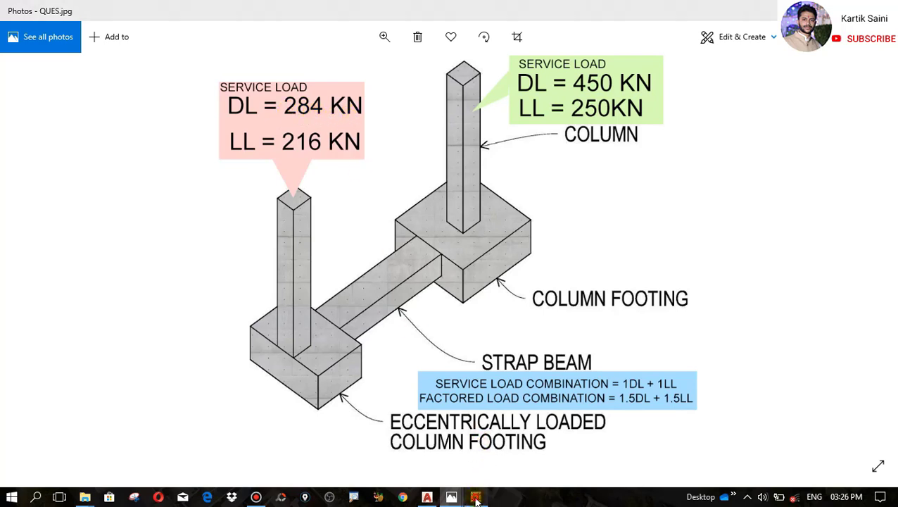
pyautogui.click(476, 497)
pyautogui.doubleClick(416, 236)
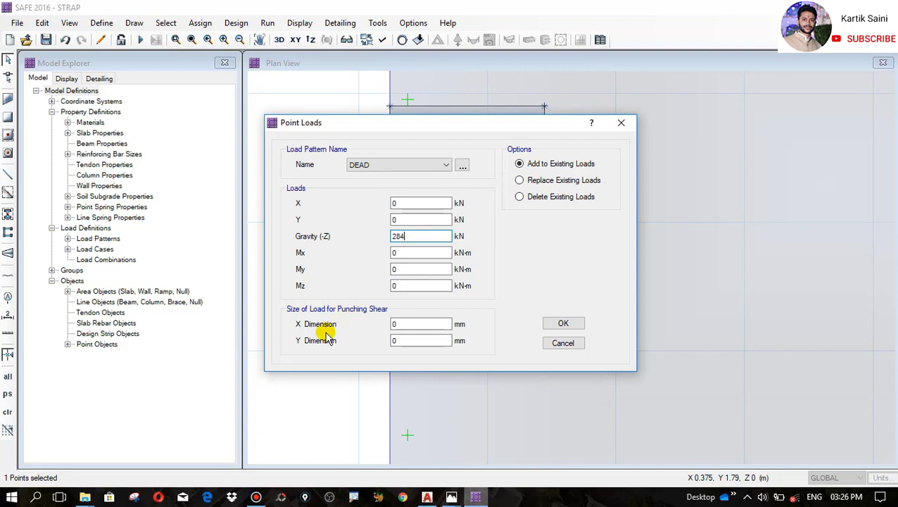
pyautogui.doubleClick(398, 324)
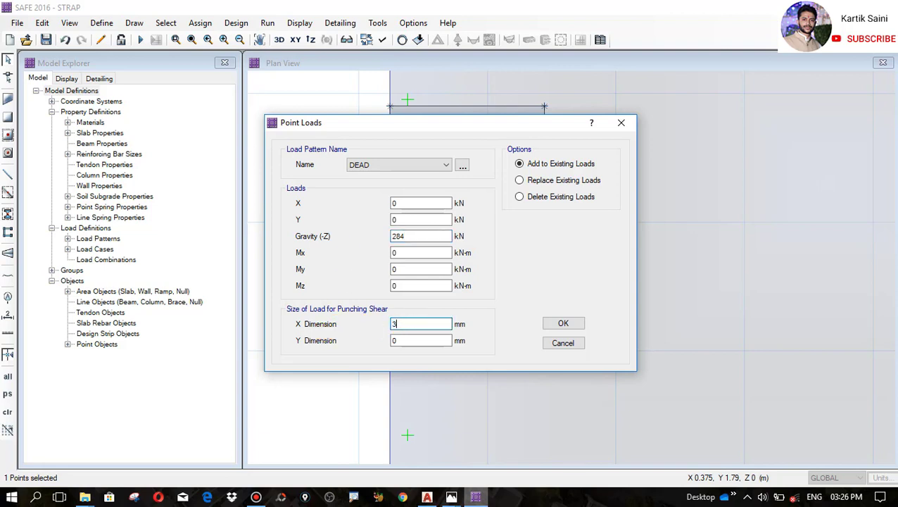
pyautogui.doubleClick(429, 341)
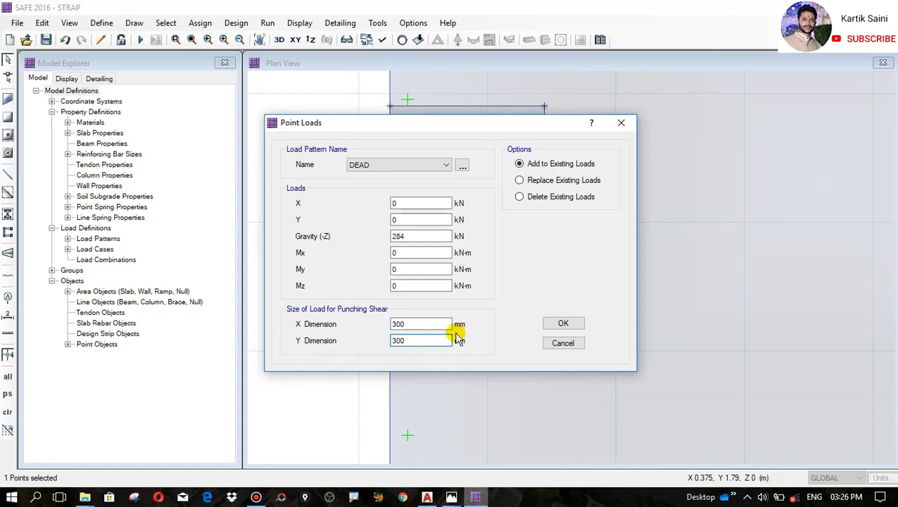
pyautogui.click(563, 323)
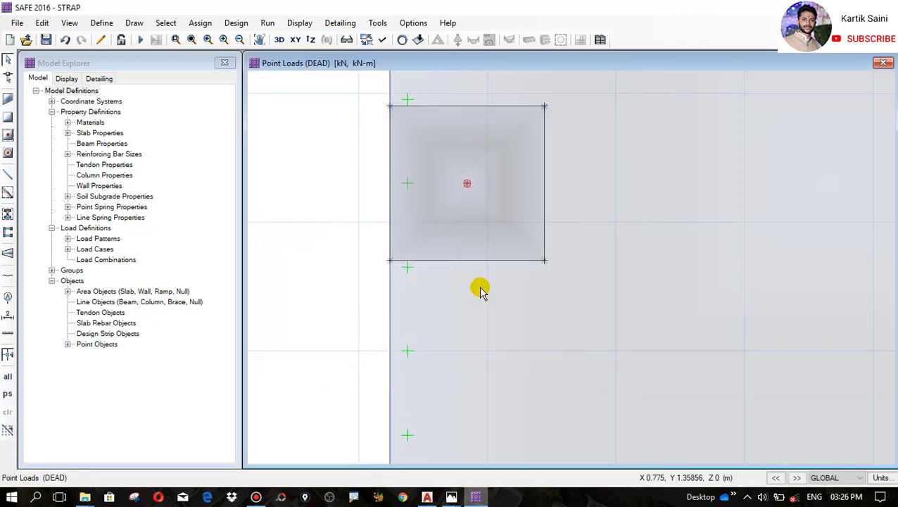
# - Select the centre point of the larger footing's column and open its point load assignment
pyautogui.scroll(-2, 336, 253)
pyautogui.scroll(-3, 332, 259)
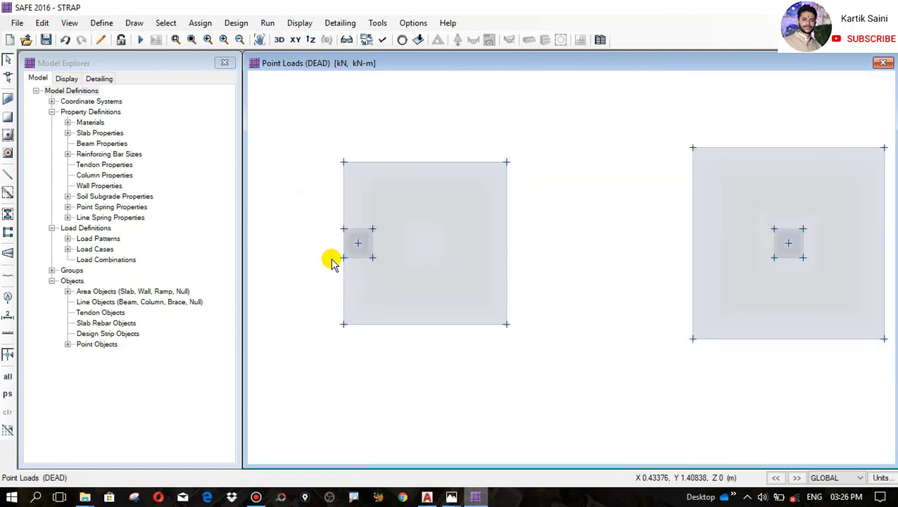
pyautogui.scroll(2, 705, 246)
pyautogui.scroll(2, 679, 249)
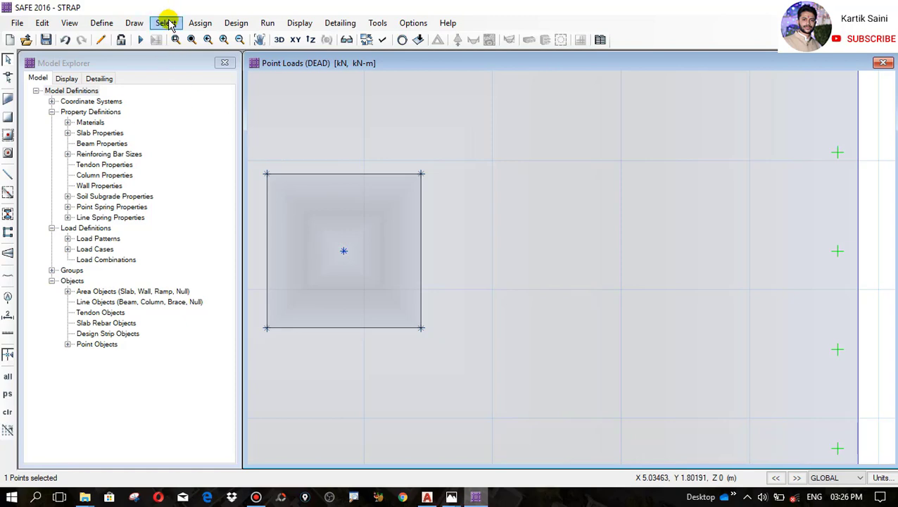
pyautogui.click(200, 22)
pyautogui.moveTo(240, 148)
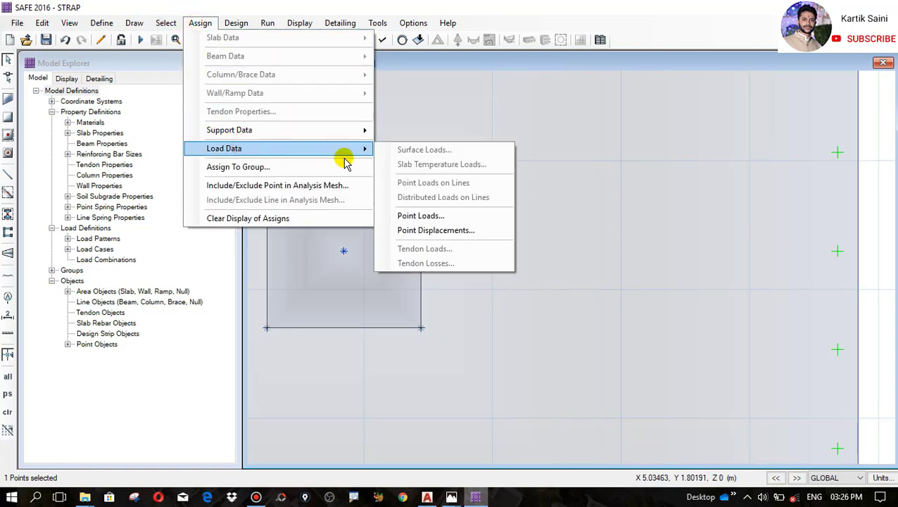
pyautogui.click(430, 220)
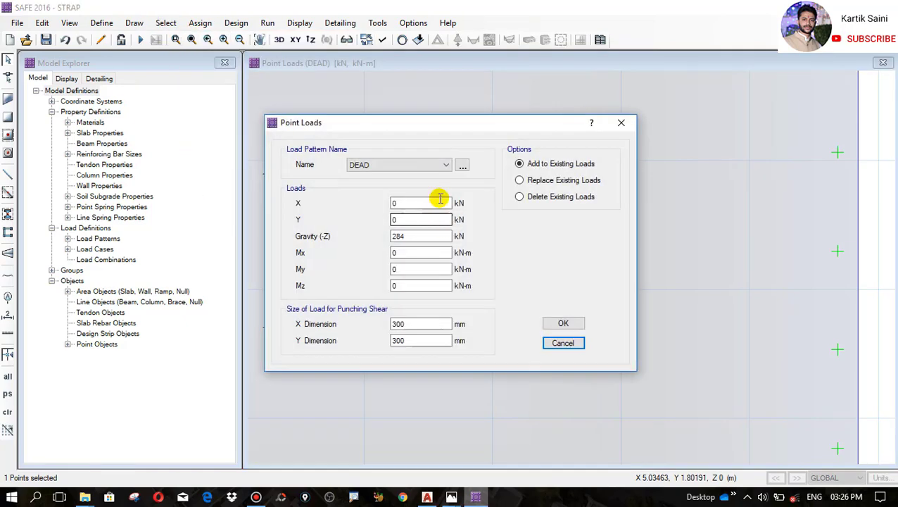
# - Close the surplus Photos windows and consult QUES.jpg in the remaining one for the second column's service loads
pyautogui.click(452, 499)
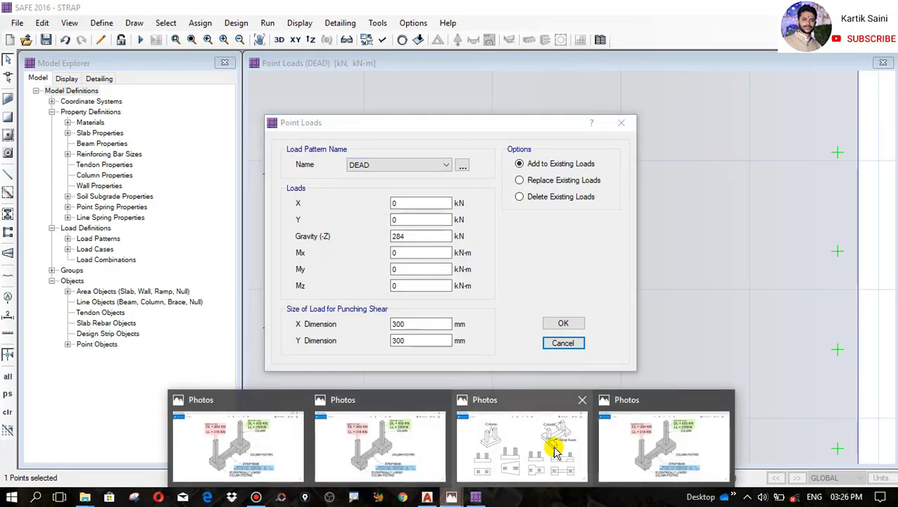
pyautogui.click(582, 401)
pyautogui.click(511, 398)
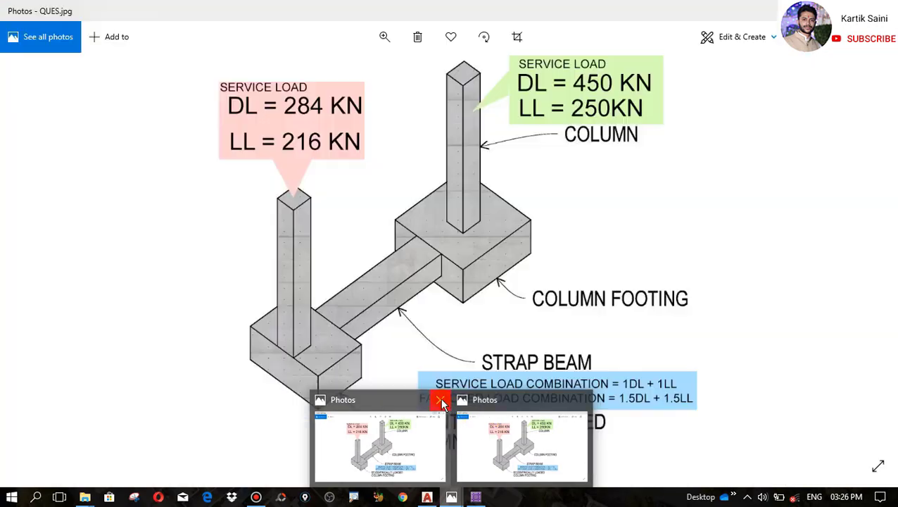
pyautogui.click(440, 400)
pyautogui.click(449, 436)
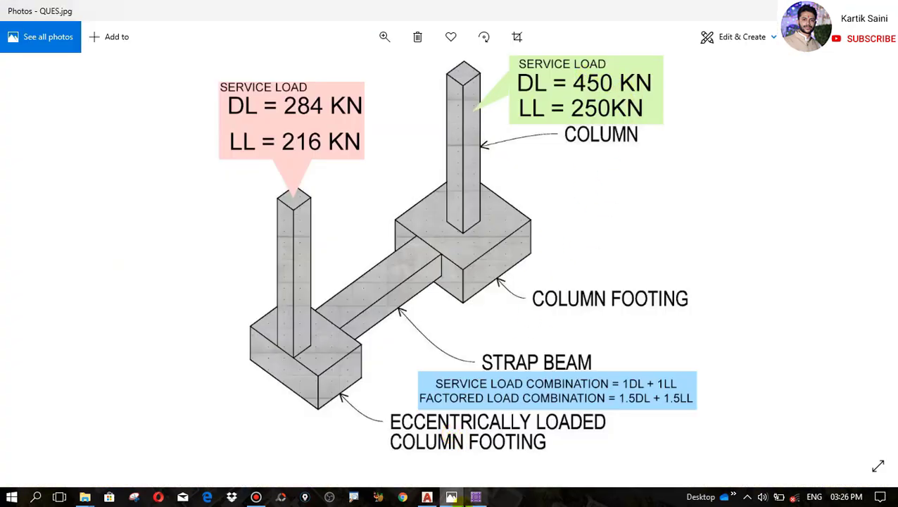
# - Switch back to SAFE and assign a 450 kN DEAD gravity load to the selected column point
pyautogui.click(476, 498)
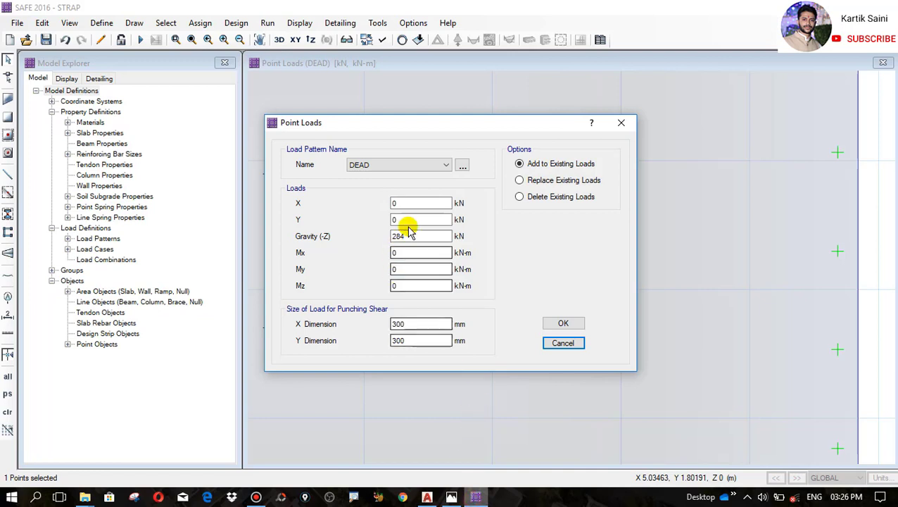
pyautogui.moveTo(412, 236); pyautogui.dragTo(383, 237)
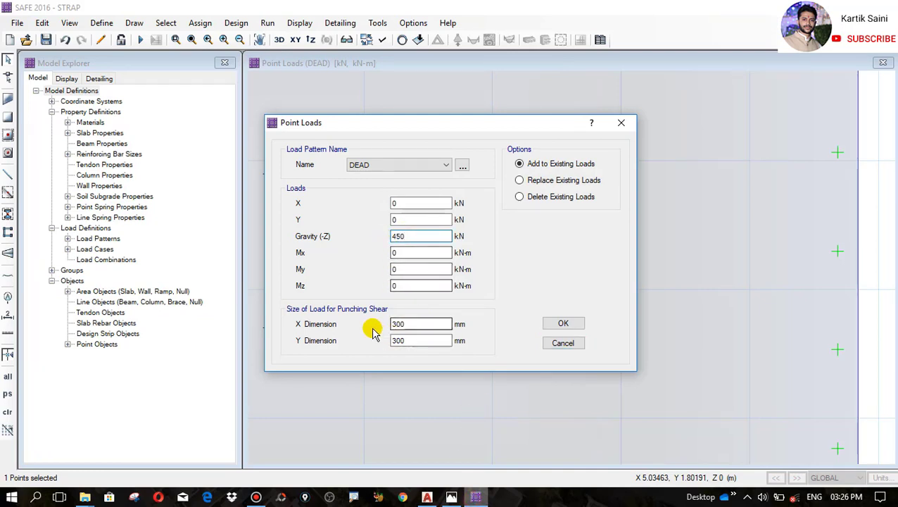
pyautogui.click(564, 323)
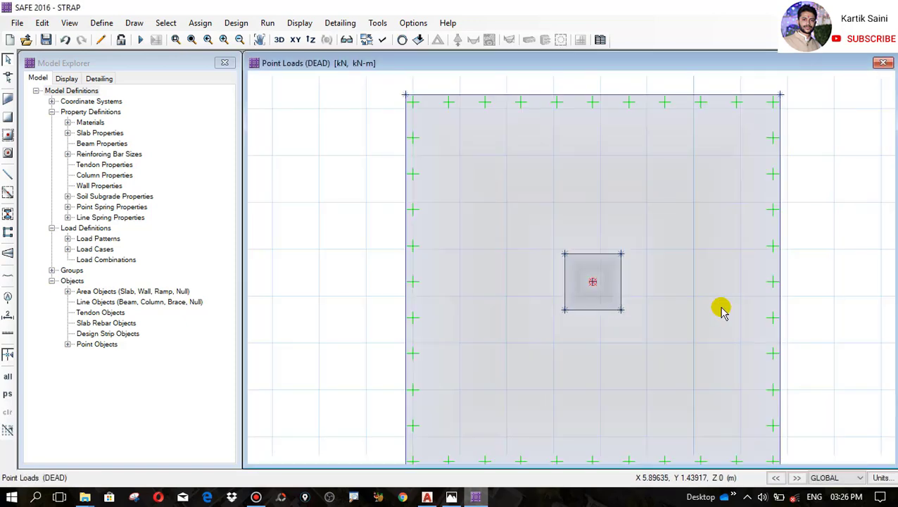
# - Select the centre point of the edge column on the smaller footing and open its point load assignment
pyautogui.scroll(-2, 756, 265)
pyautogui.scroll(-1, 709, 302)
pyautogui.scroll(3, 341, 295)
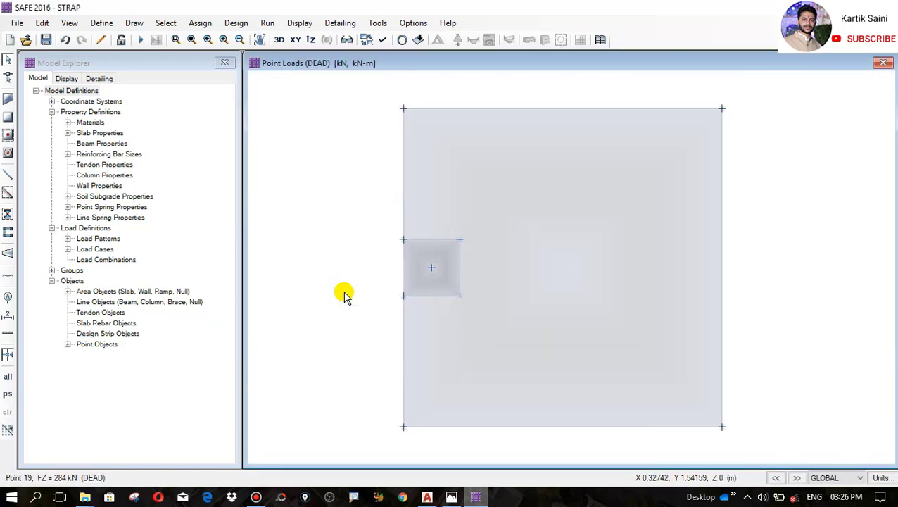
pyautogui.scroll(-3, 341, 290)
pyautogui.scroll(1, 434, 256)
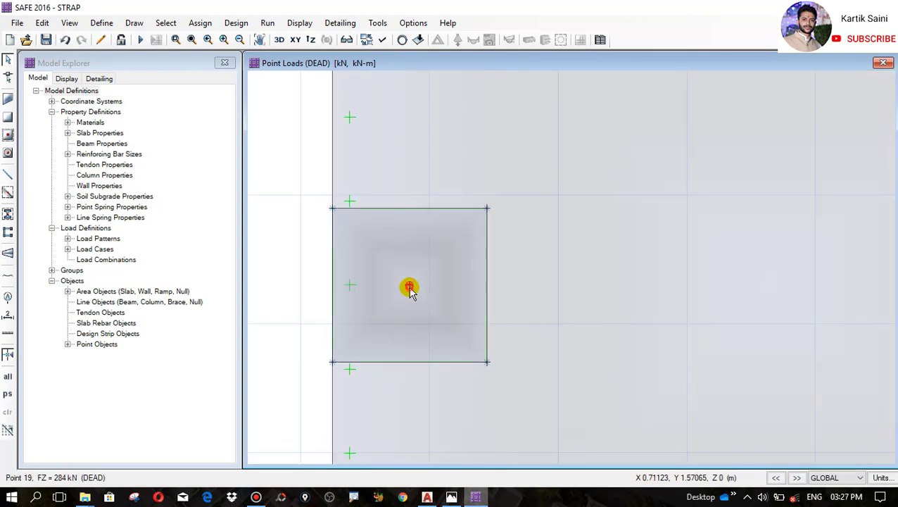
pyautogui.click(411, 289)
pyautogui.scroll(2, 413, 292)
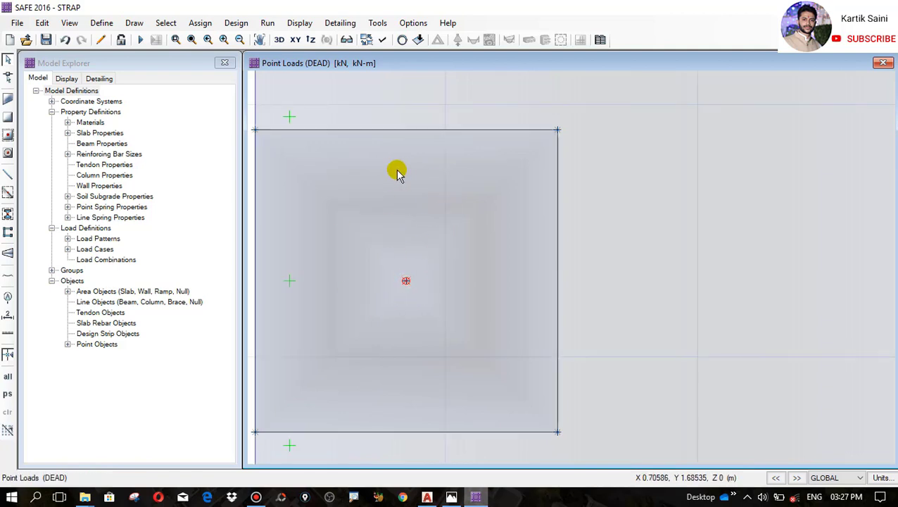
pyautogui.click(406, 282)
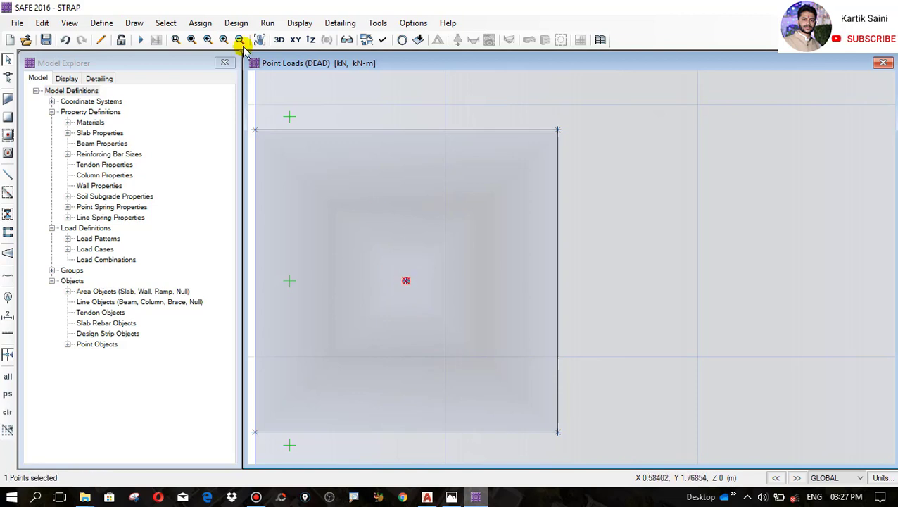
pyautogui.click(200, 23)
pyautogui.moveTo(269, 150)
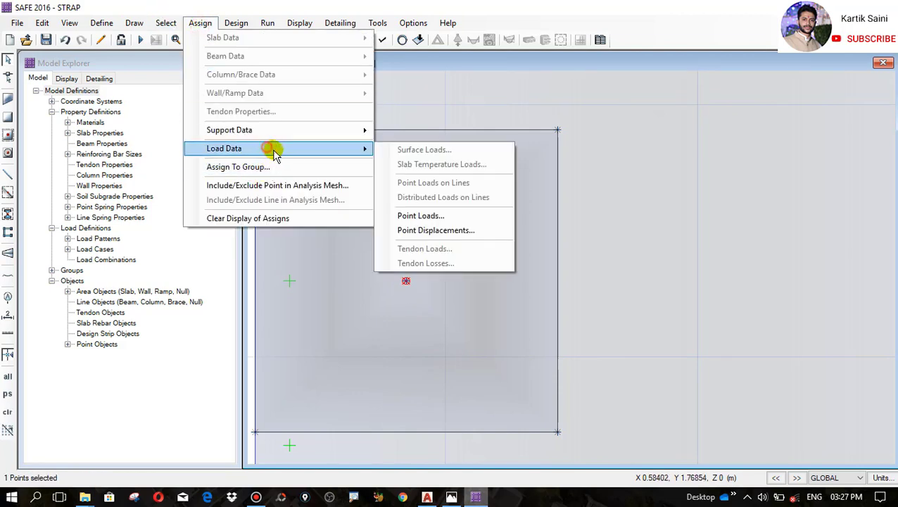
pyautogui.click(436, 217)
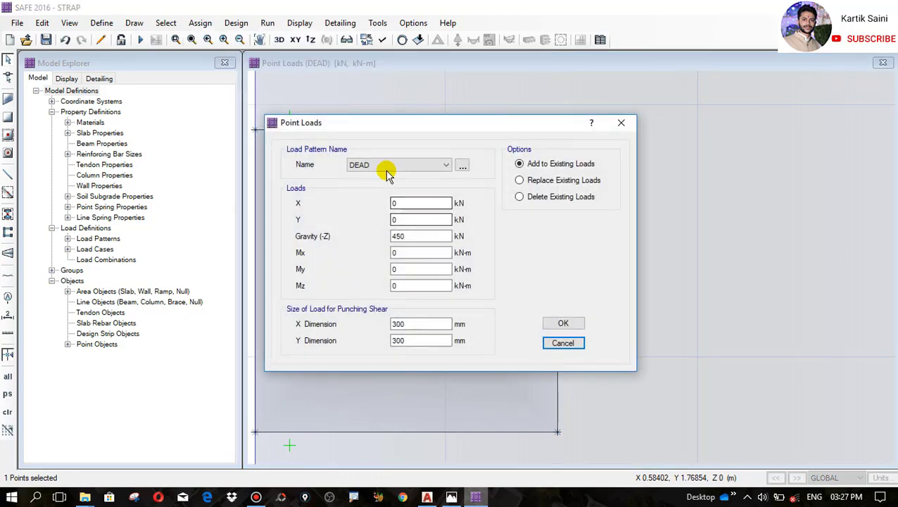
# - Assign the selected edge column point a 216 kN LIVE gravity load, consulting QUES.jpg in Photos for the value
pyautogui.click(435, 165)
pyautogui.click(376, 185)
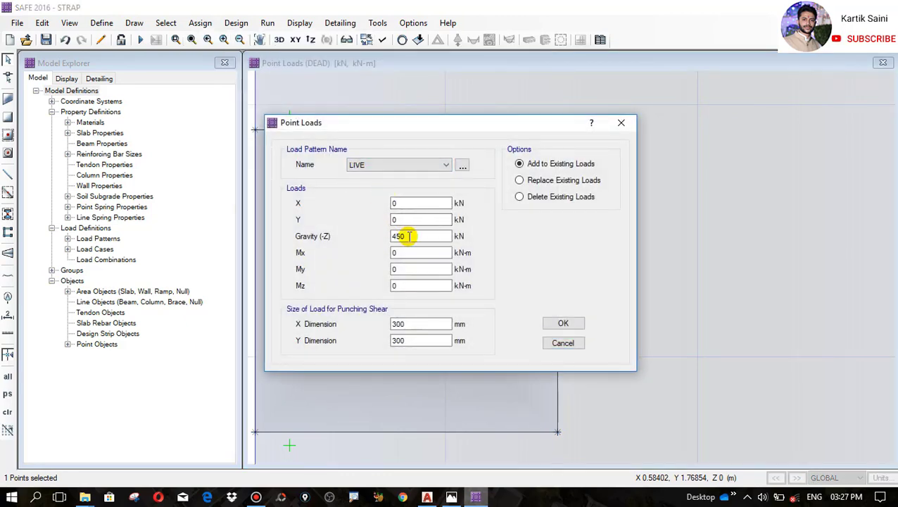
pyautogui.click(451, 496)
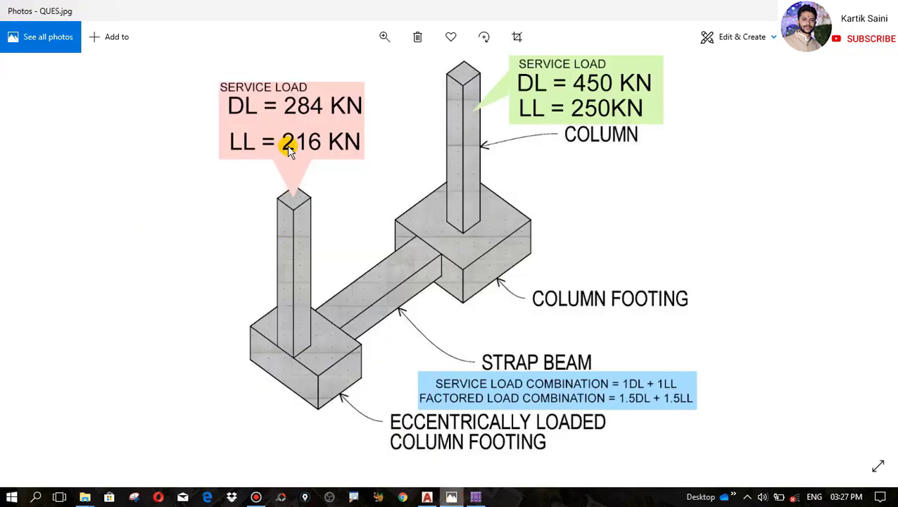
pyautogui.click(475, 496)
pyautogui.doubleClick(414, 235)
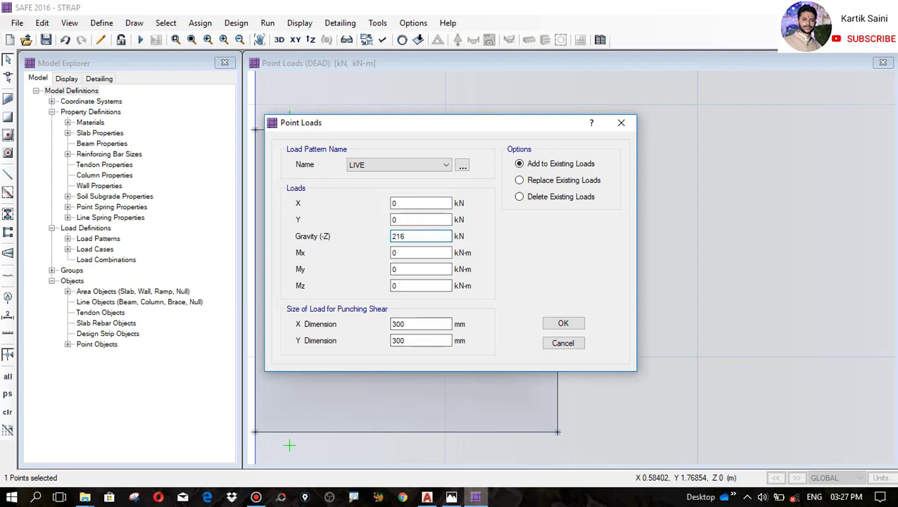
pyautogui.write('216')
pyautogui.click(563, 323)
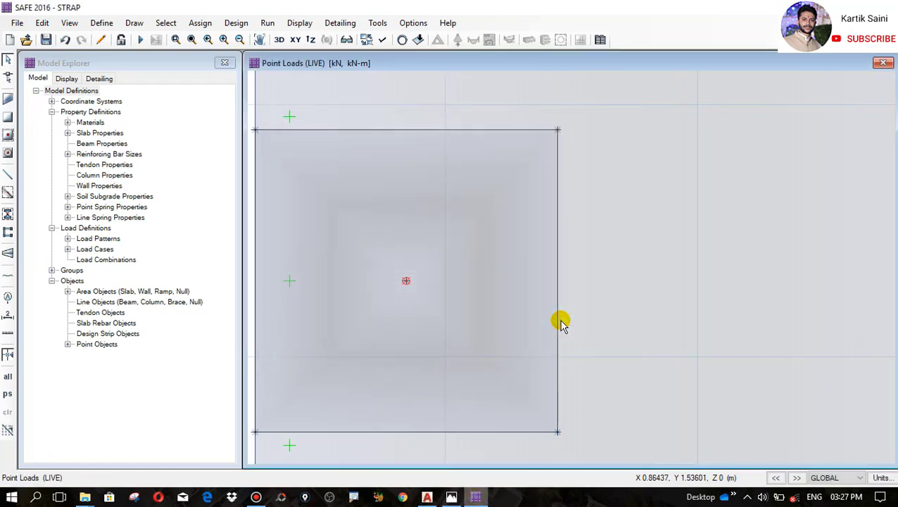
# - Open the load information of the larger footing's column centre point and start adding a force load to it
pyautogui.scroll(-5, 281, 270)
pyautogui.scroll(4, 767, 299)
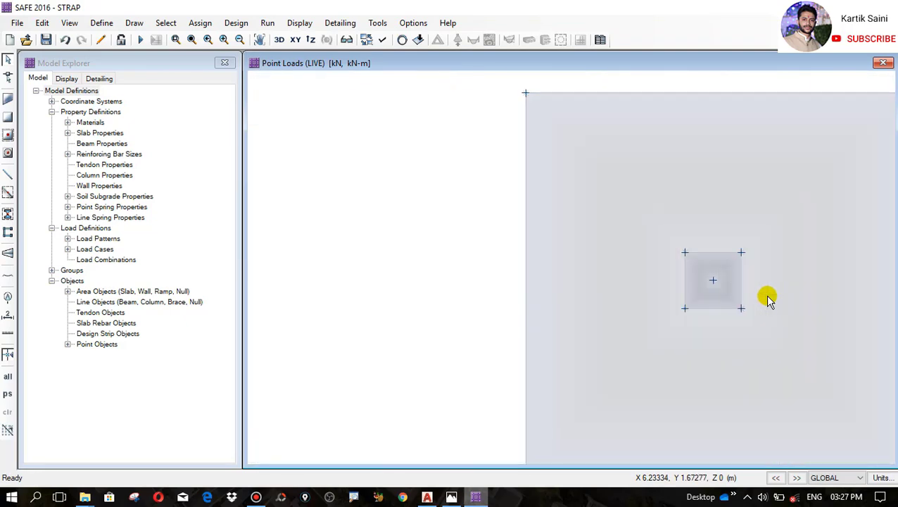
pyautogui.scroll(3, 707, 285)
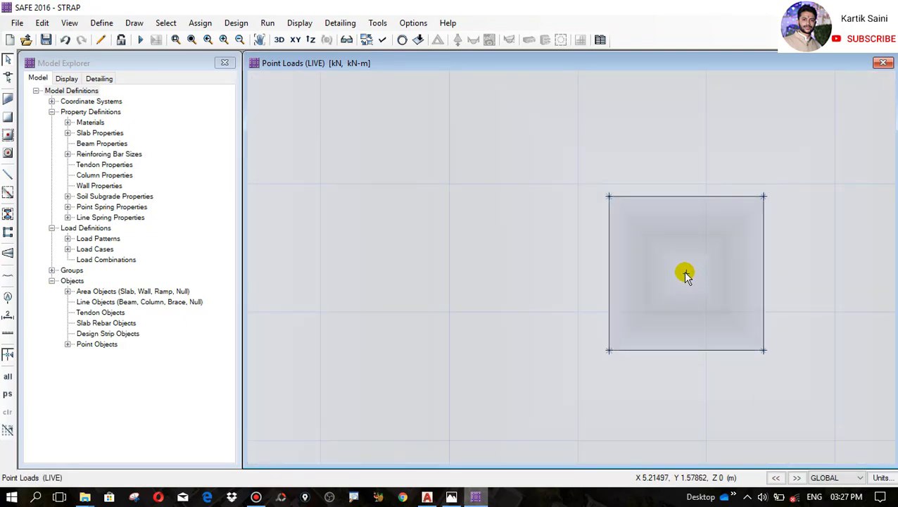
pyautogui.click(686, 276)
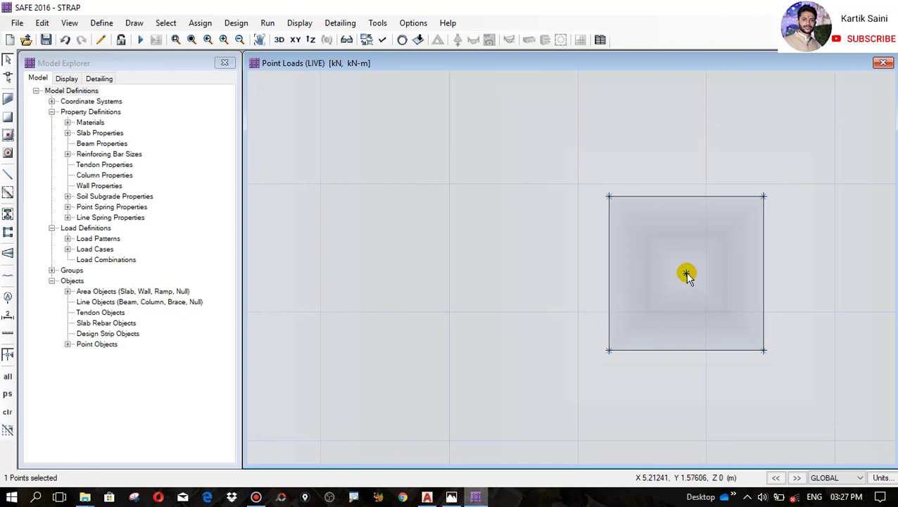
pyautogui.rightClick(686, 276)
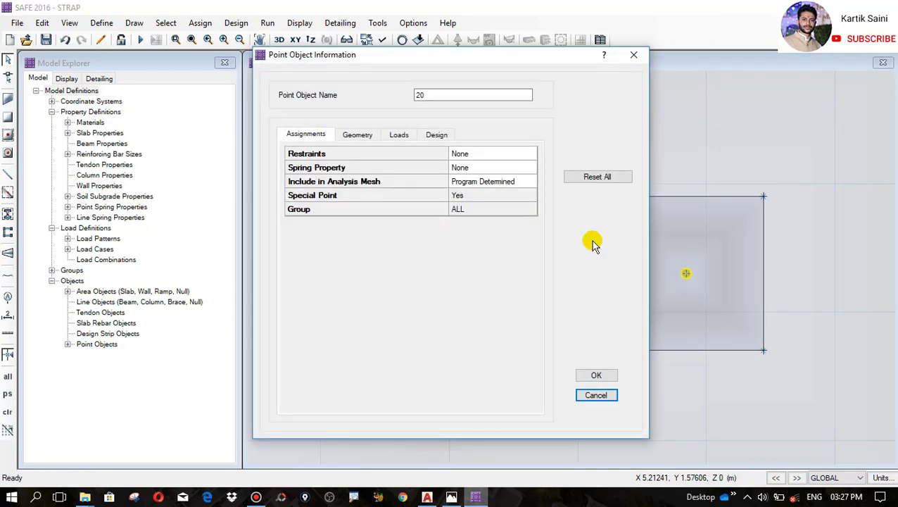
pyautogui.click(399, 134)
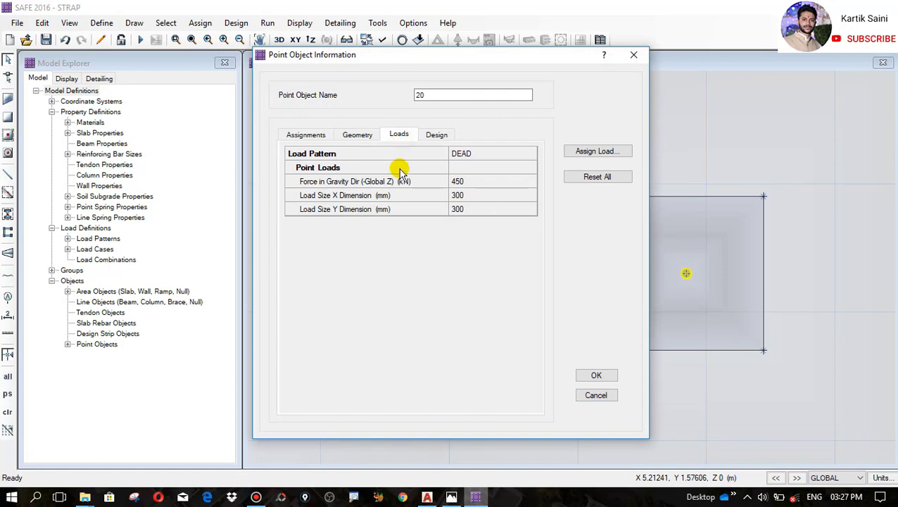
pyautogui.click(587, 150)
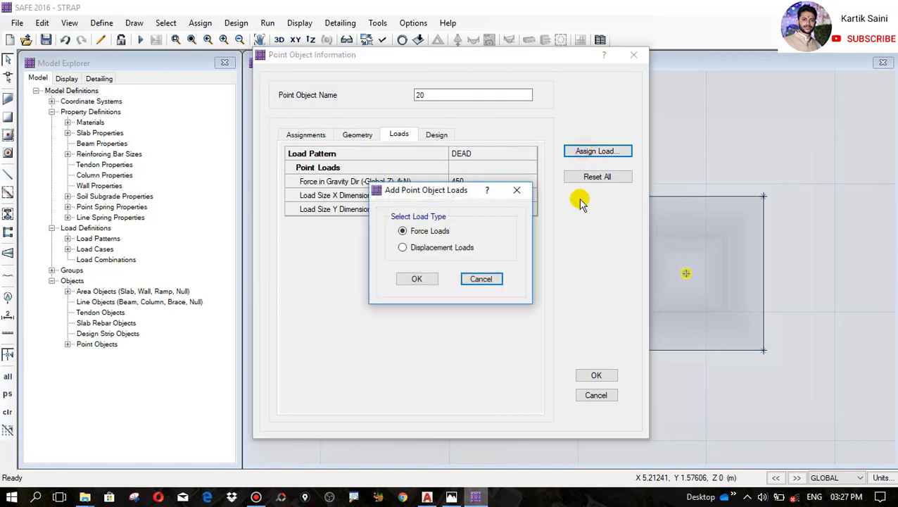
pyautogui.click(418, 278)
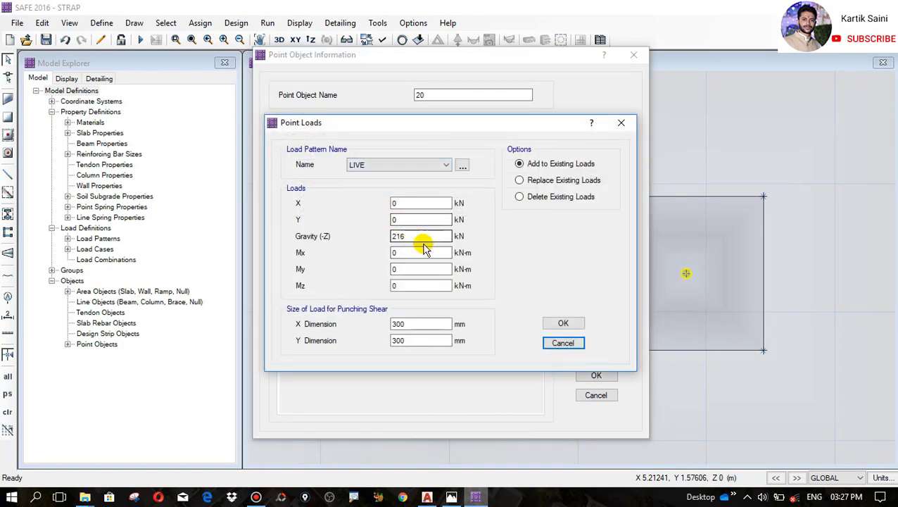
# - Consult QUES.jpg in Photos for the second column's live load, and assign 250 kN LIVE gravity load to the point back in SAFE
pyautogui.click(451, 497)
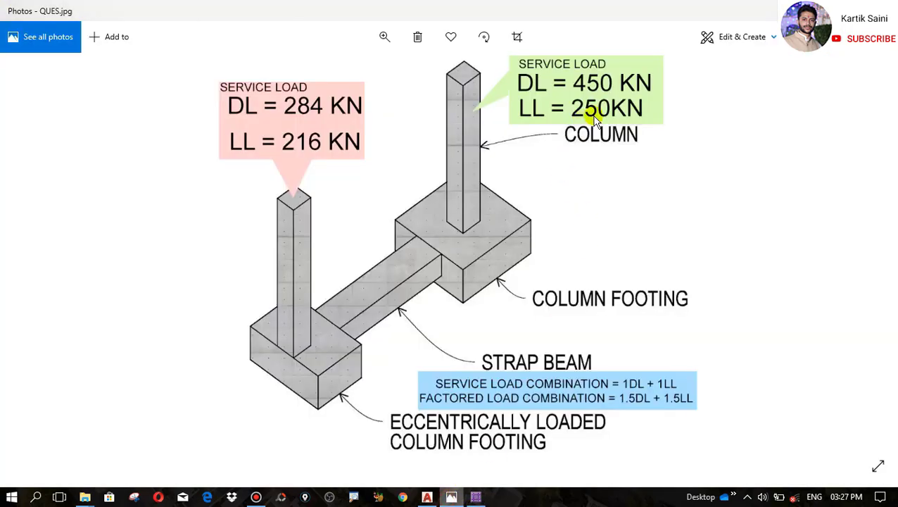
pyautogui.click(476, 497)
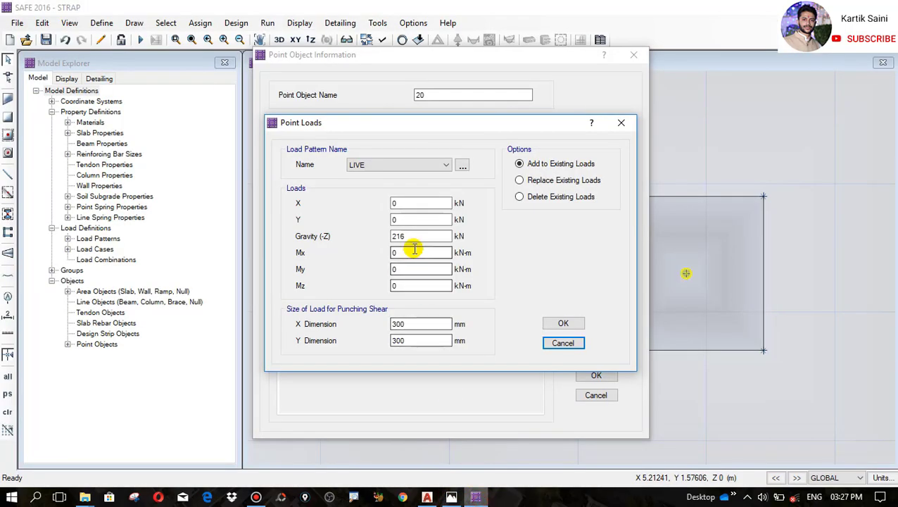
pyautogui.moveTo(420, 235); pyautogui.dragTo(318, 237)
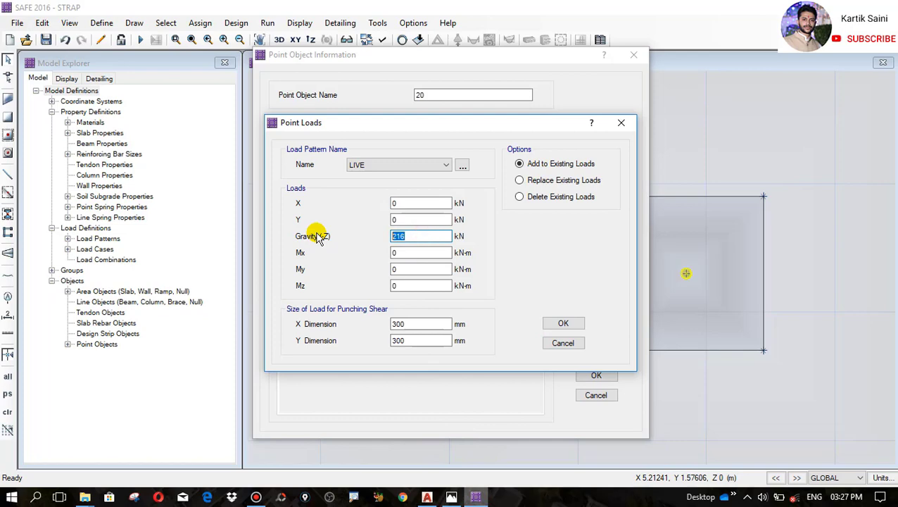
pyautogui.click(554, 323)
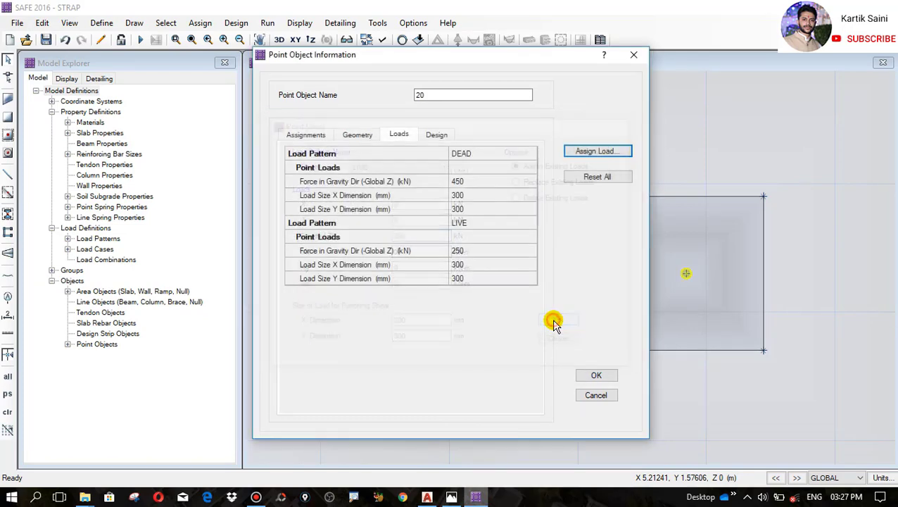
pyautogui.click(595, 375)
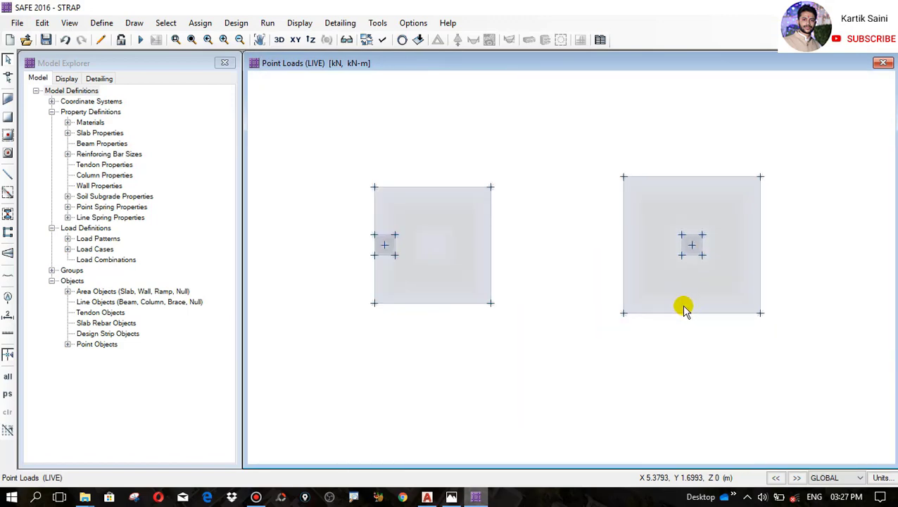
# - Check the DEAD and LIVE point loads assigned to the edge column's and the larger footing column's centre points
pyautogui.scroll(3, 363, 260)
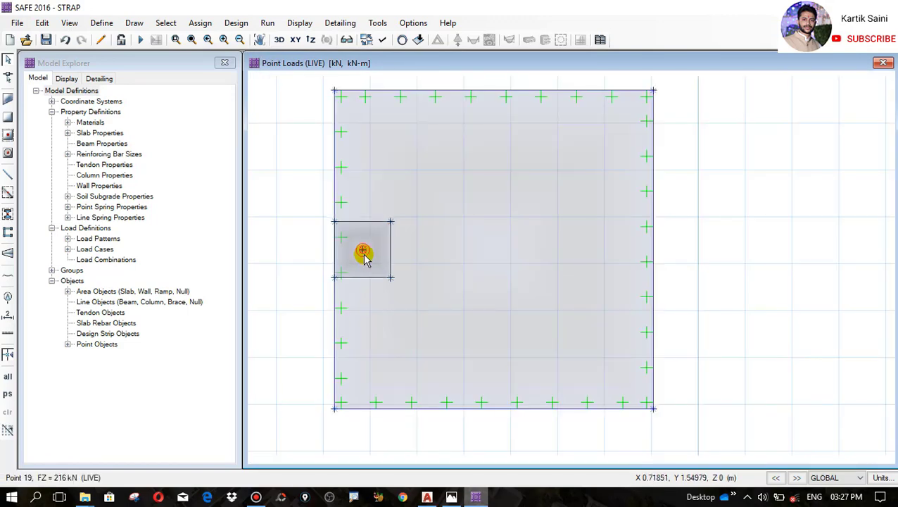
pyautogui.click(363, 252)
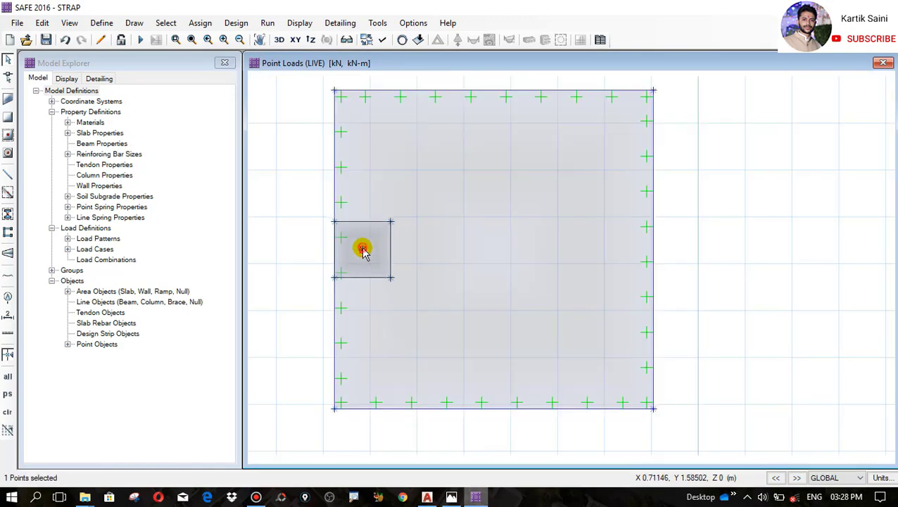
pyautogui.rightClick(363, 252)
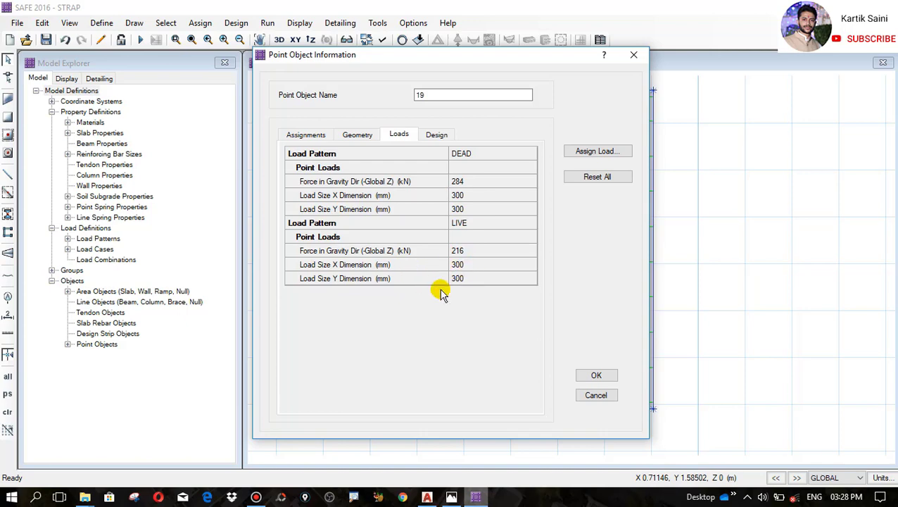
pyautogui.click(597, 376)
pyautogui.scroll(-3, 347, 317)
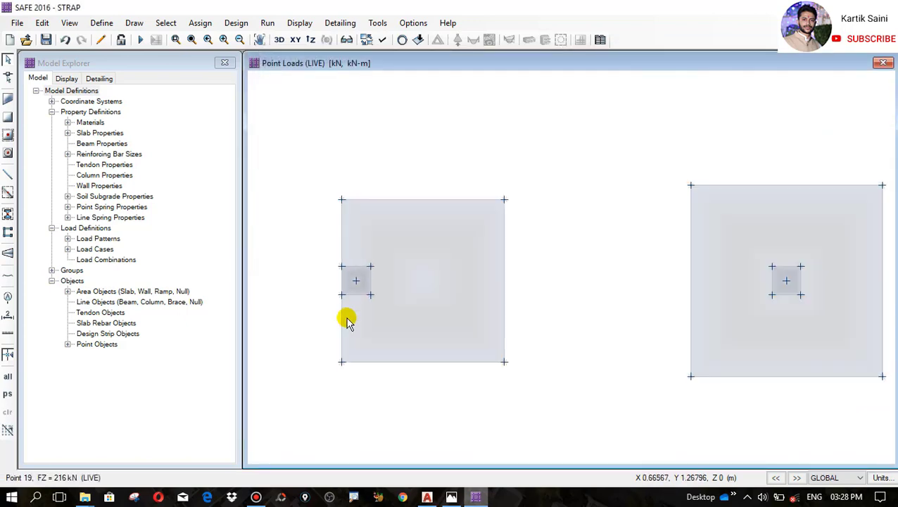
pyautogui.scroll(4, 661, 304)
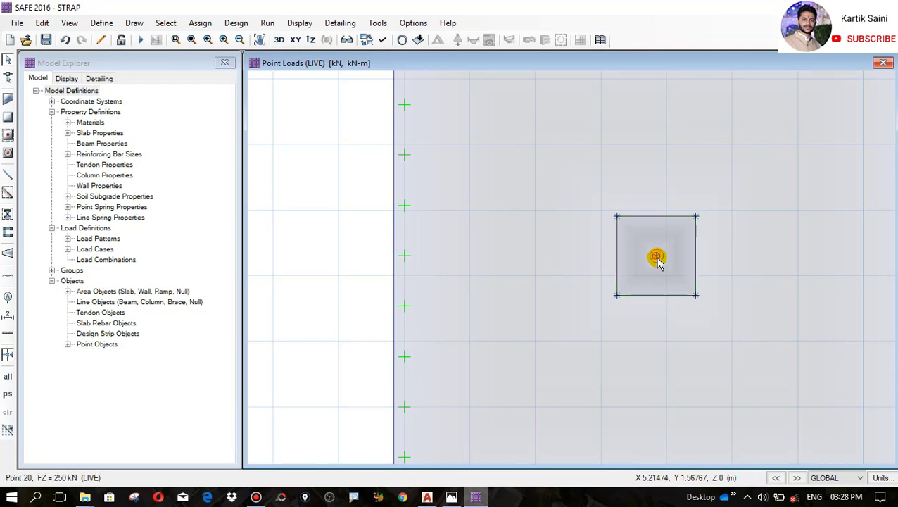
pyautogui.rightClick(656, 258)
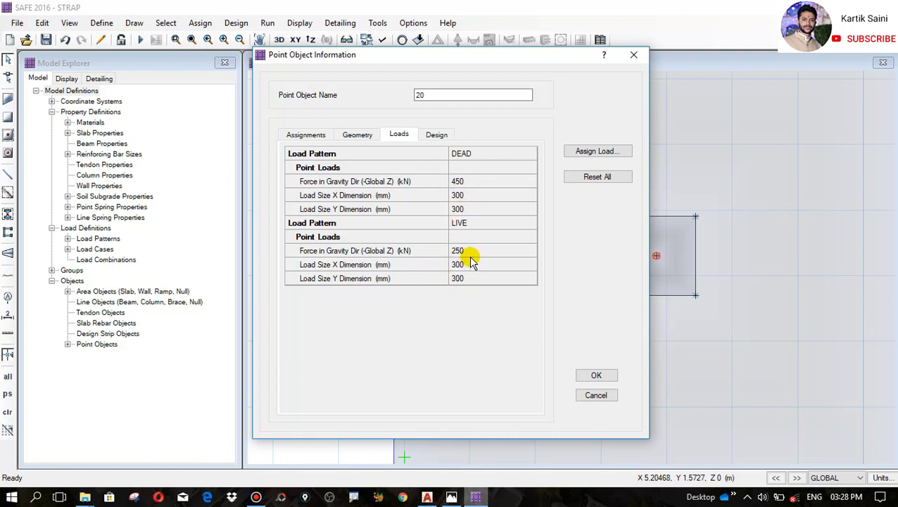
pyautogui.click(595, 375)
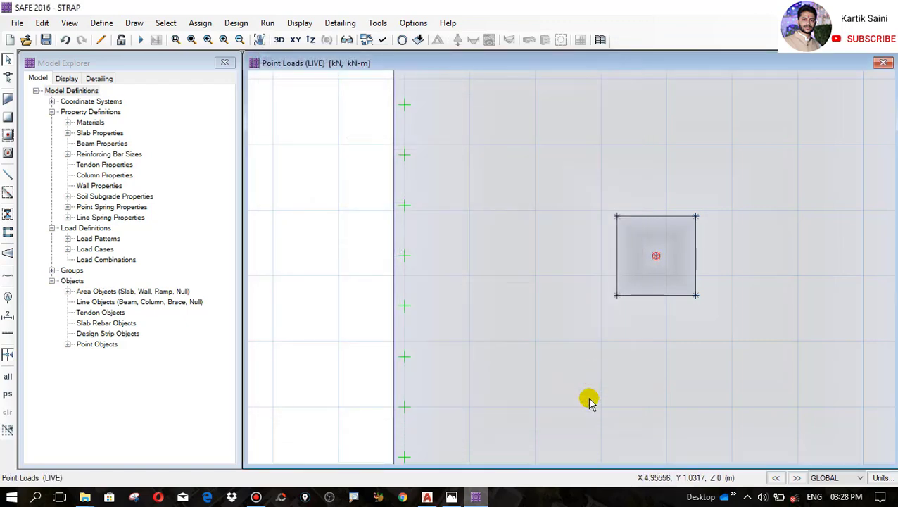
# - Review the defined load patterns and their self weight multipliers, leaving the dialog without changes
pyautogui.scroll(4, 612, 235)
pyautogui.scroll(-3, 619, 263)
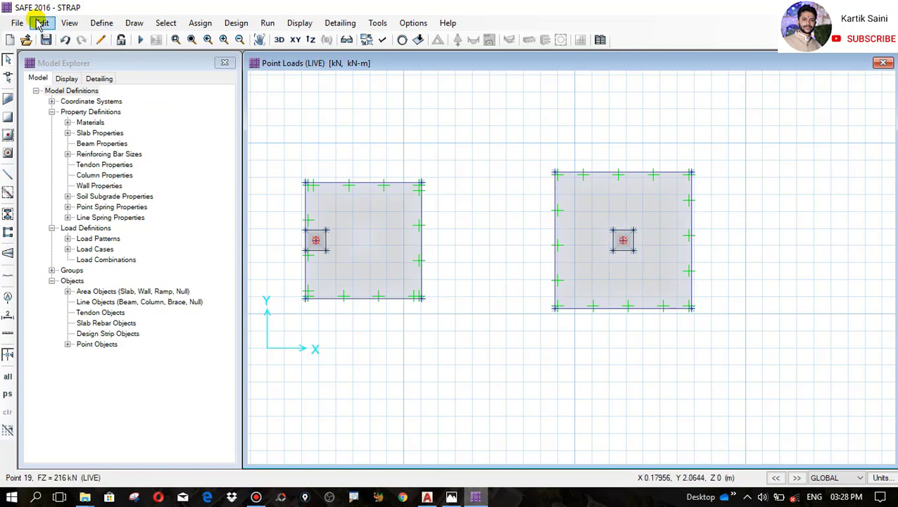
pyautogui.click(102, 24)
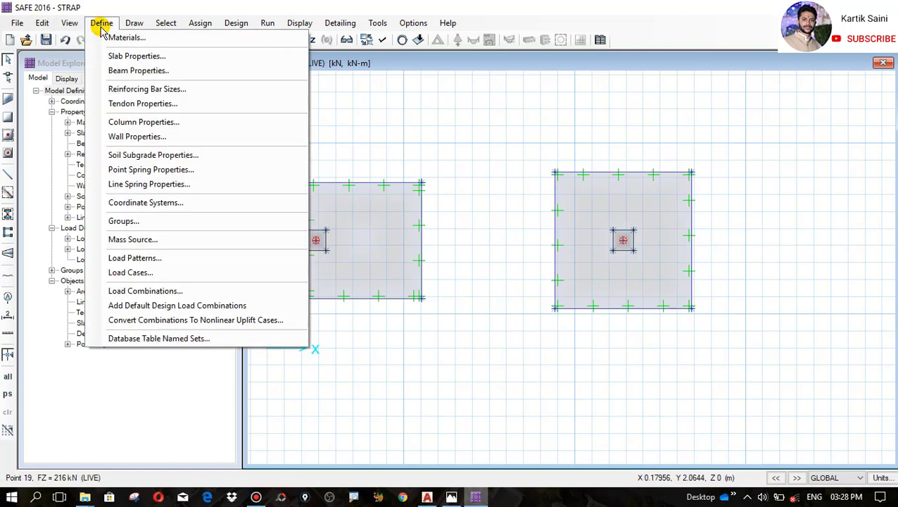
pyautogui.click(130, 257)
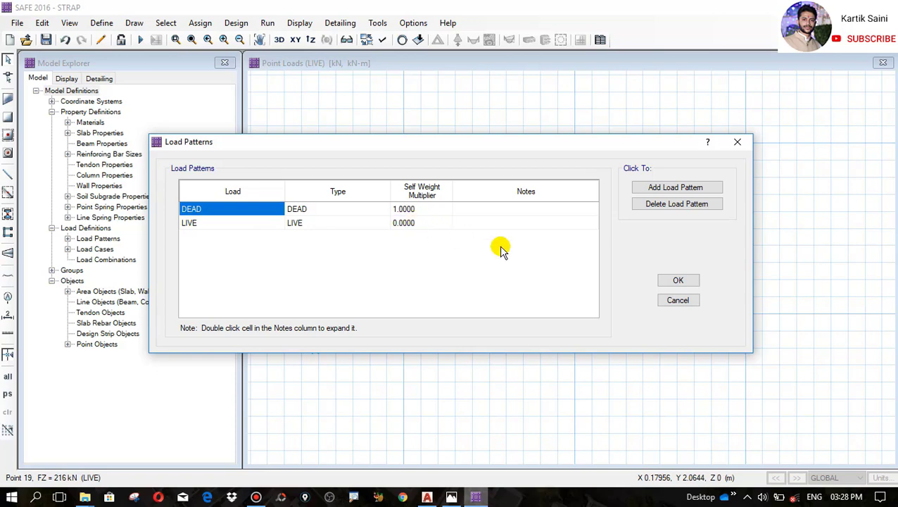
pyautogui.click(677, 301)
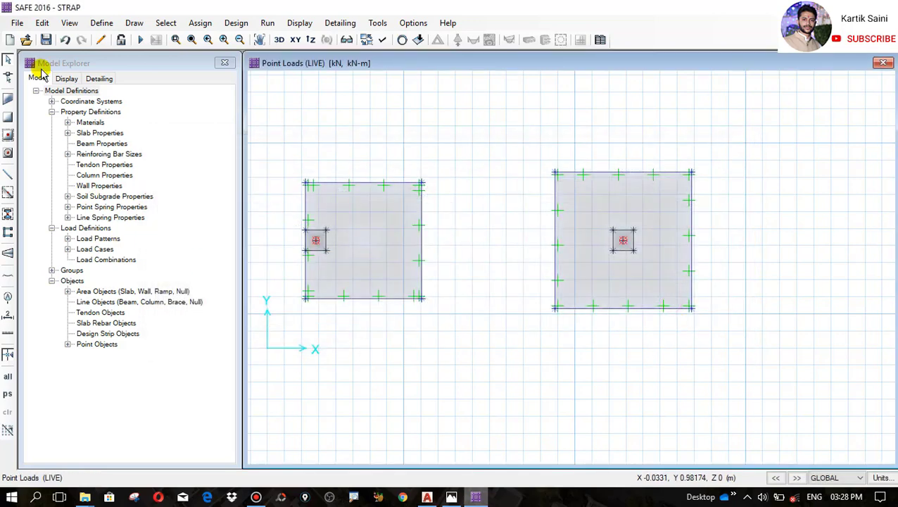
# - Start a new load combination, and consult QUES.jpg in Photos for the service and factored load combinations before returning to SAFE
pyautogui.click(101, 22)
pyautogui.click(145, 291)
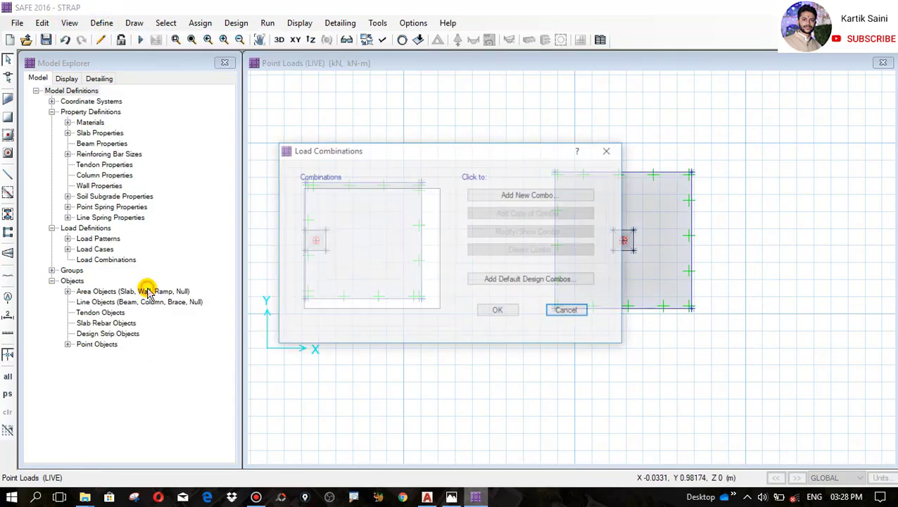
pyautogui.click(502, 195)
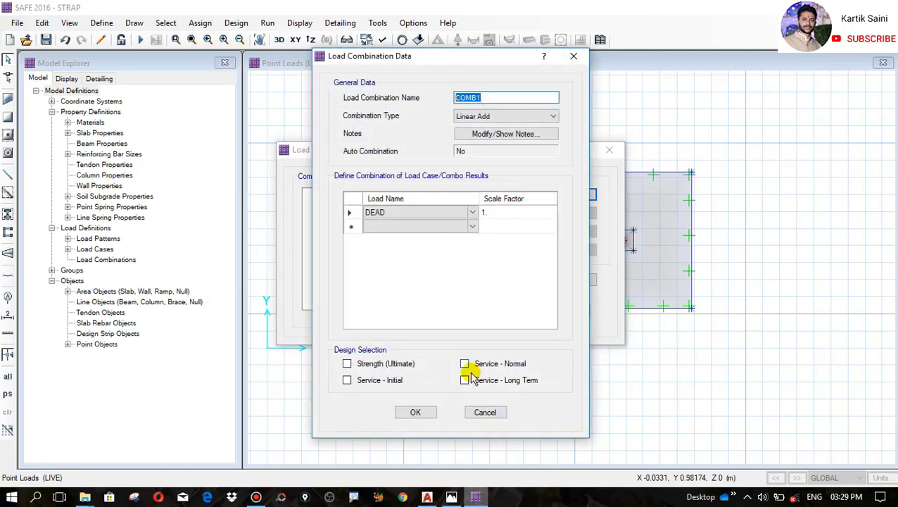
pyautogui.click(452, 497)
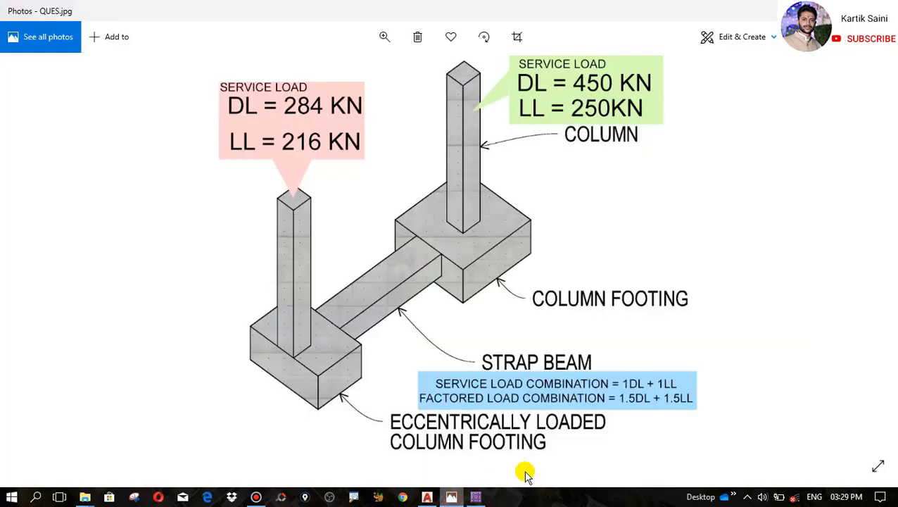
pyautogui.scroll(3, 636, 392)
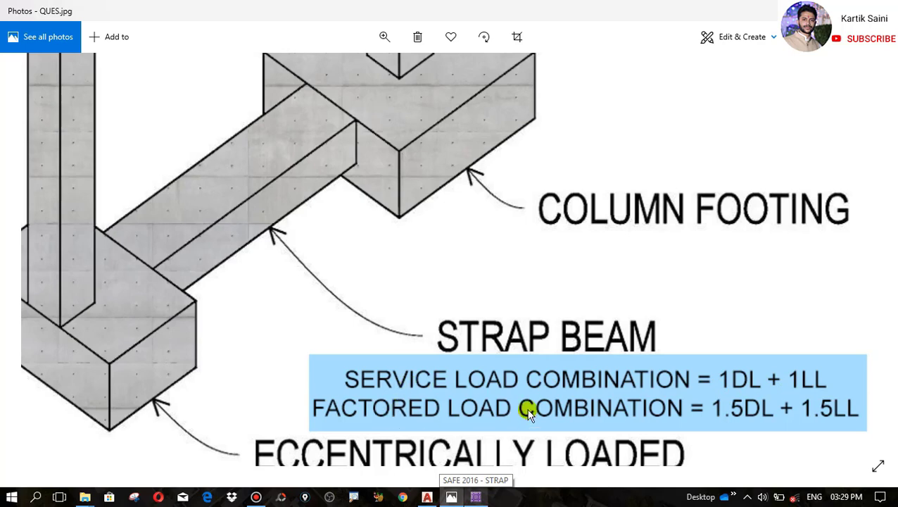
pyautogui.click(477, 498)
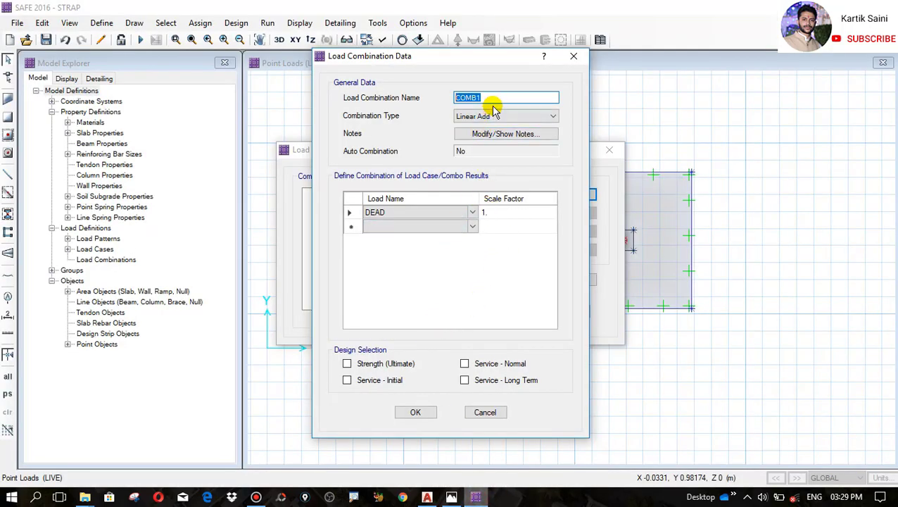
# - Define the combination LL+DL as a linear add of DEAD and LIVE with scale factor 1 each, for Service - Normal design
pyautogui.write('LL+DL')
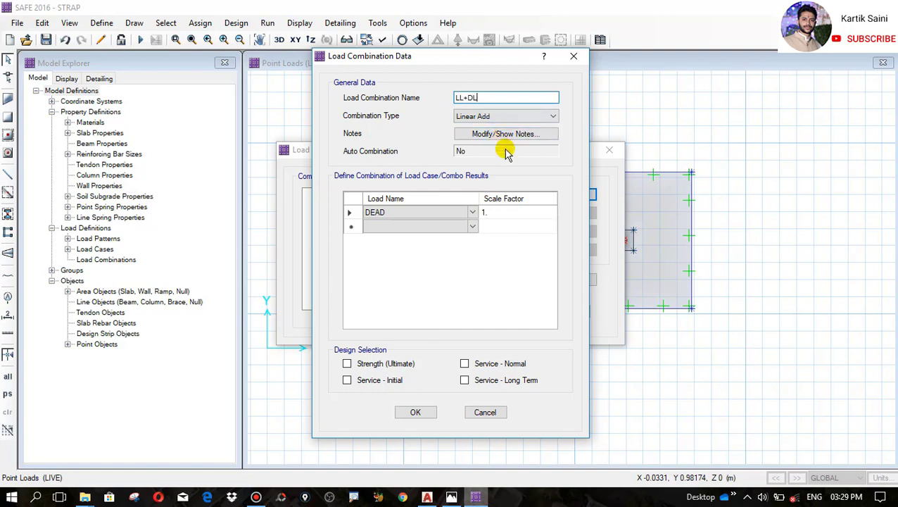
pyautogui.click(472, 232)
pyautogui.click(473, 228)
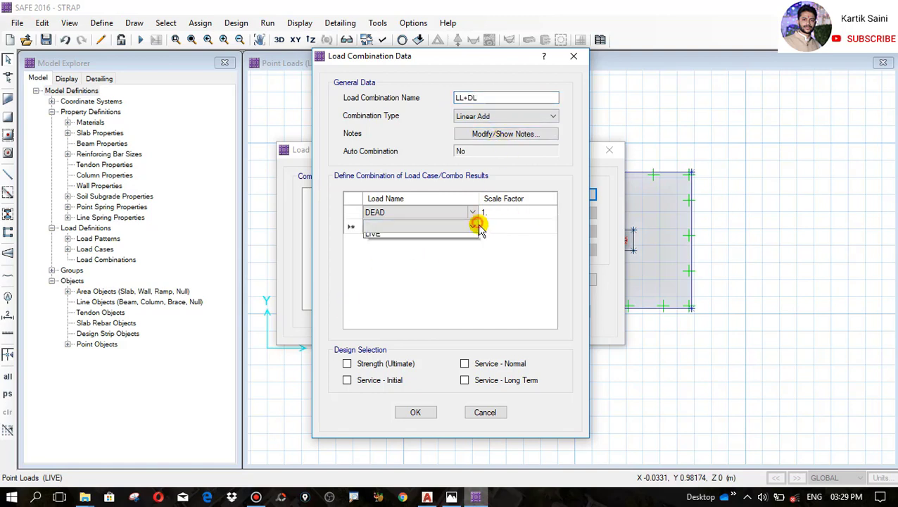
pyautogui.click(432, 245)
pyautogui.click(510, 227)
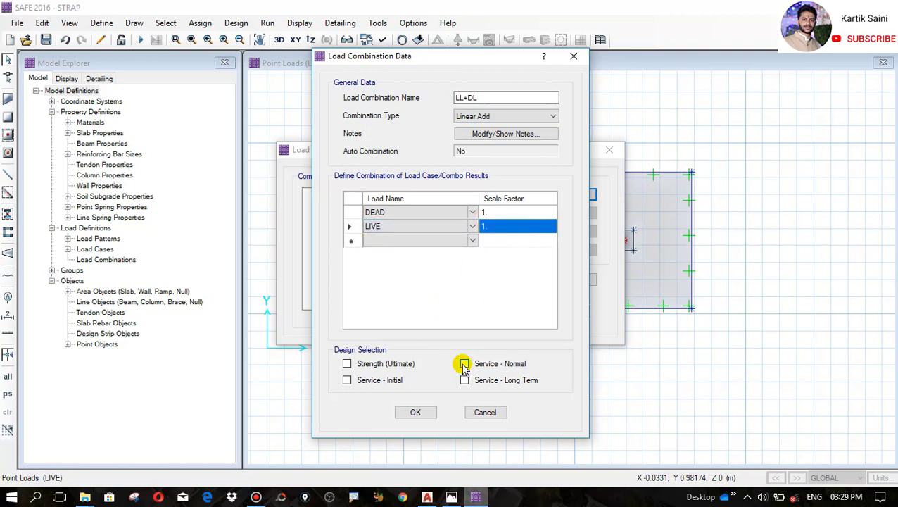
pyautogui.click(426, 410)
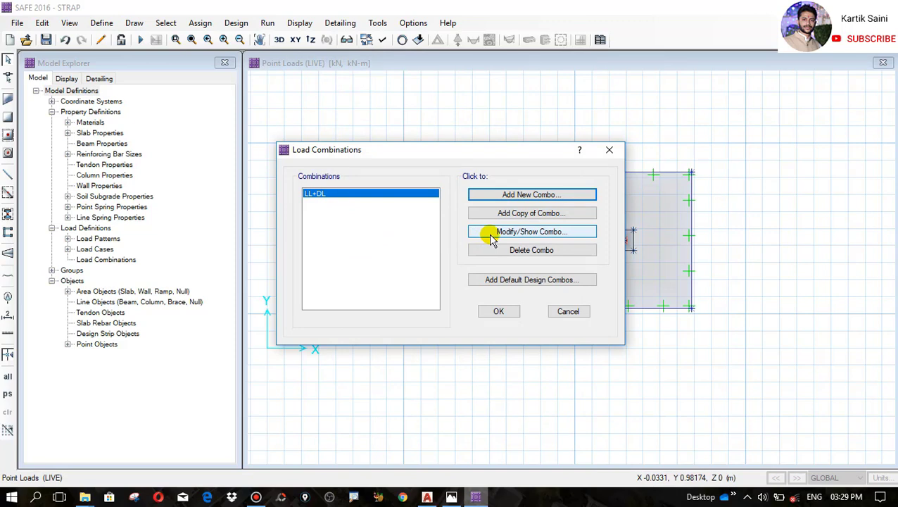
# - Copy the LL+DL combination as 1.5DL+1.5LL, with scale factors of 1.5 for both DEAD and LIVE
pyautogui.click(525, 213)
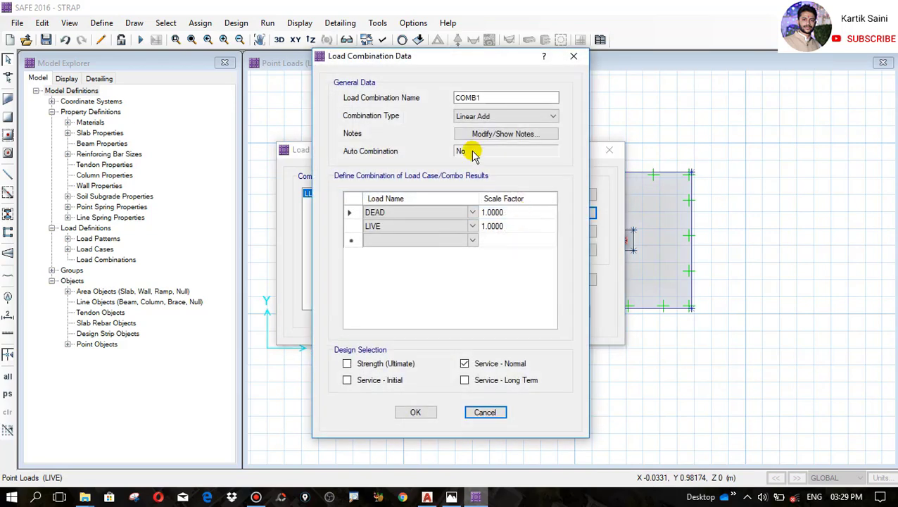
pyautogui.moveTo(491, 99); pyautogui.dragTo(454, 89)
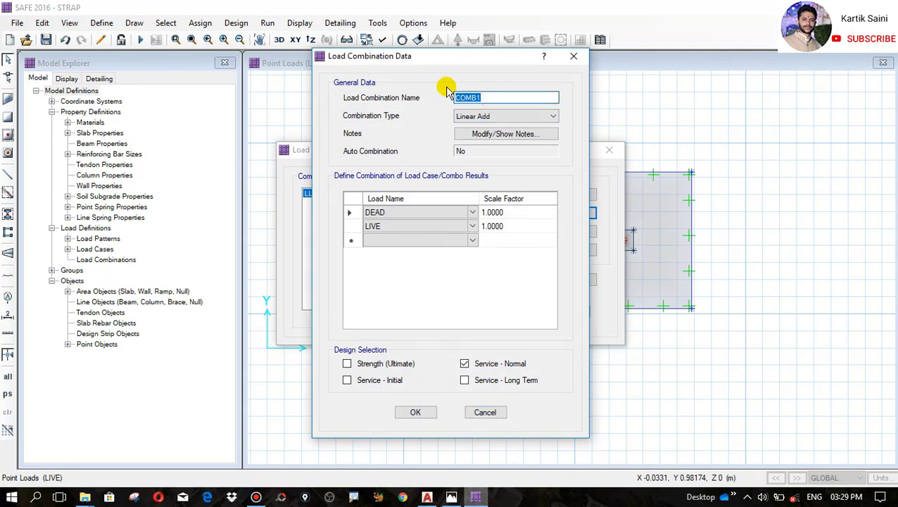
pyautogui.write('1.5DL+1.5LL')
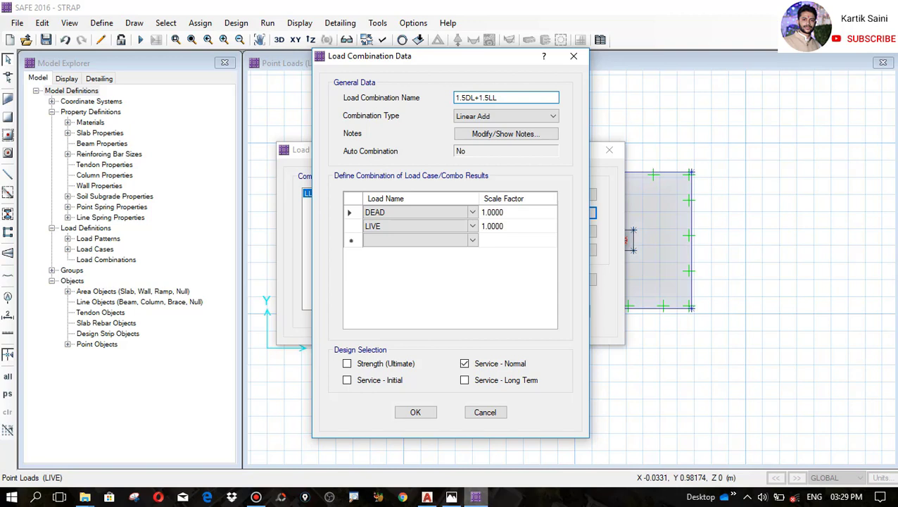
pyautogui.click(511, 213)
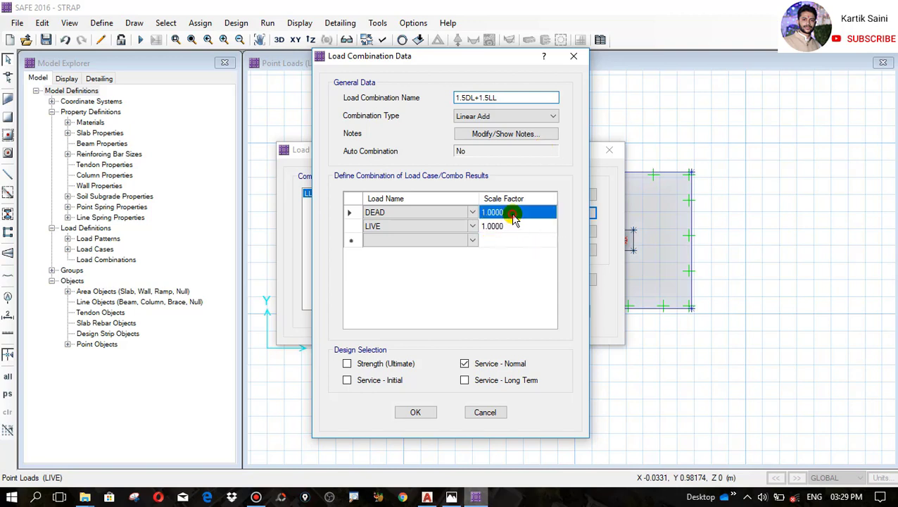
pyautogui.click(512, 215)
pyautogui.write('1.5')
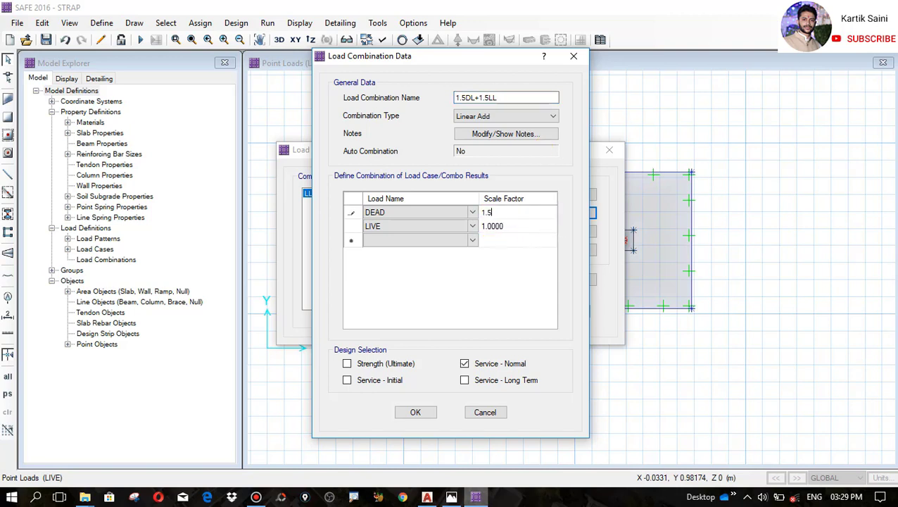
pyautogui.press('Return')
pyautogui.write('1.5')
# - Switch the 1.5DL+1.5LL combination's design selection from Service - Normal to Strength (Ultimate) and accept it
pyautogui.click(464, 363)
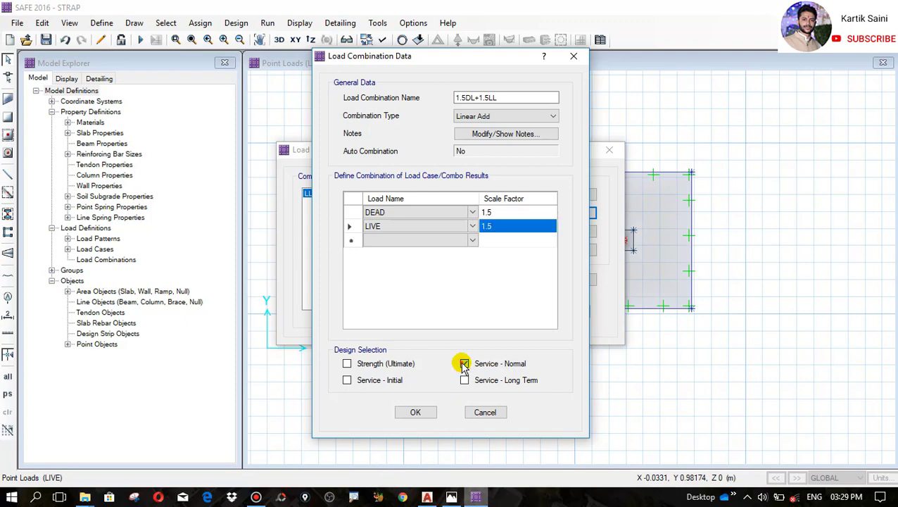
pyautogui.click(347, 364)
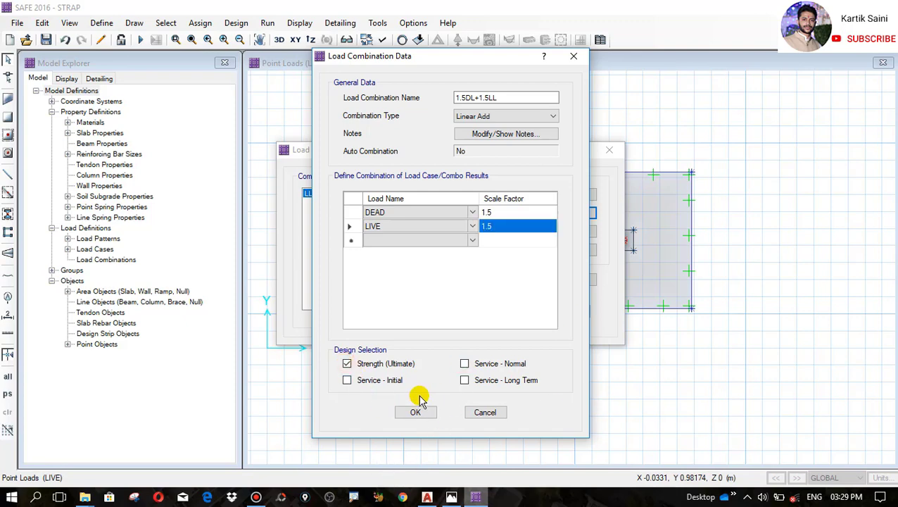
pyautogui.click(416, 411)
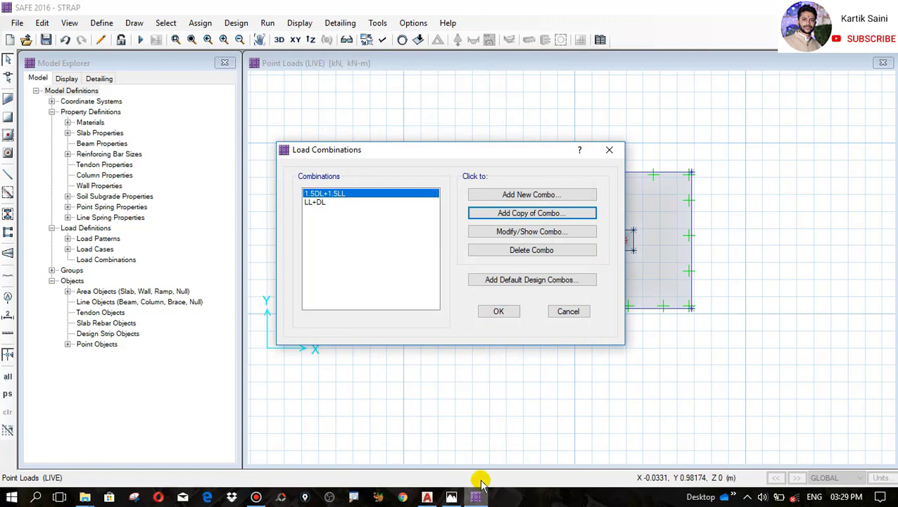
# - Recheck the required load combinations in QUES.jpg in Photos, and accept the defined combinations back in SAFE
pyautogui.click(451, 497)
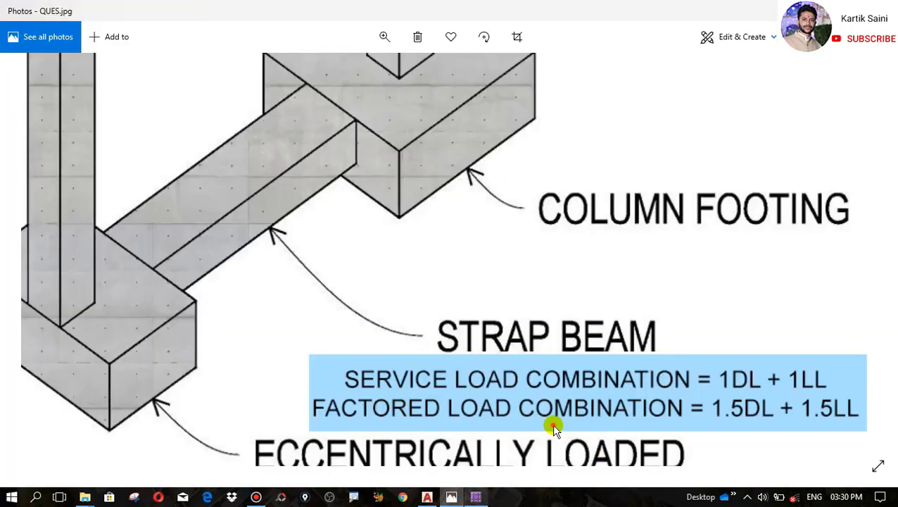
pyautogui.moveTo(553, 426); pyautogui.dragTo(515, 411)
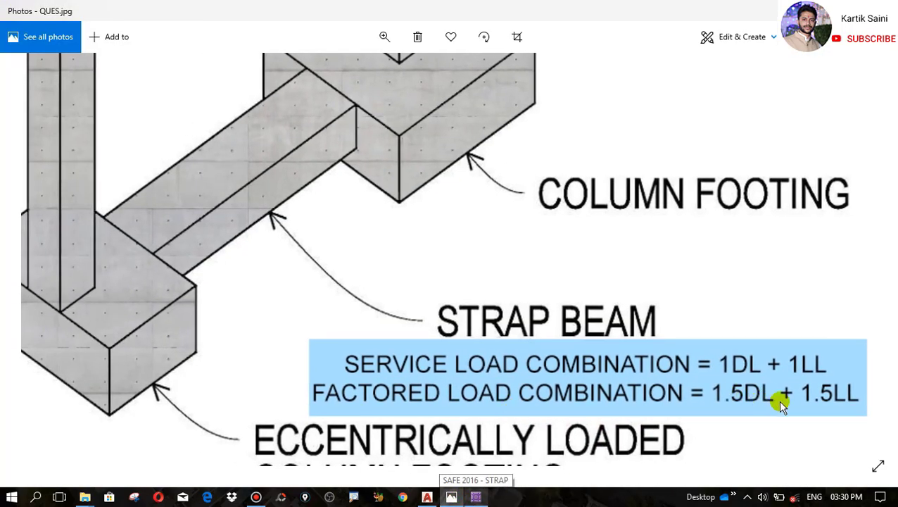
pyautogui.click(476, 496)
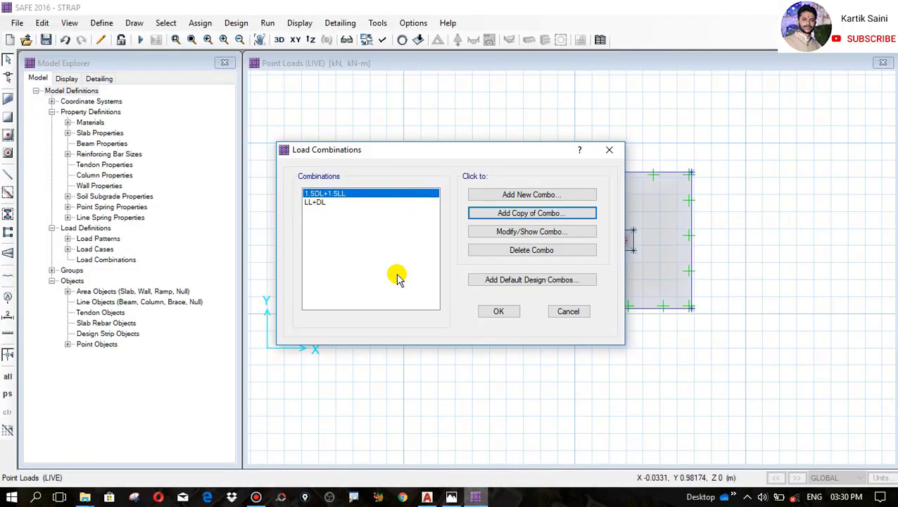
pyautogui.click(500, 311)
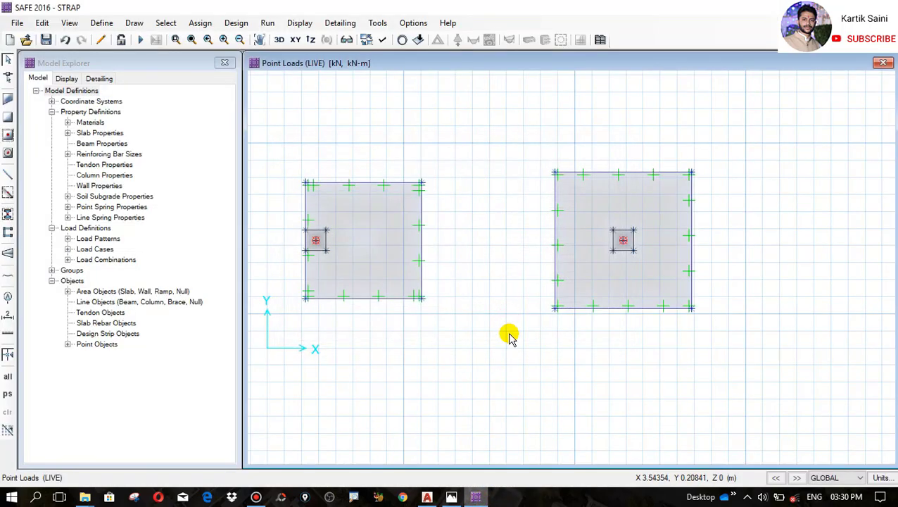
pyautogui.scroll(-2, 519, 293)
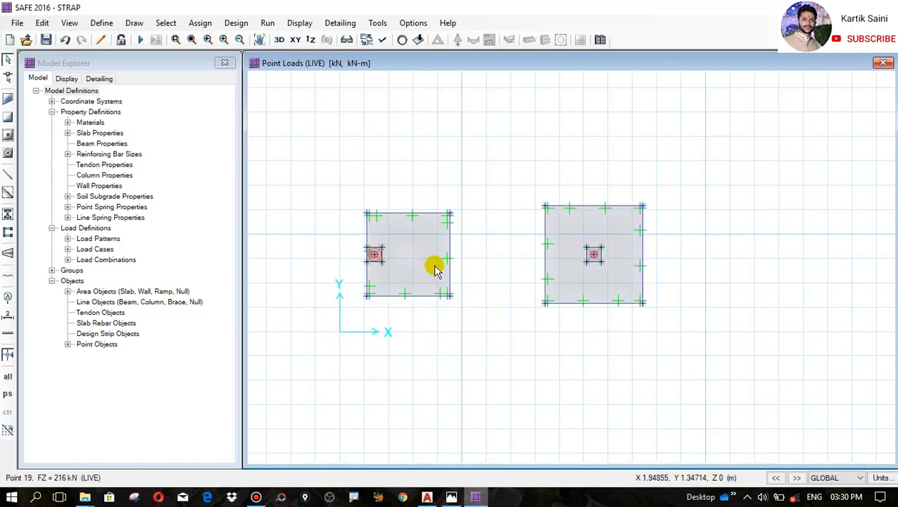
pyautogui.scroll(1, 434, 269)
pyautogui.scroll(1, 483, 292)
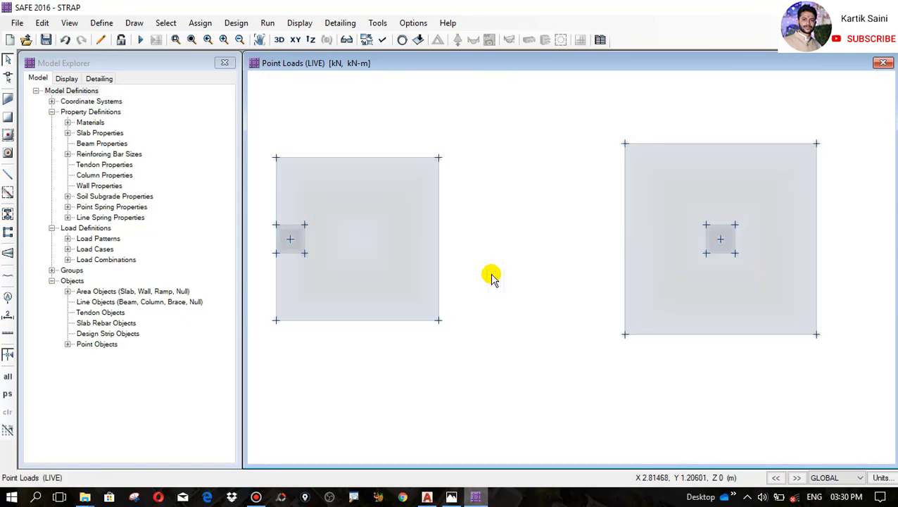
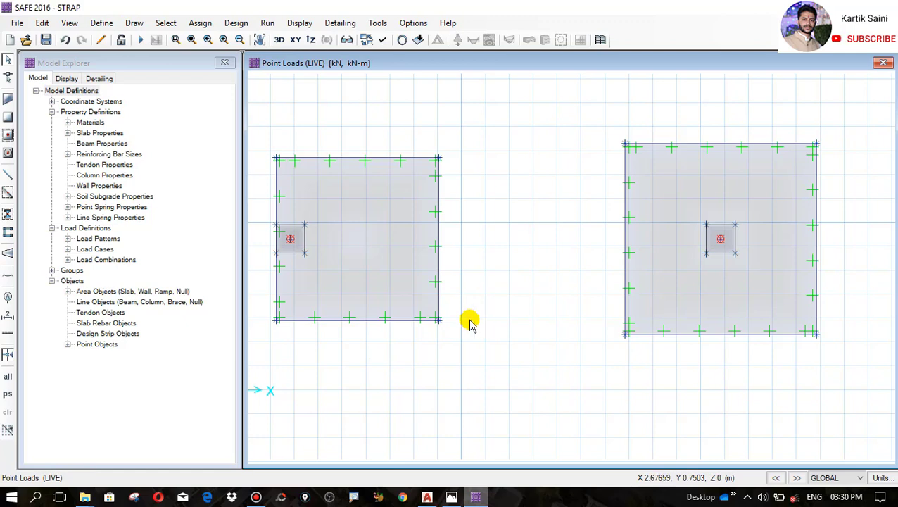
# - Set the design code to IS 456-2000 in the design preferences
pyautogui.click(238, 23)
pyautogui.click(252, 34)
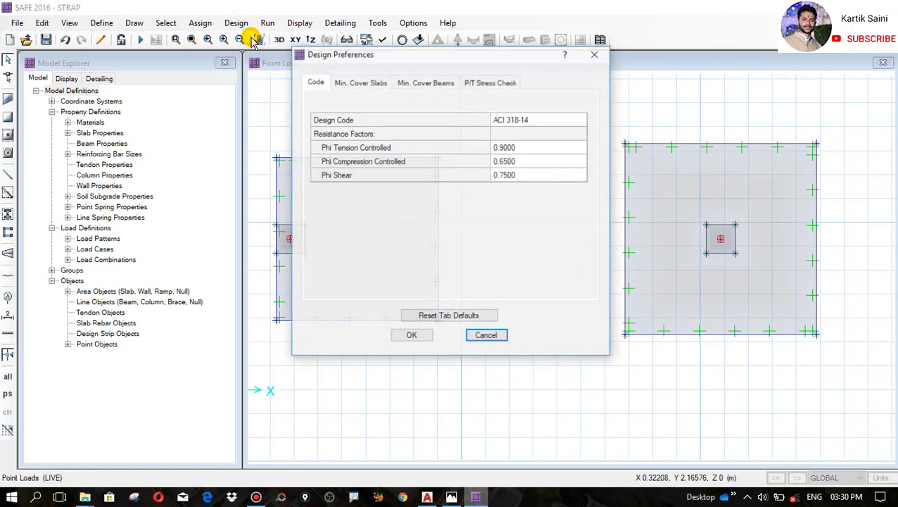
pyautogui.click(575, 121)
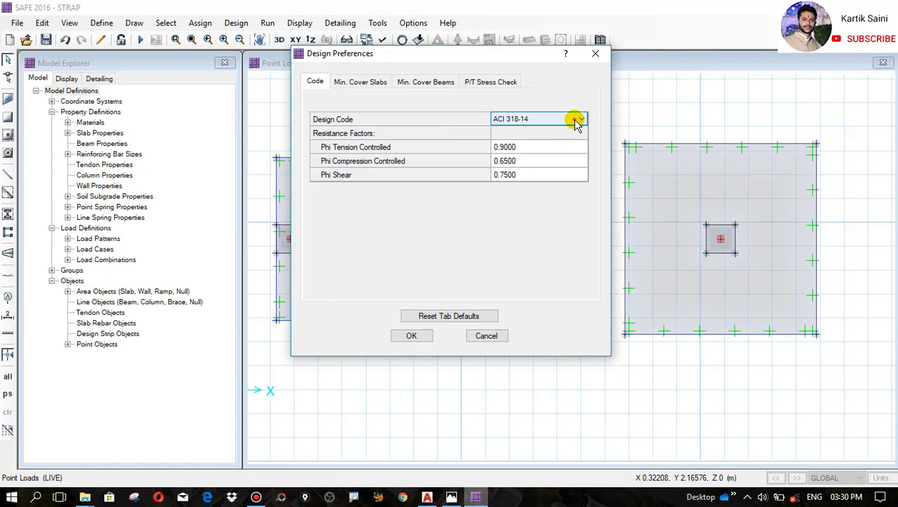
pyautogui.click(577, 120)
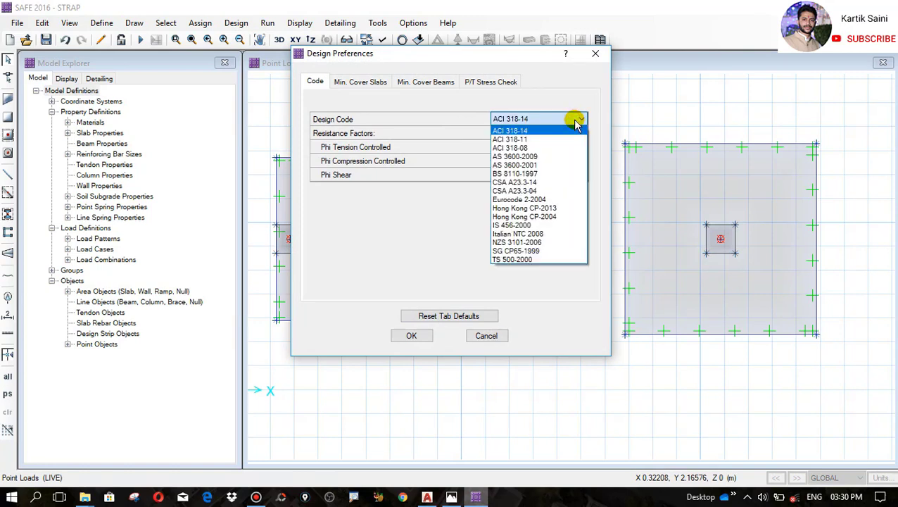
pyautogui.click(515, 225)
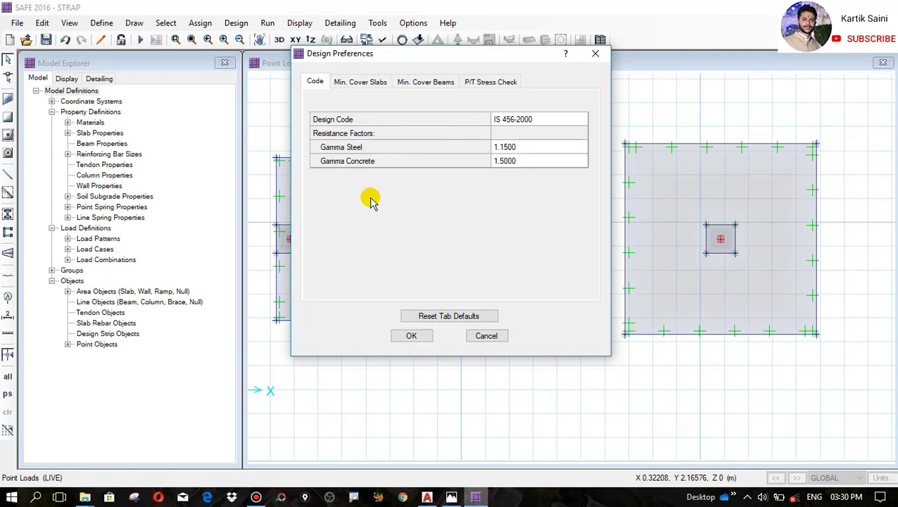
# - Set the slabs' minimum clear cover for non-prestressed reinforcement to 50 mm at both top and bottom
pyautogui.click(358, 83)
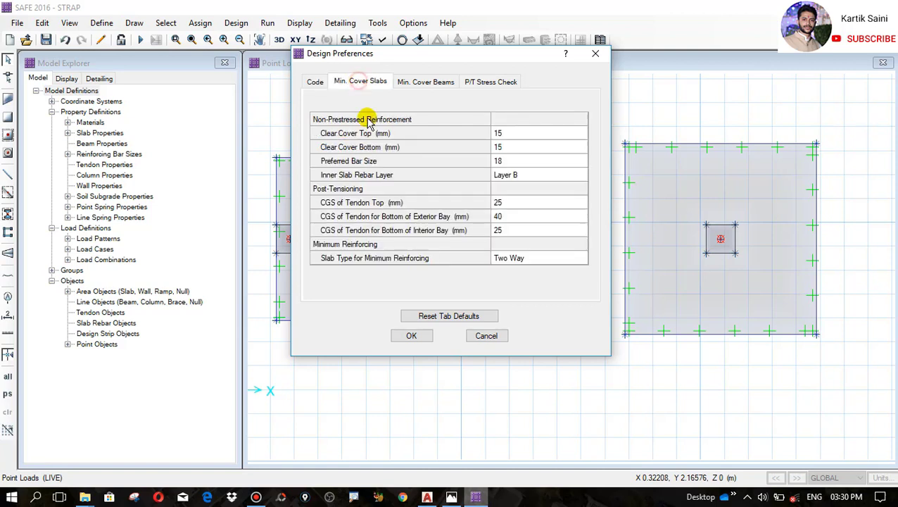
pyautogui.click(517, 133)
pyautogui.click(518, 132)
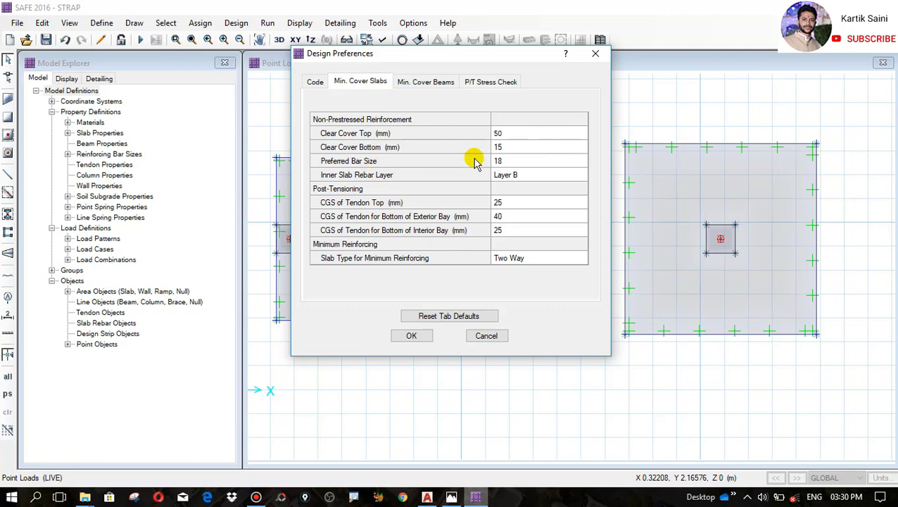
pyautogui.click(518, 150)
pyautogui.click(519, 151)
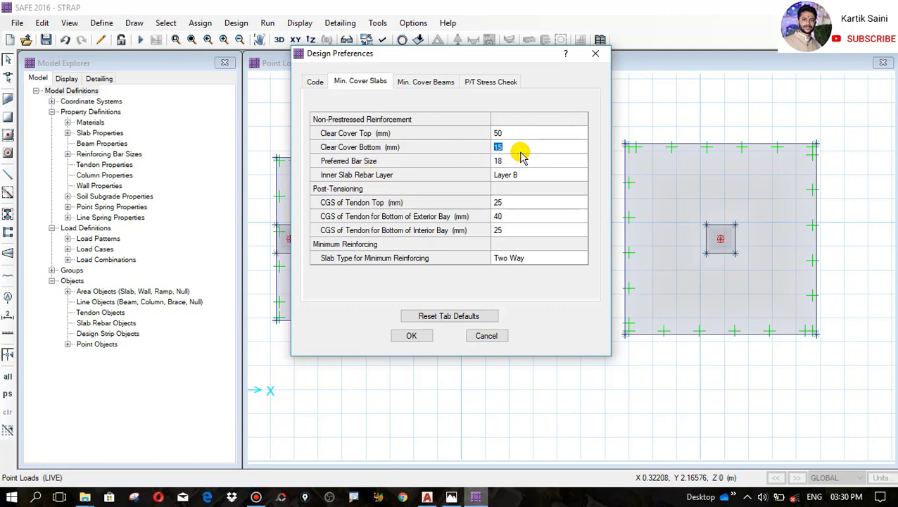
pyautogui.write('50')
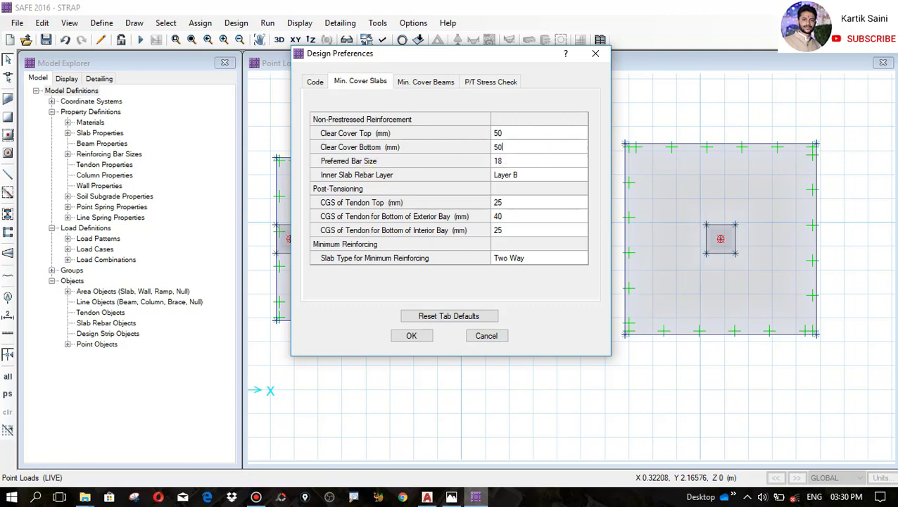
# - Change the slabs' top clear cover to 40 mm and set the preferred bar size to 12
pyautogui.click(507, 132)
pyautogui.click(508, 133)
pyautogui.write('40')
pyautogui.click(513, 161)
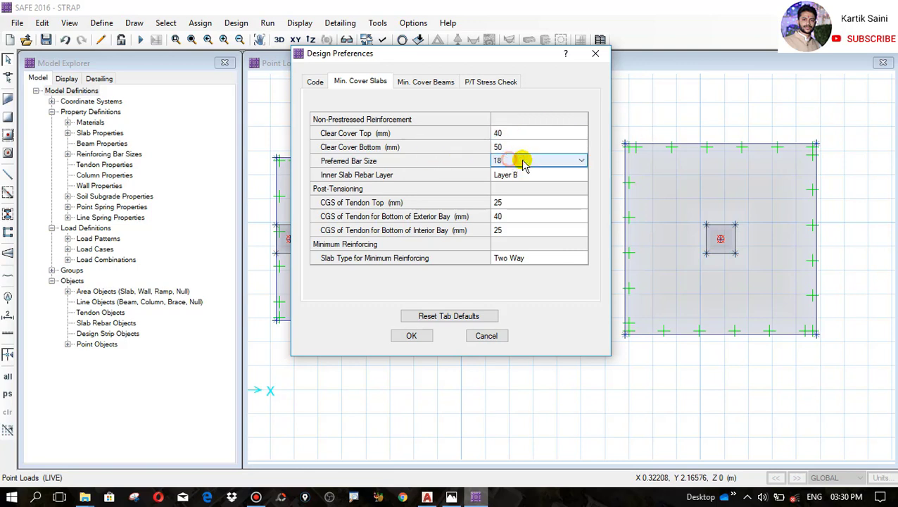
pyautogui.click(555, 161)
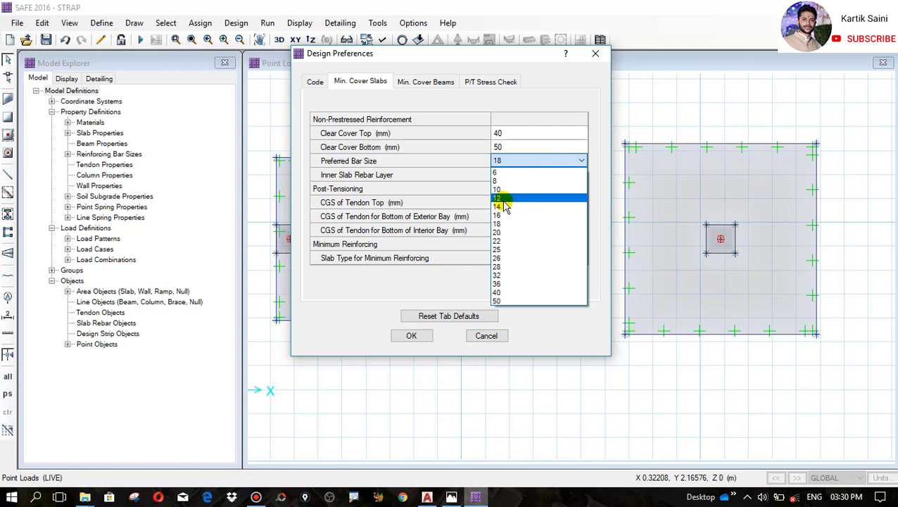
pyautogui.click(500, 198)
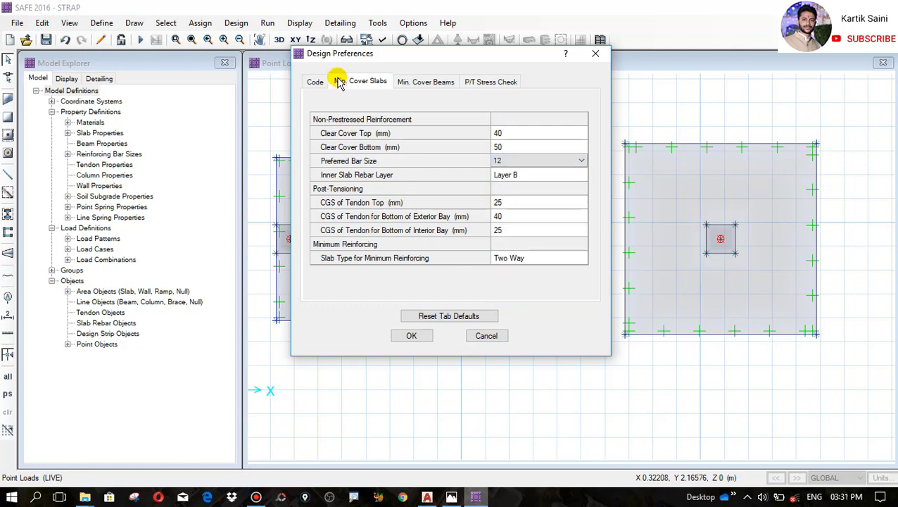
# - Set the beams' minimum clear cover for non-prestressed reinforcement to 50 mm at both top and bottom
pyautogui.click(412, 83)
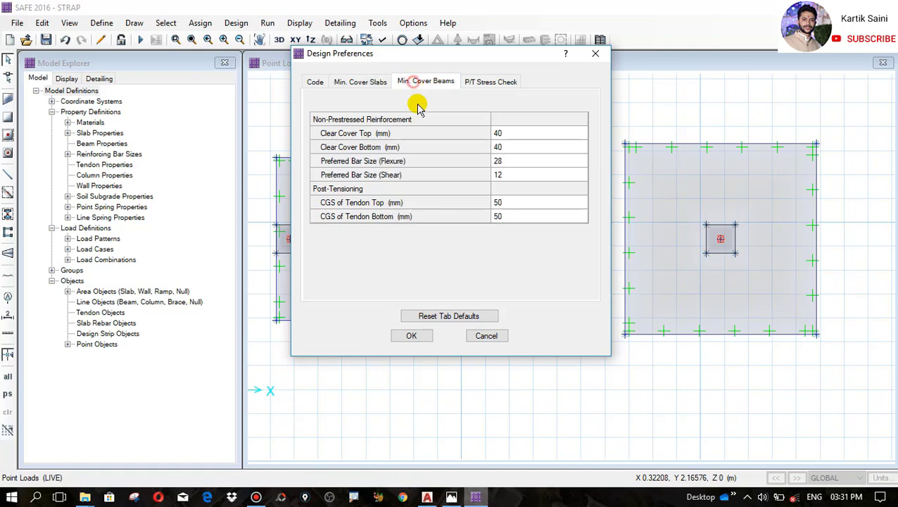
pyautogui.click(513, 135)
pyautogui.click(514, 135)
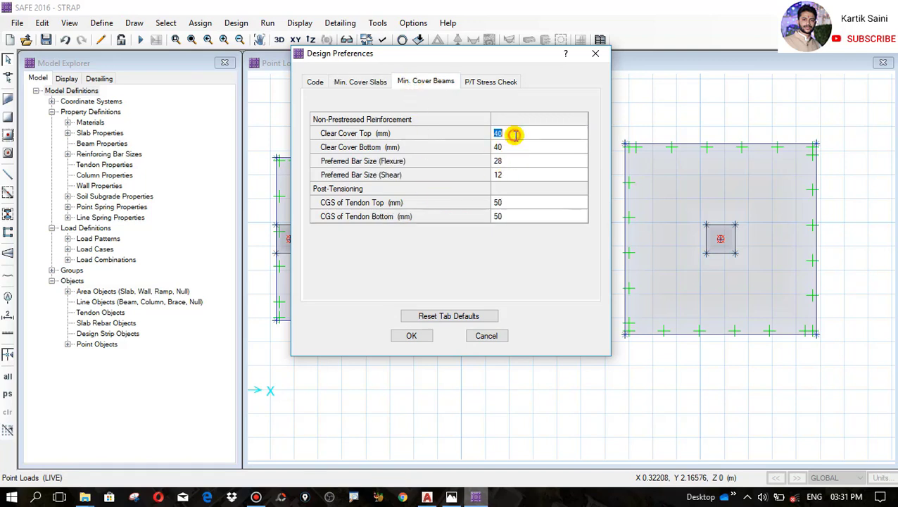
pyautogui.write('50')
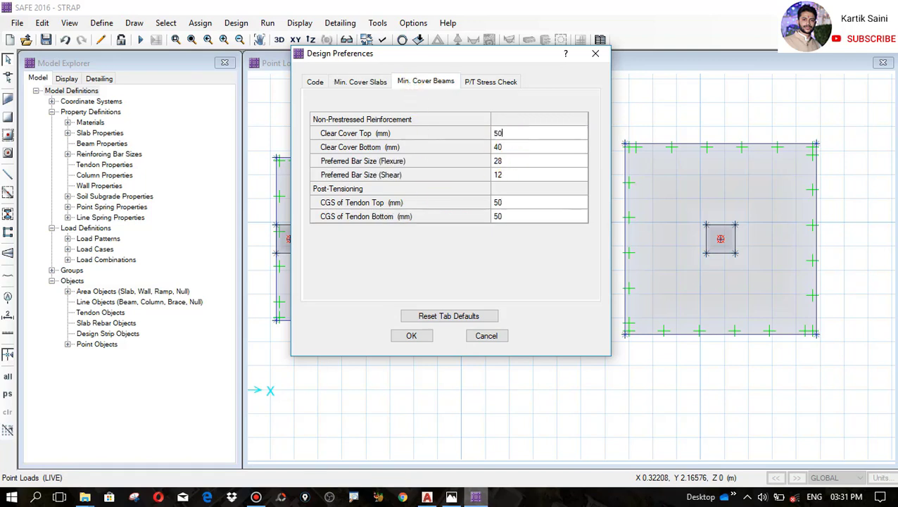
pyautogui.click(513, 147)
pyautogui.click(515, 147)
pyautogui.write('5')
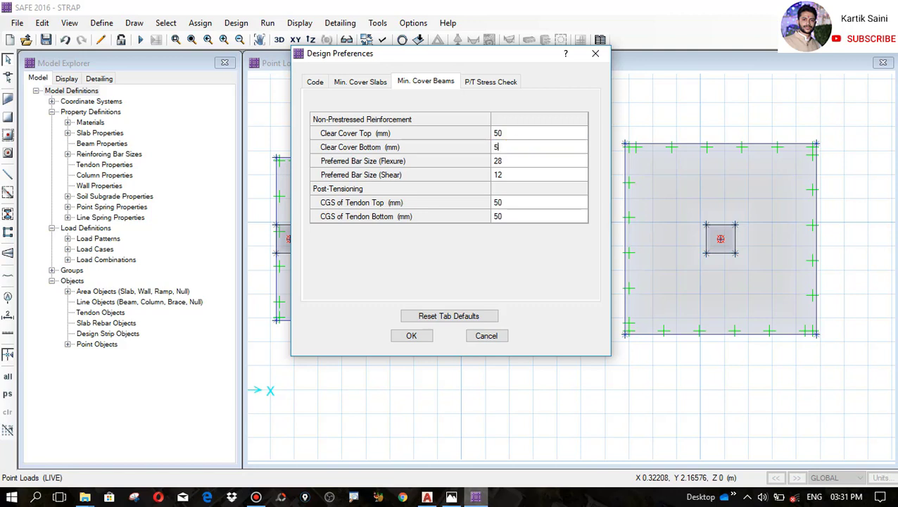
# - Set the beams' preferred flexural bar size to 20, keep 12 for shear, and accept the design preferences
pyautogui.click(504, 162)
pyautogui.click(536, 163)
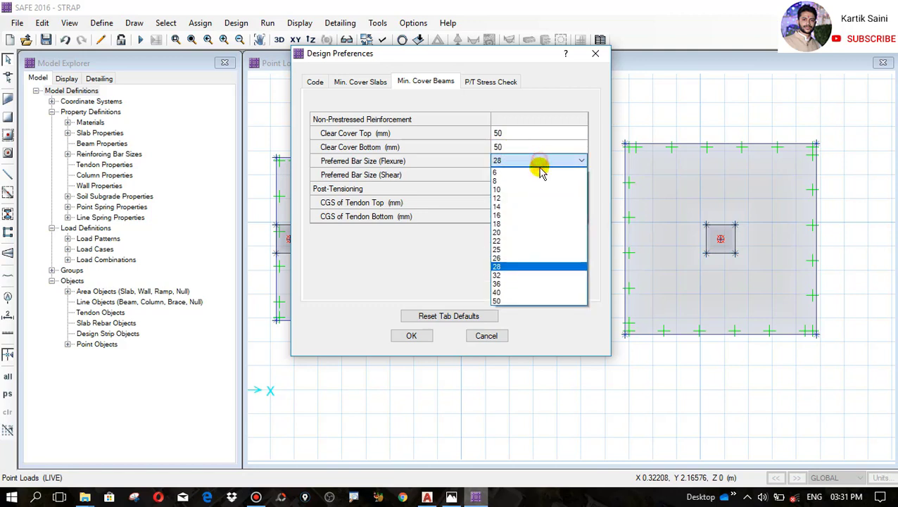
pyautogui.click(525, 233)
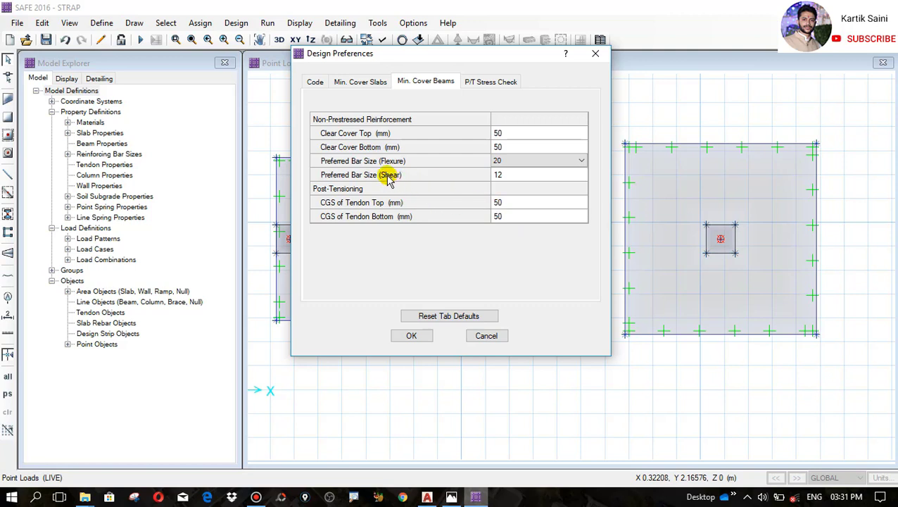
pyautogui.click(560, 175)
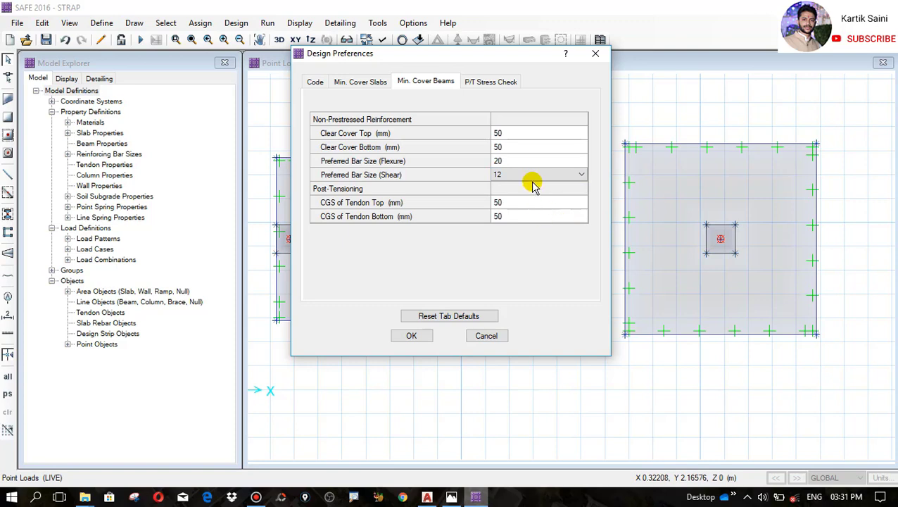
pyautogui.click(420, 335)
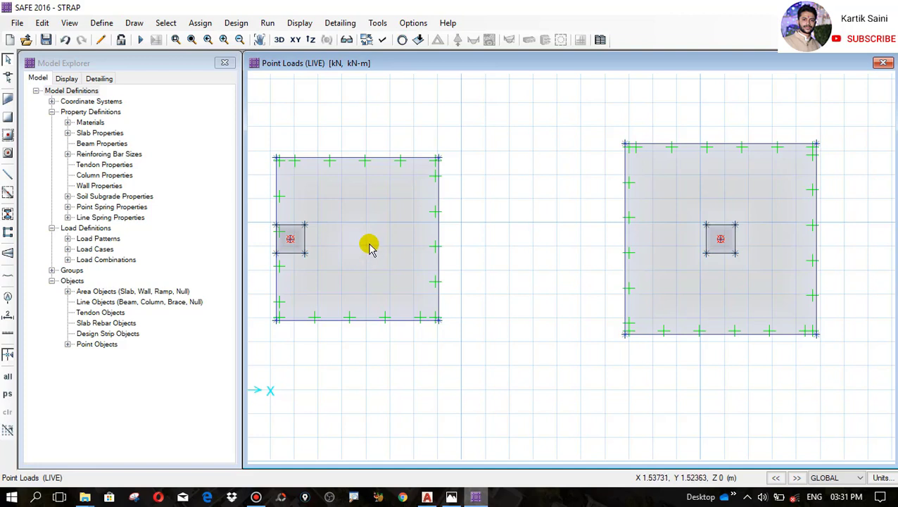
# - Run the analysis and design of the two-footing model
pyautogui.click(268, 21)
pyautogui.click(291, 58)
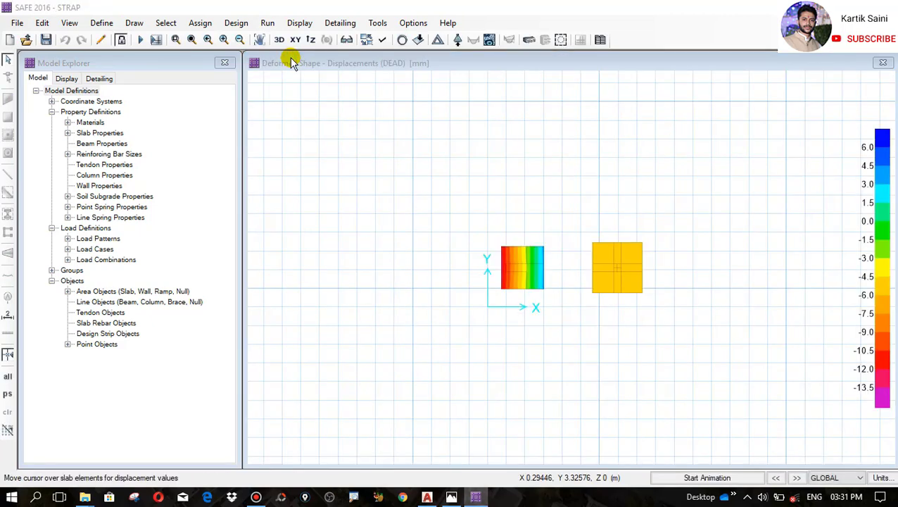
pyautogui.scroll(4, 525, 278)
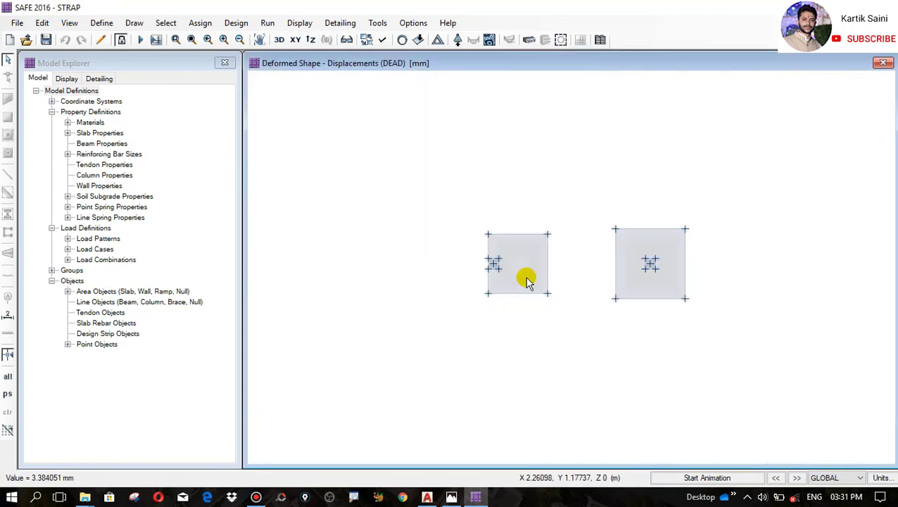
# - Display the deformed shape with displacement contours for the LL+DL load combination
pyautogui.click(299, 22)
pyautogui.click(335, 82)
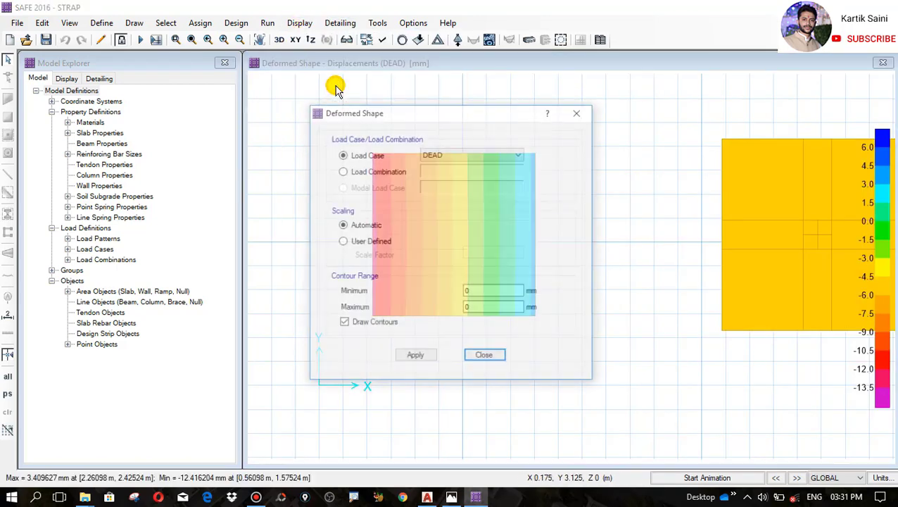
pyautogui.click(362, 174)
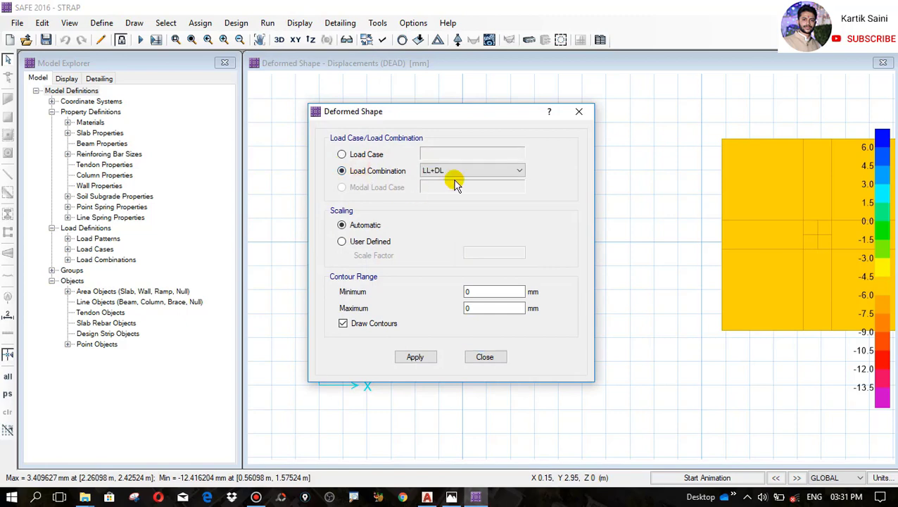
pyautogui.click(429, 357)
pyautogui.click(485, 358)
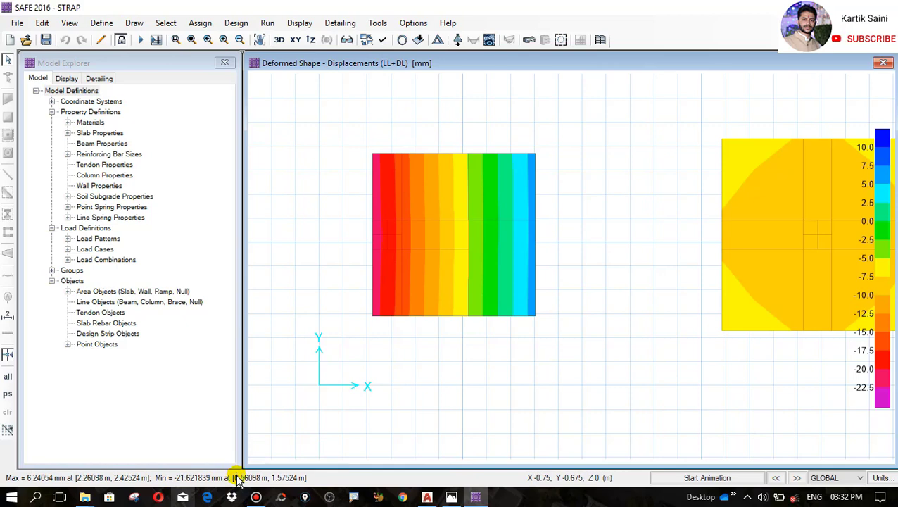
# - Check the settlement value used in the subgrade modulus calculation in AutoCAD's METER.dwg, and return to SAFE
pyautogui.click(426, 497)
pyautogui.scroll(-3, 415, 341)
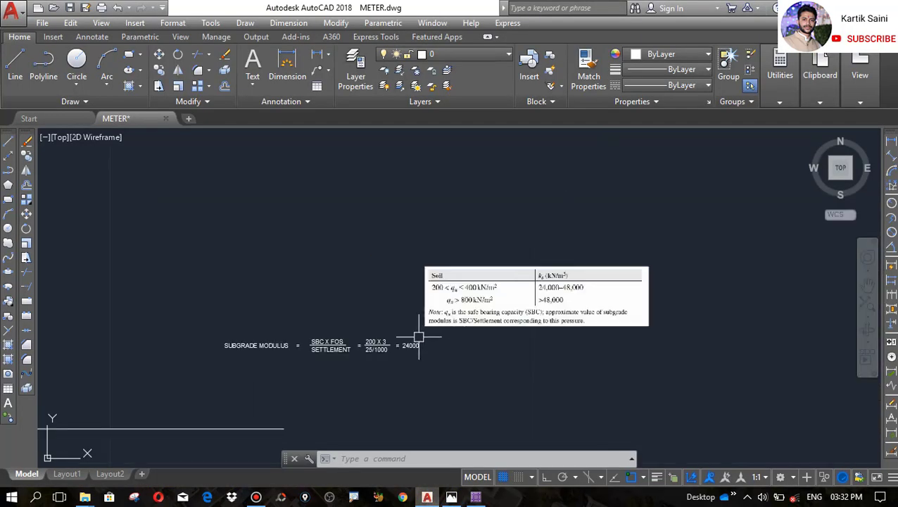
pyautogui.scroll(4, 246, 390)
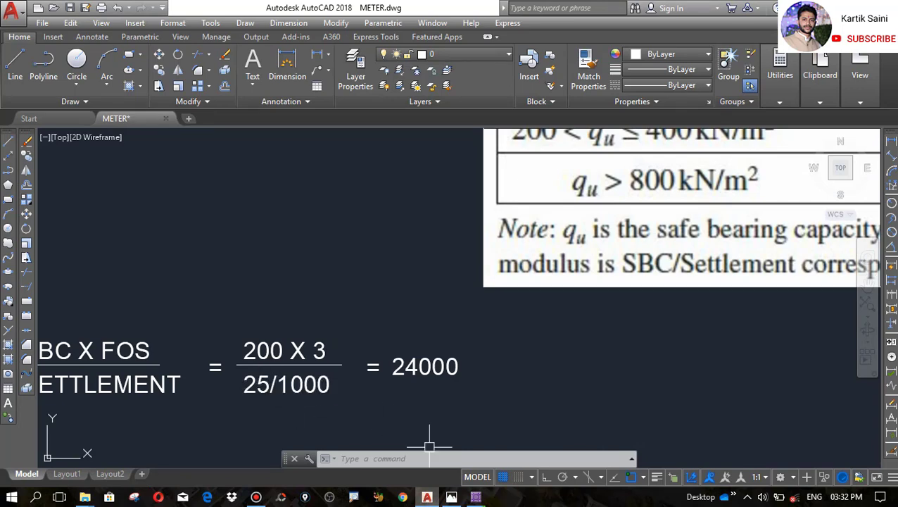
pyautogui.click(476, 496)
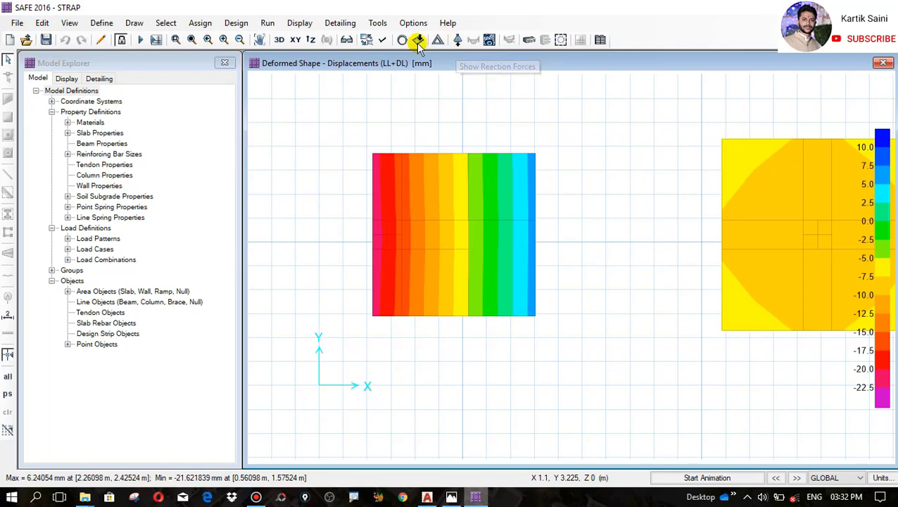
# - Display the soil pressure contours on the deformed shape for the LL+DL load combination
pyautogui.click(298, 23)
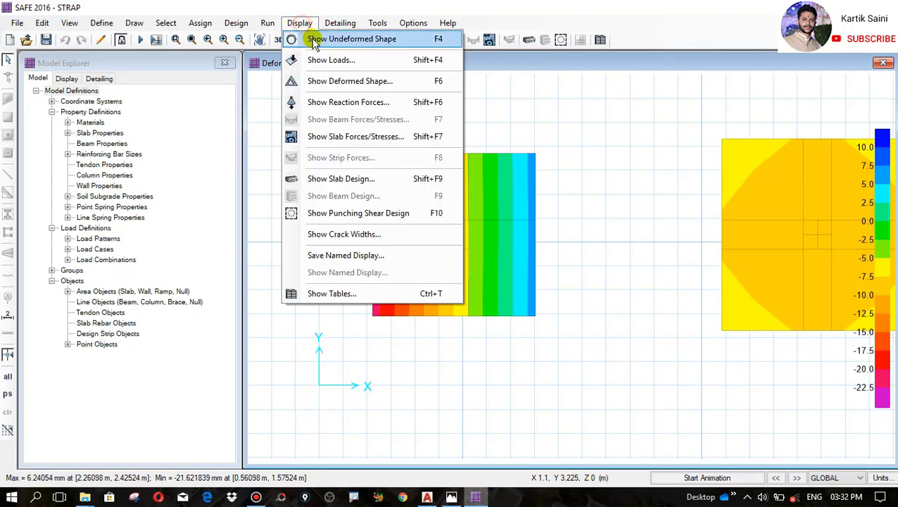
pyautogui.click(340, 103)
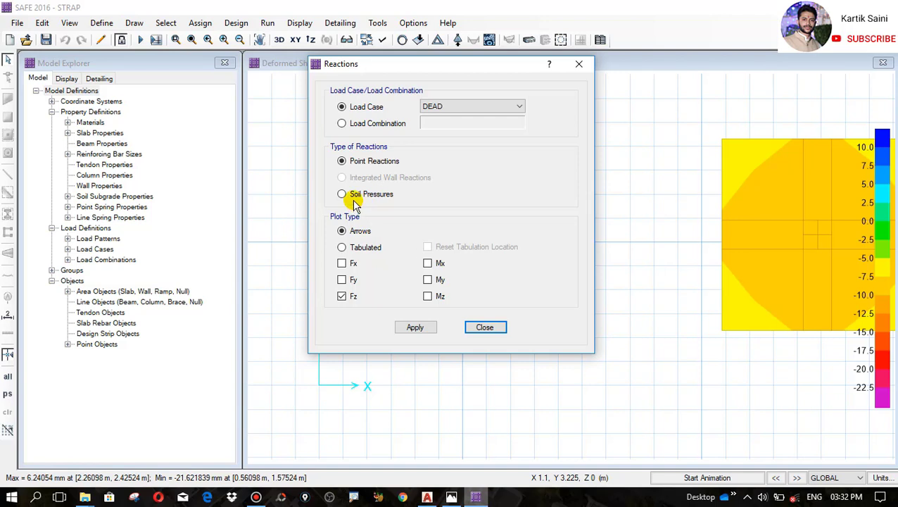
pyautogui.click(343, 194)
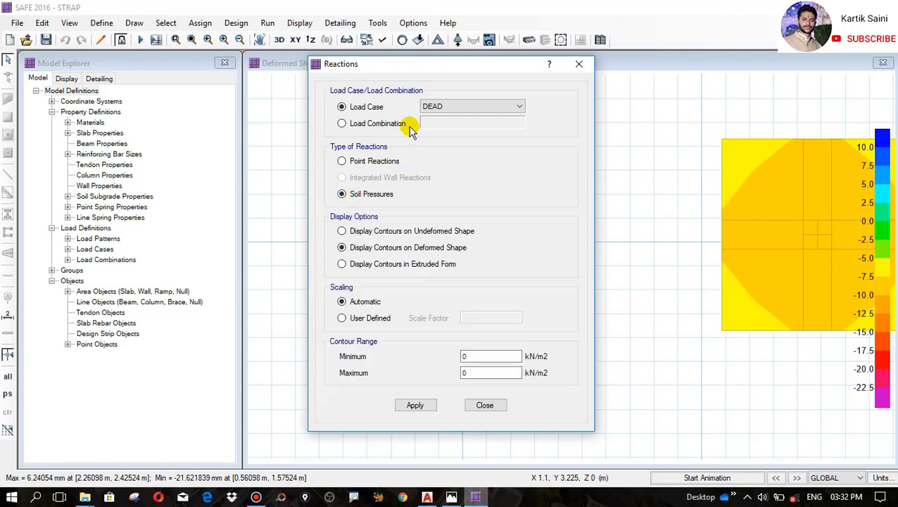
pyautogui.click(361, 123)
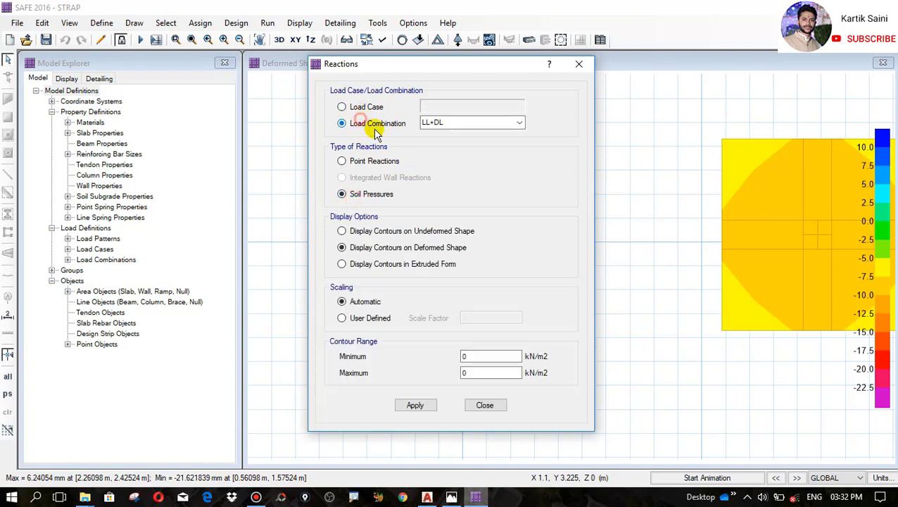
pyautogui.click(405, 405)
pyautogui.click(485, 406)
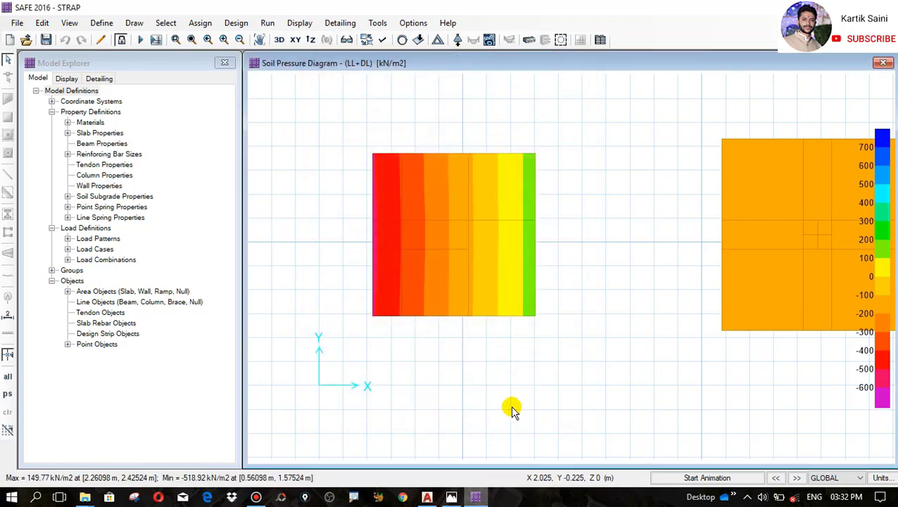
# - Examine the soil pressure values across both footings, especially at the column edge of the eccentric footing
pyautogui.scroll(-1, 361, 340)
pyautogui.scroll(1, 721, 282)
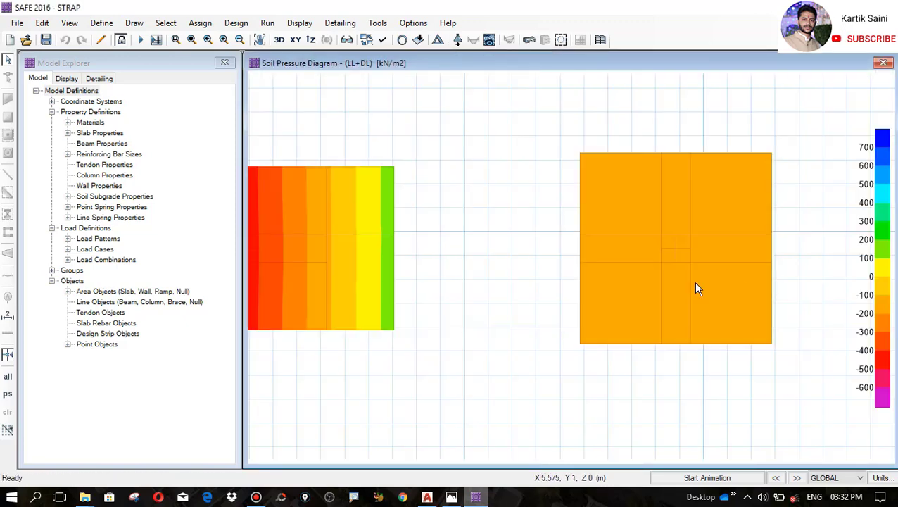
pyautogui.moveTo(692, 286)
pyautogui.moveTo(635, 289)
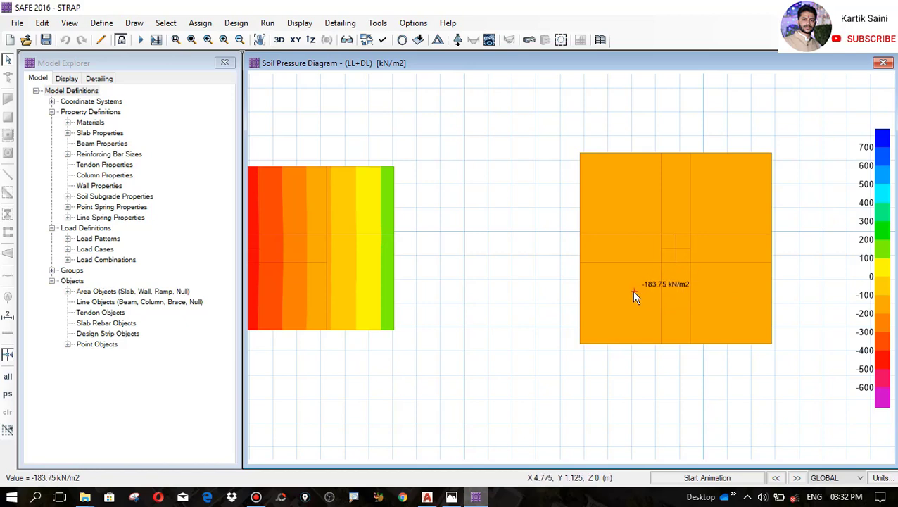
pyautogui.scroll(-1, 713, 296)
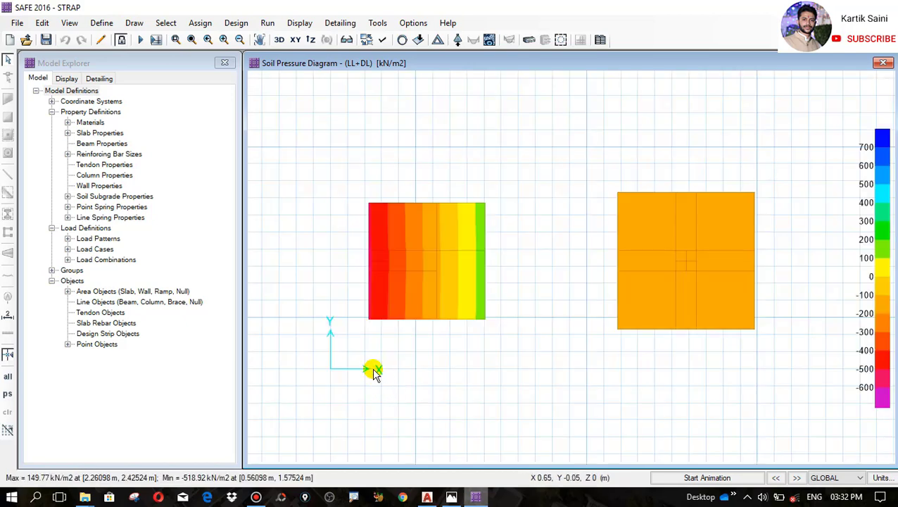
pyautogui.scroll(2, 373, 352)
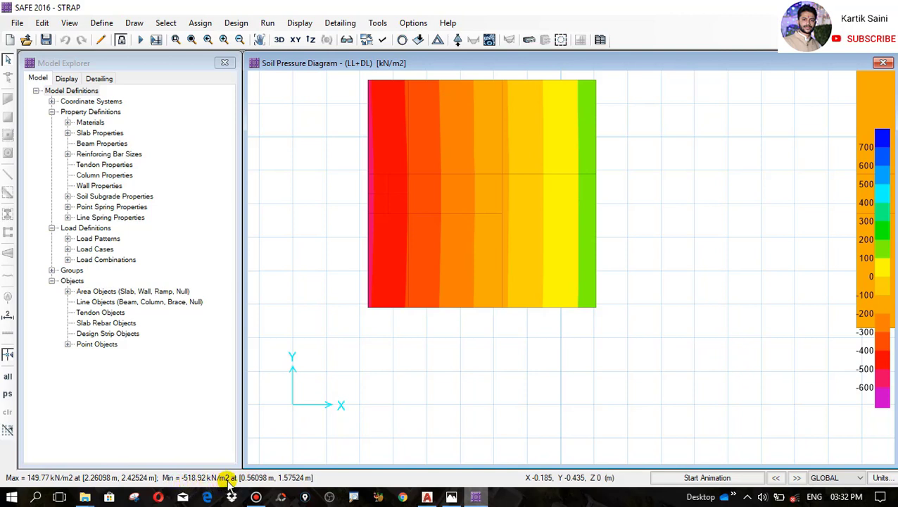
pyautogui.scroll(-1, 381, 369)
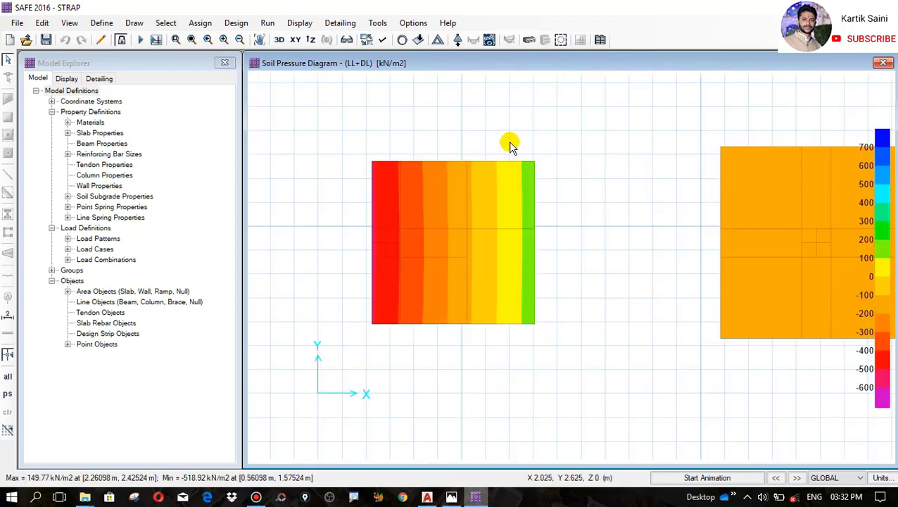
pyautogui.scroll(1, 384, 219)
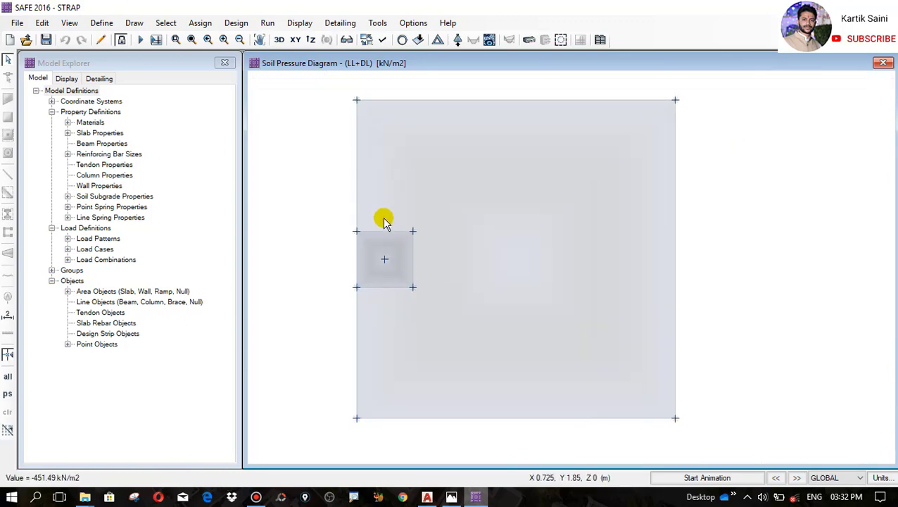
pyautogui.scroll(-1, 300, 258)
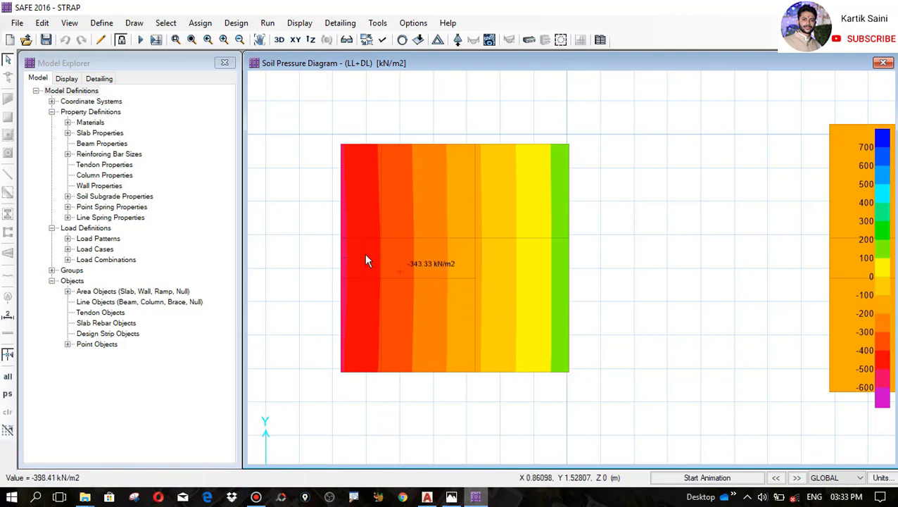
pyautogui.scroll(-2, 342, 242)
pyautogui.scroll(2, 367, 256)
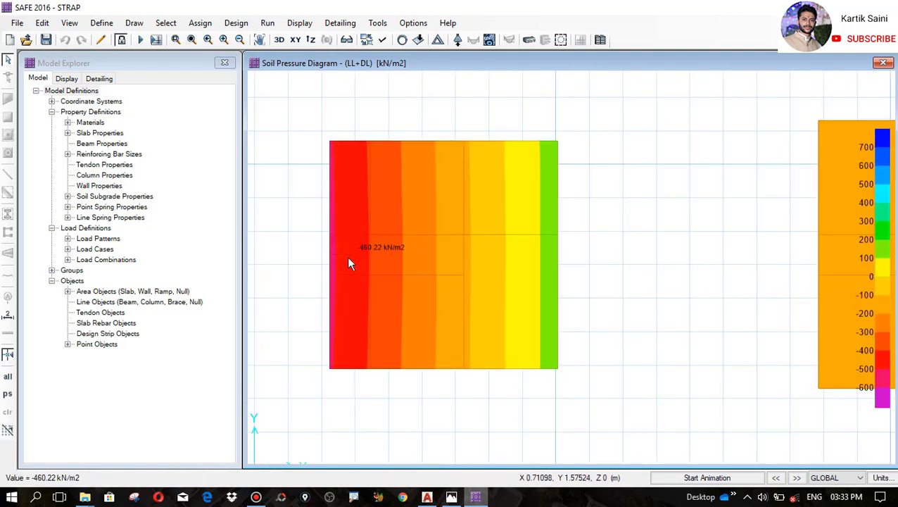
pyautogui.scroll(-2, 326, 264)
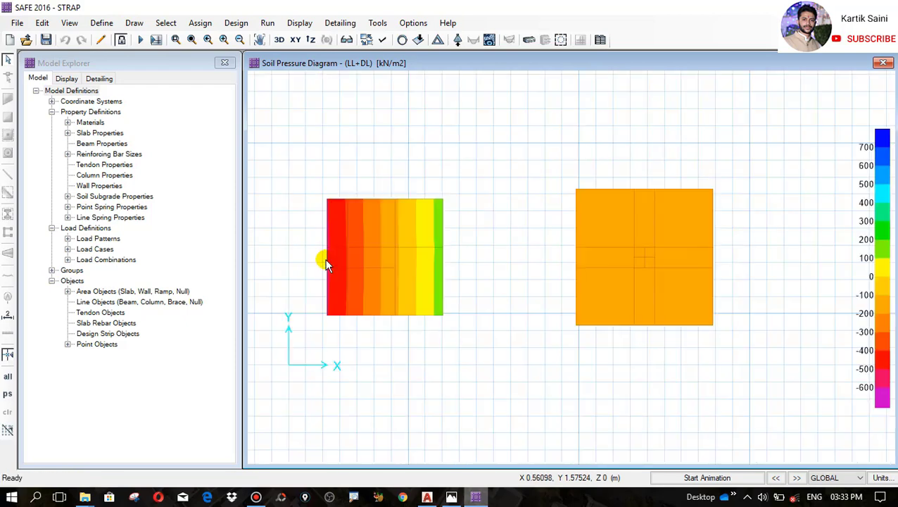
pyautogui.scroll(1, 326, 259)
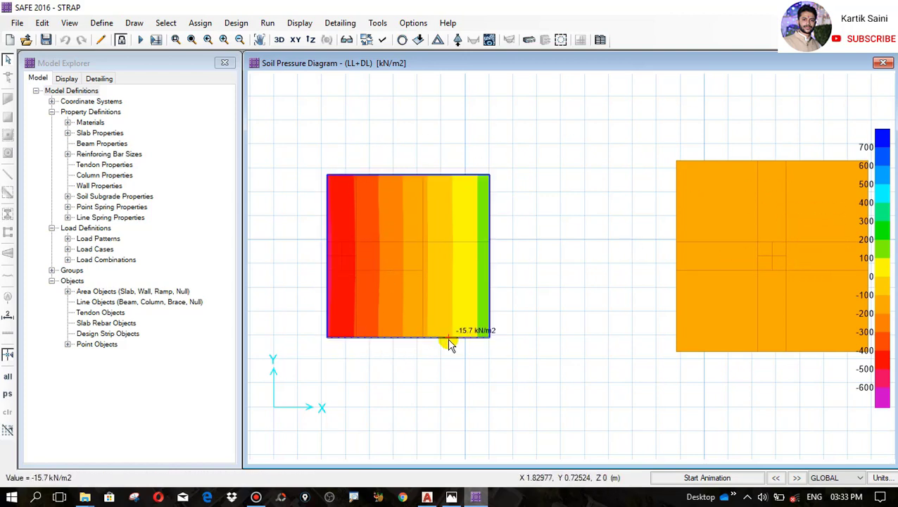
# - Display the punching shear capacity ratios and inspect them at the columns of both footings
pyautogui.click(561, 40)
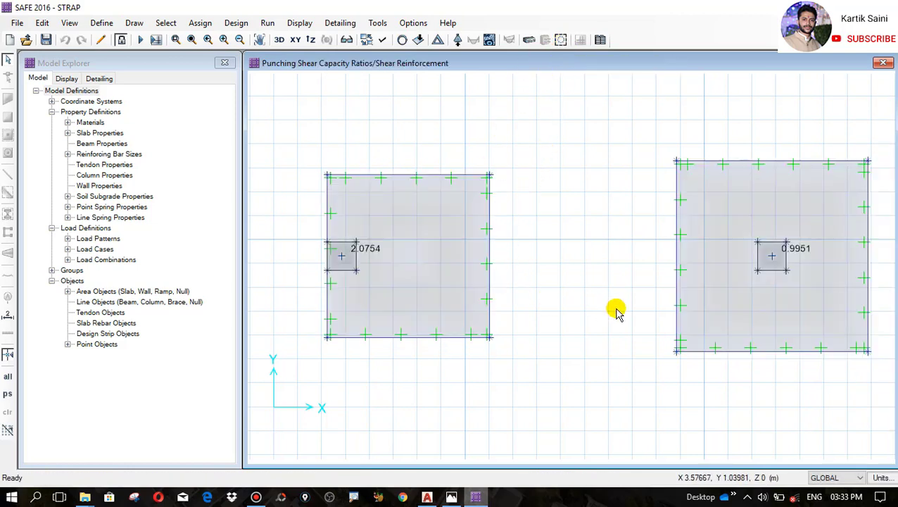
pyautogui.scroll(3, 832, 254)
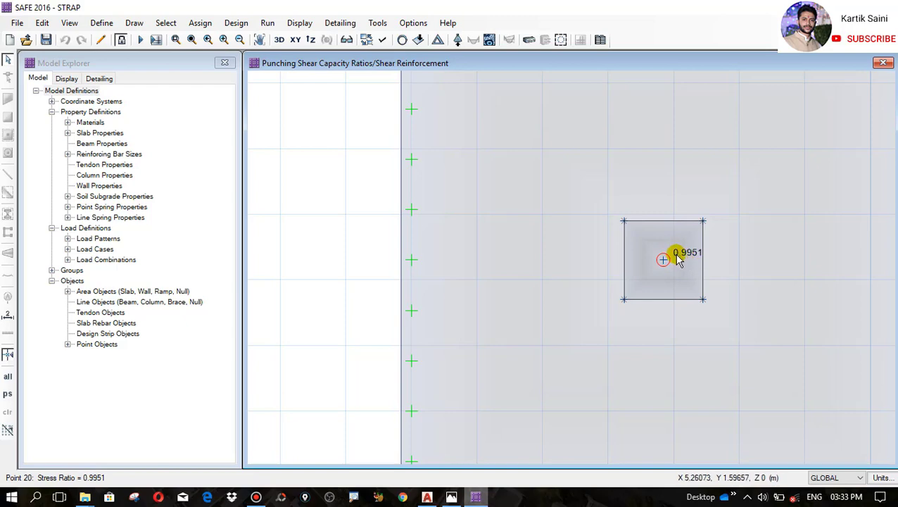
pyautogui.scroll(-3, 711, 287)
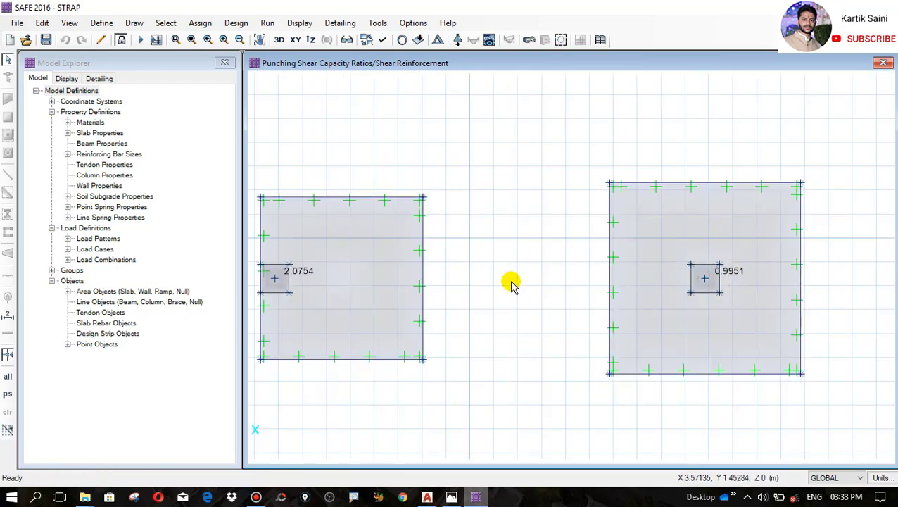
pyautogui.scroll(3, 251, 293)
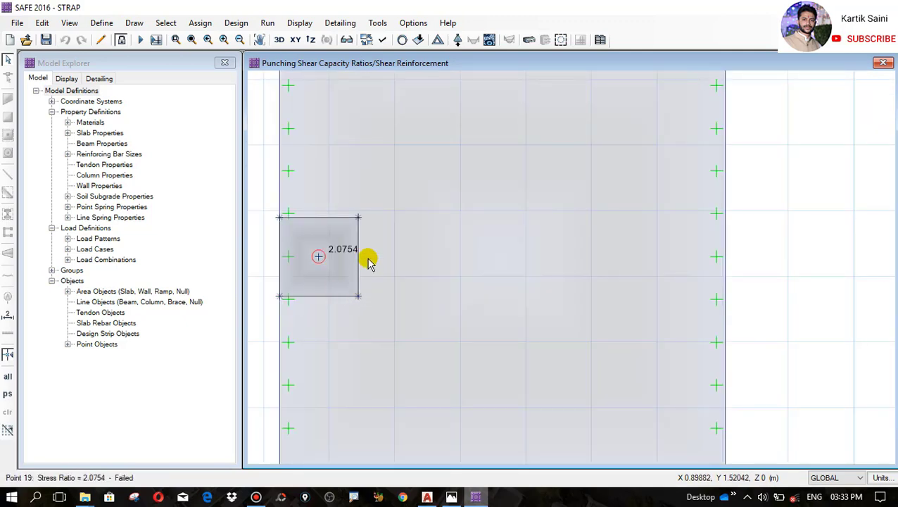
# - Unlock the analysed strap footing model for editing, discarding its analysis results, and return to the plan of both footings
pyautogui.scroll(-2, 353, 240)
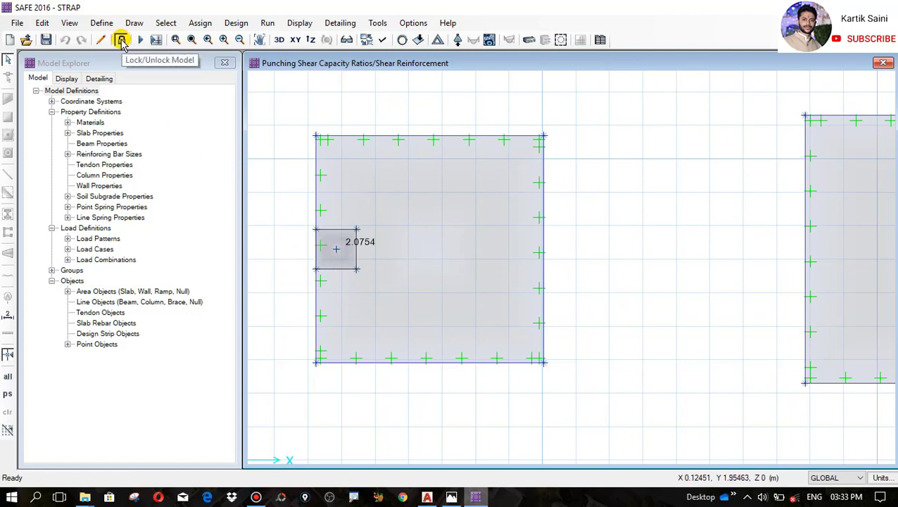
pyautogui.click(121, 40)
pyautogui.click(501, 296)
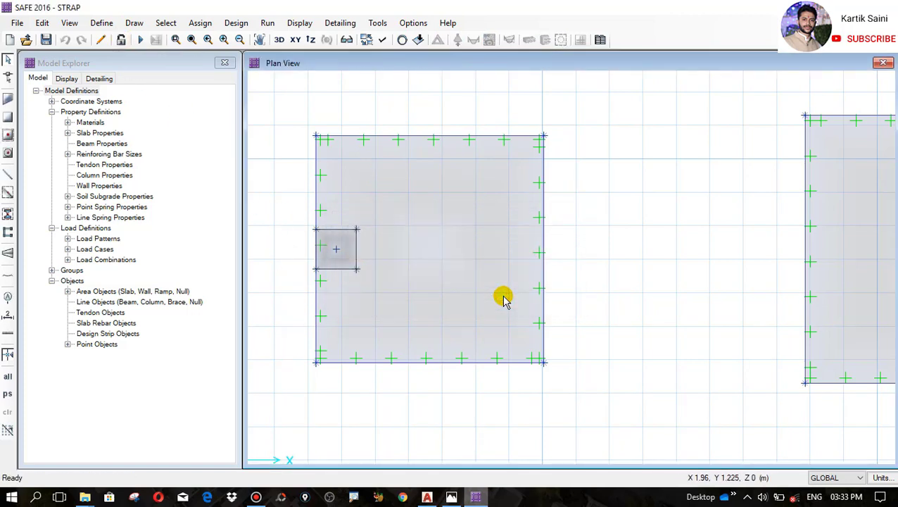
pyautogui.scroll(-1, 471, 271)
pyautogui.scroll(-1, 419, 257)
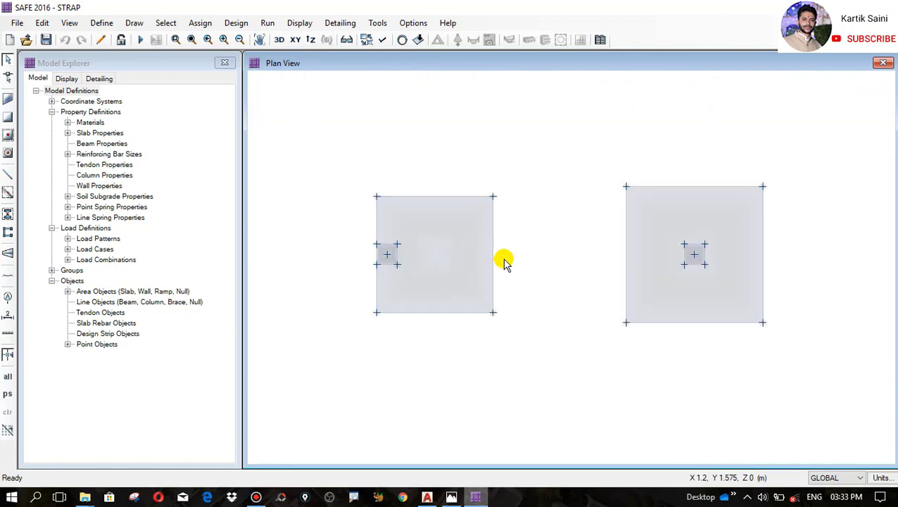
# - Set the thickness of the FOOTING slab property to 400 mm
pyautogui.click(101, 23)
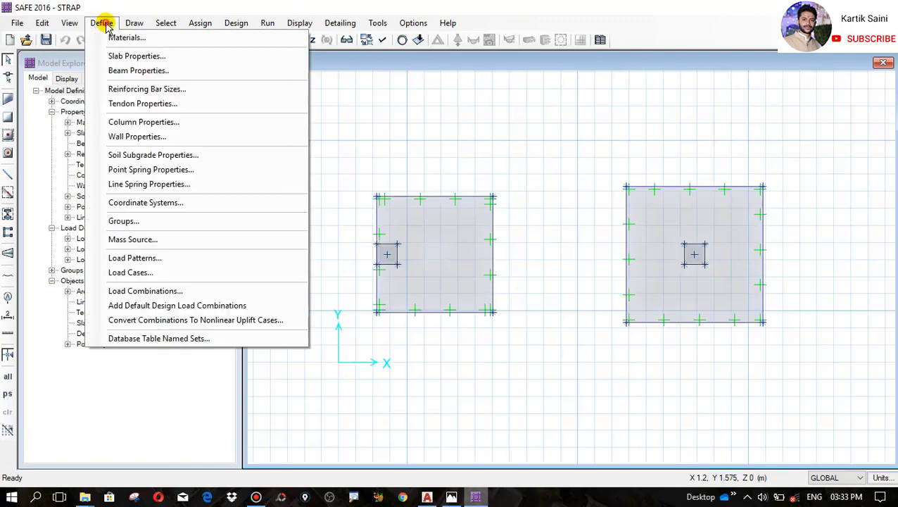
pyautogui.click(137, 55)
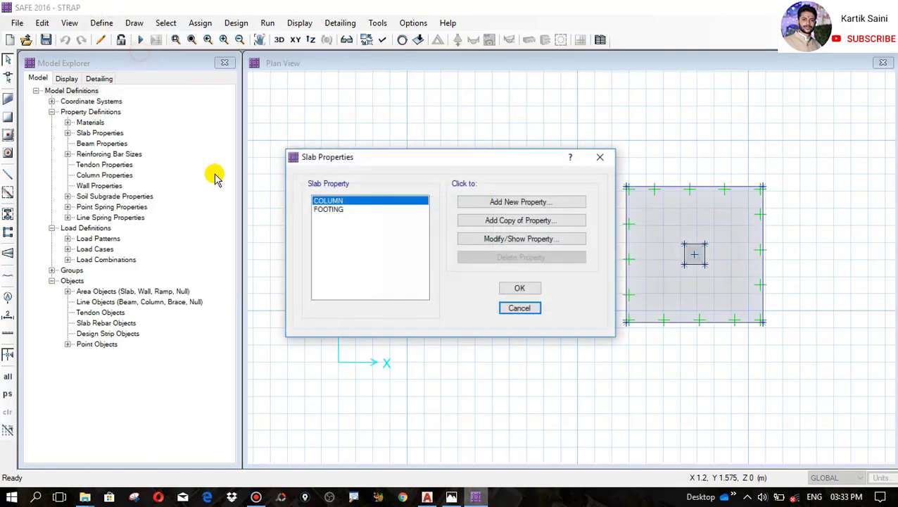
pyautogui.click(326, 211)
pyautogui.click(508, 239)
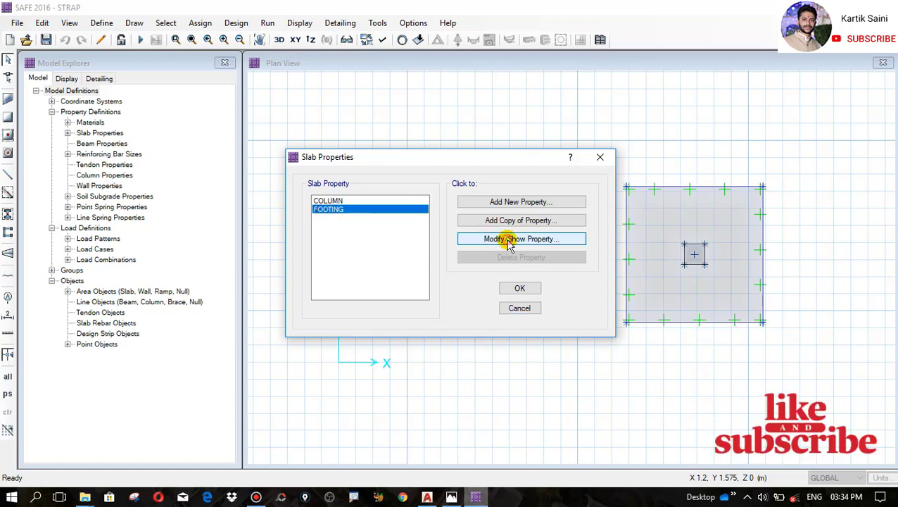
pyautogui.doubleClick(526, 239)
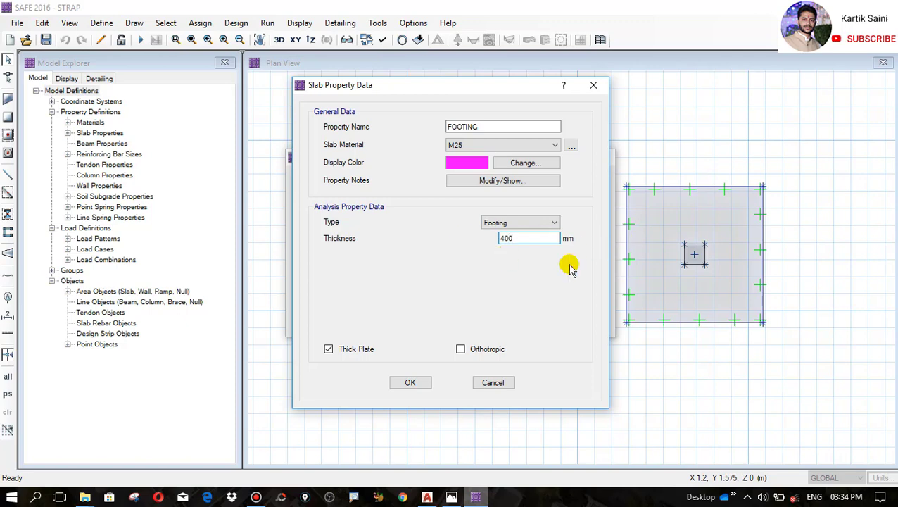
pyautogui.write('400')
pyautogui.click(410, 384)
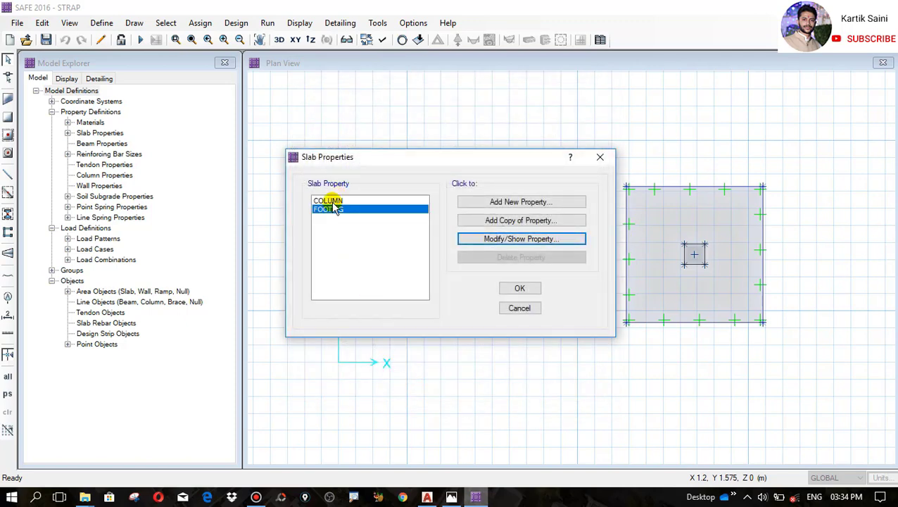
# - Set the thickness of the COLUMN slab property to 400 mm and accept the slab property changes
pyautogui.click(331, 201)
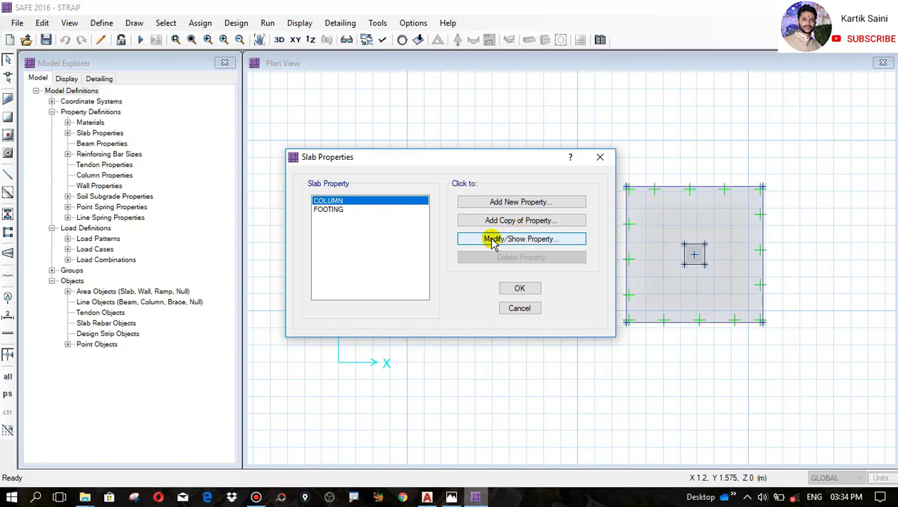
pyautogui.click(493, 240)
pyautogui.moveTo(524, 237); pyautogui.dragTo(453, 233)
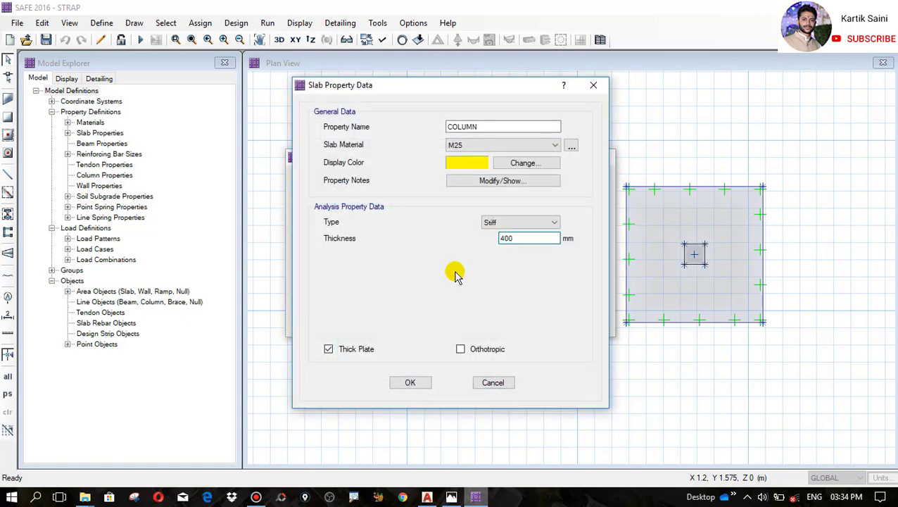
pyautogui.click(409, 383)
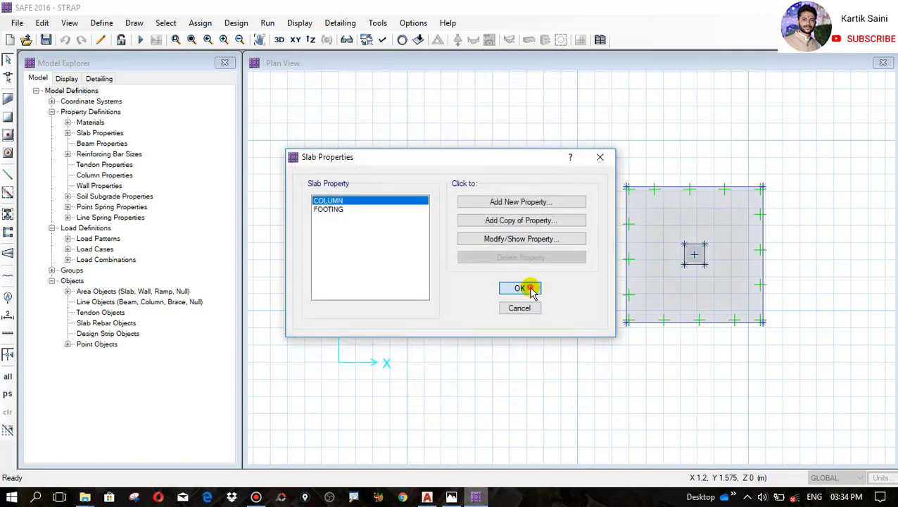
pyautogui.click(505, 291)
# - Switch to METER.dwg in AutoCAD and check the soil bearing capacity value beneath the column load diagram
pyautogui.scroll(2, 423, 295)
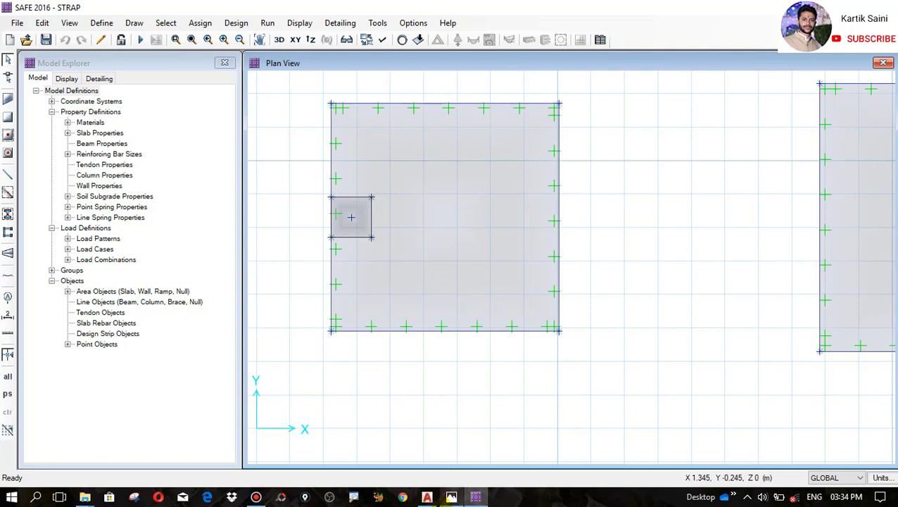
pyautogui.click(426, 497)
pyautogui.scroll(-4, 423, 363)
pyautogui.scroll(-5, 473, 356)
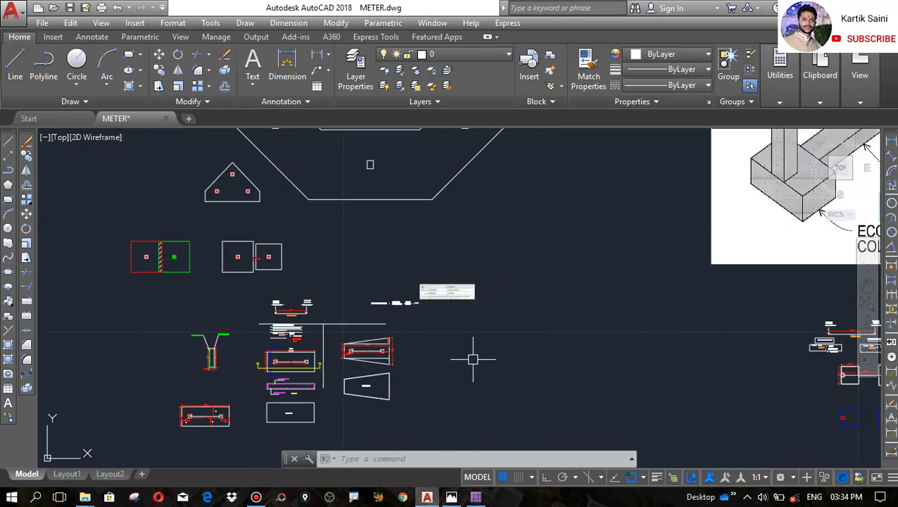
pyautogui.scroll(-2, 499, 345)
pyautogui.scroll(5, 584, 335)
pyautogui.scroll(5, 517, 175)
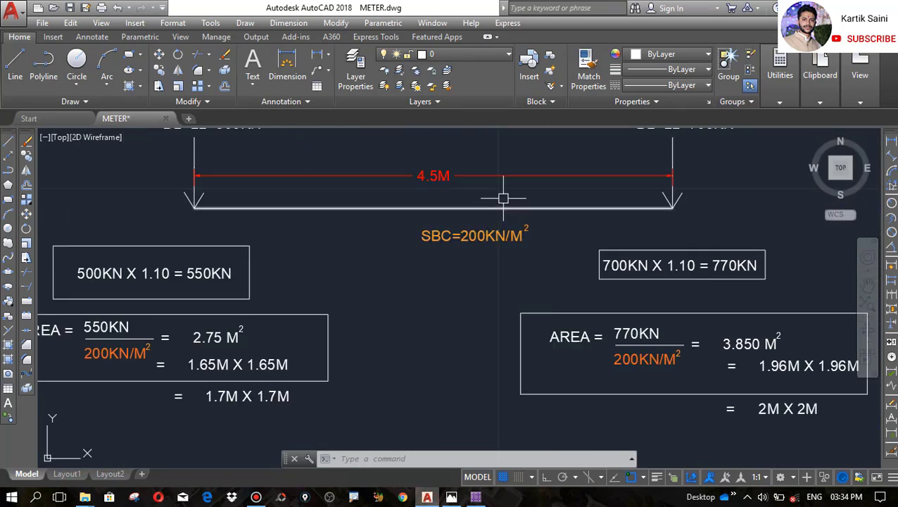
pyautogui.scroll(3, 501, 196)
pyautogui.moveTo(421, 361)
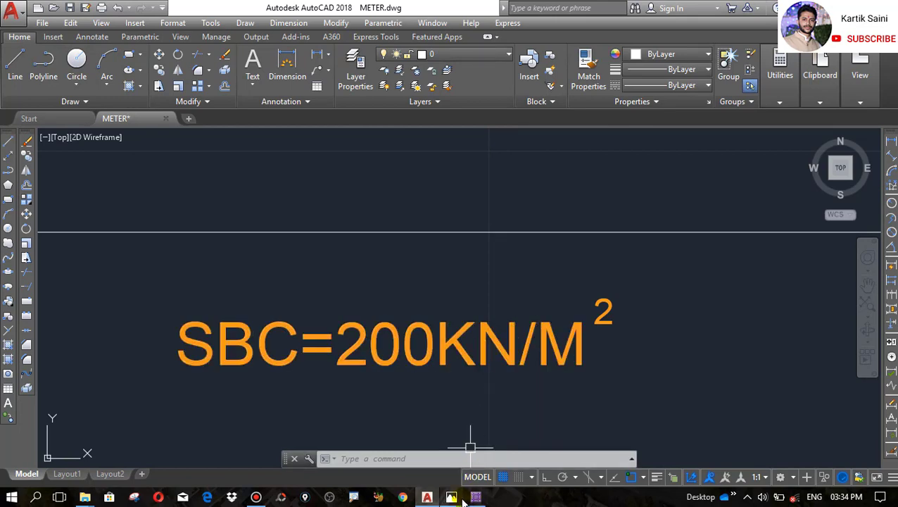
# - Review the area calculation for the eccentric footing and the plan dimensions of both footings, including the column spacing
pyautogui.scroll(-8, 485, 256)
pyautogui.scroll(3, 480, 352)
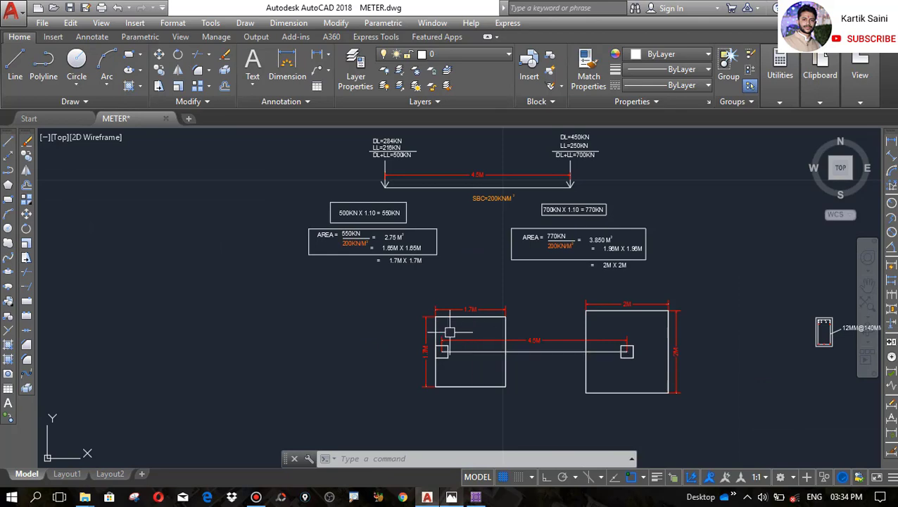
pyautogui.scroll(5, 391, 260)
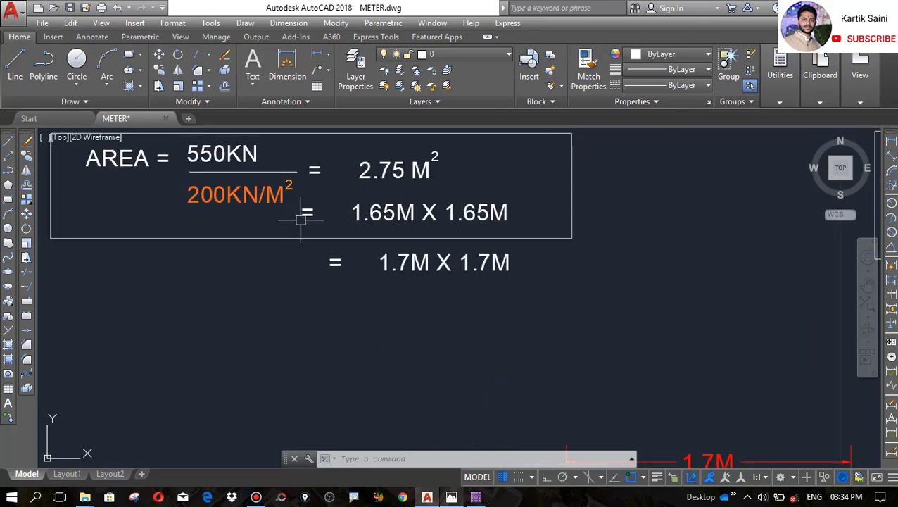
pyautogui.scroll(-3, 303, 225)
pyautogui.scroll(-4, 651, 306)
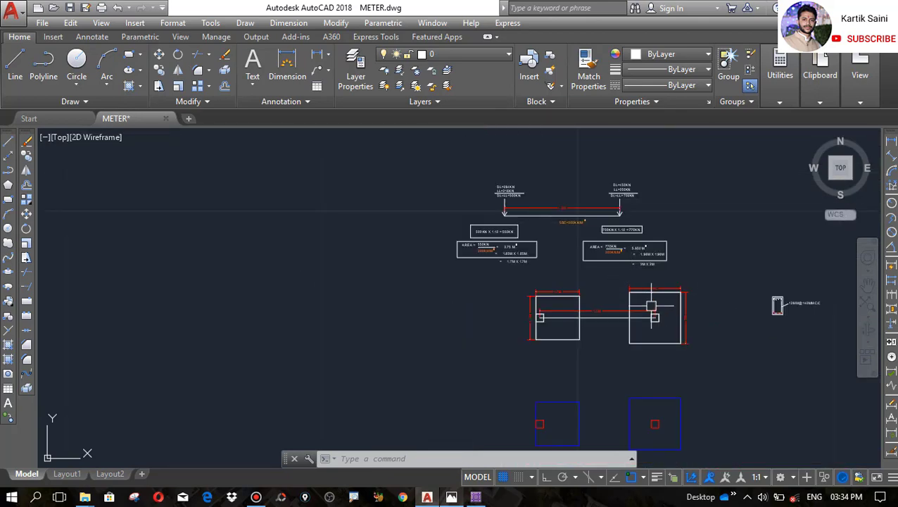
pyautogui.scroll(6, 682, 331)
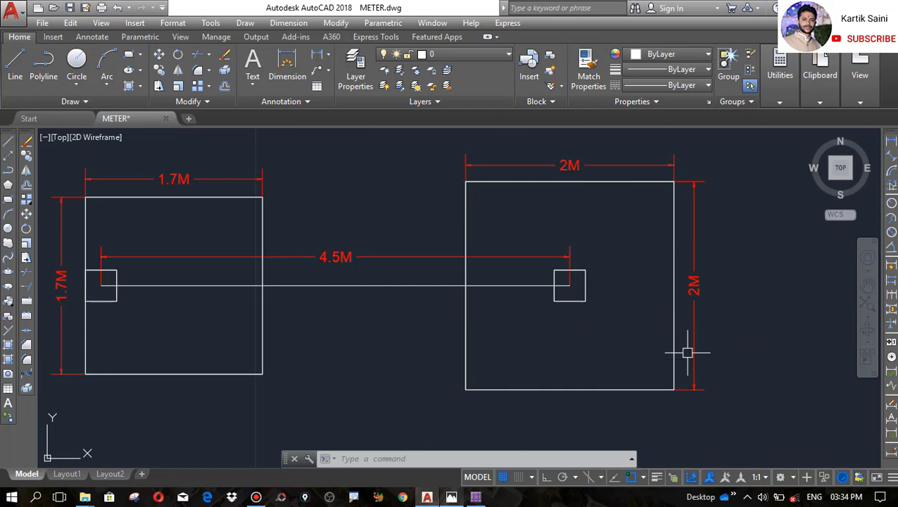
pyautogui.scroll(-4, 634, 359)
pyautogui.scroll(6, 480, 329)
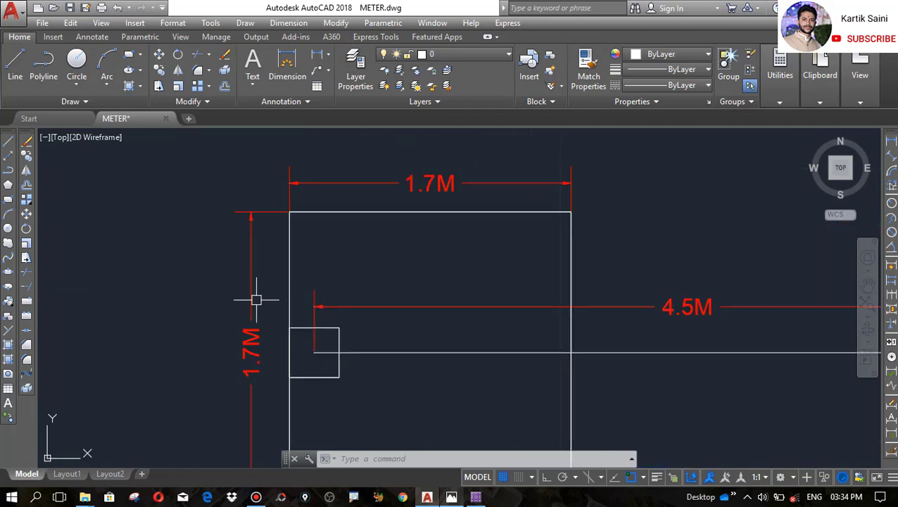
pyautogui.scroll(-4, 316, 349)
pyautogui.scroll(4, 331, 310)
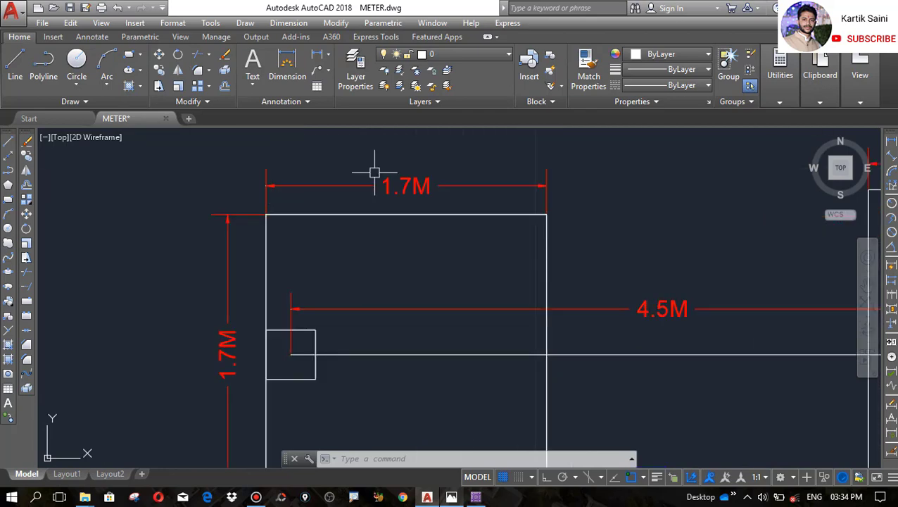
pyautogui.scroll(-2, 444, 247)
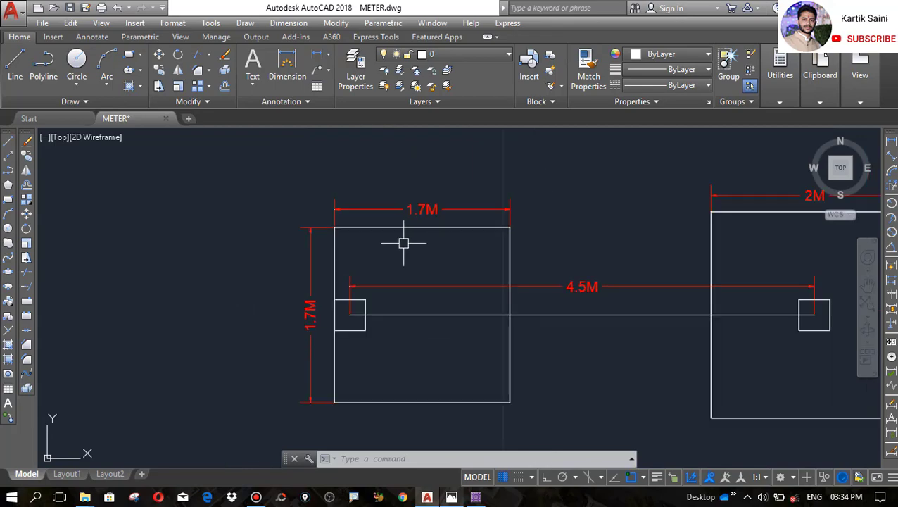
# - Switch to SAFE and examine the two footings in plan, down to the left footing's upper-right corner
pyautogui.click(485, 498)
pyautogui.scroll(-2, 431, 345)
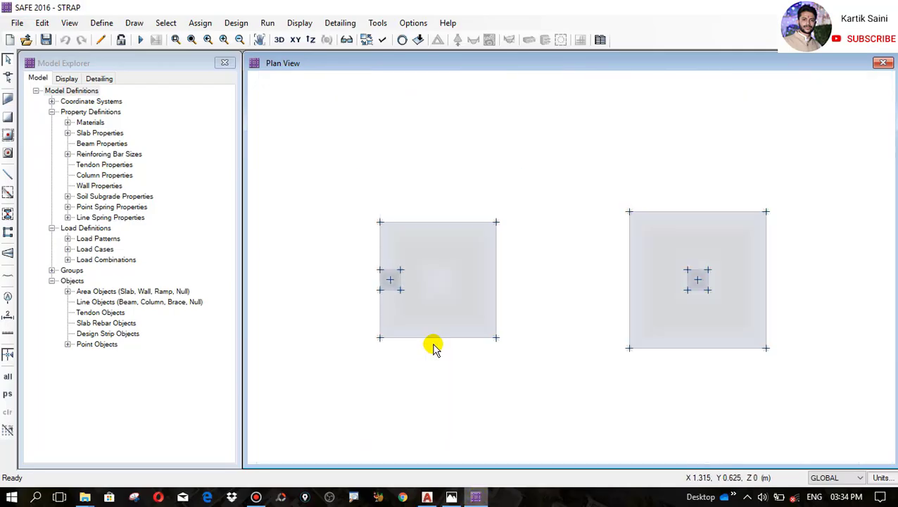
pyautogui.scroll(2, 437, 348)
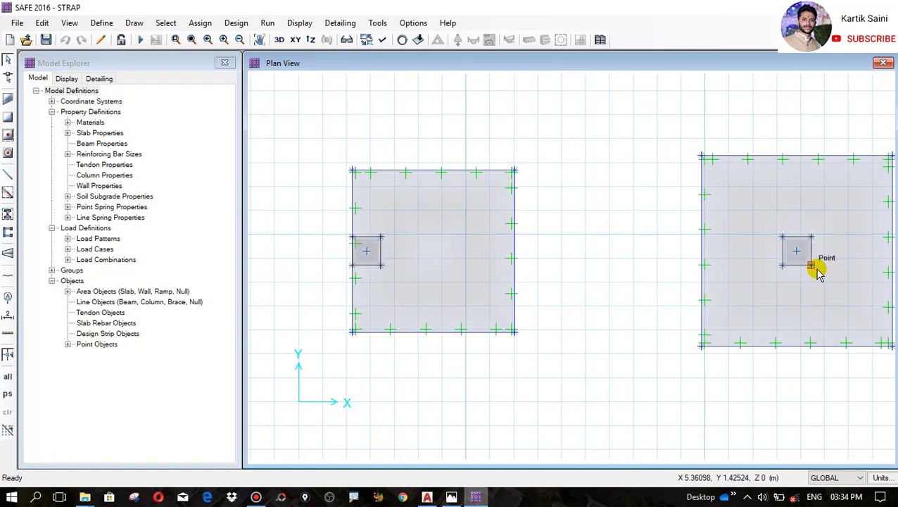
pyautogui.scroll(1, 456, 197)
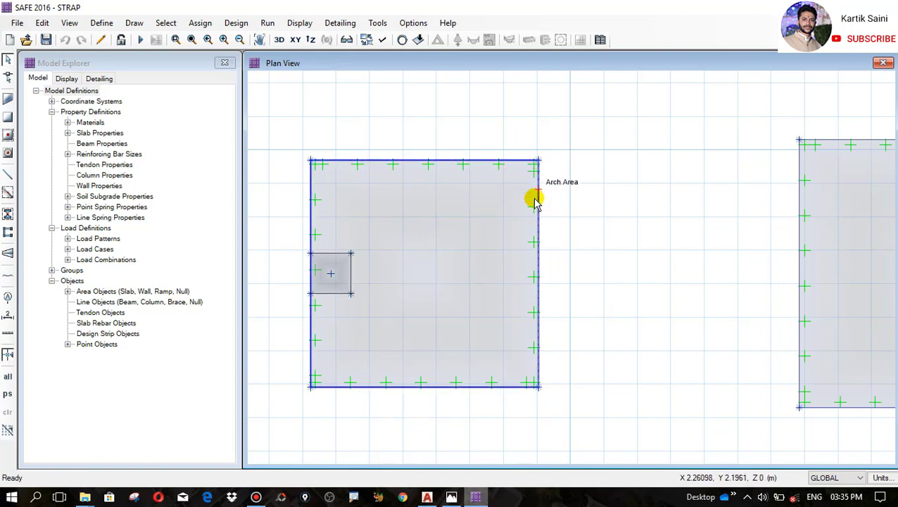
pyautogui.scroll(3, 539, 163)
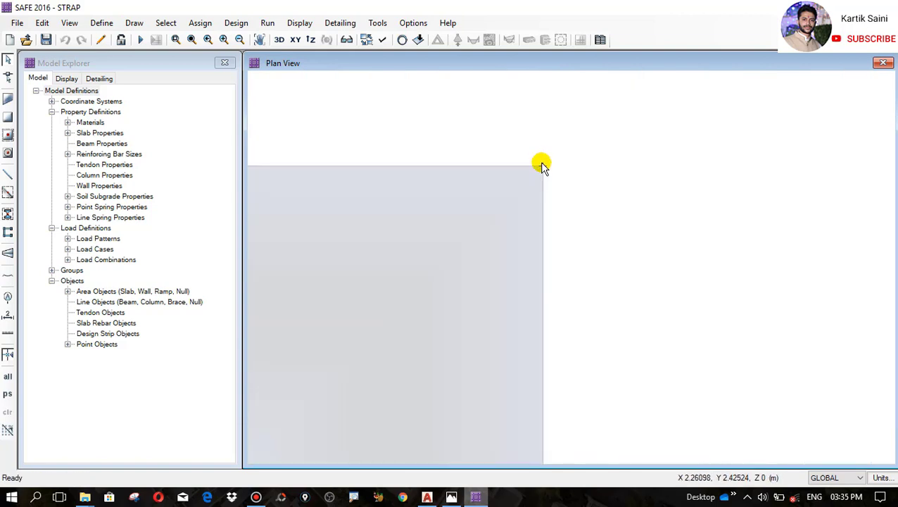
pyautogui.click(543, 166)
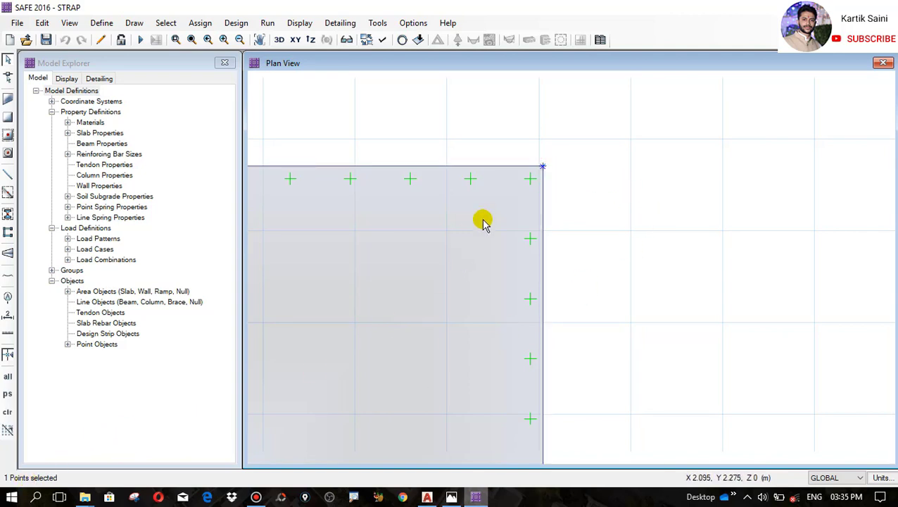
pyautogui.rightClick(556, 181)
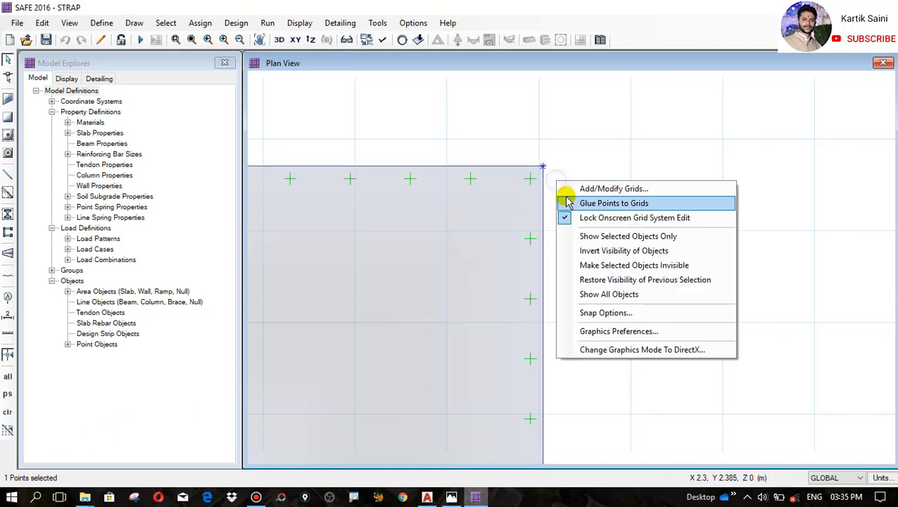
pyautogui.click(541, 167)
pyautogui.rightClick(541, 166)
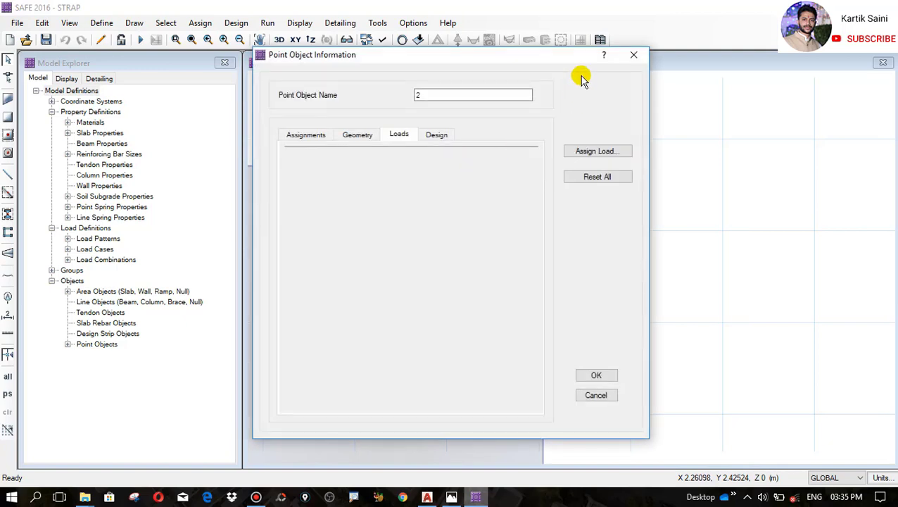
pyautogui.click(633, 55)
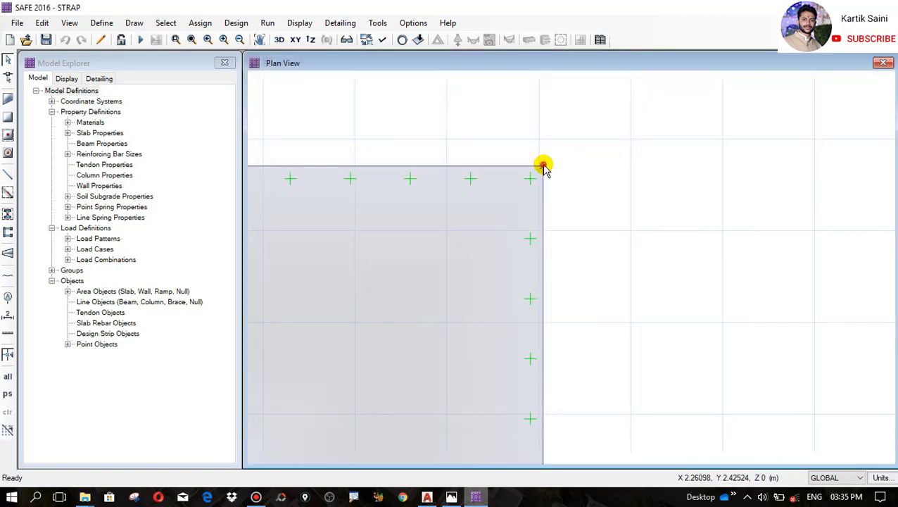
# - Set the global X coordinate of the left footing's upper-right corner point to 2.56098 m
pyautogui.rightClick(543, 166)
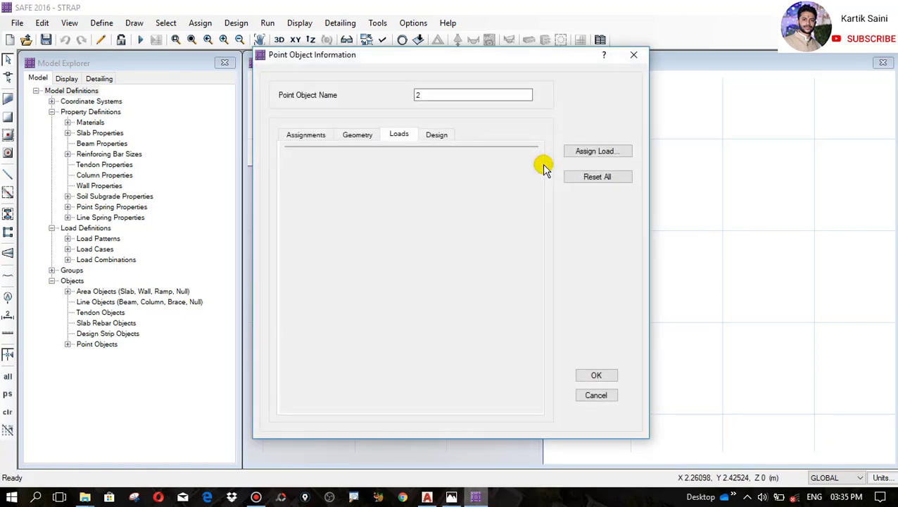
pyautogui.click(367, 138)
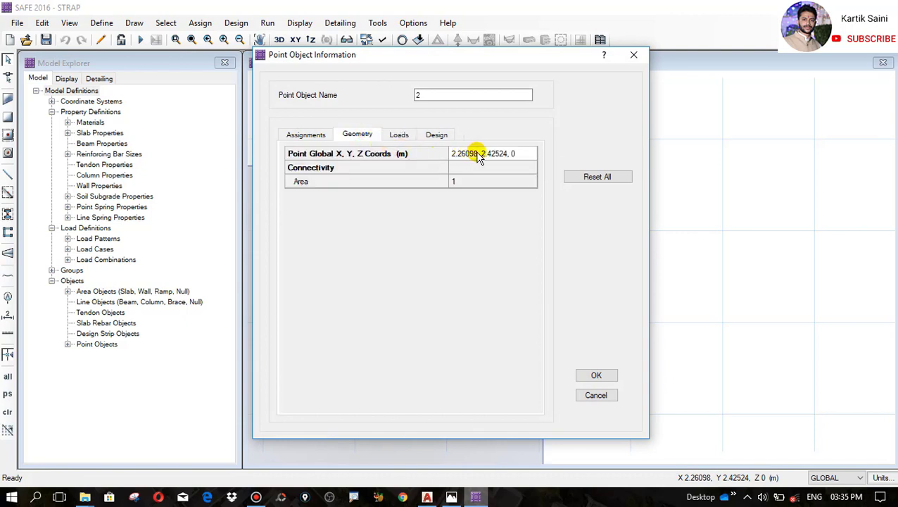
pyautogui.click(521, 155)
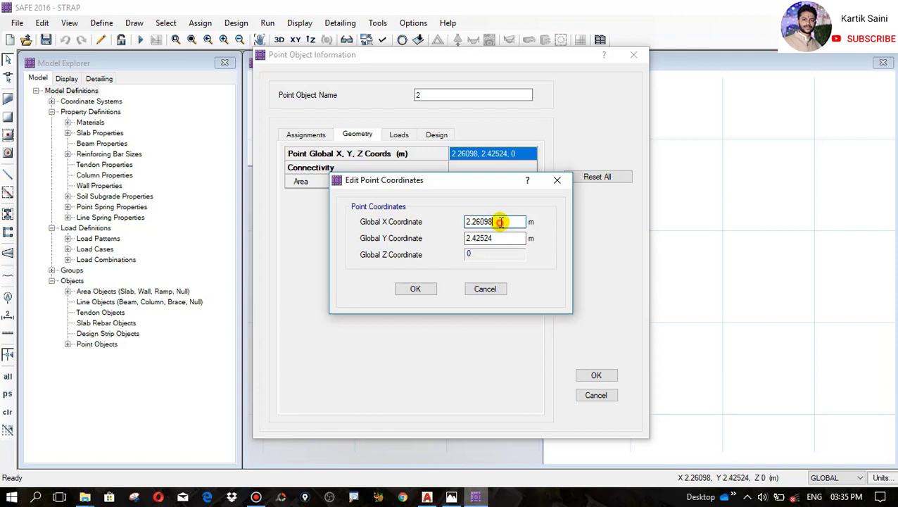
pyautogui.moveTo(498, 222); pyautogui.dragTo(458, 222)
pyautogui.click(415, 290)
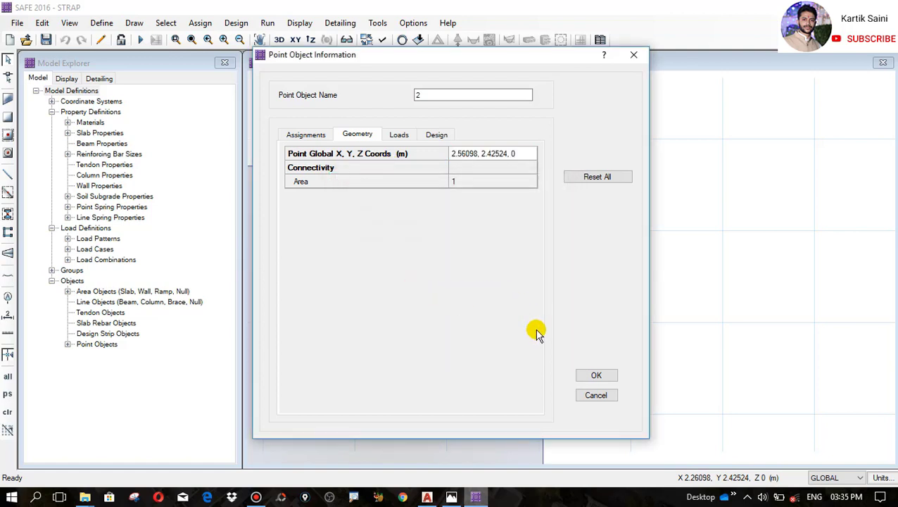
pyautogui.click(590, 375)
# - Move the left footing's lower-right corner point 0.3 m outward by setting its global X coordinate to 2.26098+0.3
pyautogui.scroll(-5, 567, 215)
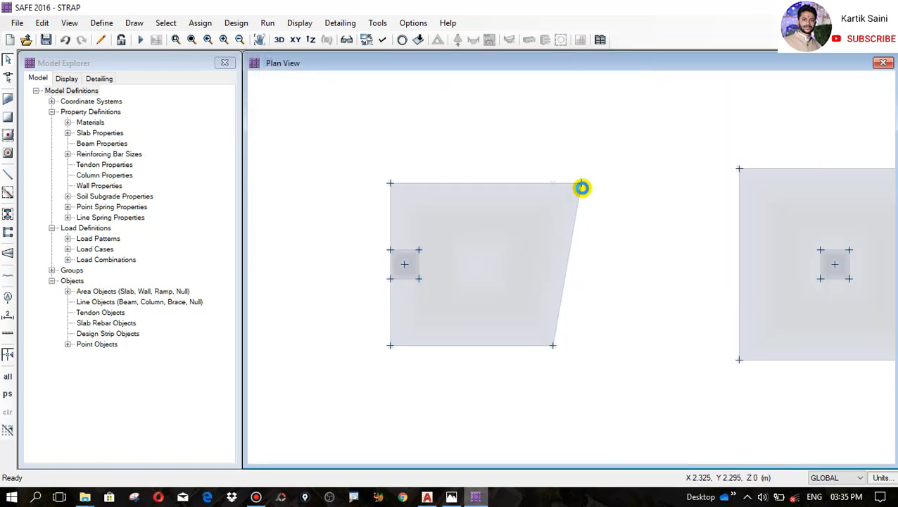
pyautogui.scroll(4, 561, 352)
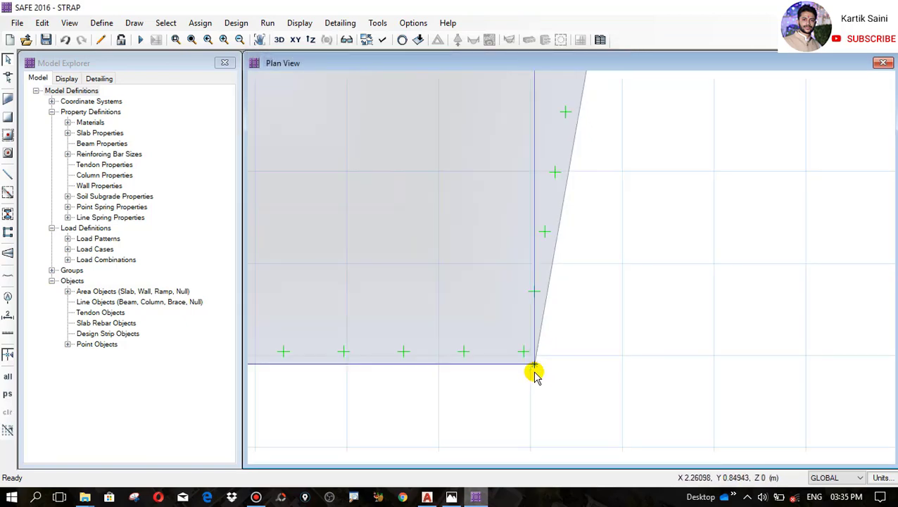
pyautogui.scroll(-2, 542, 376)
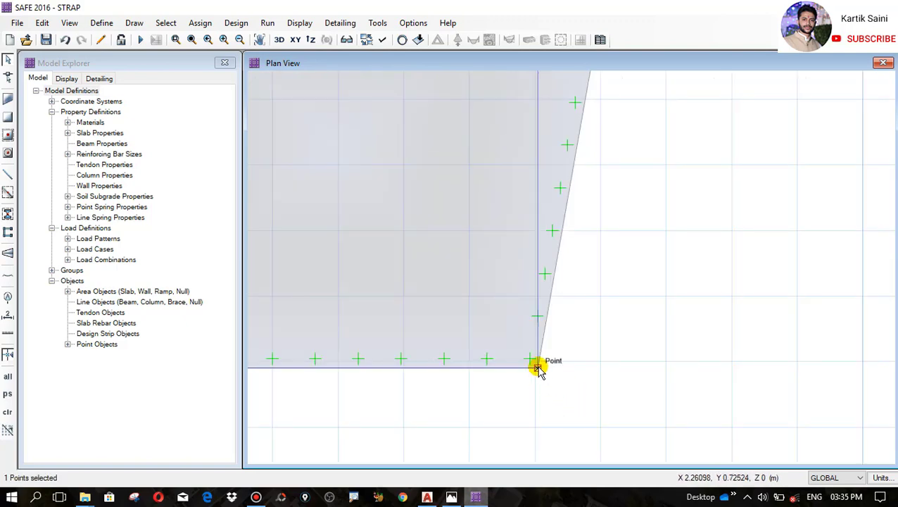
pyautogui.rightClick(537, 367)
pyautogui.click(399, 137)
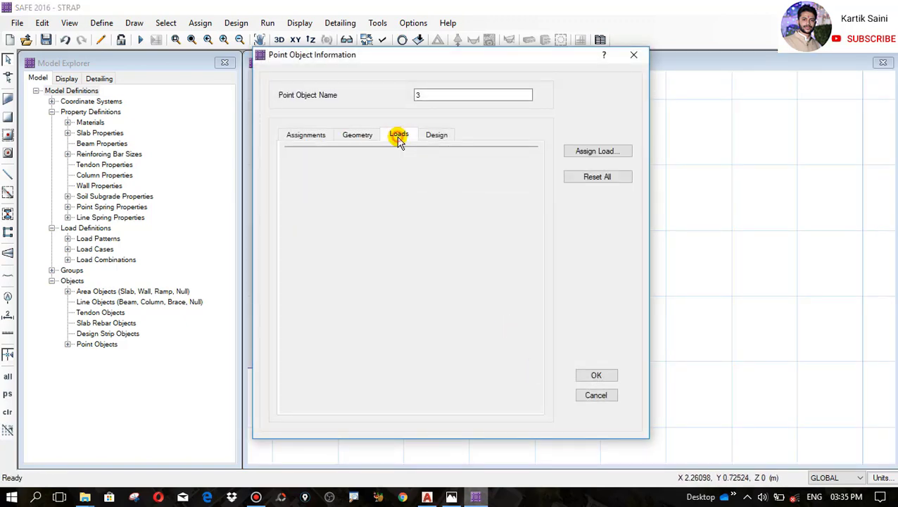
pyautogui.click(356, 135)
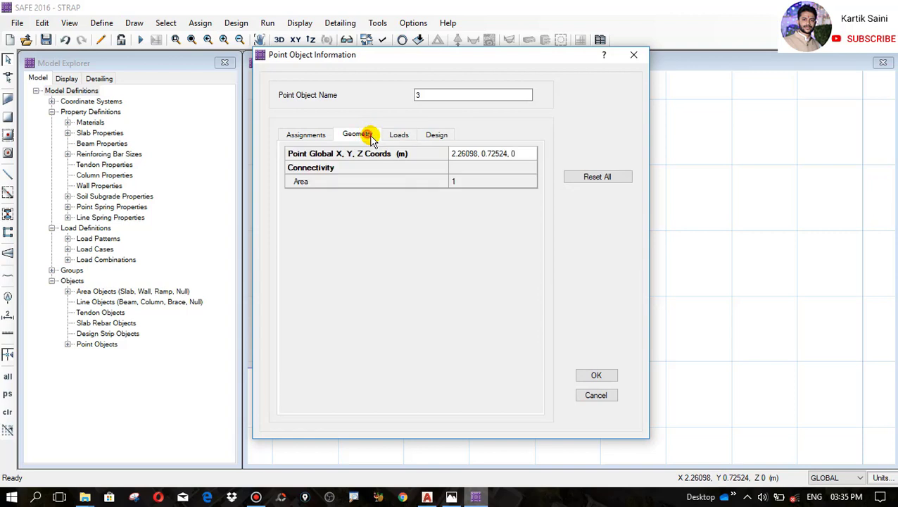
pyautogui.click(524, 158)
pyautogui.click(523, 157)
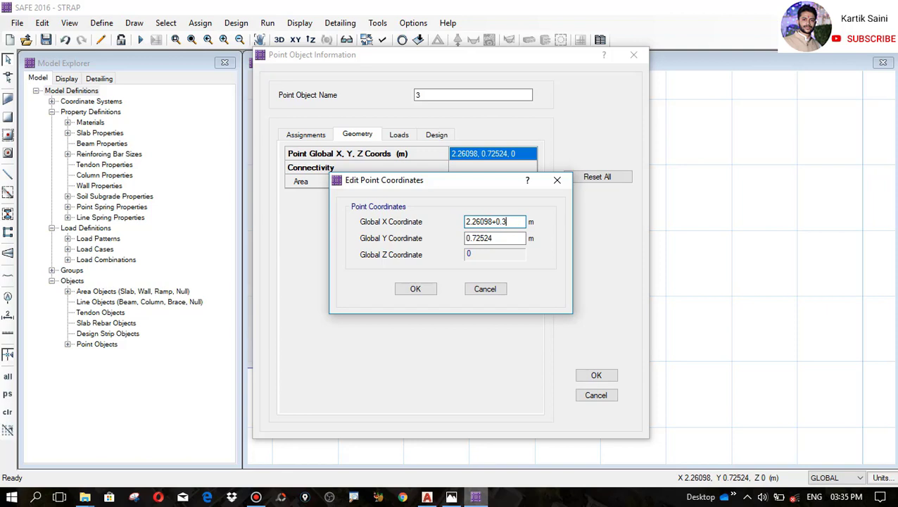
pyautogui.click(417, 289)
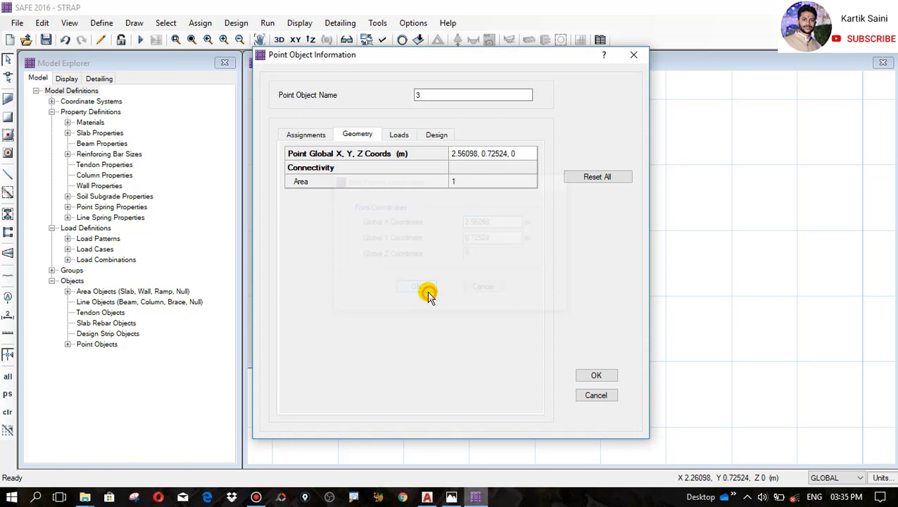
pyautogui.click(588, 376)
# - Reshape the left footing by stretching its upper edge outward about 0.32 m
pyautogui.scroll(-4, 567, 361)
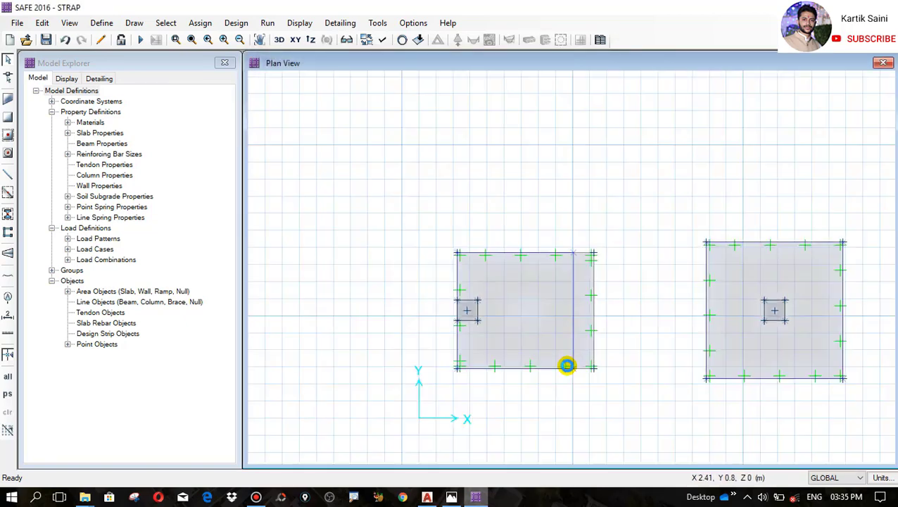
pyautogui.scroll(1, 567, 367)
pyautogui.scroll(1, 517, 343)
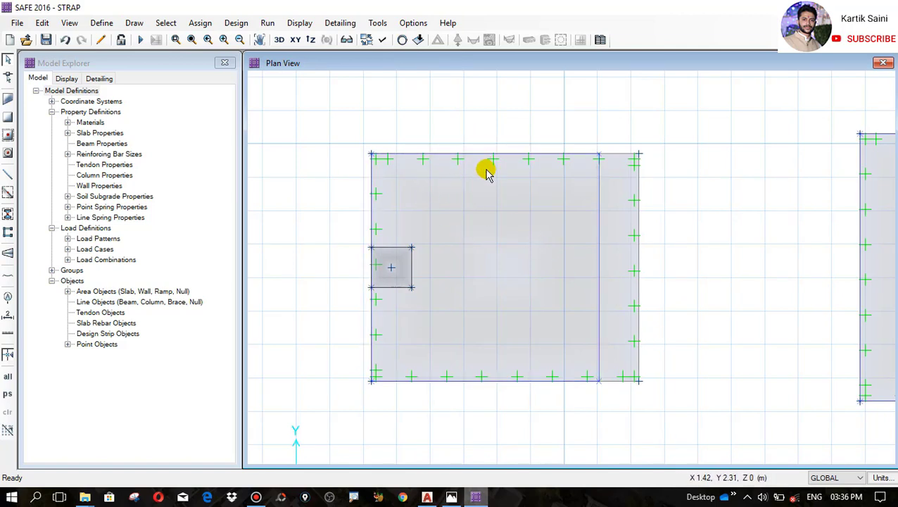
pyautogui.scroll(1, 461, 124)
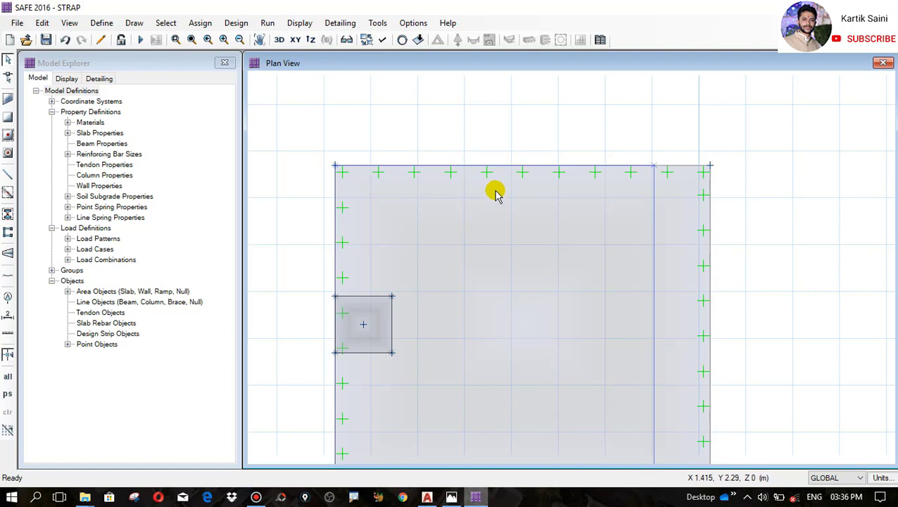
pyautogui.click(496, 203)
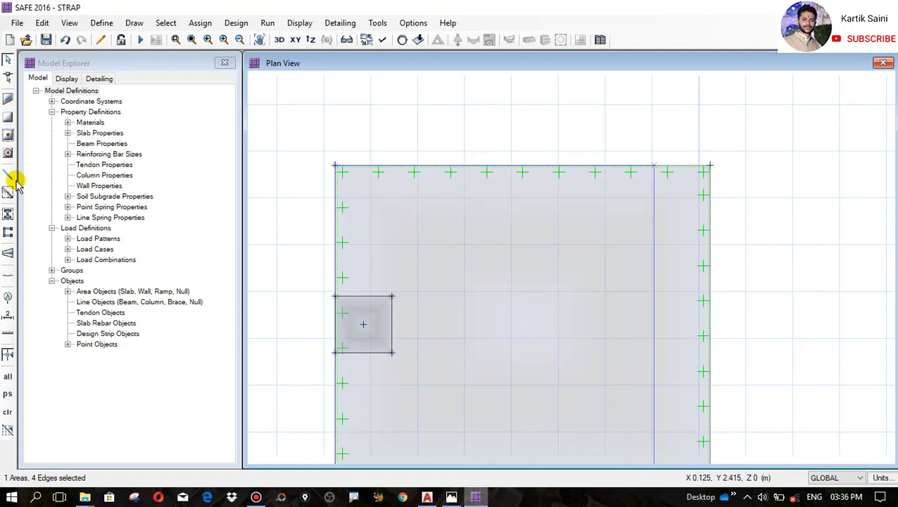
pyautogui.click(7, 79)
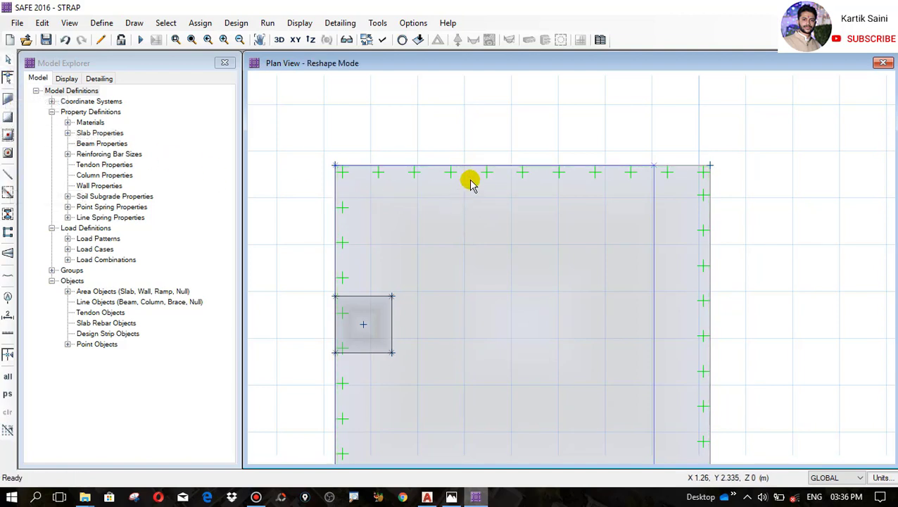
pyautogui.click(502, 184)
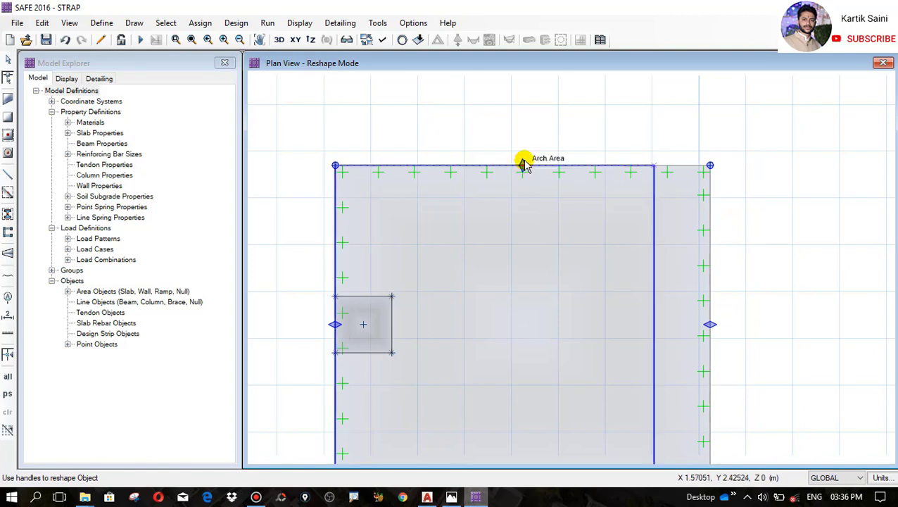
pyautogui.moveTo(523, 163); pyautogui.dragTo(519, 106)
# - Measure the distance between the architectural outline's upper-left corner and the left footing's stretched upper edge with a dimension line
pyautogui.scroll(-3, 521, 139)
pyautogui.scroll(1, 521, 137)
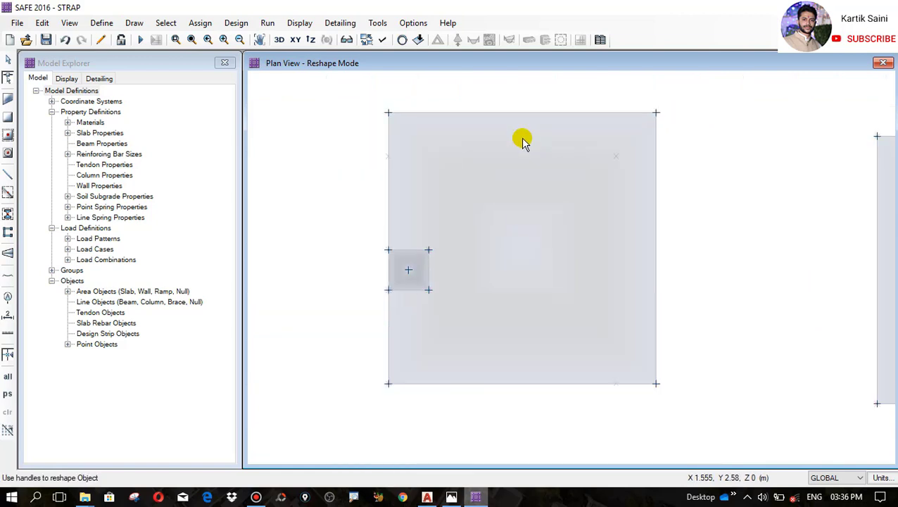
pyautogui.click(522, 140)
pyautogui.scroll(1, 442, 142)
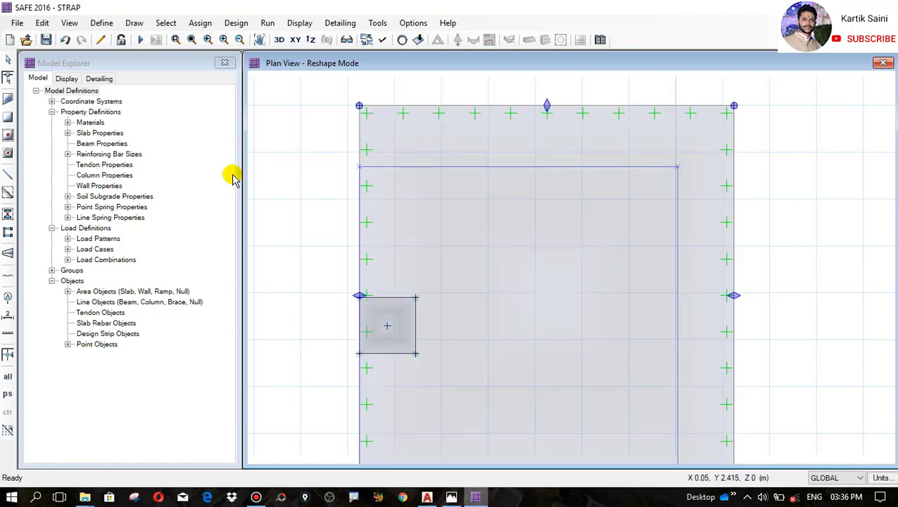
pyautogui.click(7, 317)
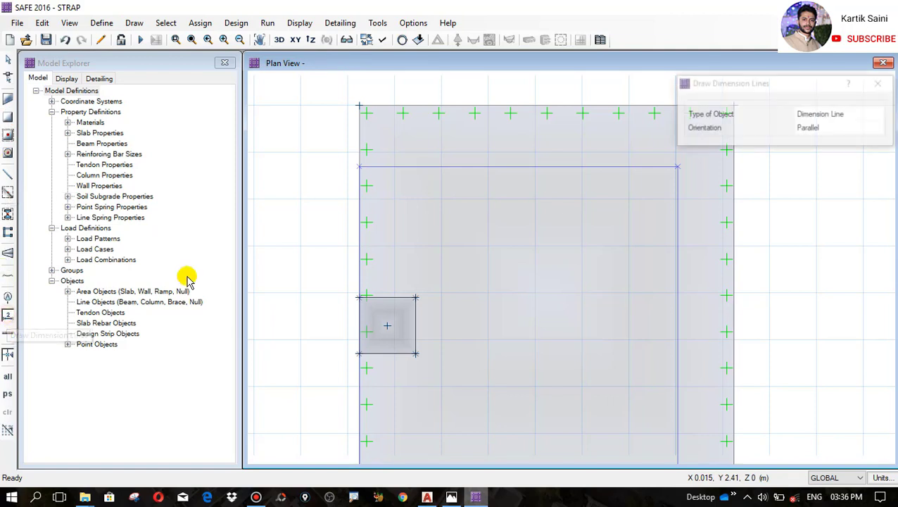
pyautogui.click(355, 167)
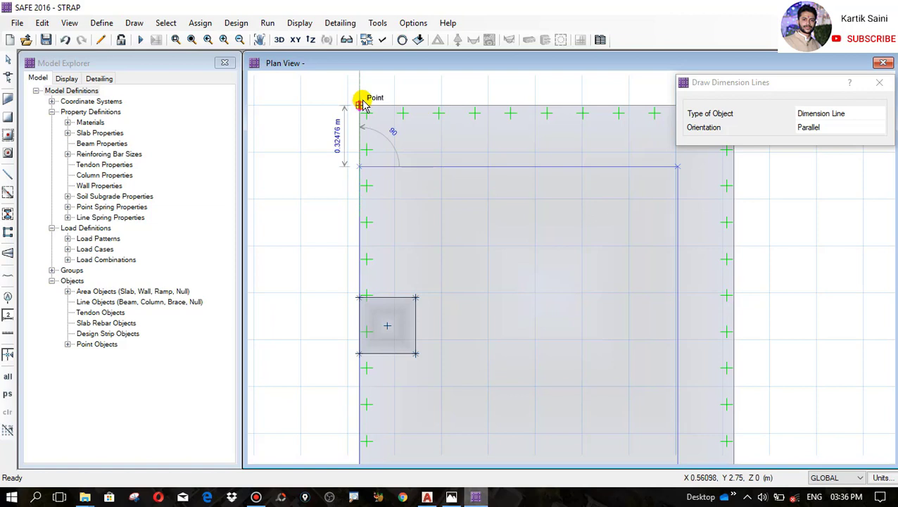
pyautogui.press('Escape')
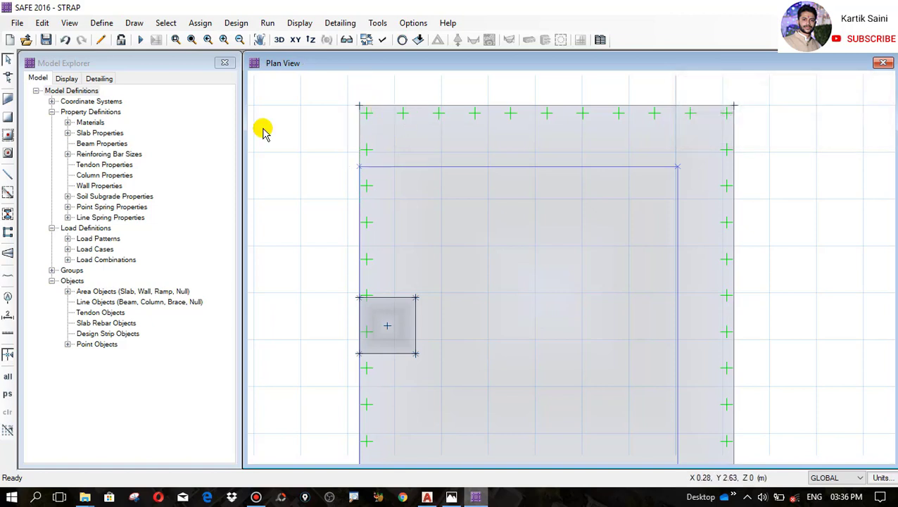
# - Reshape the left footing so its upper edge lies back on the architectural outline
pyautogui.click(8, 83)
pyautogui.click(536, 111)
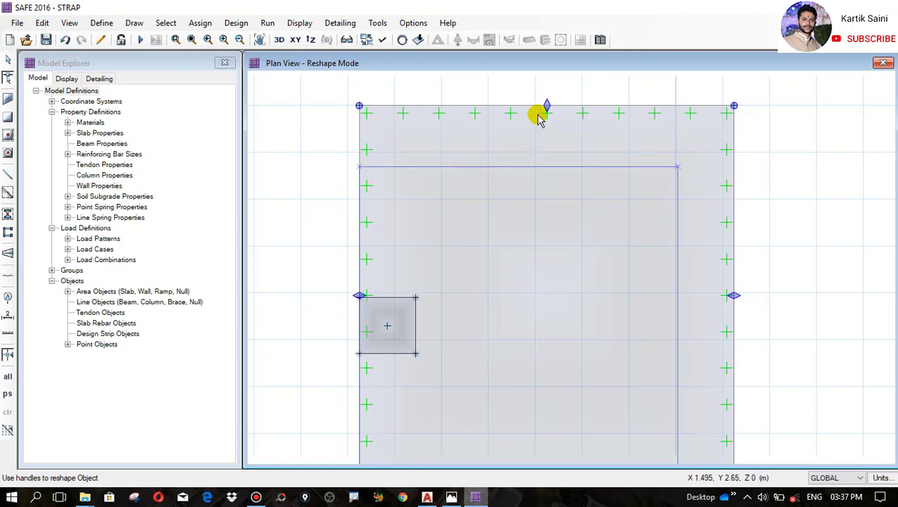
pyautogui.moveTo(546, 107); pyautogui.dragTo(546, 171)
pyautogui.press('Escape')
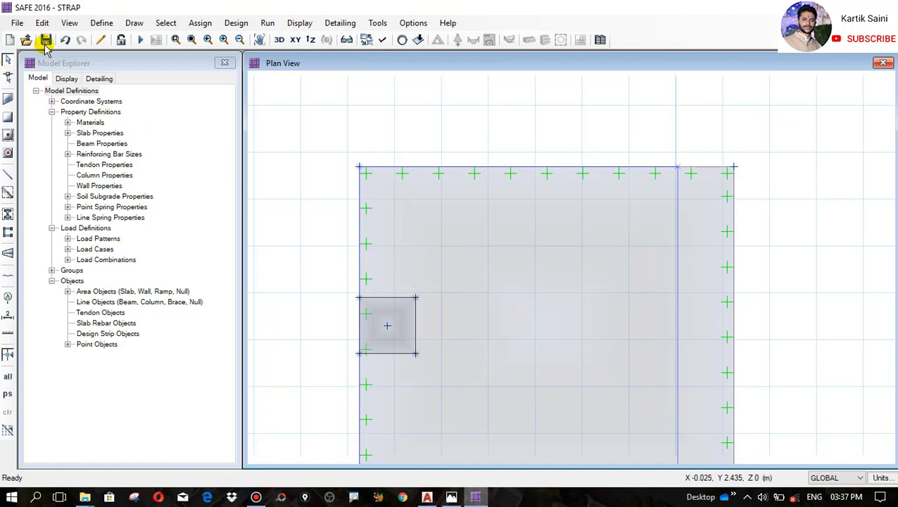
# - Draw points offset 0.3 m in plan Y from the left footing's two upper corners, with zero X offset
pyautogui.click(133, 23)
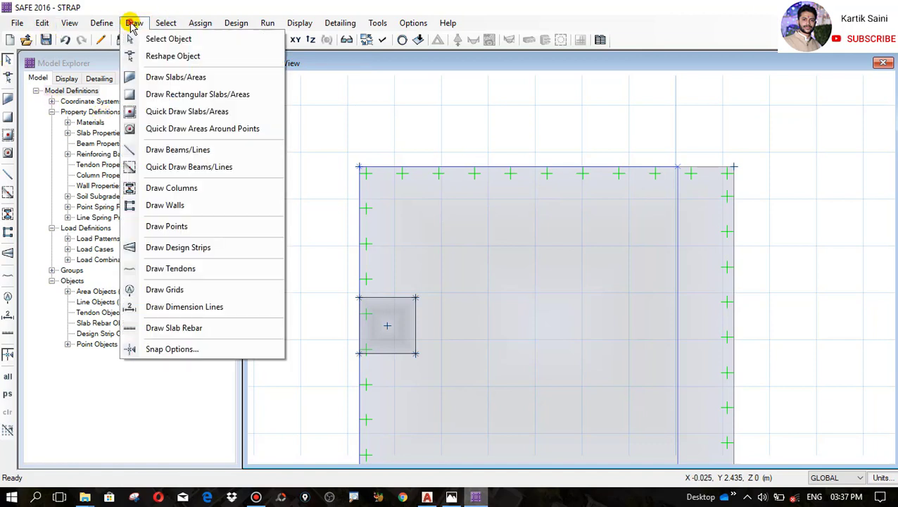
pyautogui.click(168, 225)
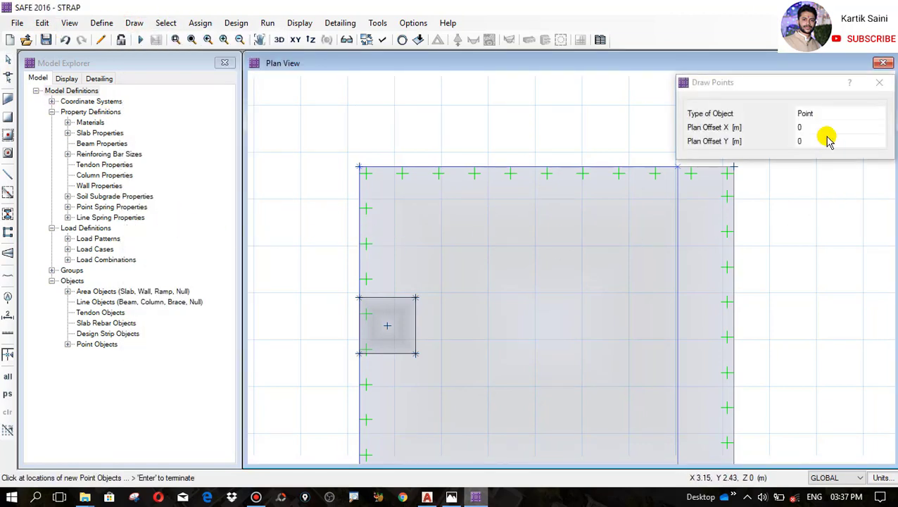
pyautogui.click(821, 129)
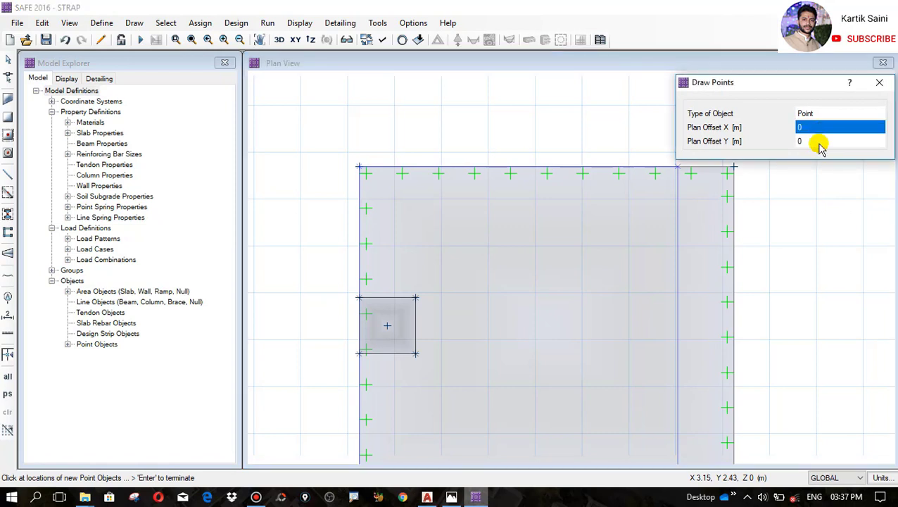
pyautogui.click(815, 143)
pyautogui.click(814, 141)
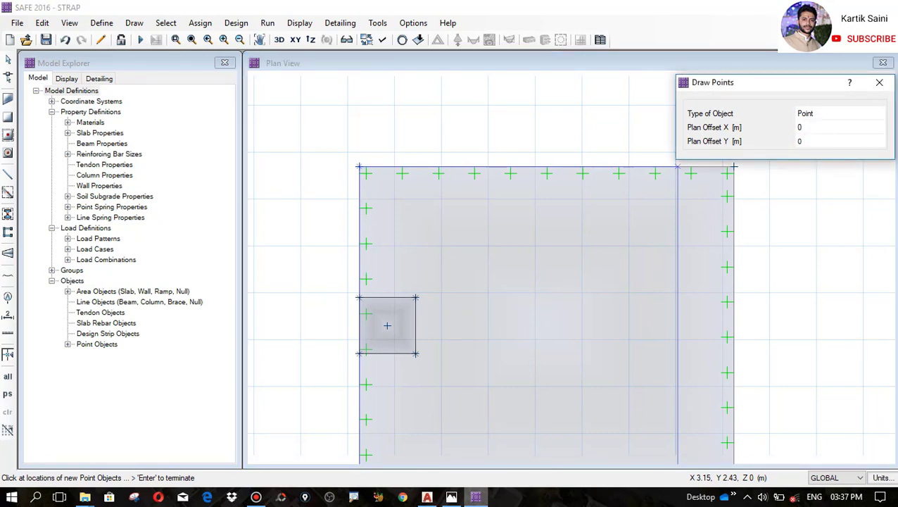
pyautogui.write('0.3')
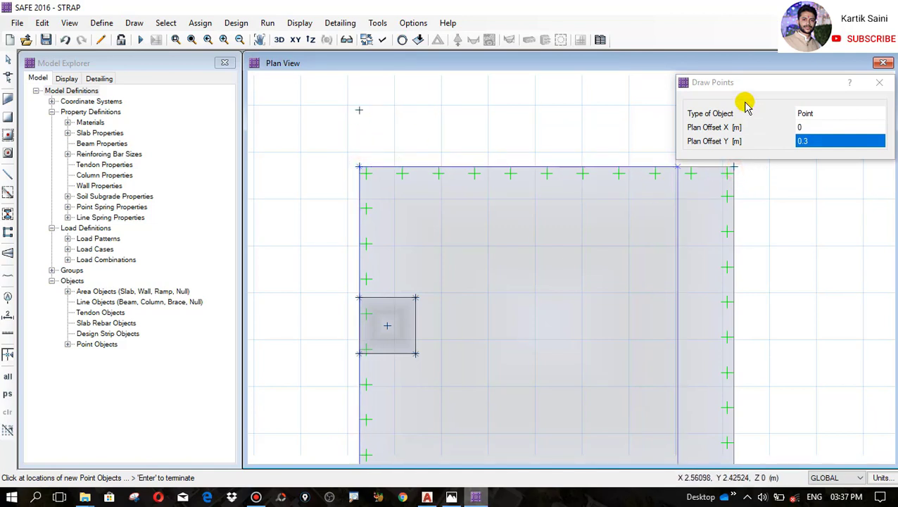
# - Draw points with a plan Y offset of -0.3 m from the left footing's two lower corners
pyautogui.moveTo(737, 90); pyautogui.dragTo(774, 236)
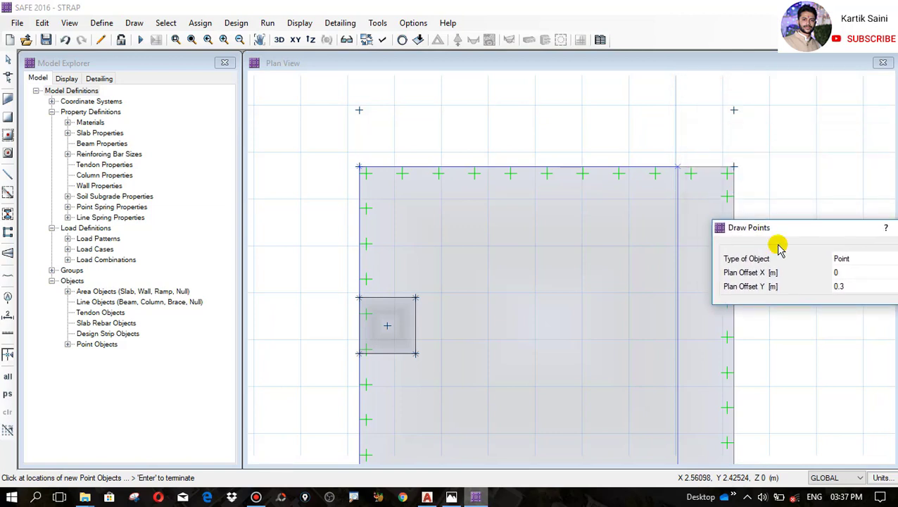
pyautogui.click(846, 287)
pyautogui.click(850, 291)
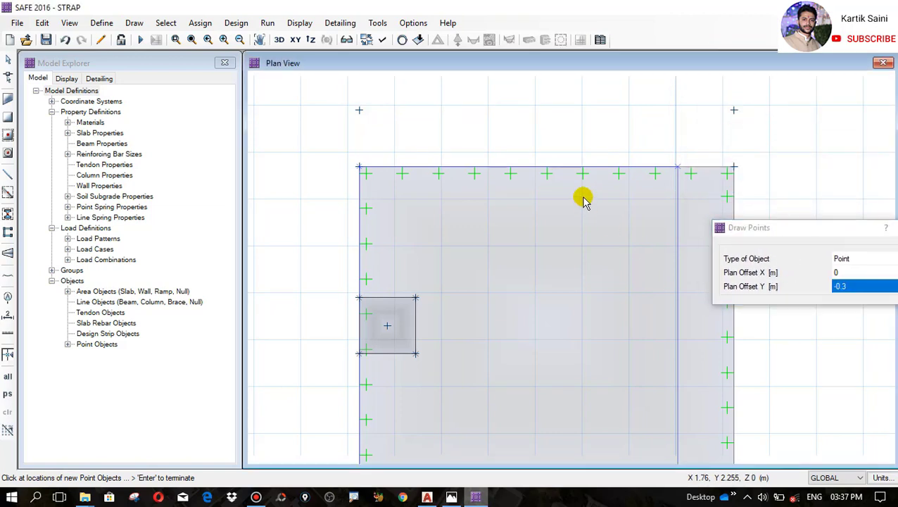
pyautogui.scroll(-3, 554, 176)
pyautogui.scroll(2, 499, 286)
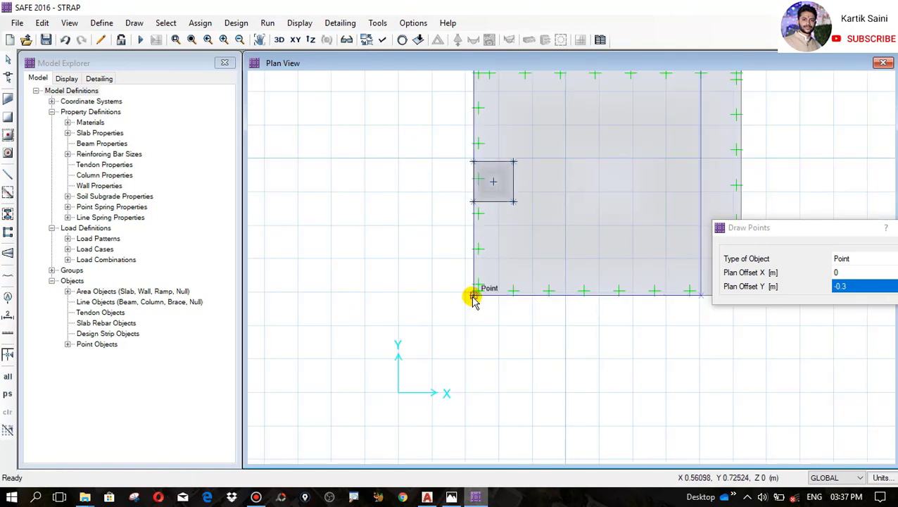
pyautogui.click(473, 296)
pyautogui.scroll(-2, 535, 348)
pyautogui.scroll(1, 644, 336)
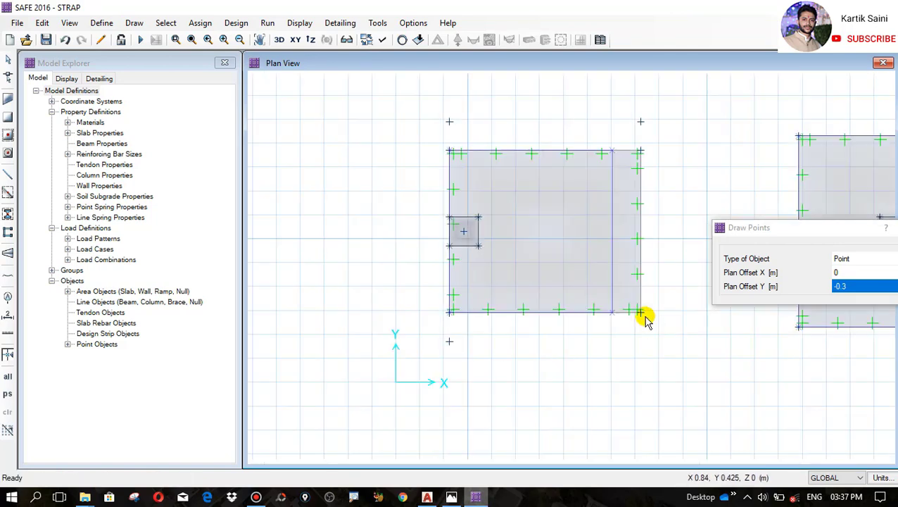
pyautogui.click(640, 313)
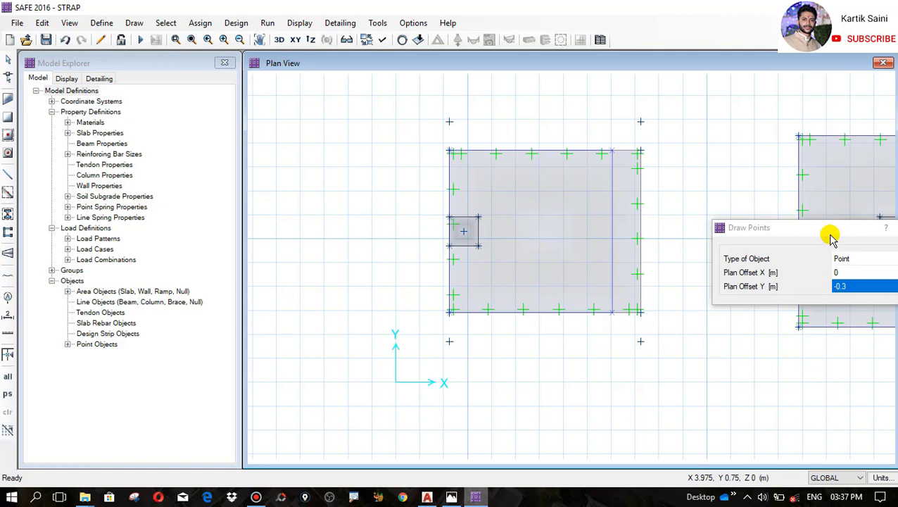
pyautogui.moveTo(830, 236); pyautogui.dragTo(719, 237)
pyautogui.click(807, 225)
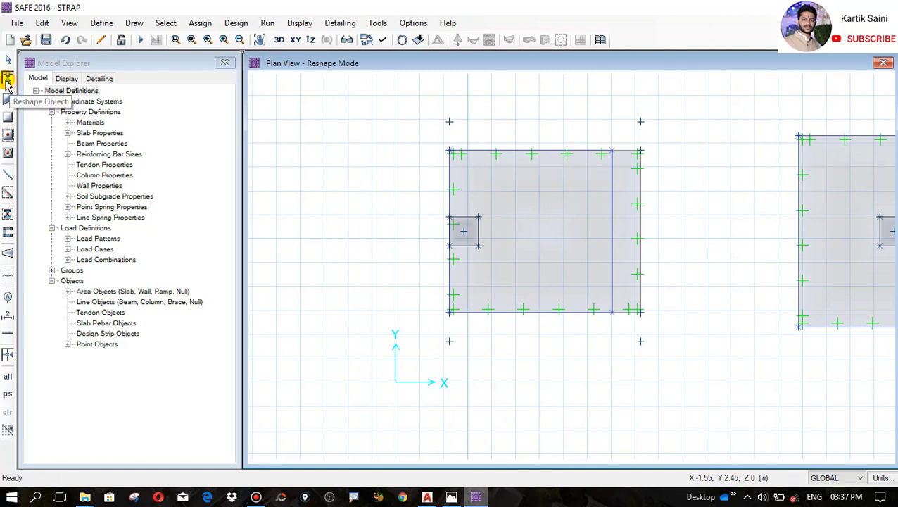
# - Reshape the left footing by moving its two upper corners onto the offset points 0.3 m above them
pyautogui.scroll(3, 612, 141)
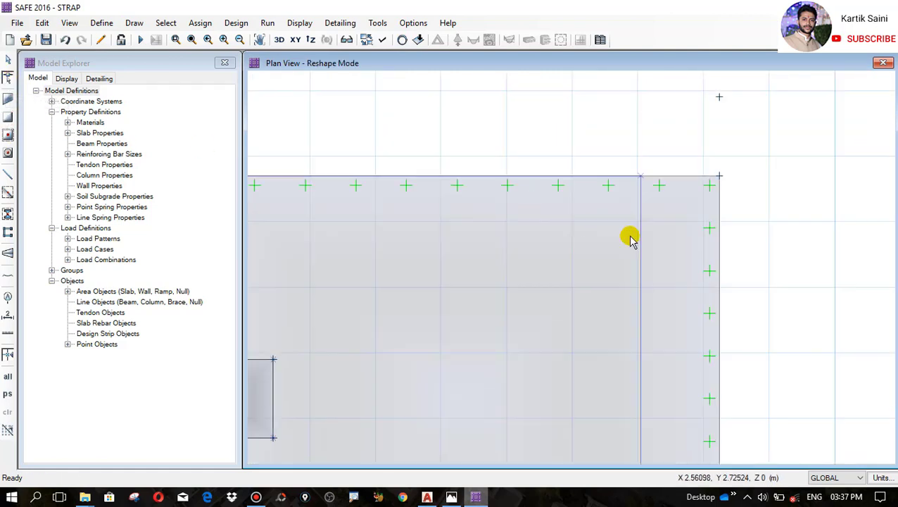
pyautogui.scroll(-2, 619, 236)
pyautogui.click(506, 218)
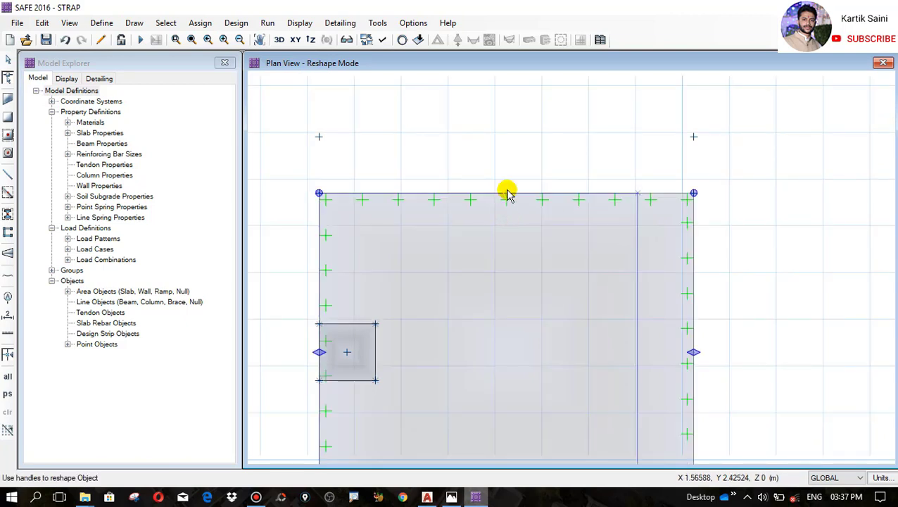
pyautogui.click(507, 193)
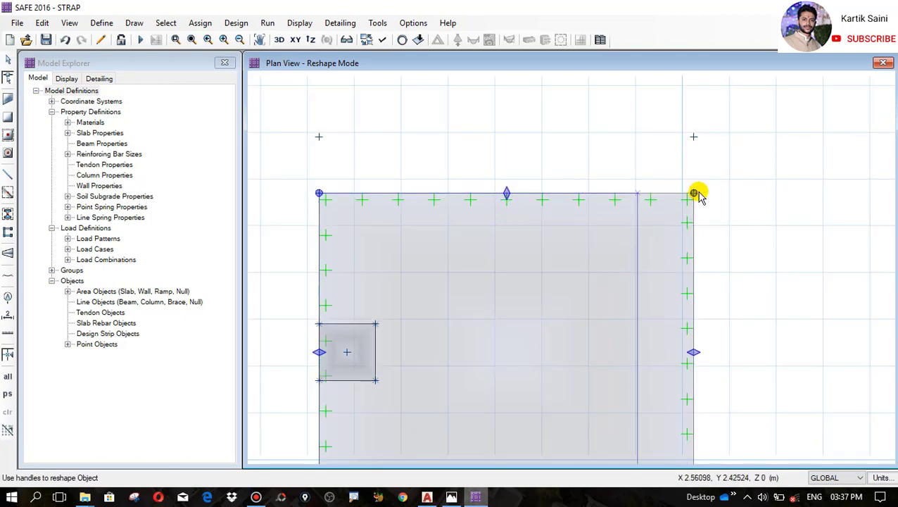
pyautogui.moveTo(695, 193); pyautogui.dragTo(693, 137)
pyautogui.rightClick(694, 137)
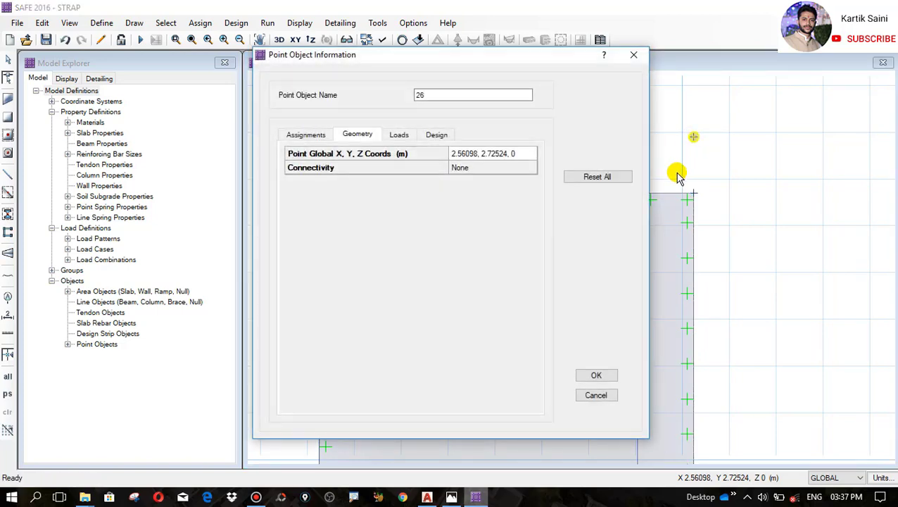
pyautogui.click(602, 396)
pyautogui.click(677, 218)
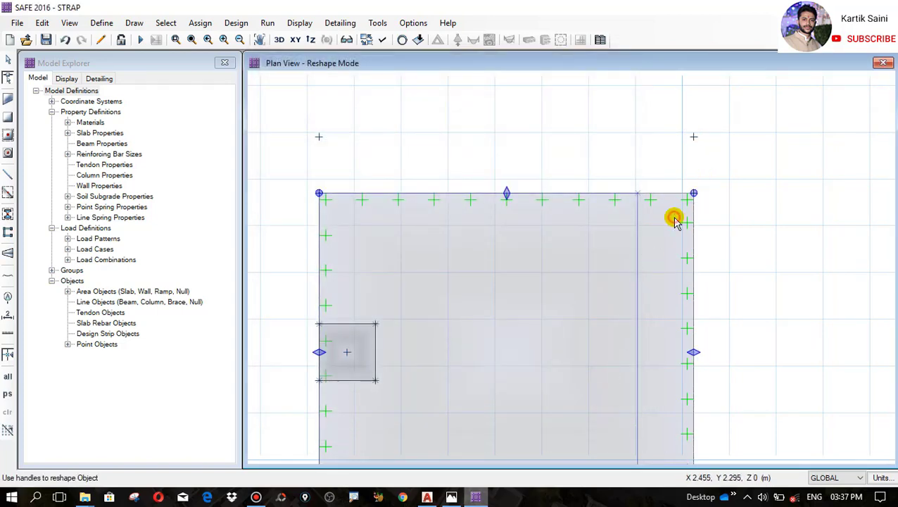
pyautogui.moveTo(693, 193); pyautogui.dragTo(693, 137)
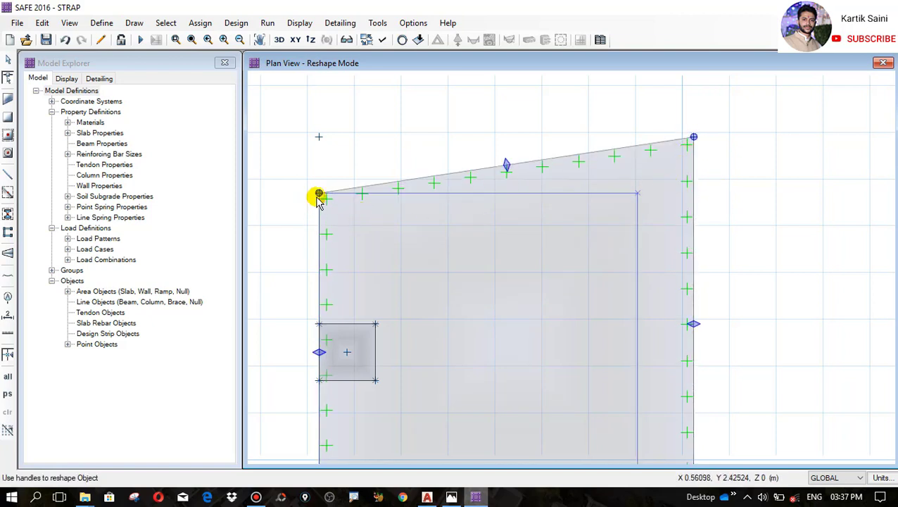
pyautogui.moveTo(319, 195); pyautogui.dragTo(319, 138)
# - Reshape the left footing by moving its two lower corners onto the offset points 0.3 m below them
pyautogui.scroll(-2, 432, 161)
pyautogui.scroll(1, 433, 248)
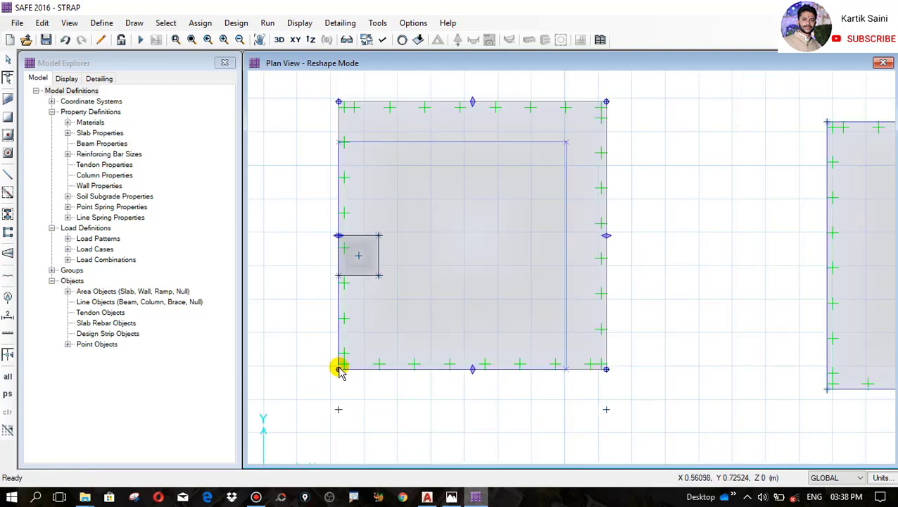
pyautogui.moveTo(339, 369); pyautogui.dragTo(338, 409)
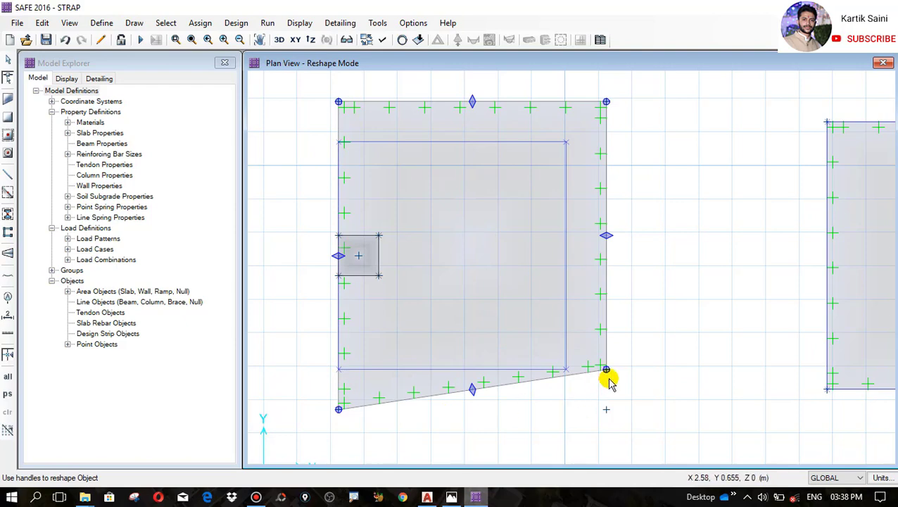
pyautogui.moveTo(606, 369); pyautogui.dragTo(606, 408)
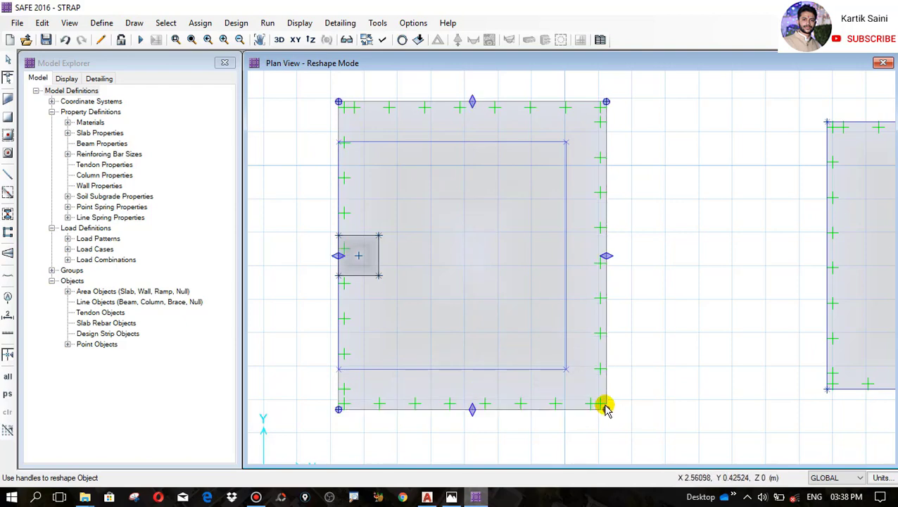
pyautogui.press('Escape')
pyautogui.scroll(-2, 429, 285)
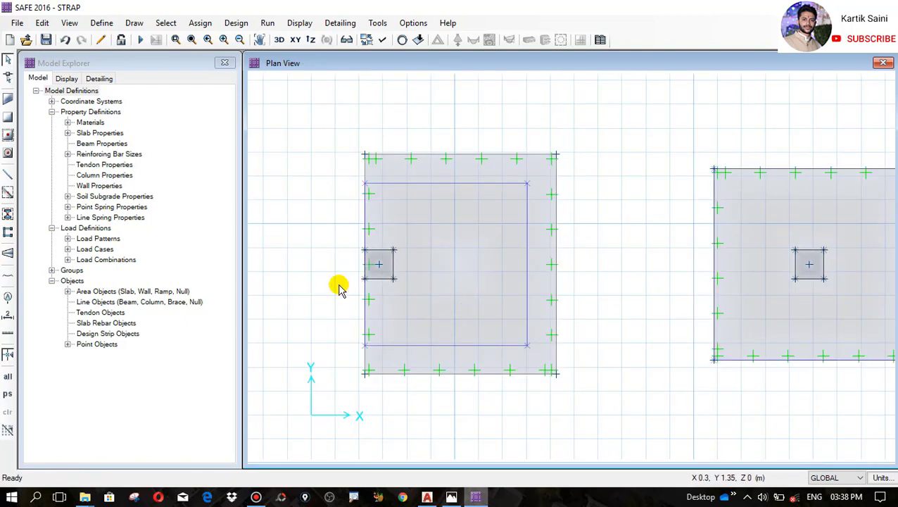
# - Run the analysis of the strap footing model with the enlarged left footing
pyautogui.click(267, 23)
pyautogui.click(303, 35)
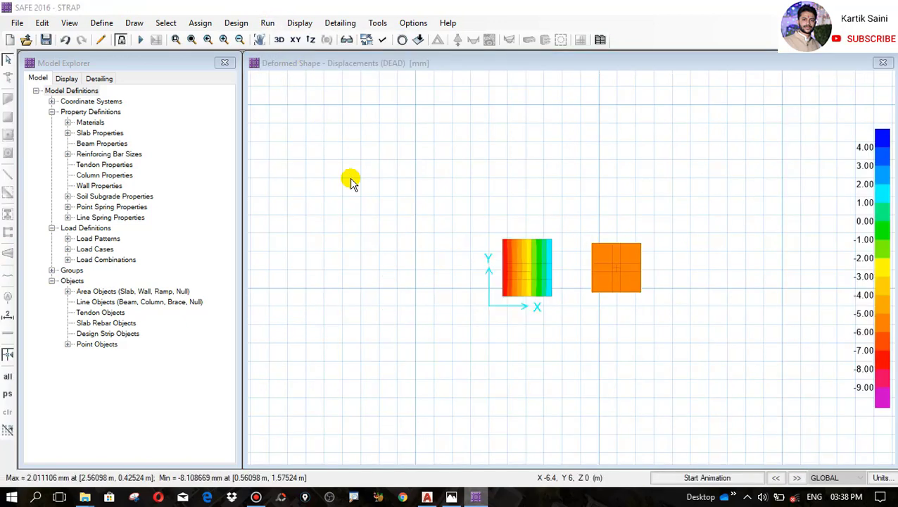
pyautogui.scroll(2, 539, 270)
pyautogui.scroll(2, 608, 332)
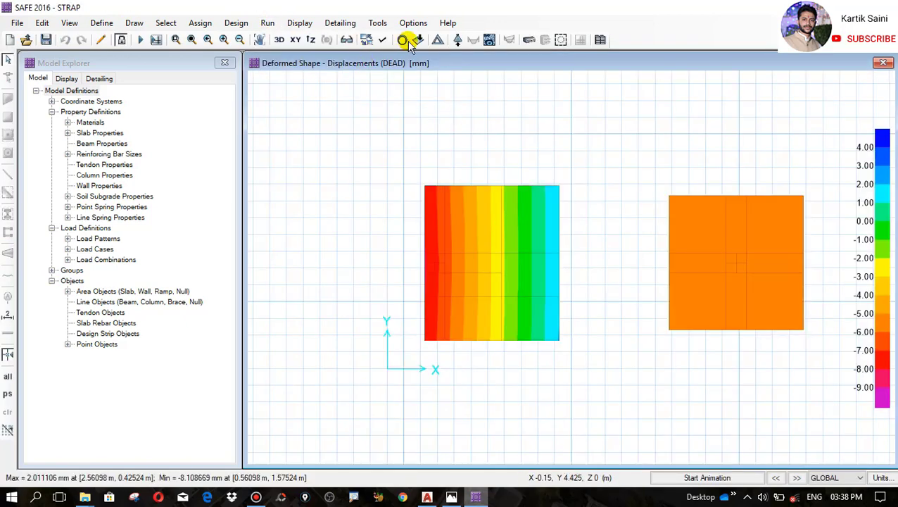
# - Display the soil pressure contours on the deformed shape for load combination LL+DL and examine the left footing's outer edge
pyautogui.click(457, 40)
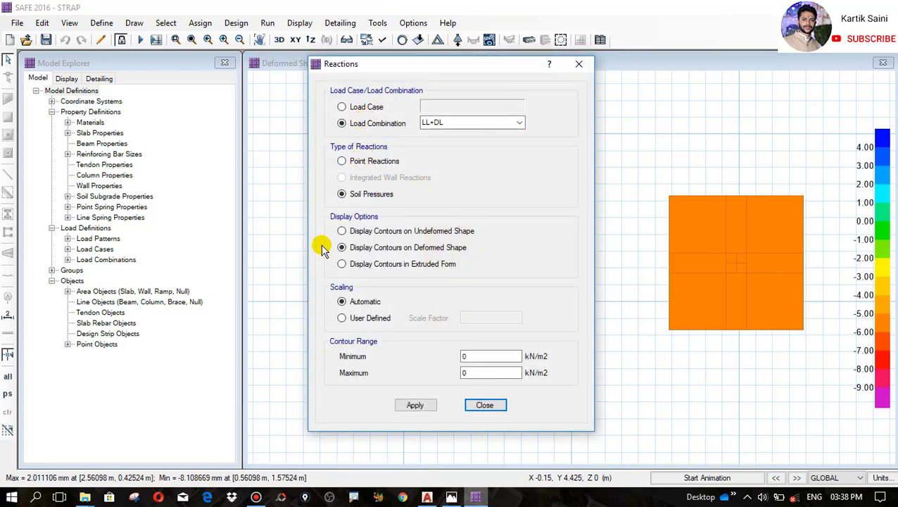
pyautogui.click(415, 405)
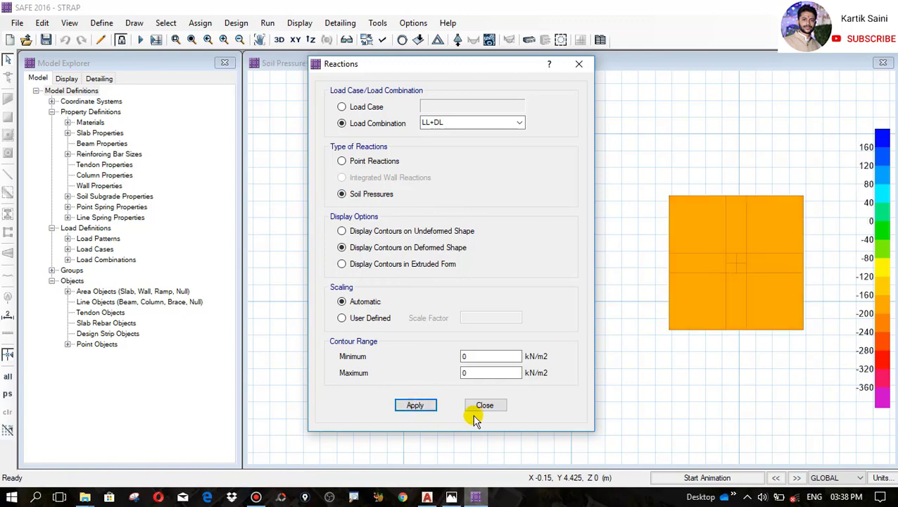
pyautogui.click(483, 406)
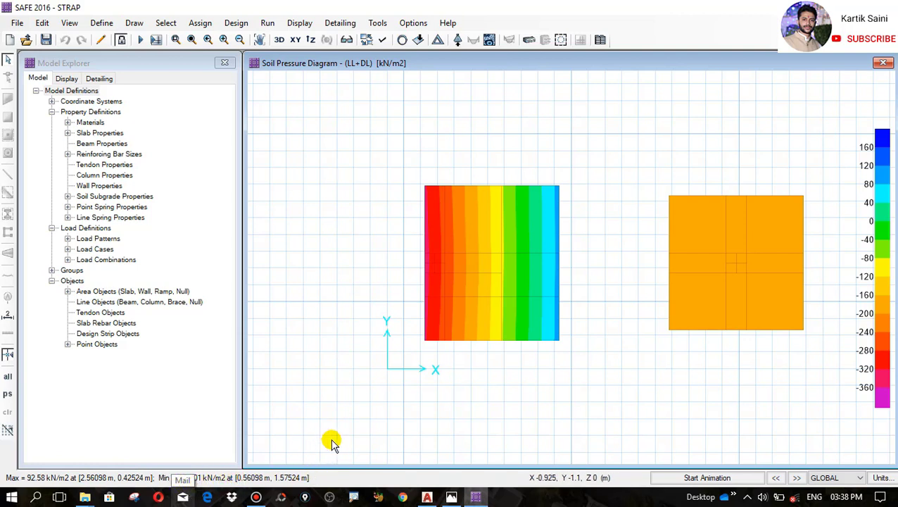
pyautogui.scroll(1, 432, 247)
pyautogui.scroll(1, 432, 246)
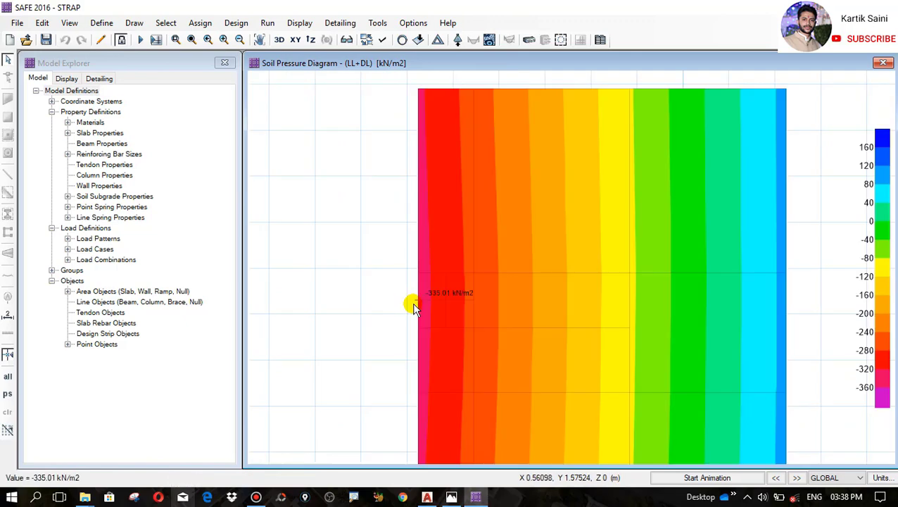
# - Switch to AutoCAD to check the soil bearing capacity note in METER.dwg, and return to the soil pressure diagram in SAFE
pyautogui.click(427, 497)
pyautogui.scroll(-3, 410, 304)
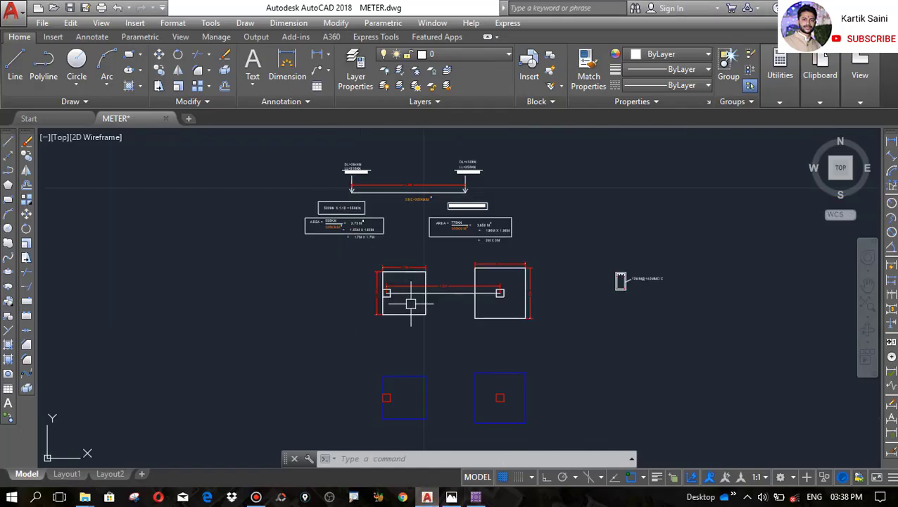
pyautogui.scroll(5, 415, 180)
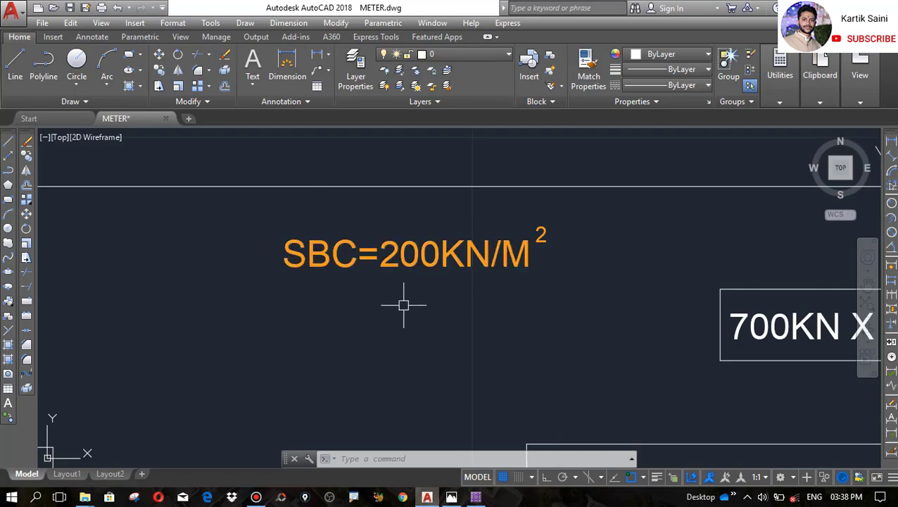
pyautogui.click(476, 497)
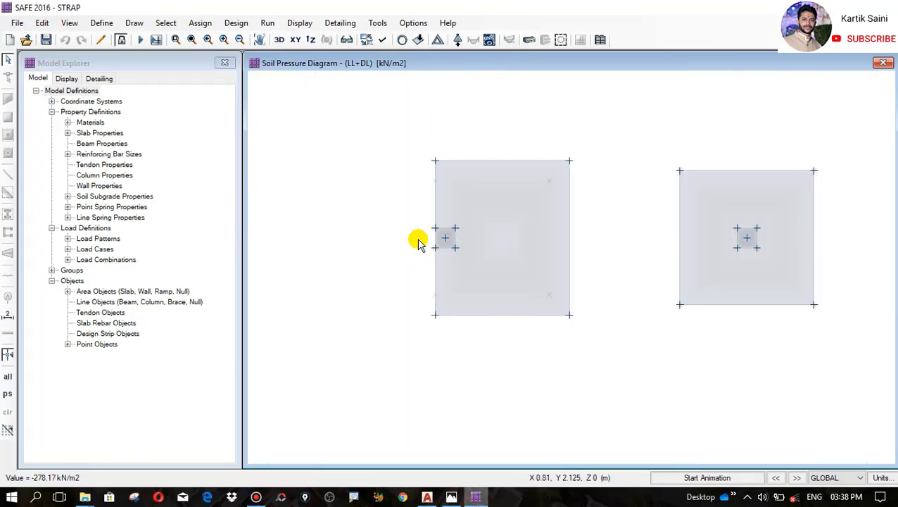
pyautogui.scroll(2, 660, 224)
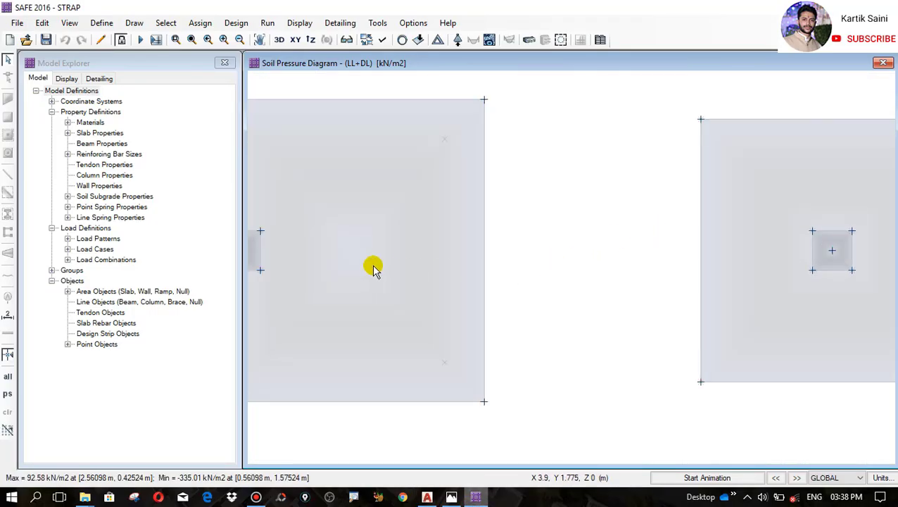
pyautogui.scroll(-2, 434, 275)
pyautogui.scroll(2, 339, 255)
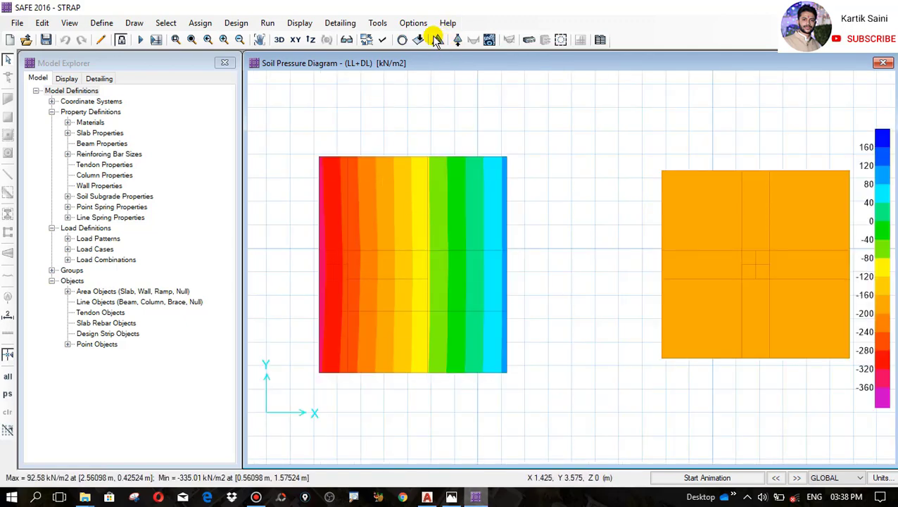
# - Display the deformed shape with displacement contours for the load combination LL+DL
pyautogui.click(437, 41)
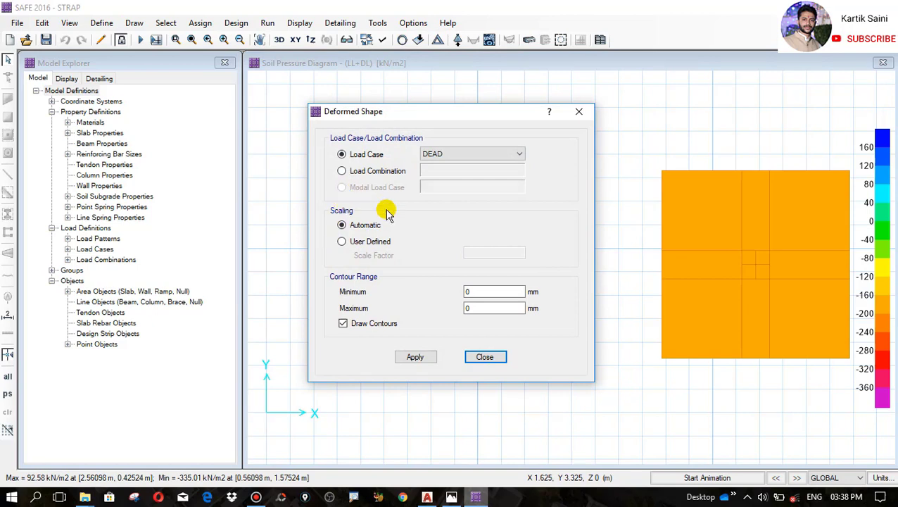
pyautogui.click(359, 172)
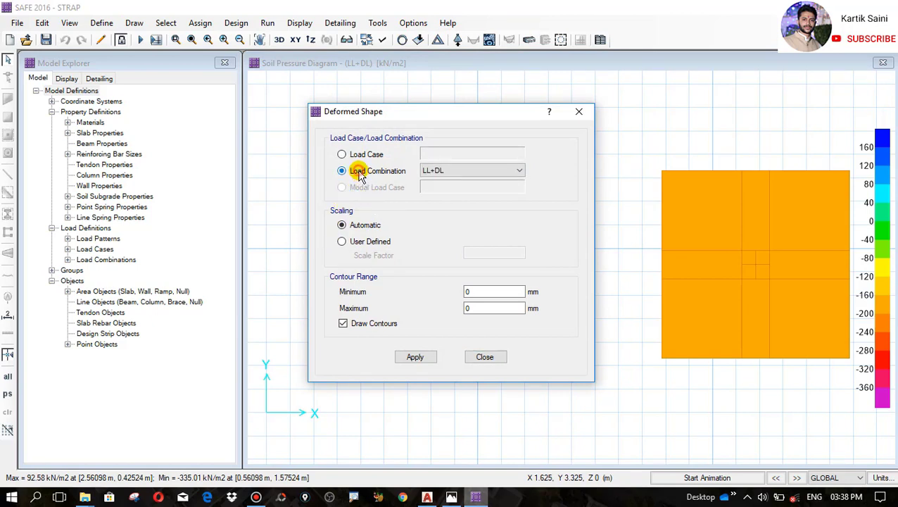
pyautogui.click(416, 358)
pyautogui.click(480, 357)
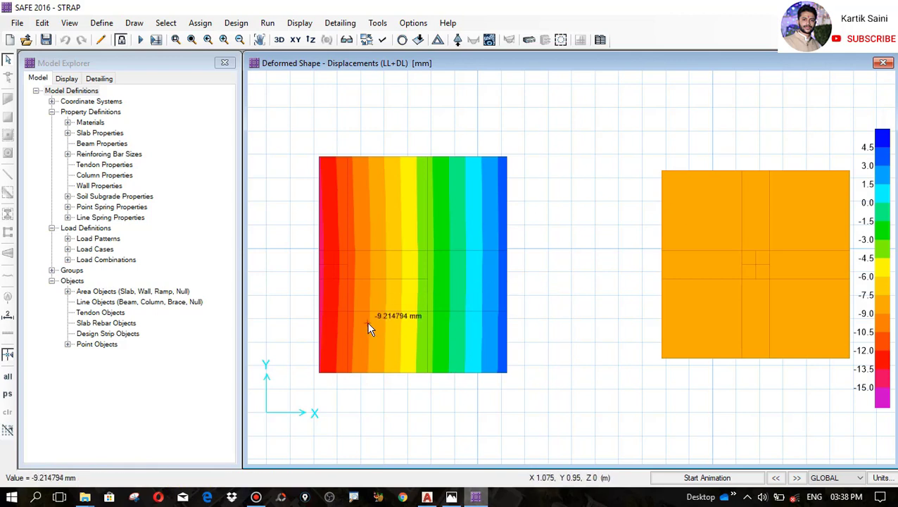
# - Display the punching shear capacity ratios and examine the values at the columns of both footings
pyautogui.click(562, 40)
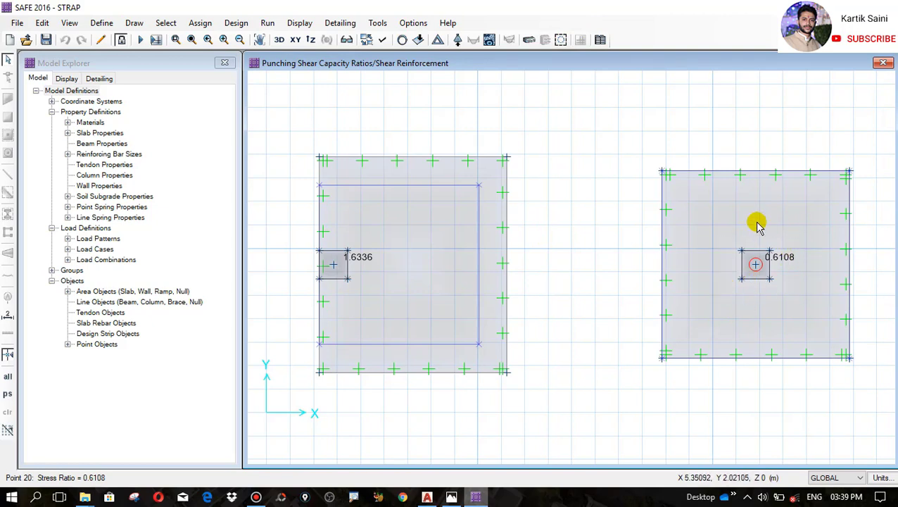
pyautogui.scroll(3, 307, 257)
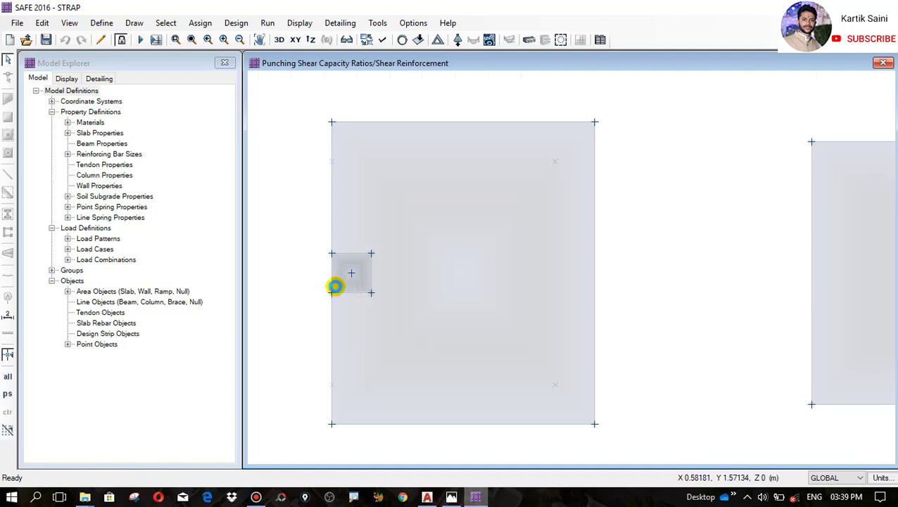
pyautogui.scroll(-2, 336, 287)
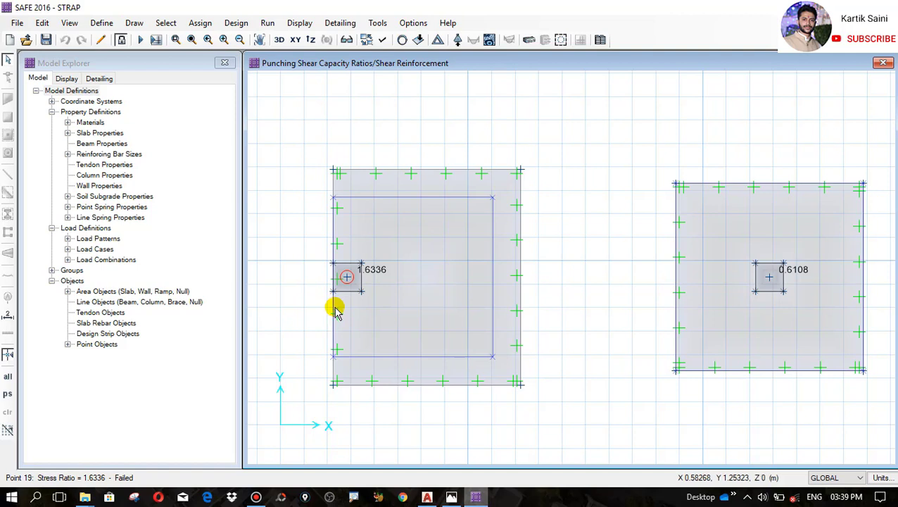
pyautogui.scroll(3, 334, 309)
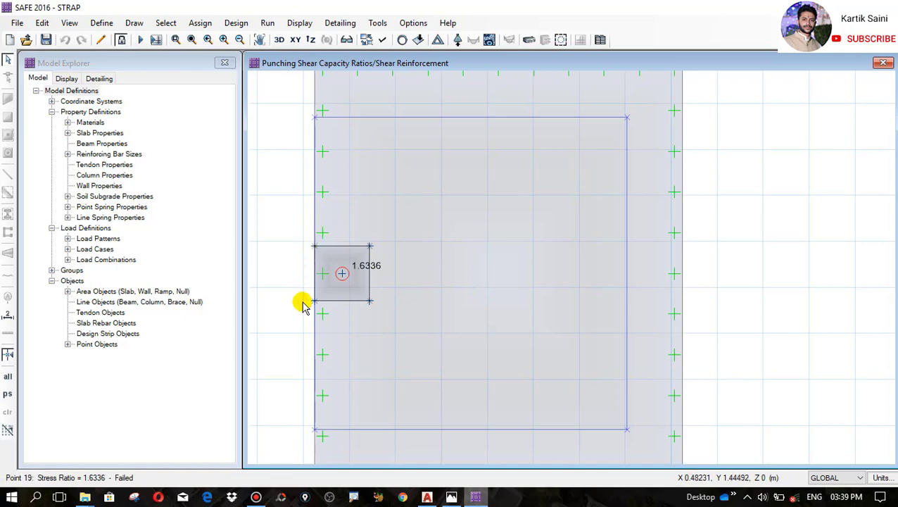
pyautogui.scroll(-1, 308, 304)
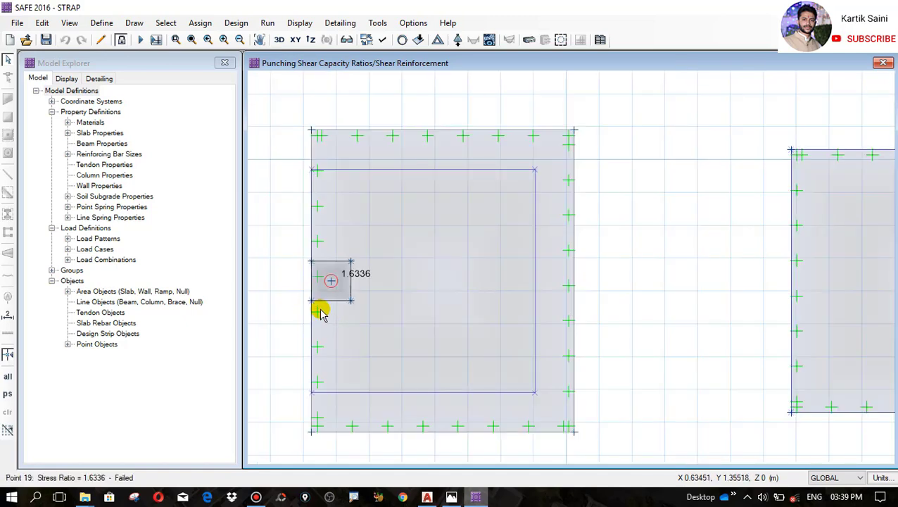
pyautogui.scroll(-1, 285, 304)
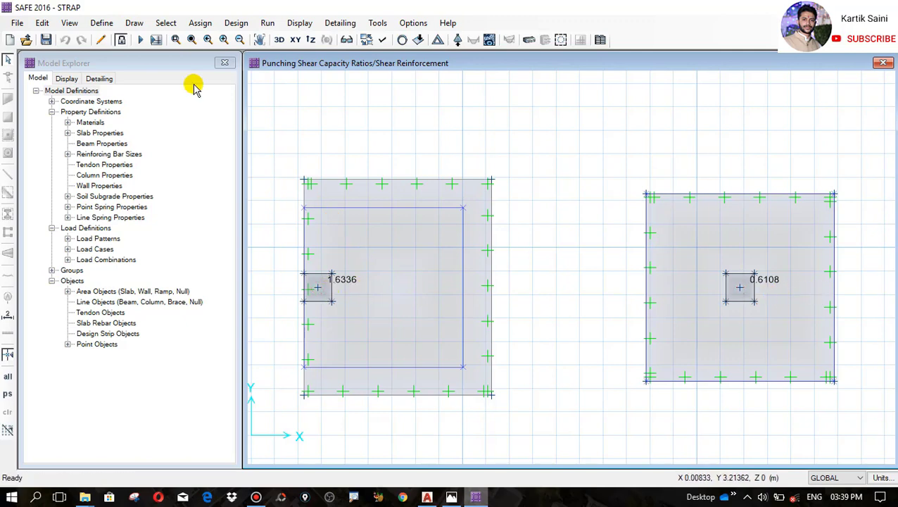
# - Unlock the model for editing, accepting the deletion of the analysis and design results
pyautogui.click(135, 24)
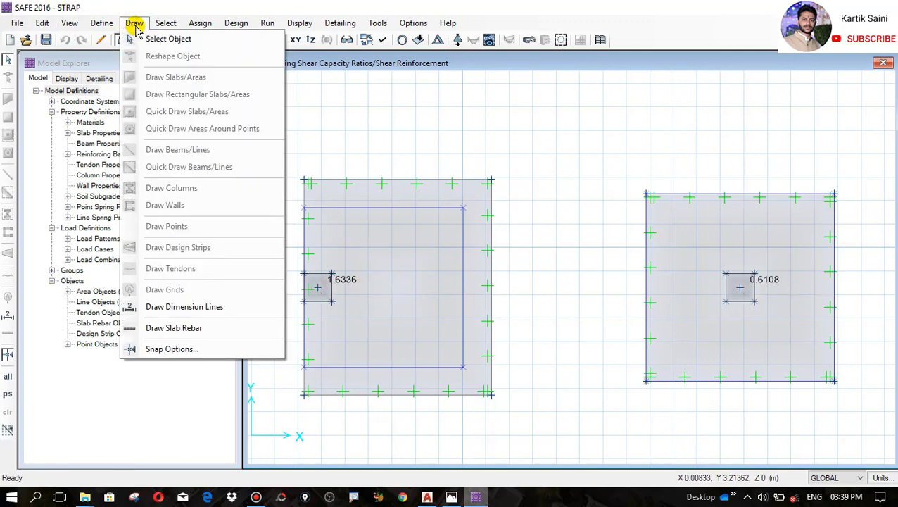
pyautogui.click(135, 24)
pyautogui.click(121, 39)
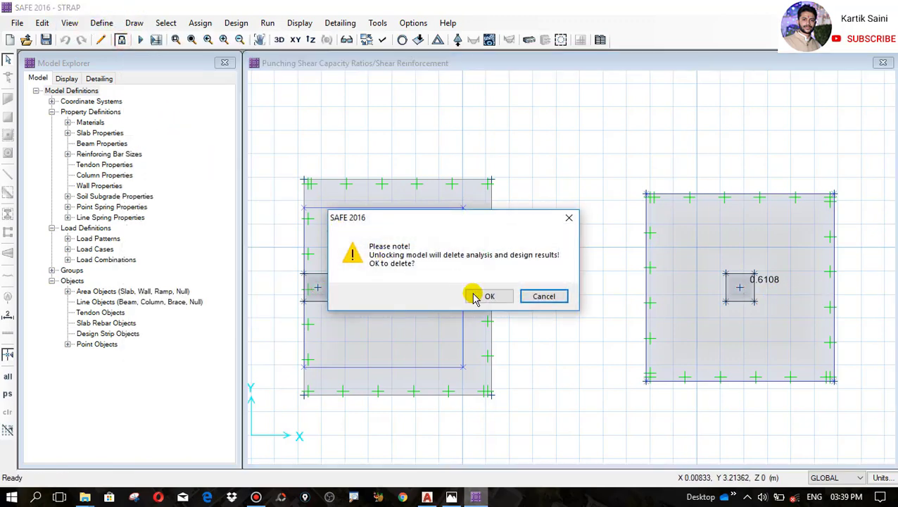
pyautogui.click(486, 297)
# - Open the existing beam property for modification and rename it BEAM 400X700
pyautogui.click(101, 23)
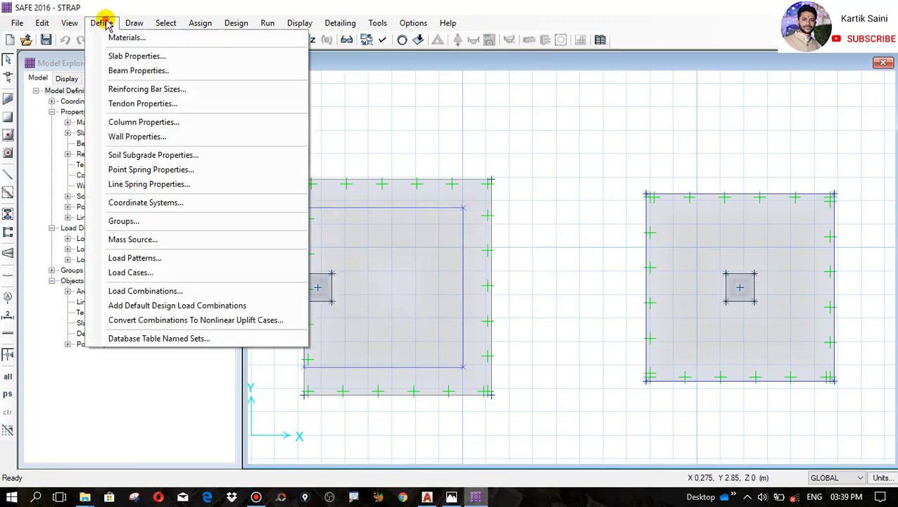
pyautogui.click(134, 73)
pyautogui.click(537, 202)
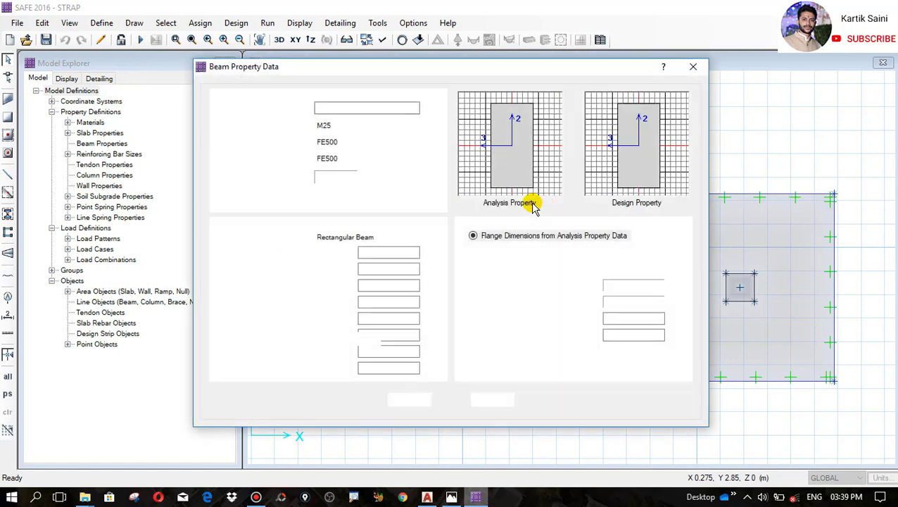
pyautogui.moveTo(419, 65); pyautogui.dragTo(246, 81)
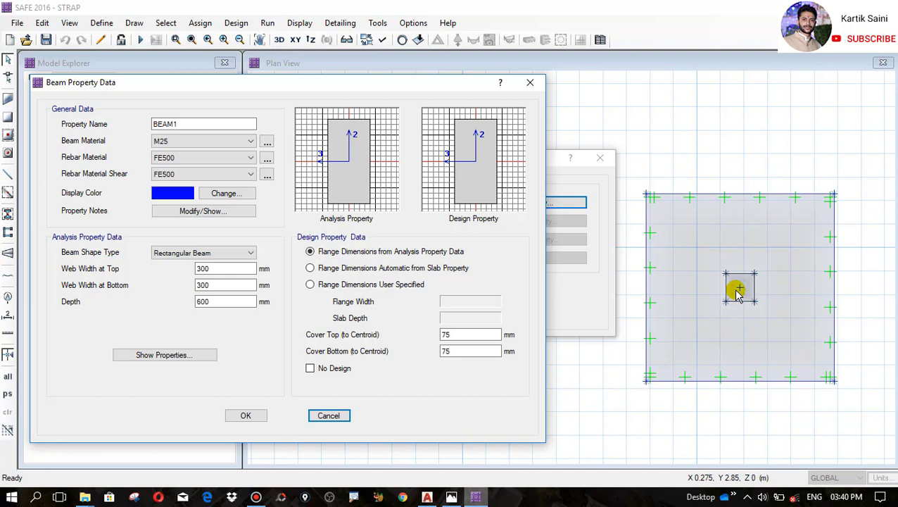
pyautogui.click(197, 124)
pyautogui.press('BackSpace')
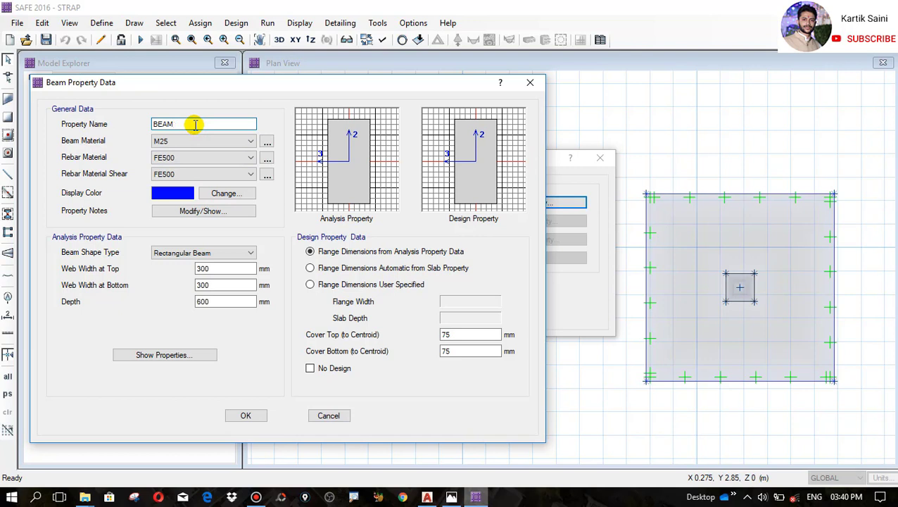
pyautogui.write('400')
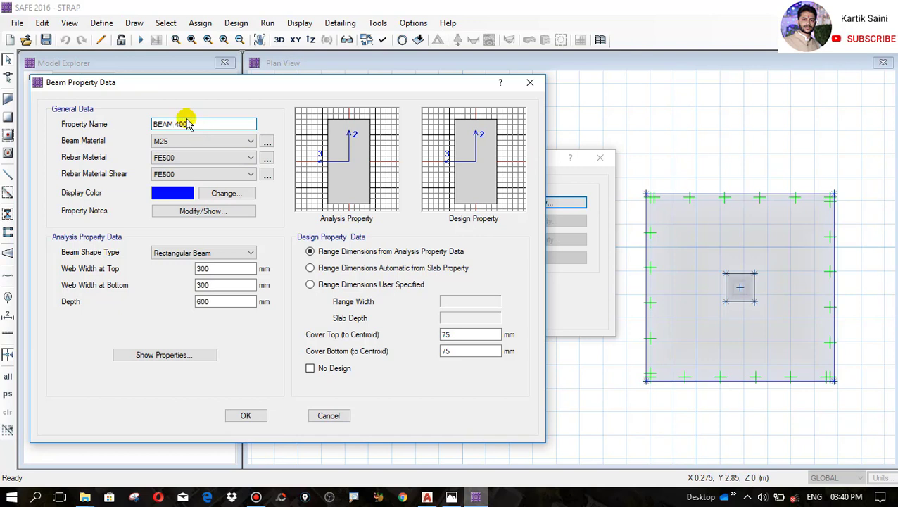
pyautogui.write('X700')
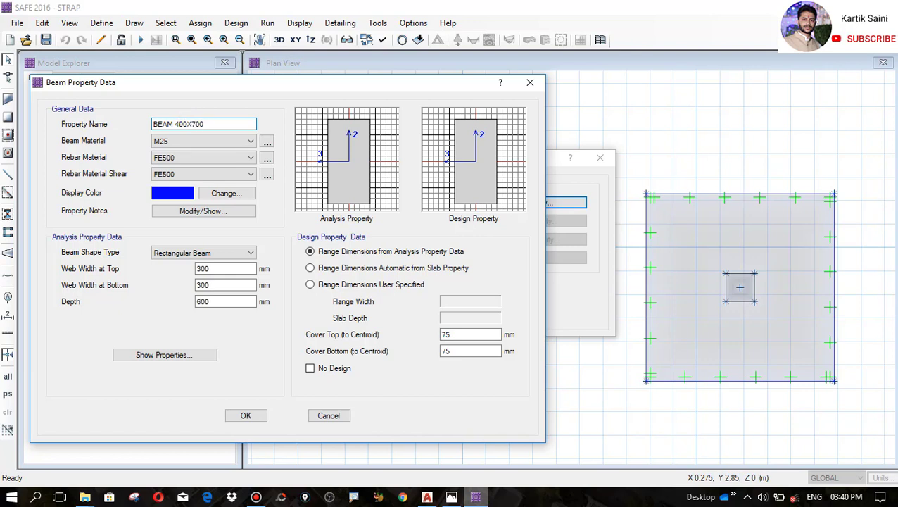
# - Set the beam's web width to 400 mm at both top and bottom and its depth to 700 mm
pyautogui.doubleClick(218, 269)
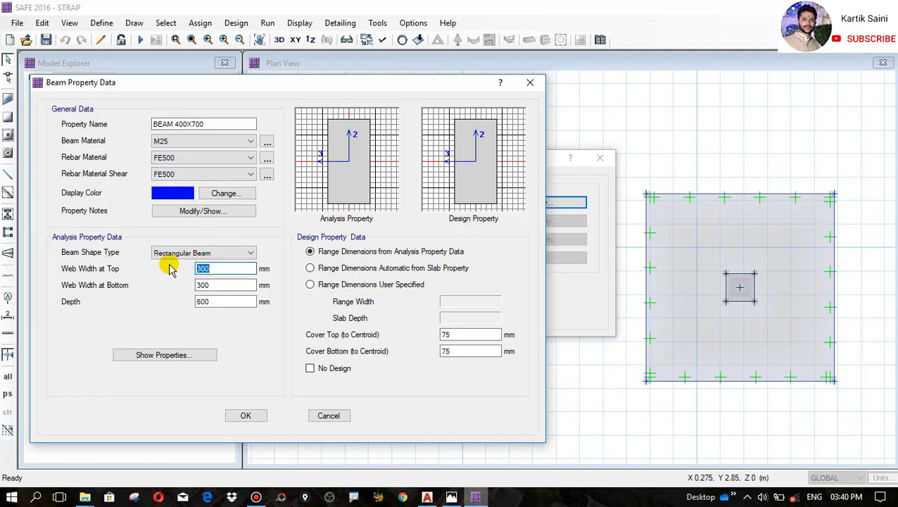
pyautogui.write('400')
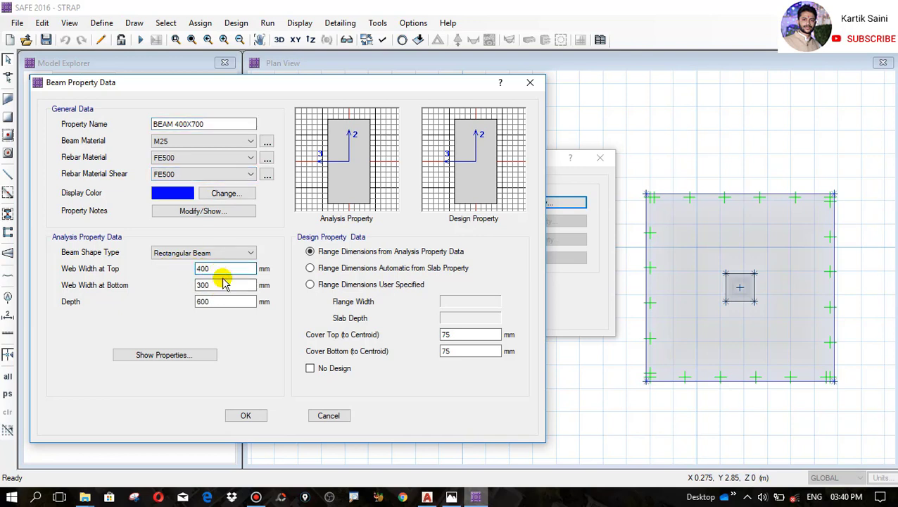
pyautogui.doubleClick(224, 283)
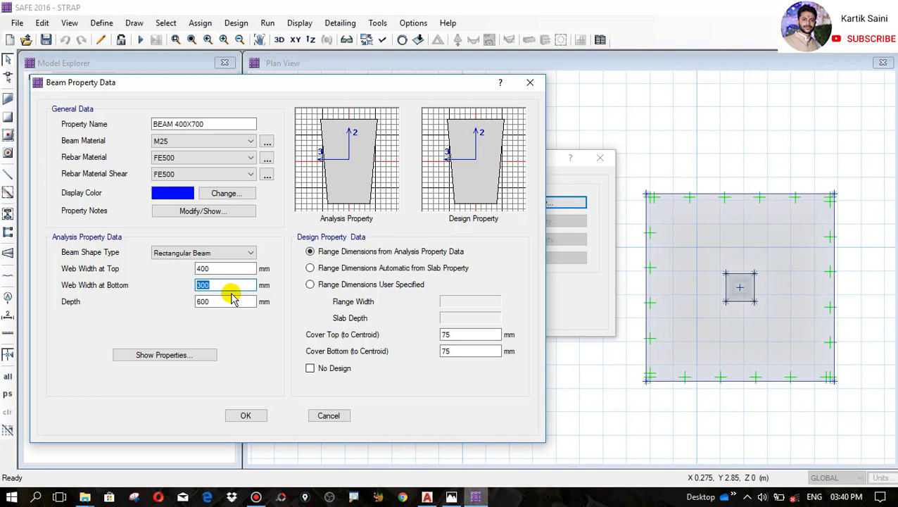
pyautogui.write('400')
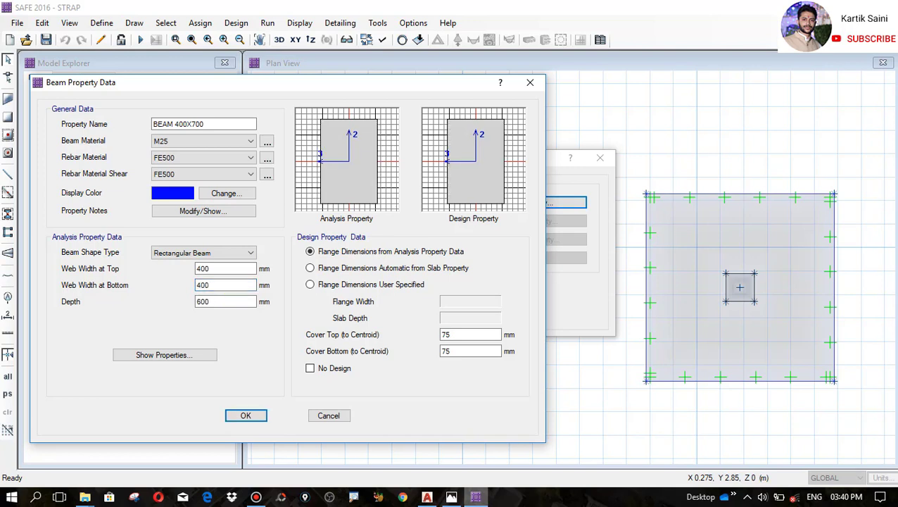
pyautogui.click(224, 303)
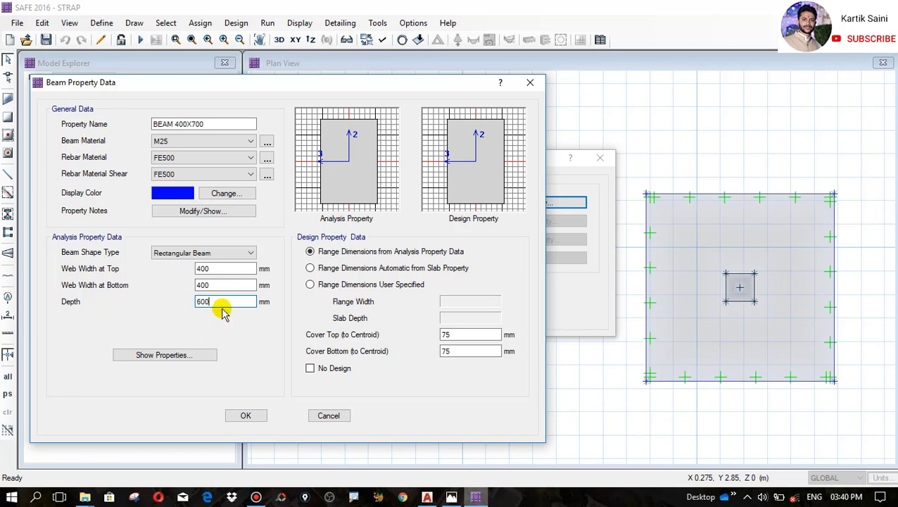
pyautogui.moveTo(216, 301); pyautogui.dragTo(184, 302)
pyautogui.write('7')
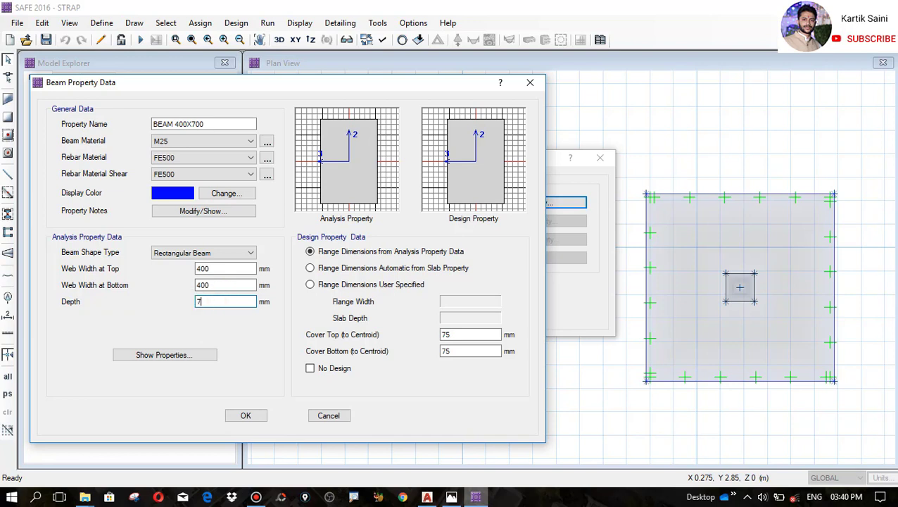
pyautogui.write('00')
# - Set the beam's top cover to 72 mm and bottom cover to 50+12+6 mm, and accept the beam property definition
pyautogui.click(449, 335)
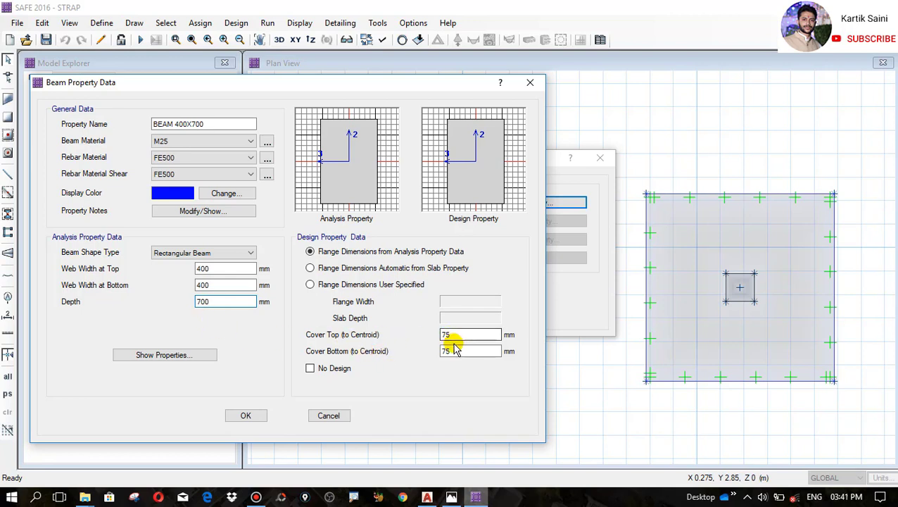
pyautogui.moveTo(456, 336); pyautogui.dragTo(423, 337)
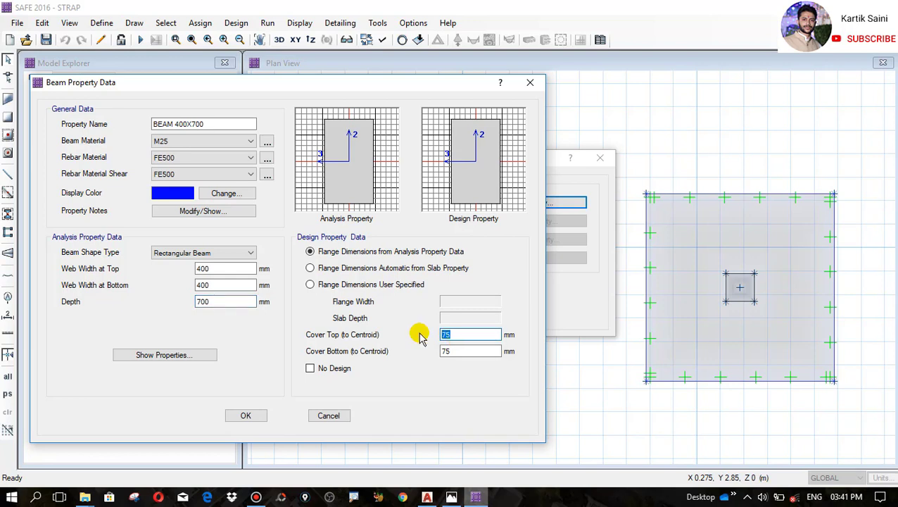
pyautogui.write('50+')
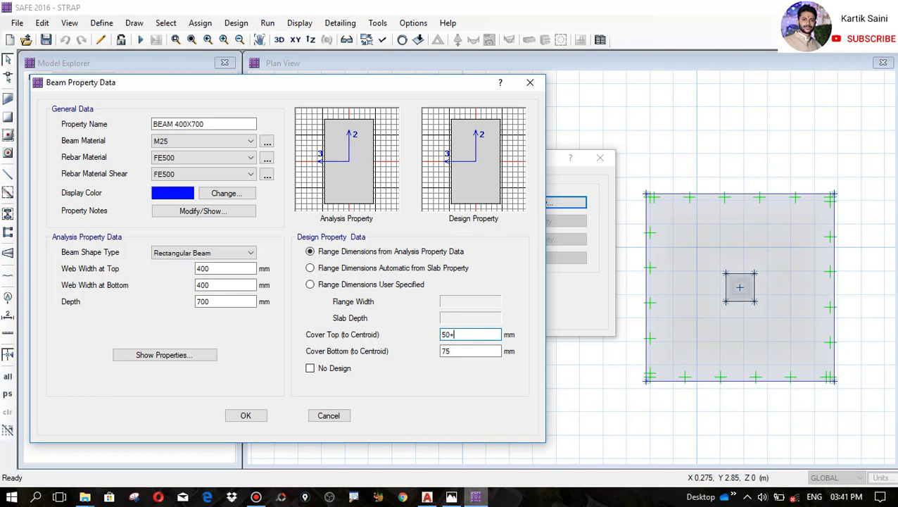
pyautogui.write('12')
pyautogui.write('10')
pyautogui.press('Return')
pyautogui.doubleClick(465, 350)
pyautogui.write('50+12+')
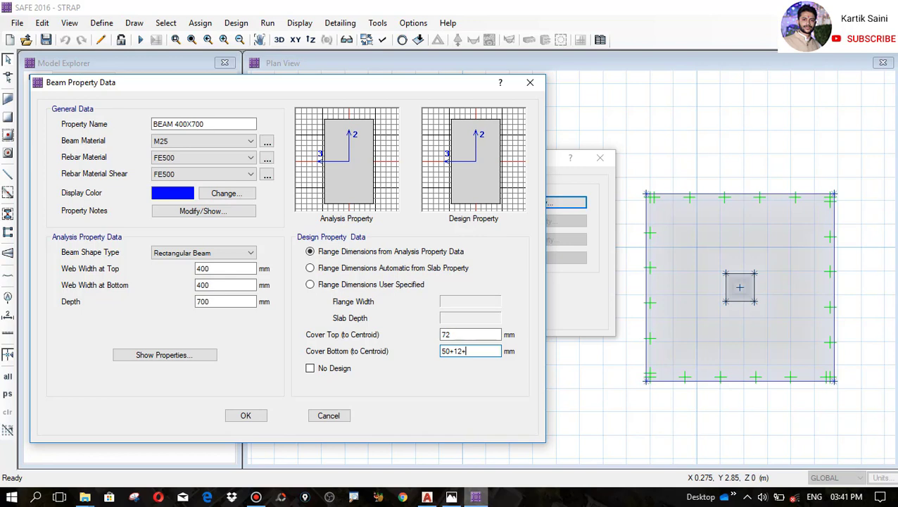
pyautogui.write('6')
pyautogui.press('Return')
pyautogui.click(239, 415)
pyautogui.click(520, 289)
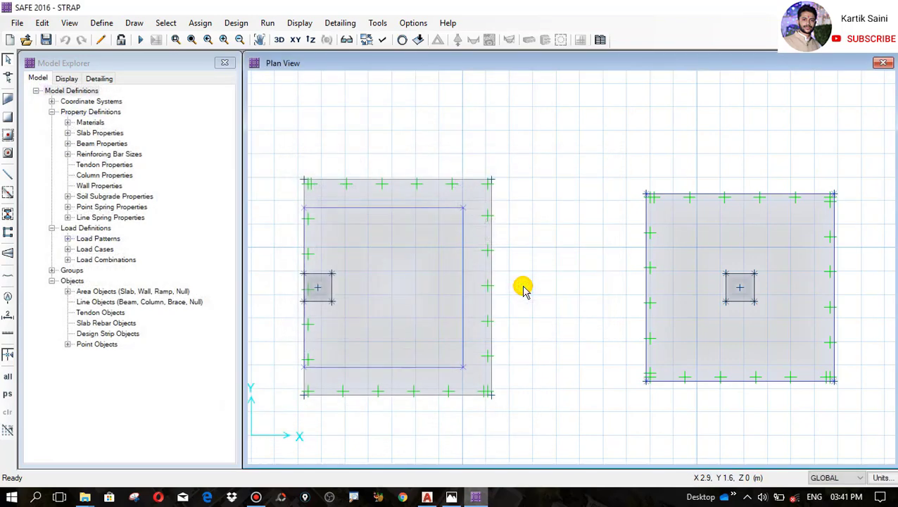
# - Draw a straight BEAM 400X700 from the left column's outer edge to the far edge of the right column along their centreline
pyautogui.click(8, 177)
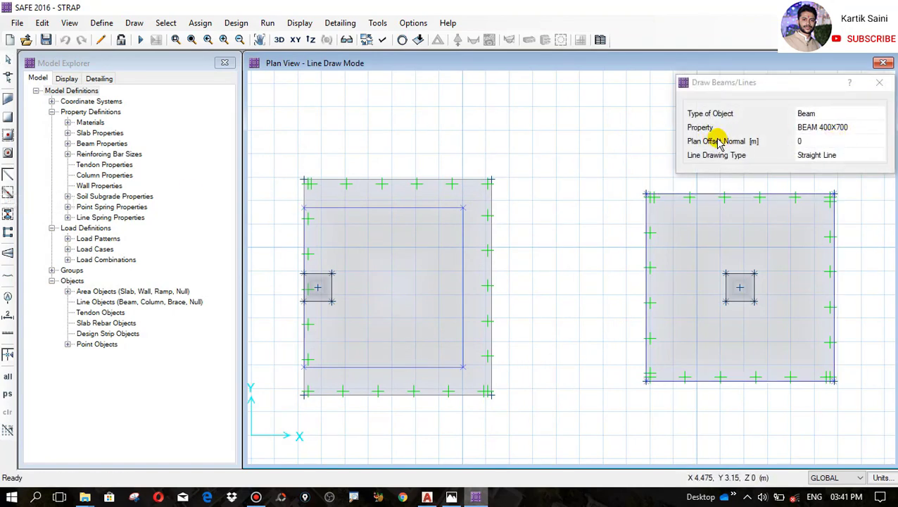
pyautogui.click(877, 129)
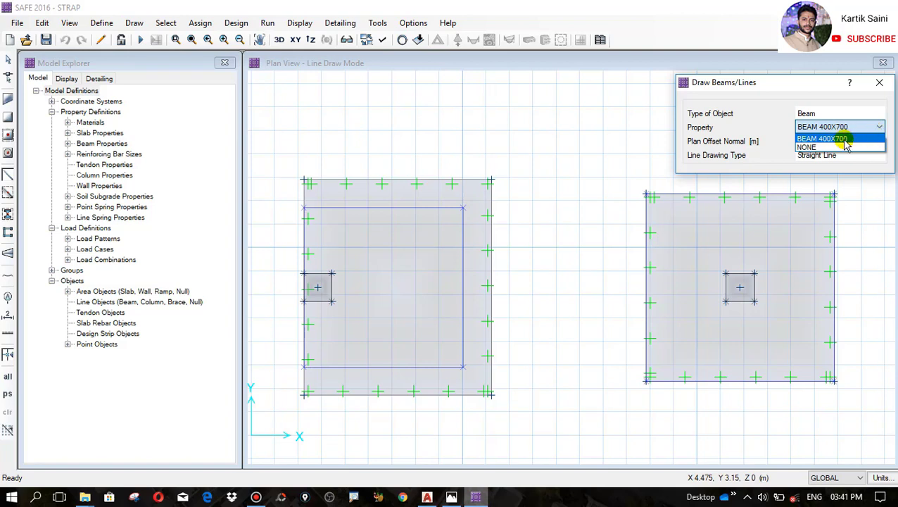
pyautogui.click(821, 139)
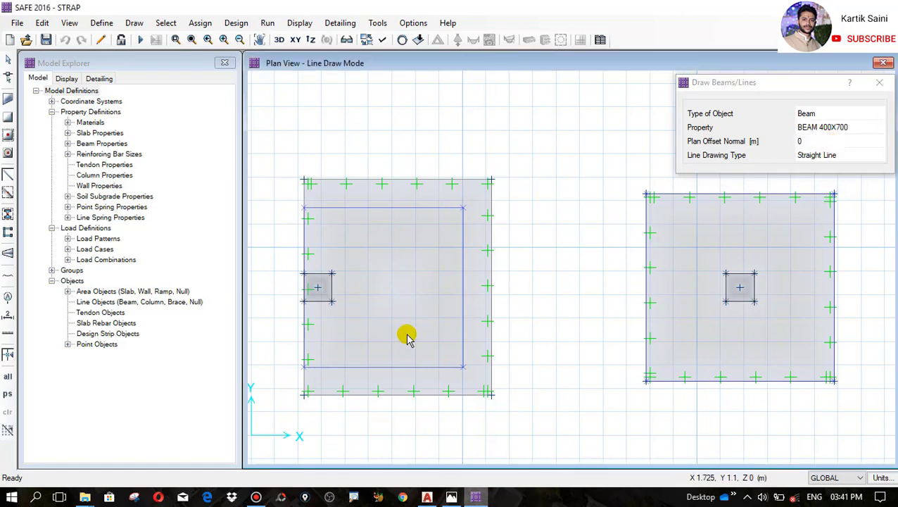
pyautogui.click(302, 288)
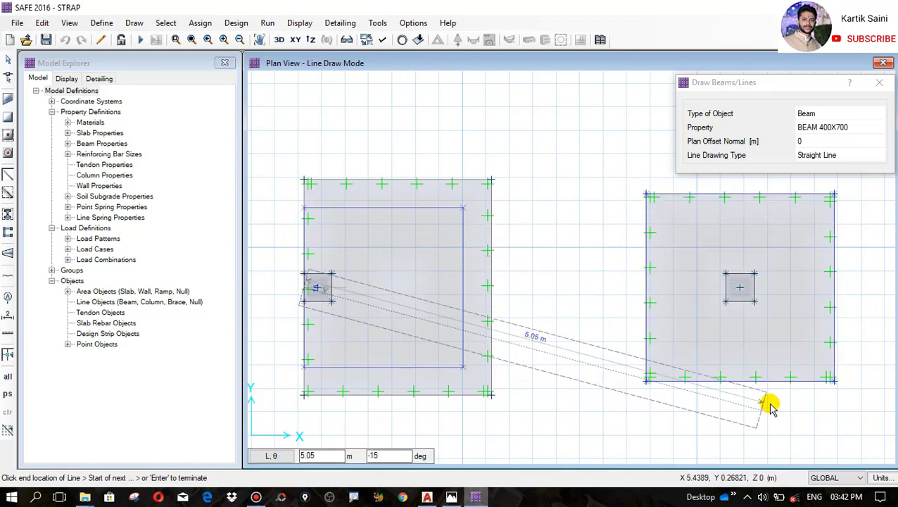
pyautogui.click(753, 289)
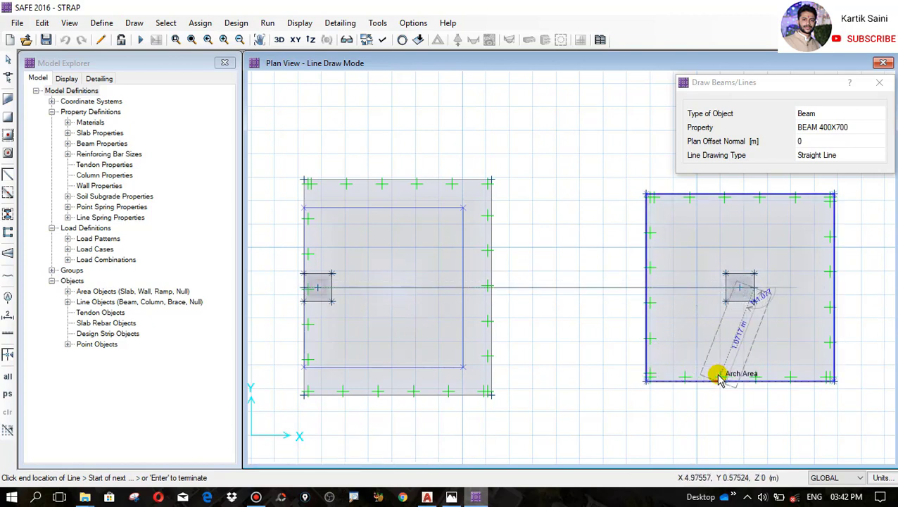
pyautogui.press('Escape')
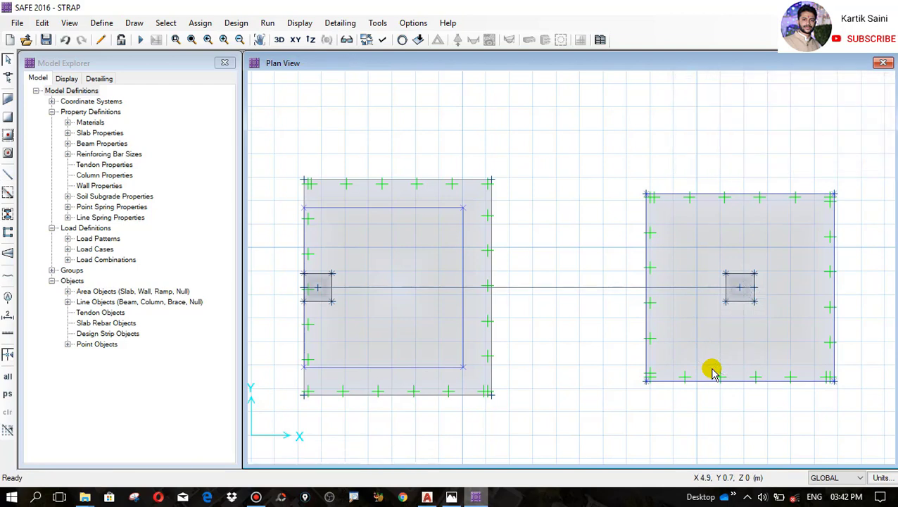
# - Turn on the extruded view in the display options to show the strap beam's width in plan
pyautogui.click(381, 40)
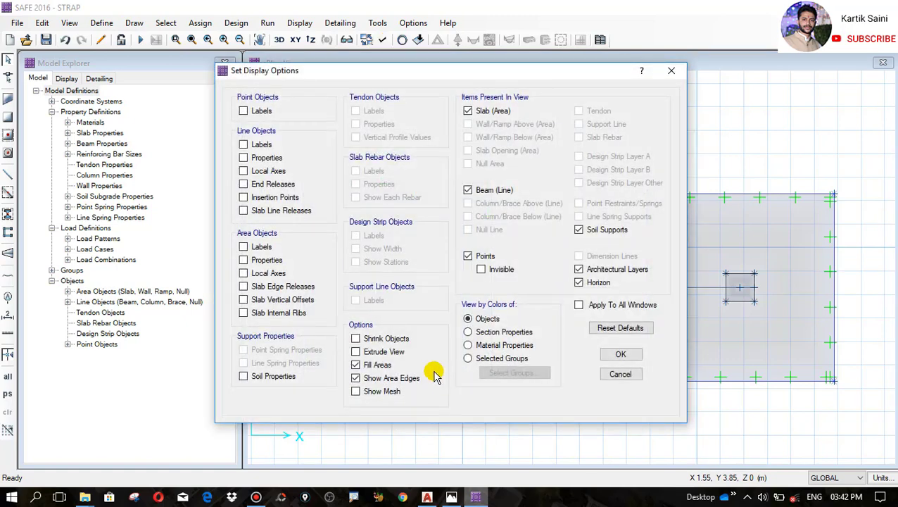
pyautogui.click(356, 351)
pyautogui.click(633, 354)
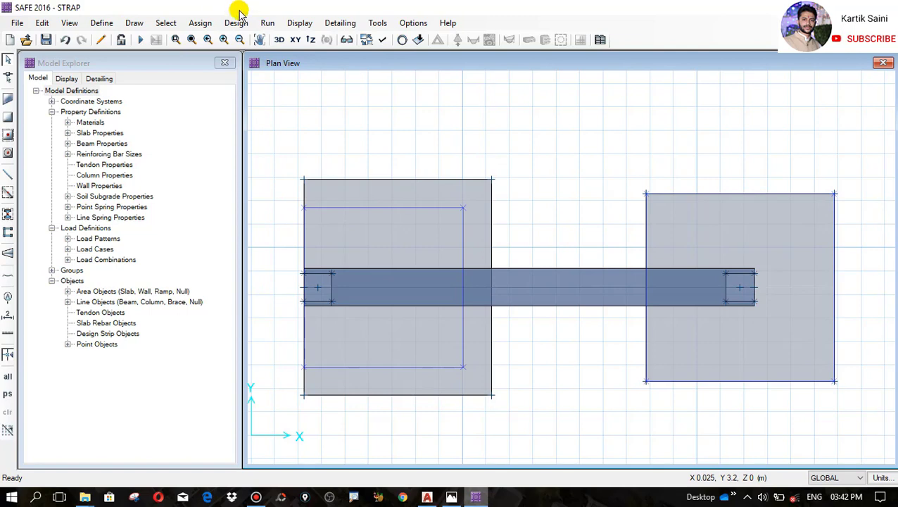
# - Run the analysis of the model with the strap beam connecting the two footings
pyautogui.click(267, 23)
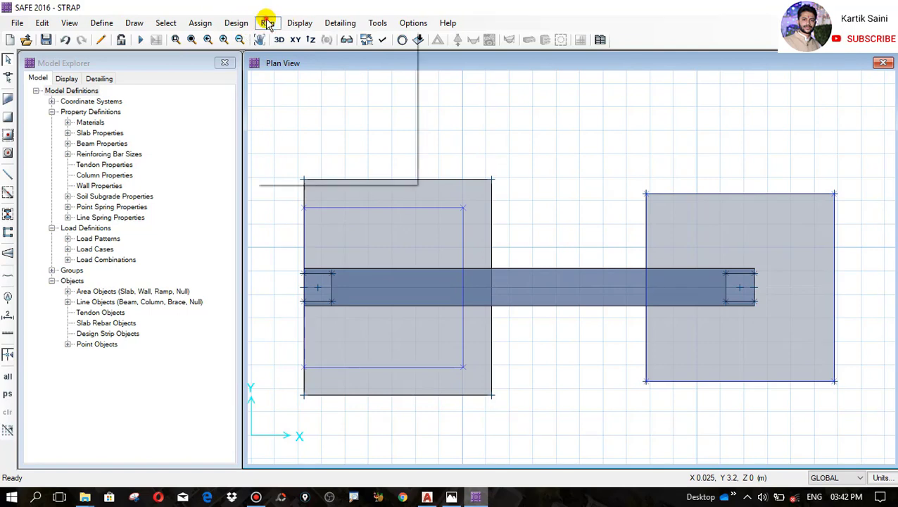
pyautogui.click(282, 54)
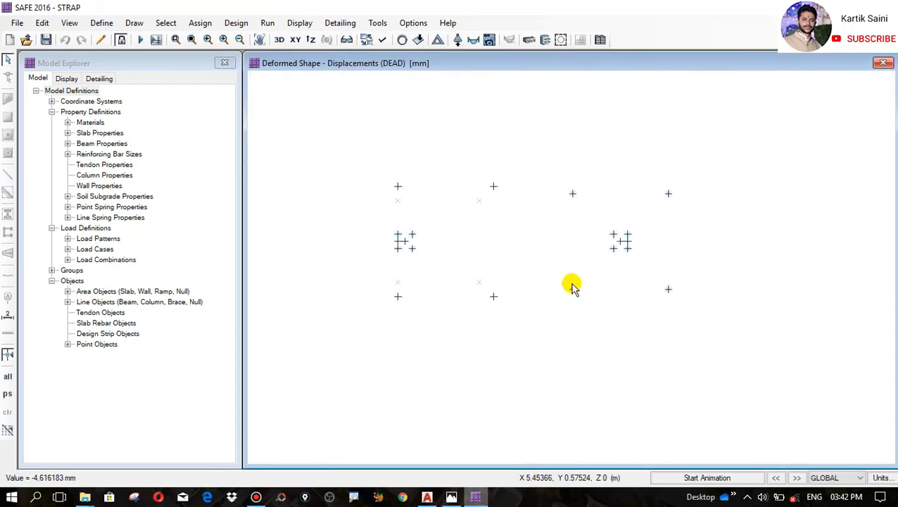
# - Display the soil pressure contours for the LL+DL combination, inspect both footings, and check the pressures against the SBC noted in the AutoCAD drawing
pyautogui.click(457, 41)
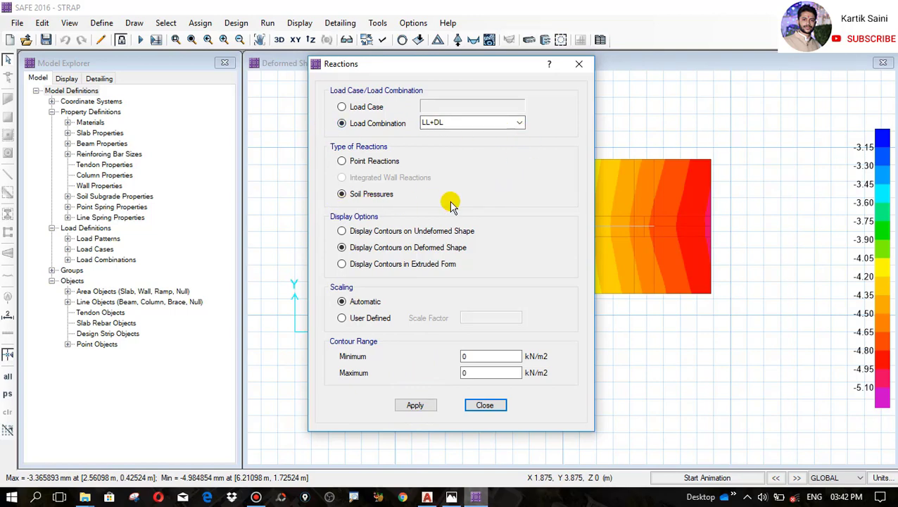
pyautogui.click(417, 406)
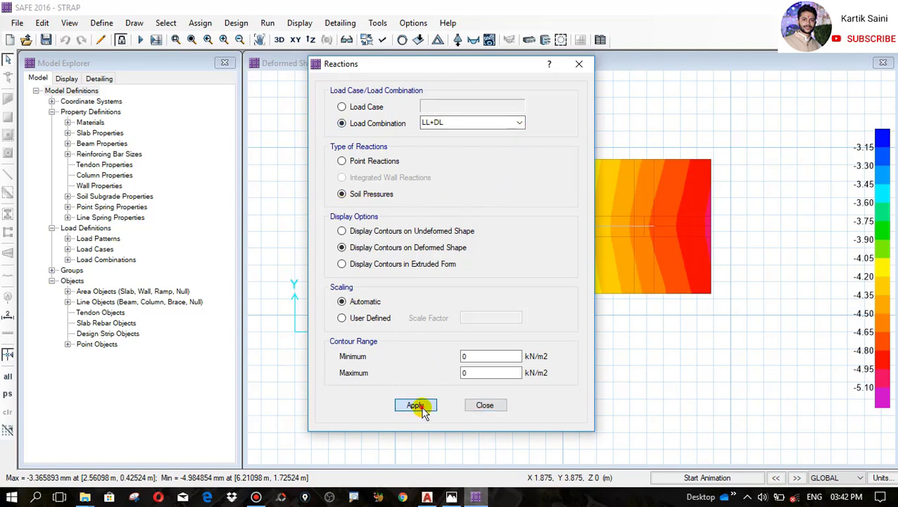
pyautogui.click(485, 405)
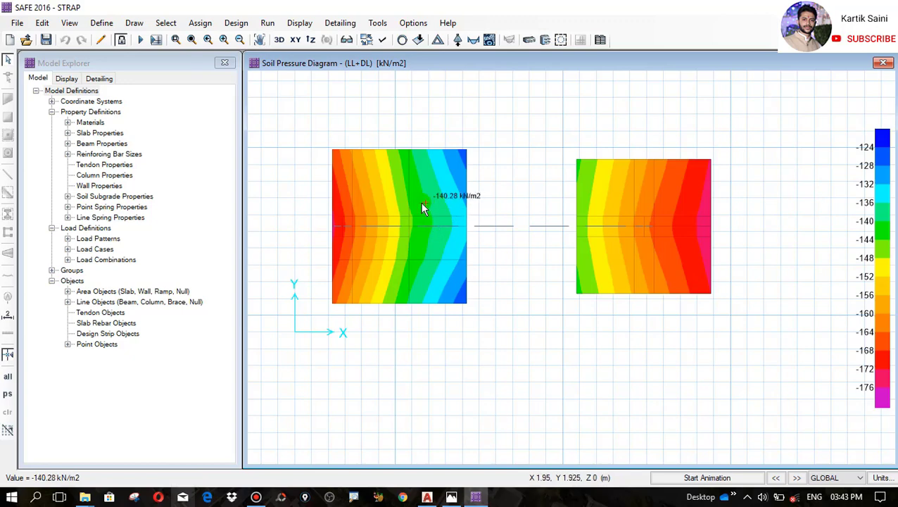
pyautogui.scroll(2, 421, 206)
pyautogui.scroll(-1, 479, 271)
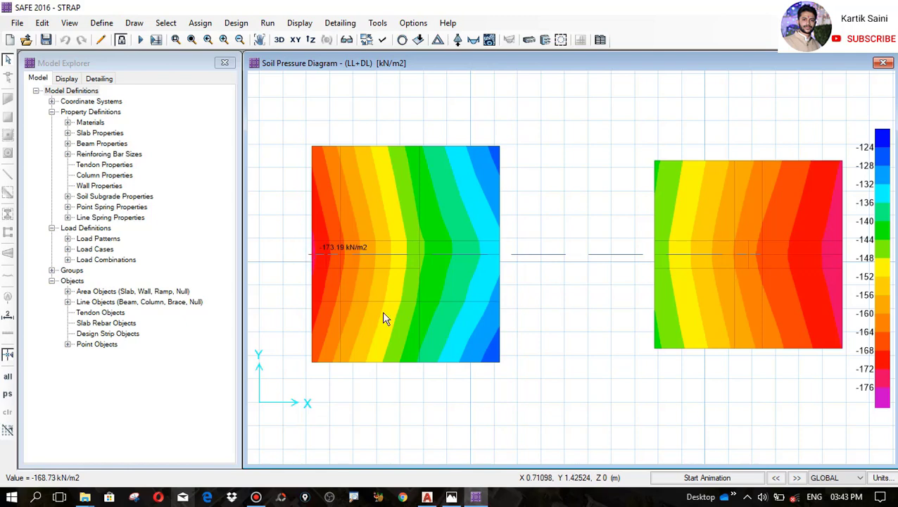
pyautogui.click(426, 496)
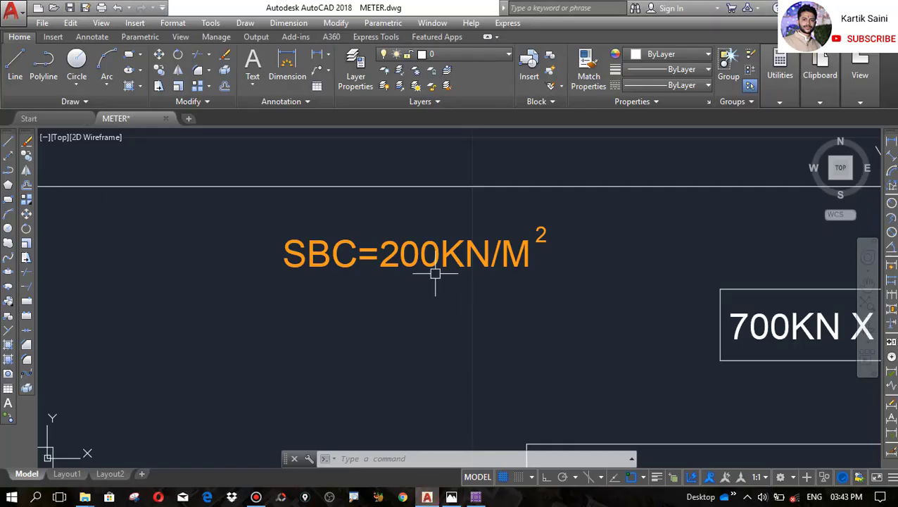
pyautogui.click(475, 496)
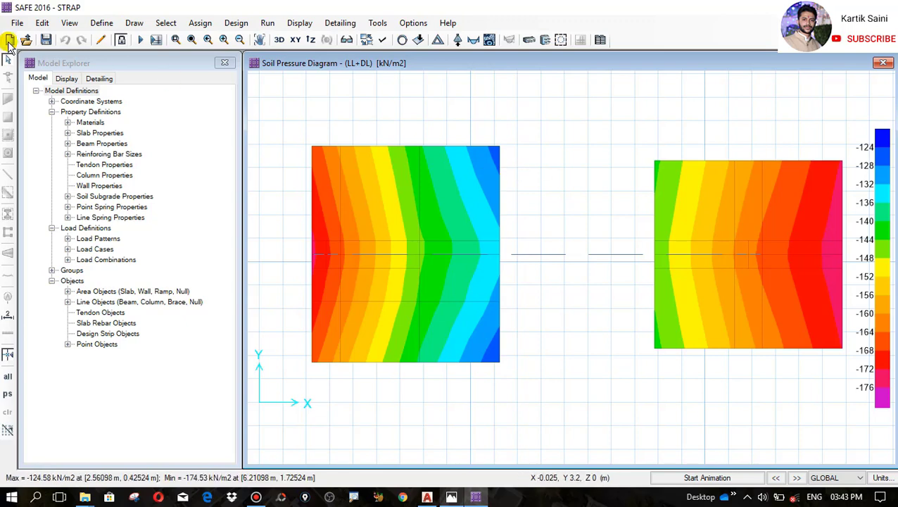
# - Unlock the model and draw a horizontal layer A column strip just below the footings, extending past both outer edges, with 1.5 m widths
pyautogui.click(119, 40)
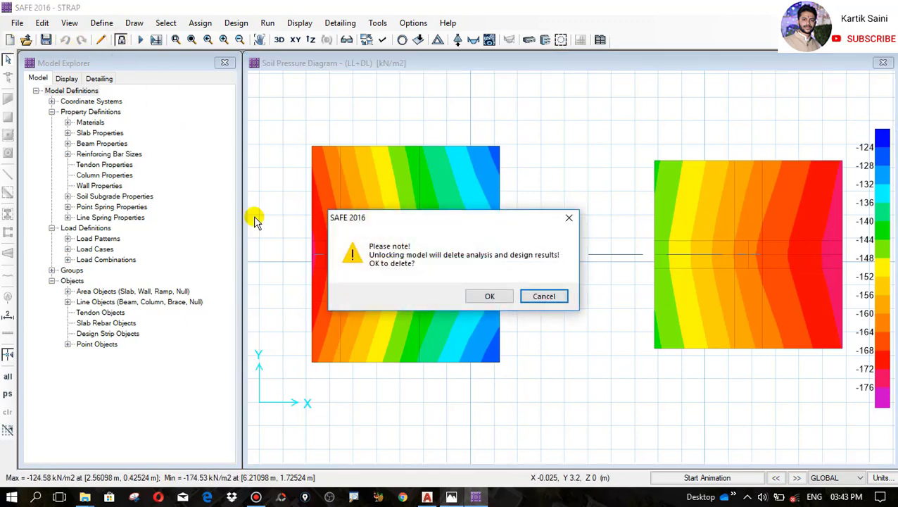
pyautogui.click(481, 298)
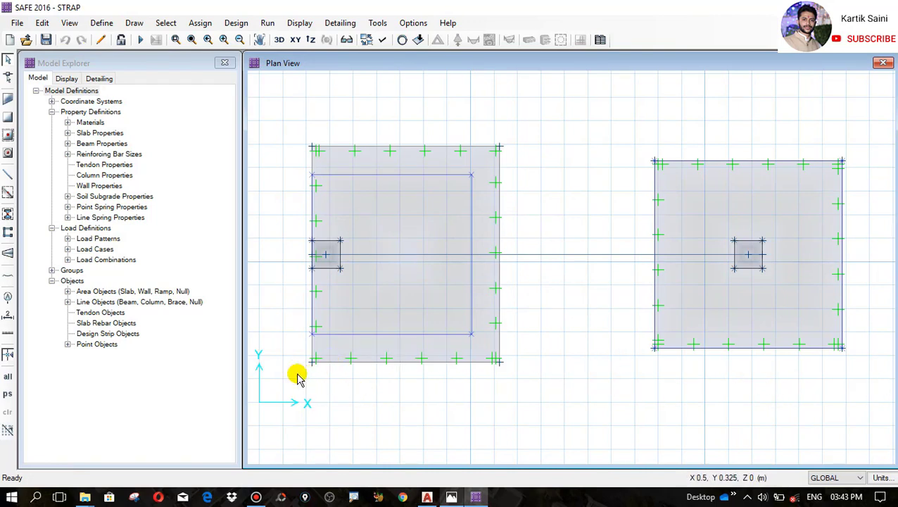
pyautogui.click(8, 258)
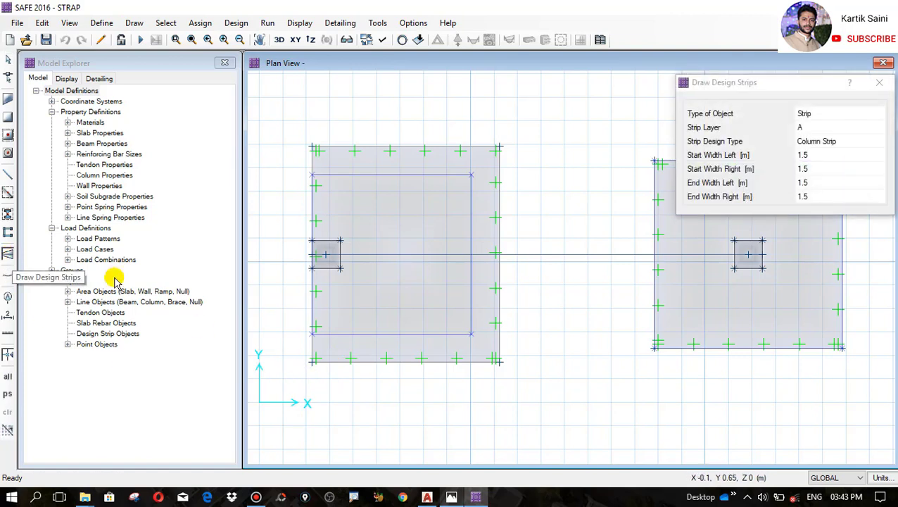
pyautogui.click(802, 128)
pyautogui.write('A')
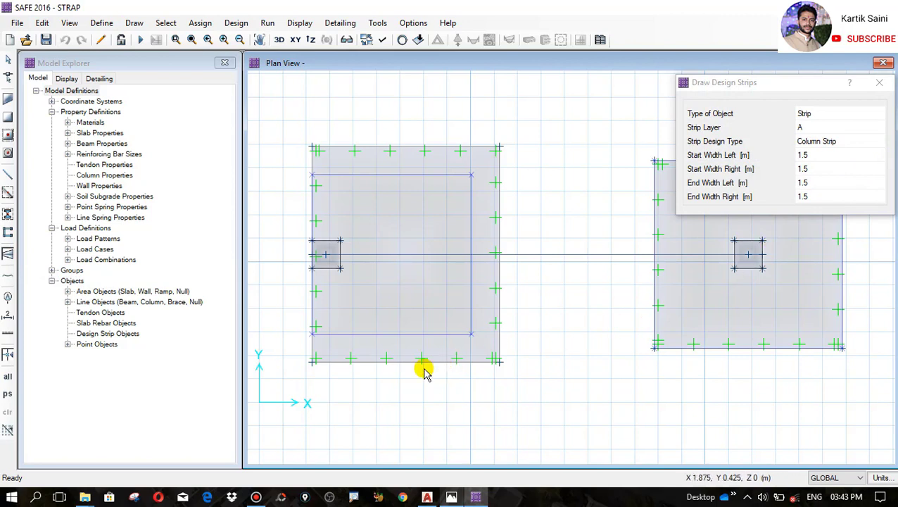
pyautogui.click(281, 383)
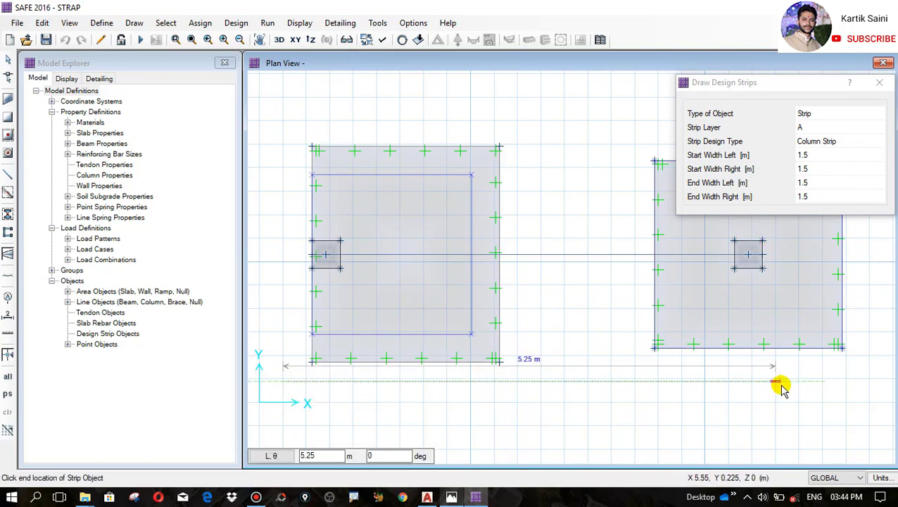
pyautogui.click(875, 382)
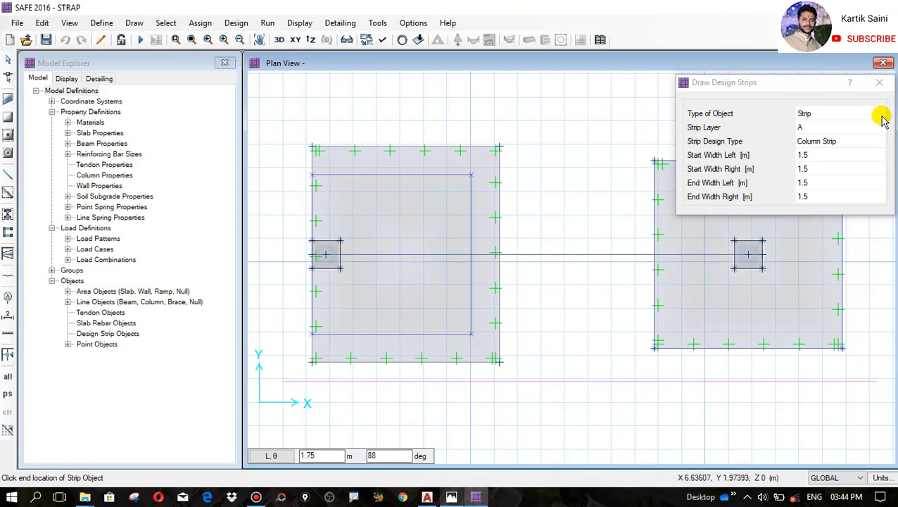
pyautogui.click(879, 82)
pyautogui.press('Escape')
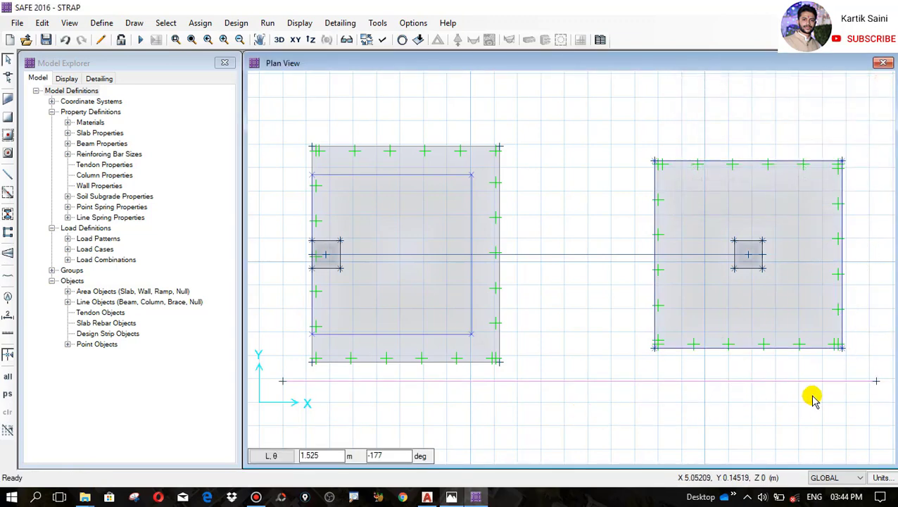
# - Replicate the horizontal design strip linearly 10 times at a dy increment of 0.3 m to cover both footings
pyautogui.click(579, 381)
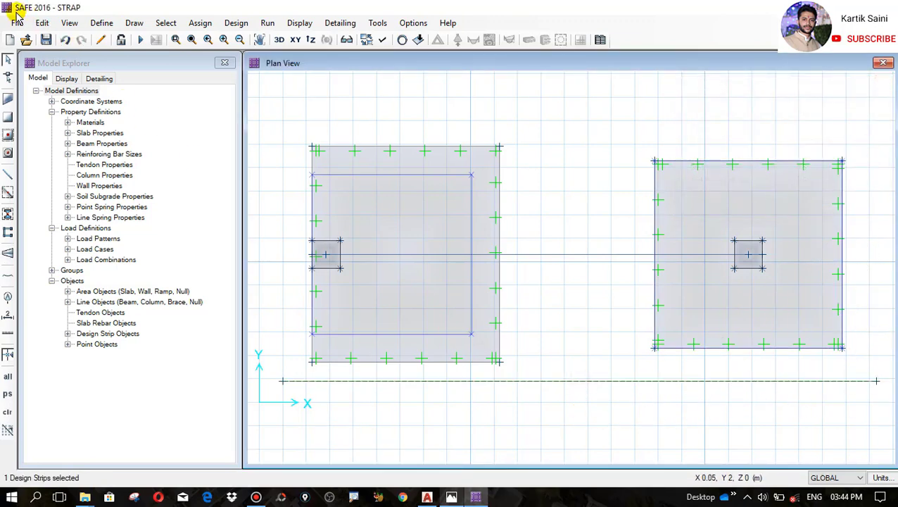
pyautogui.click(42, 22)
pyautogui.click(83, 191)
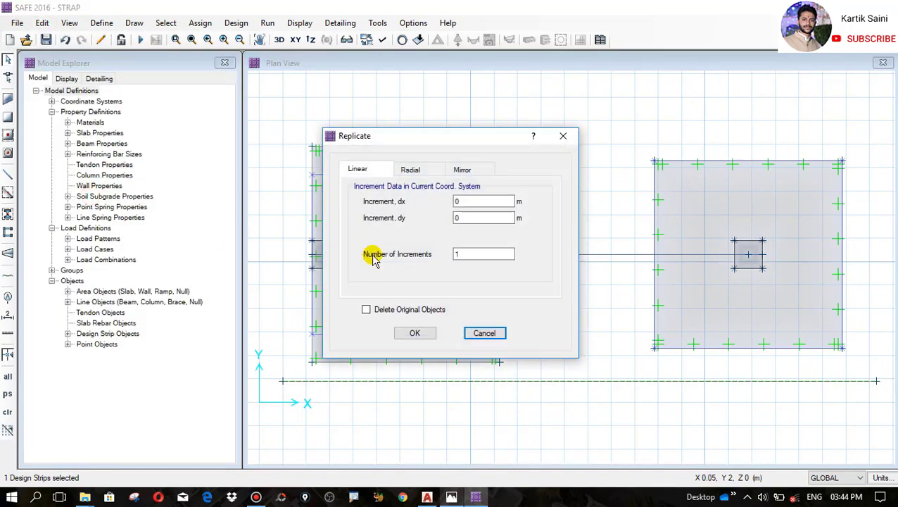
pyautogui.moveTo(406, 141); pyautogui.dragTo(60, 160)
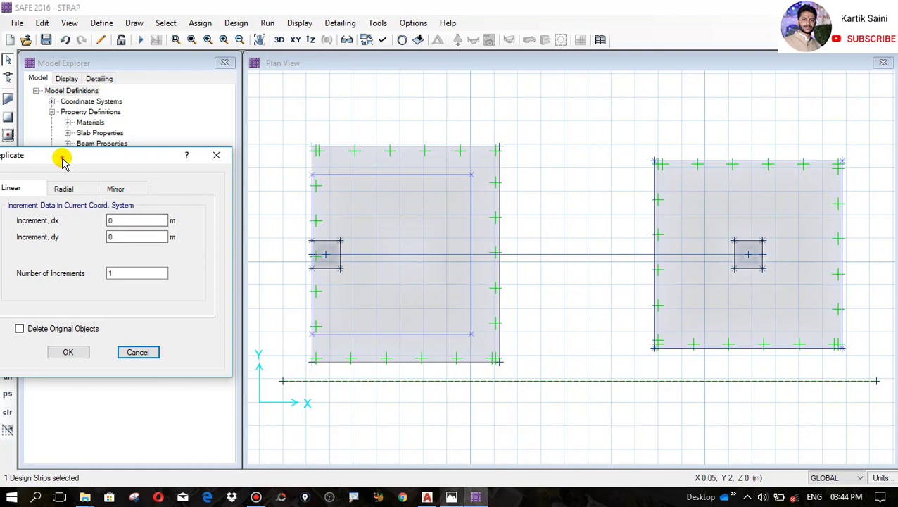
pyautogui.moveTo(62, 160); pyautogui.dragTo(158, 166)
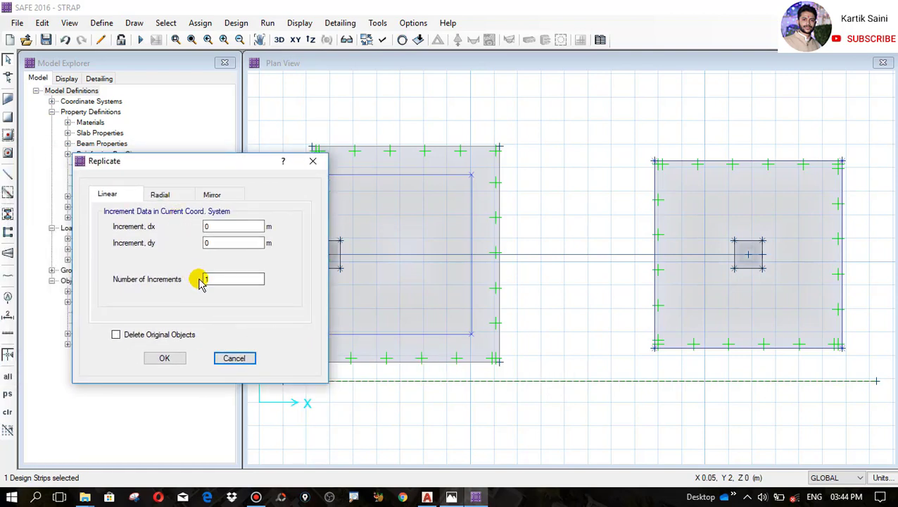
pyautogui.doubleClick(227, 278)
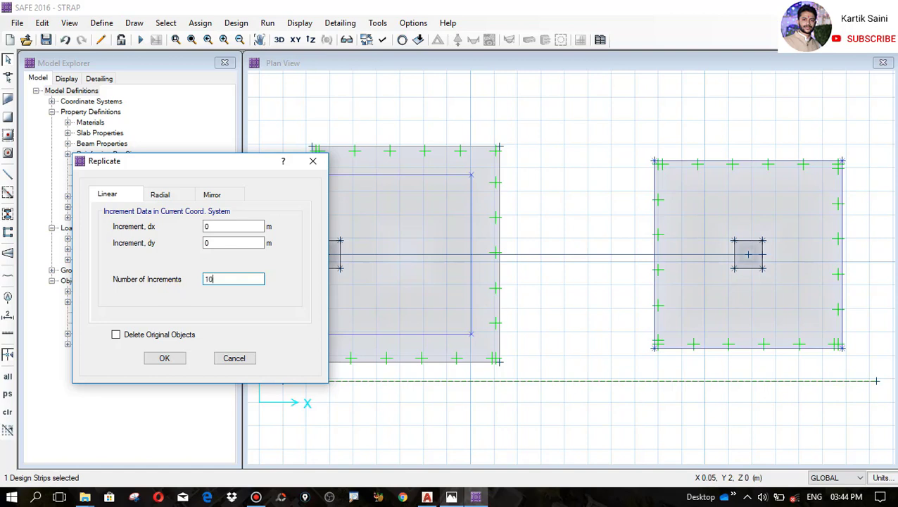
pyautogui.doubleClick(223, 243)
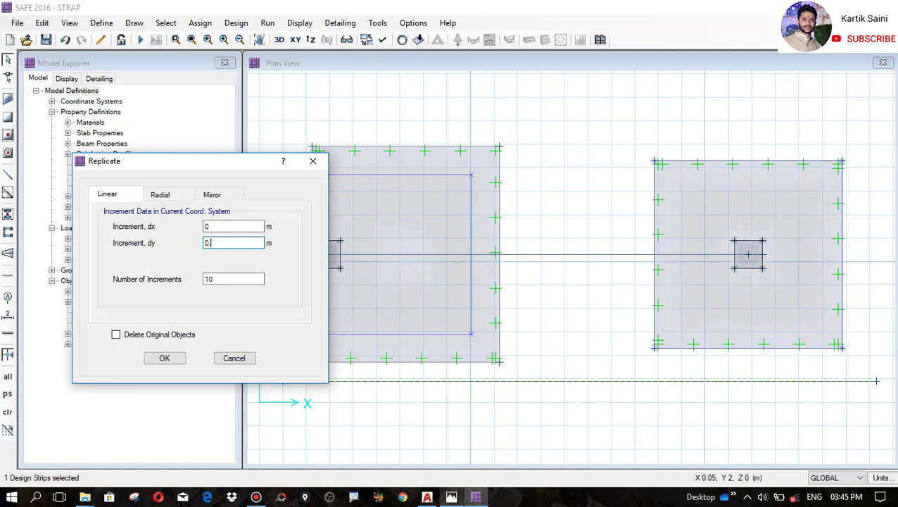
pyautogui.click(162, 357)
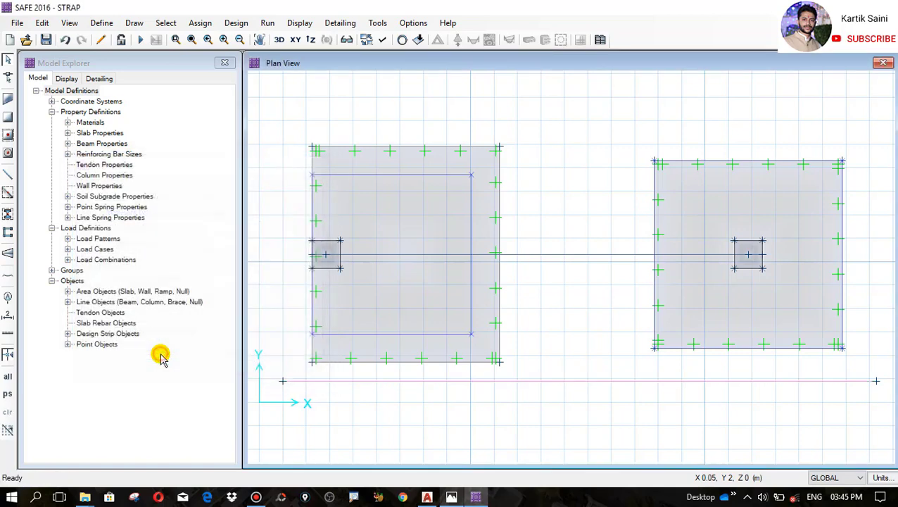
pyautogui.scroll(2, 619, 275)
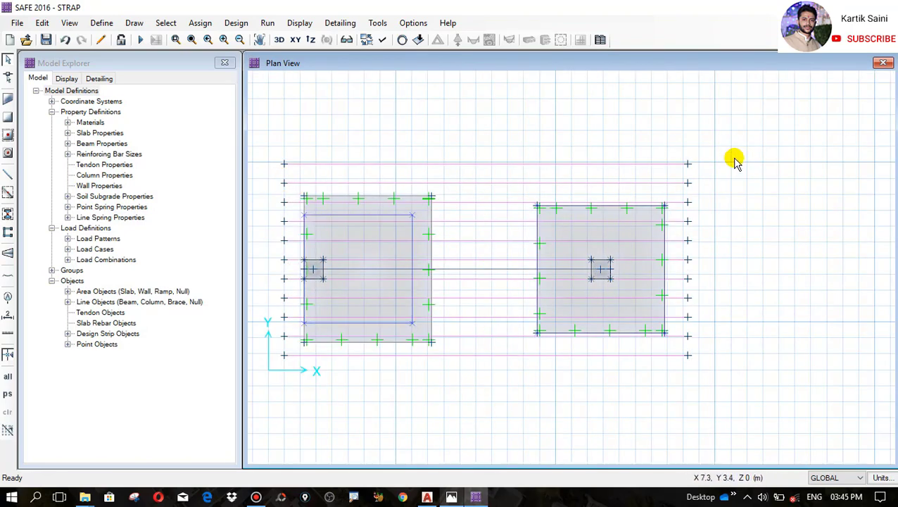
# - Draw a vertical layer B column strip about 4 m long just outside the left footing's outer edge, spanning beyond the horizontal strips
pyautogui.click(9, 255)
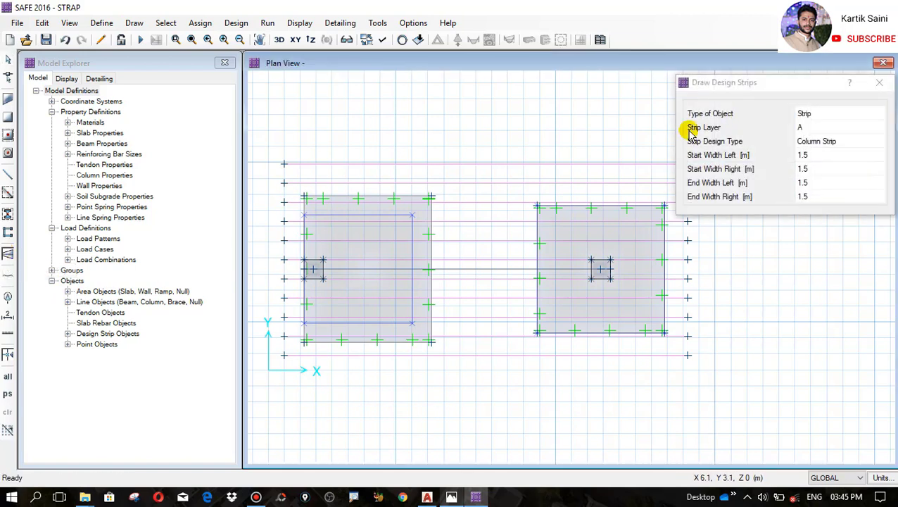
pyautogui.click(879, 126)
pyautogui.click(881, 128)
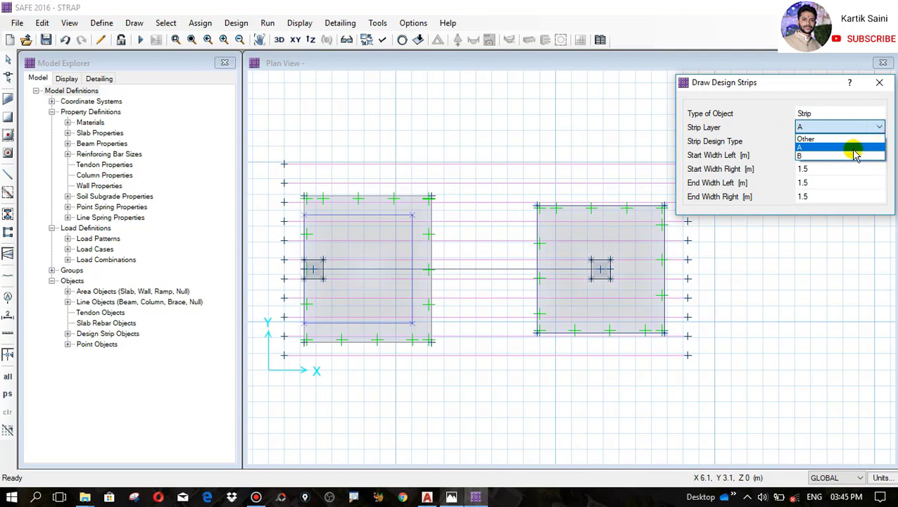
pyautogui.click(839, 154)
pyautogui.click(297, 135)
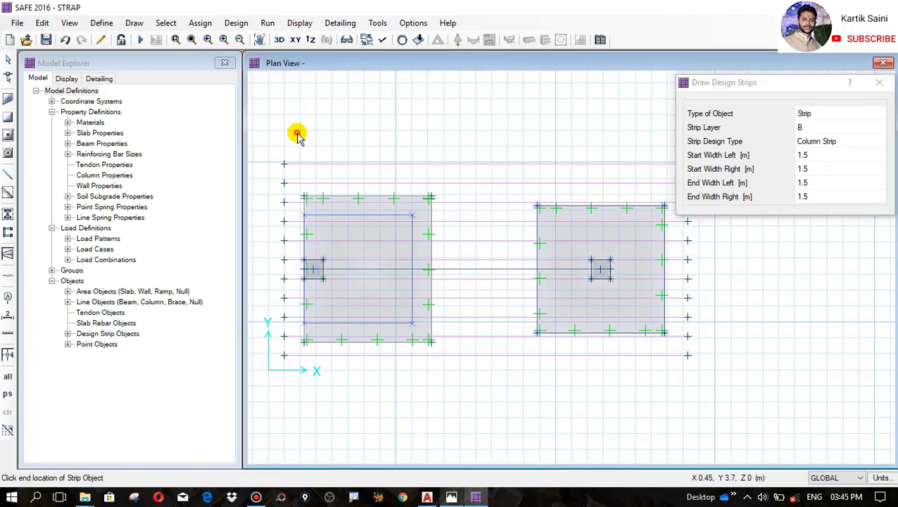
pyautogui.doubleClick(296, 387)
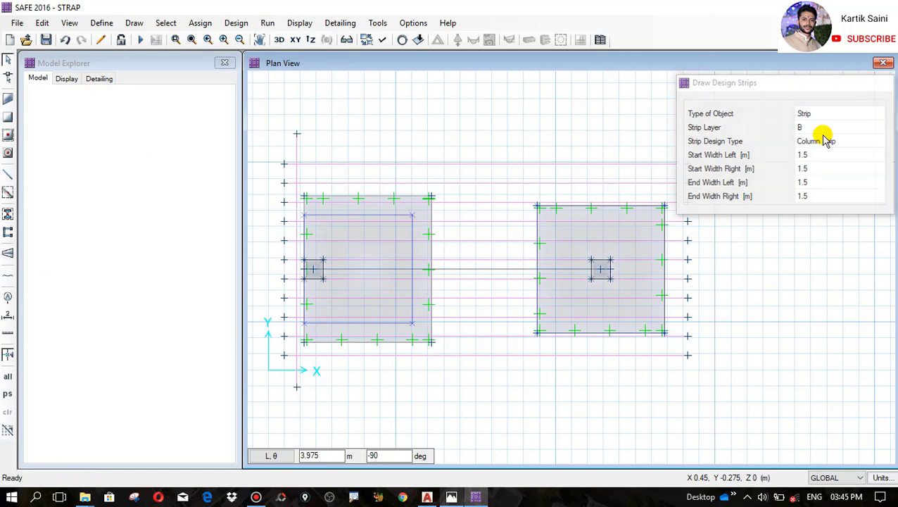
# - Replicate the vertical layer B strip linearly 15 times with dx 0.3 m and dy 0
pyautogui.click(296, 146)
pyautogui.click(45, 24)
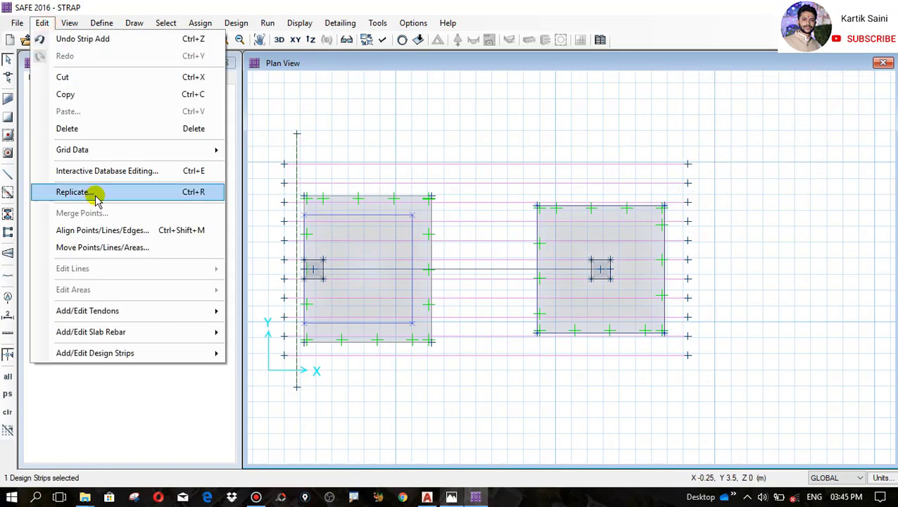
pyautogui.click(93, 195)
pyautogui.doubleClick(475, 217)
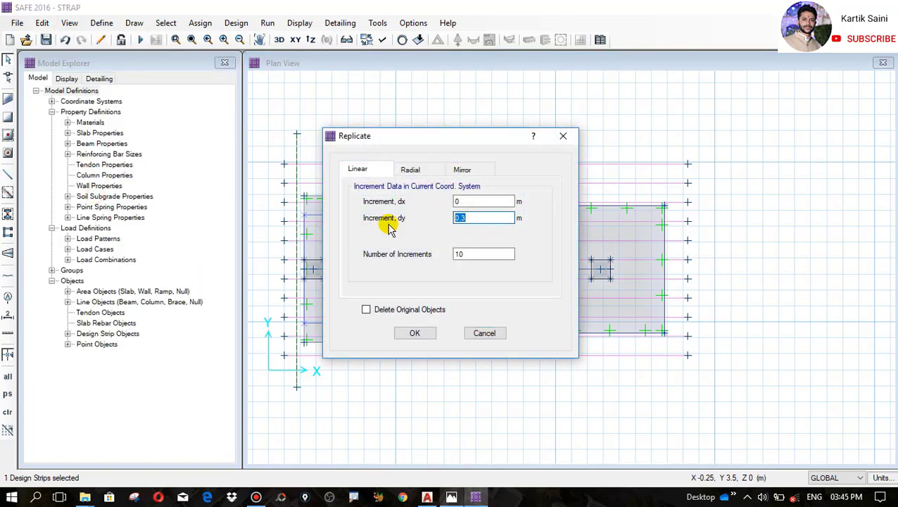
pyautogui.doubleClick(484, 201)
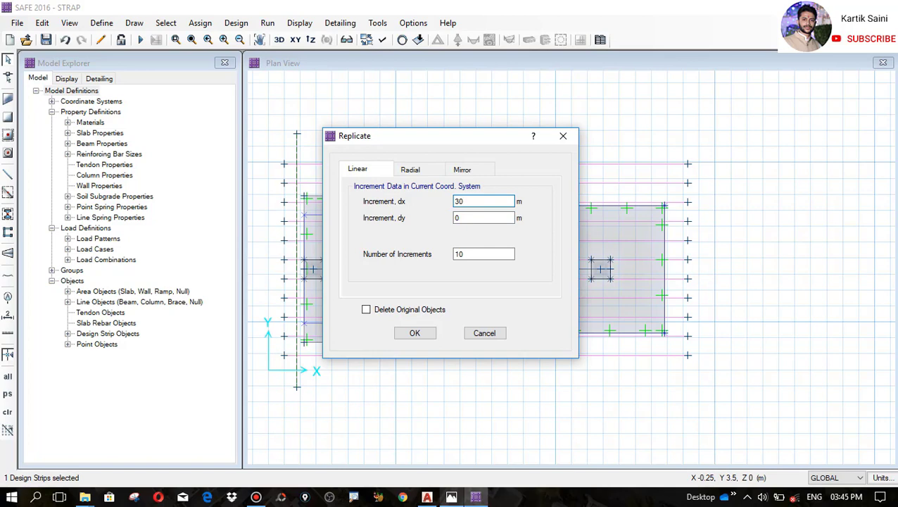
pyautogui.write('30')
pyautogui.doubleClick(479, 201)
pyautogui.click(455, 251)
pyautogui.write('10')
pyautogui.doubleClick(480, 253)
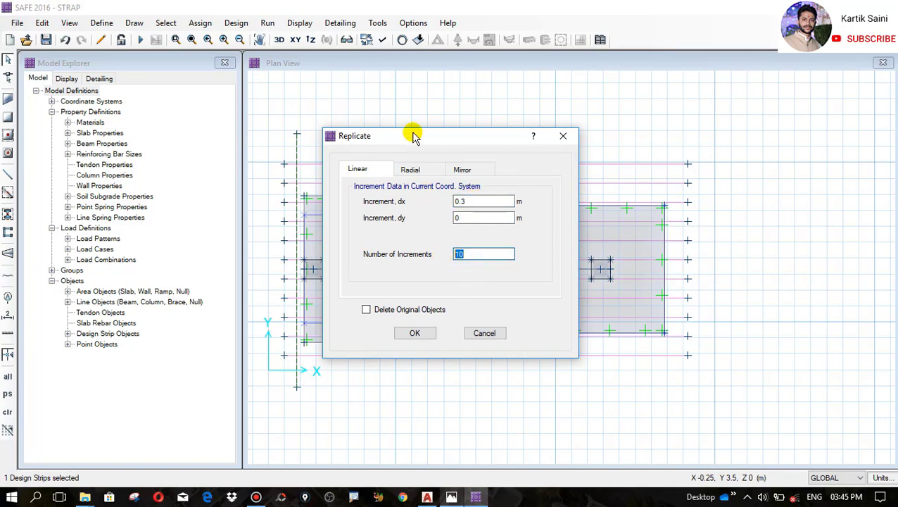
pyautogui.moveTo(411, 135); pyautogui.dragTo(424, 386)
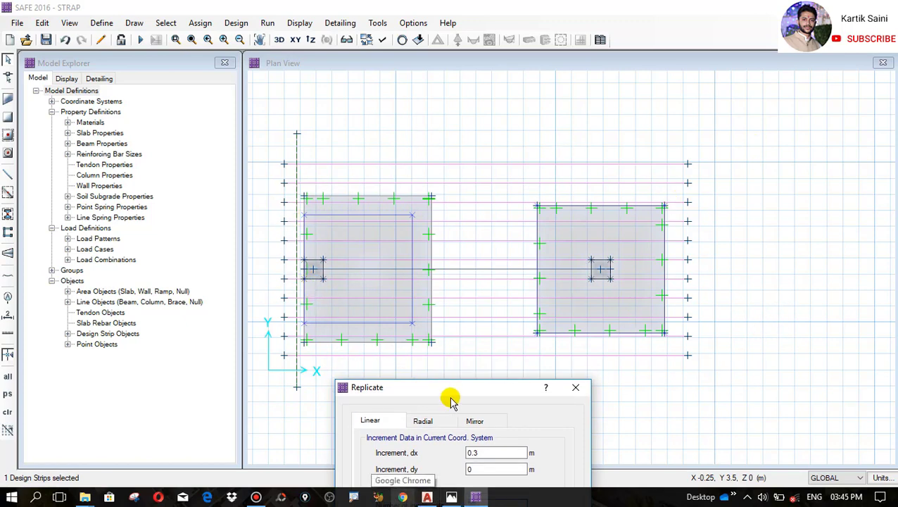
pyautogui.moveTo(468, 392); pyautogui.dragTo(461, 200)
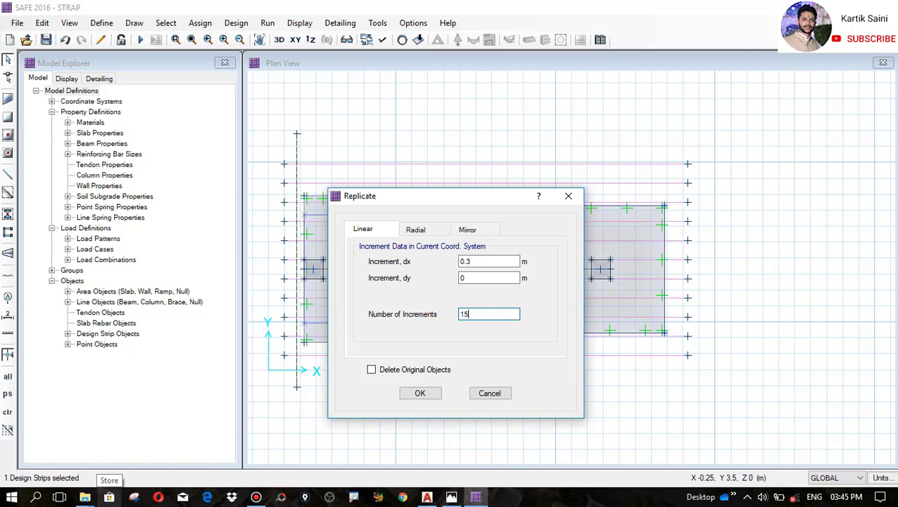
pyautogui.click(420, 393)
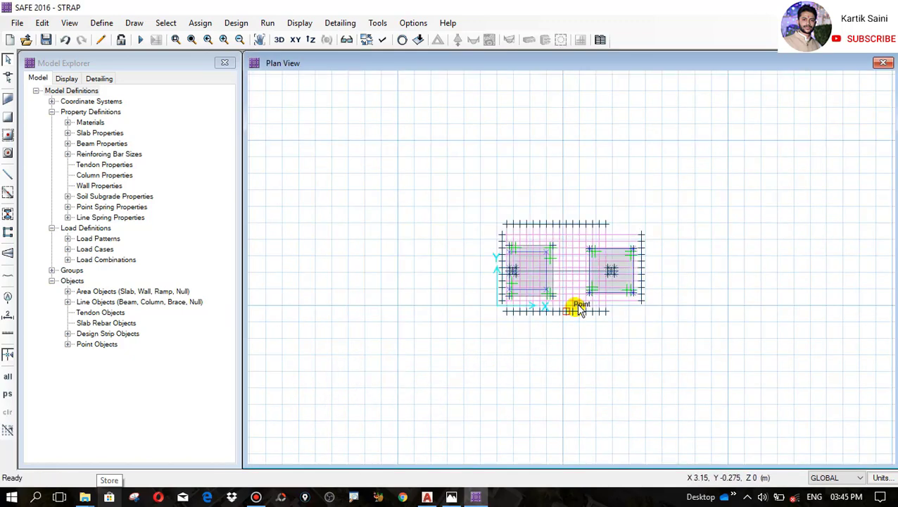
pyautogui.scroll(3, 617, 296)
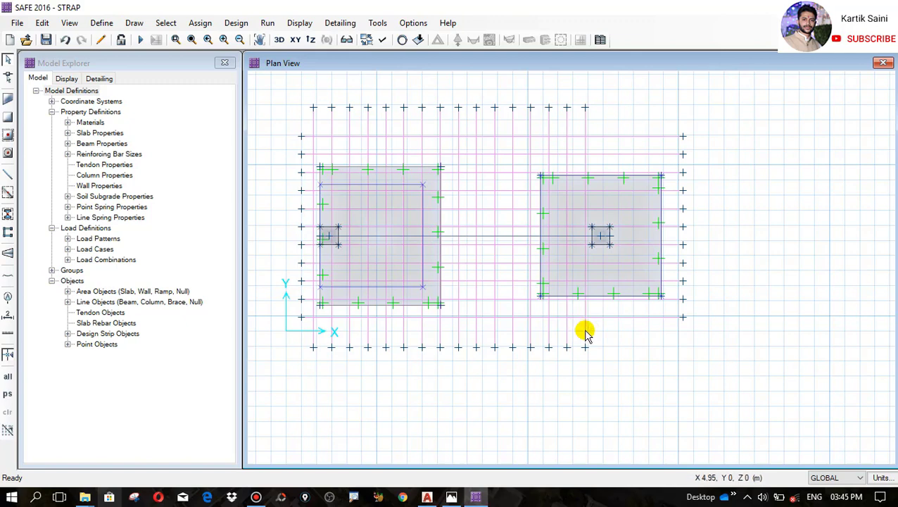
# - Replicate the outermost vertical layer B strip linearly at dx 0.3 m and dy 0 past the right footing's outer edge, and run the analysis
pyautogui.click(585, 333)
pyautogui.click(41, 22)
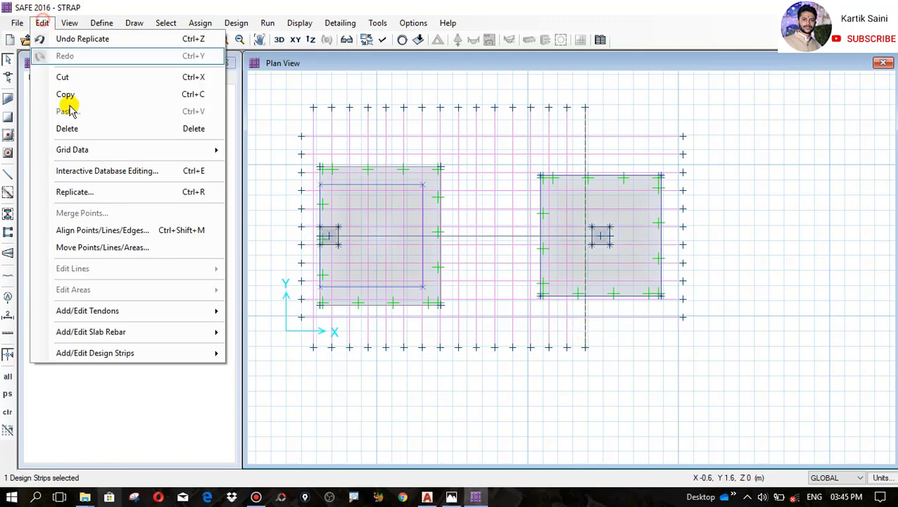
pyautogui.click(86, 193)
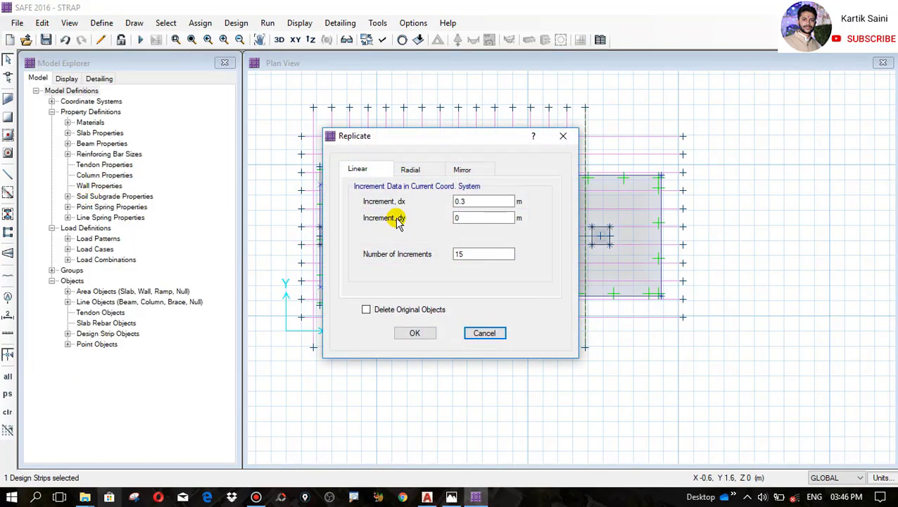
pyautogui.moveTo(481, 254); pyautogui.dragTo(419, 251)
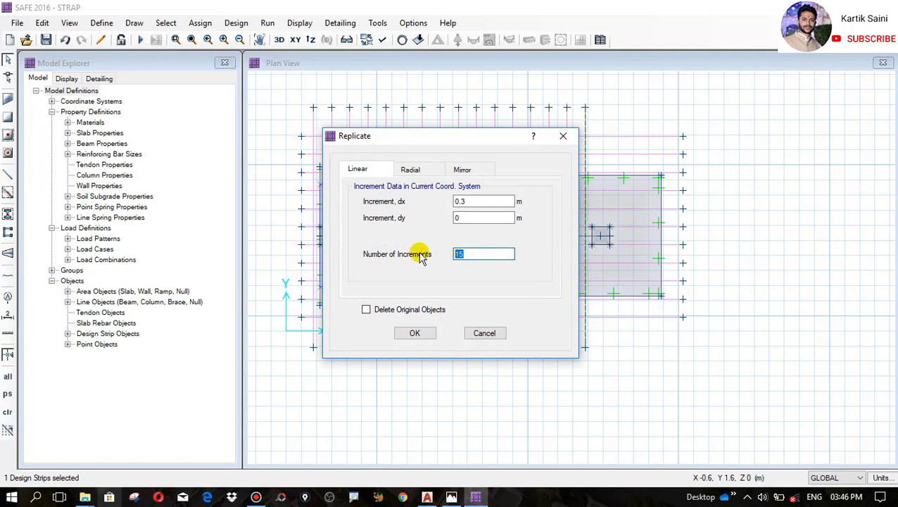
pyautogui.click(414, 333)
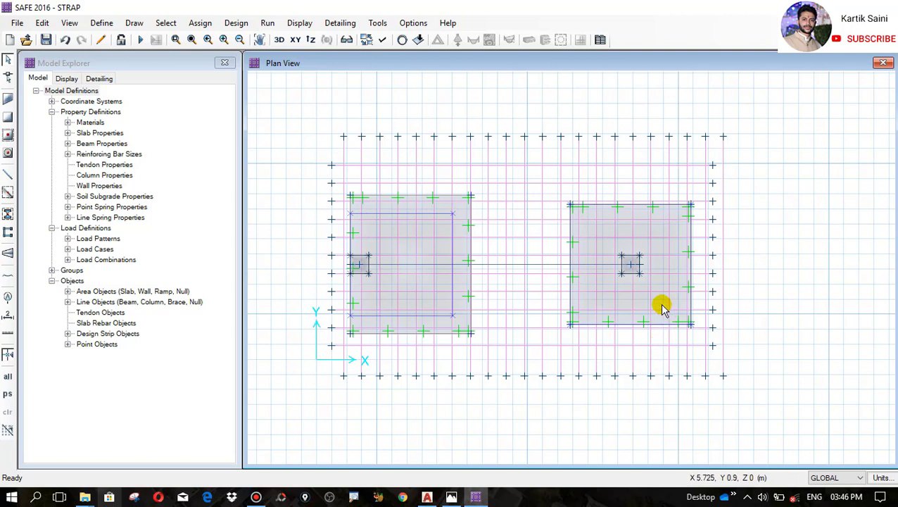
pyautogui.click(267, 23)
pyautogui.click(296, 58)
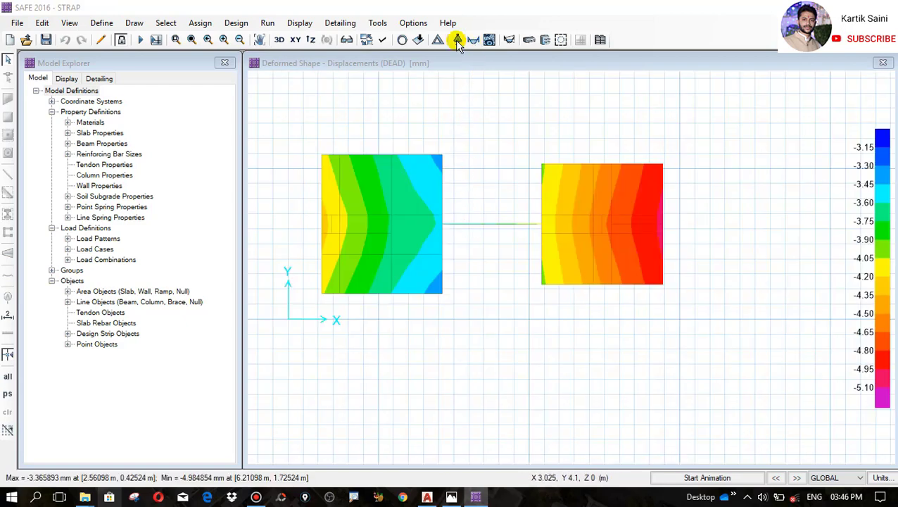
# - Display the beam major moment diagram for the 1.5DL+1.5LL load combination
pyautogui.click(309, 24)
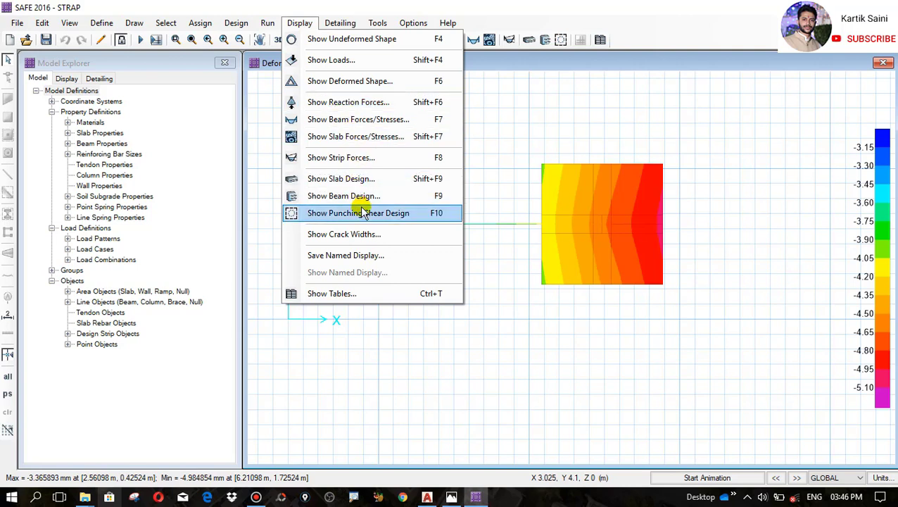
pyautogui.click(333, 121)
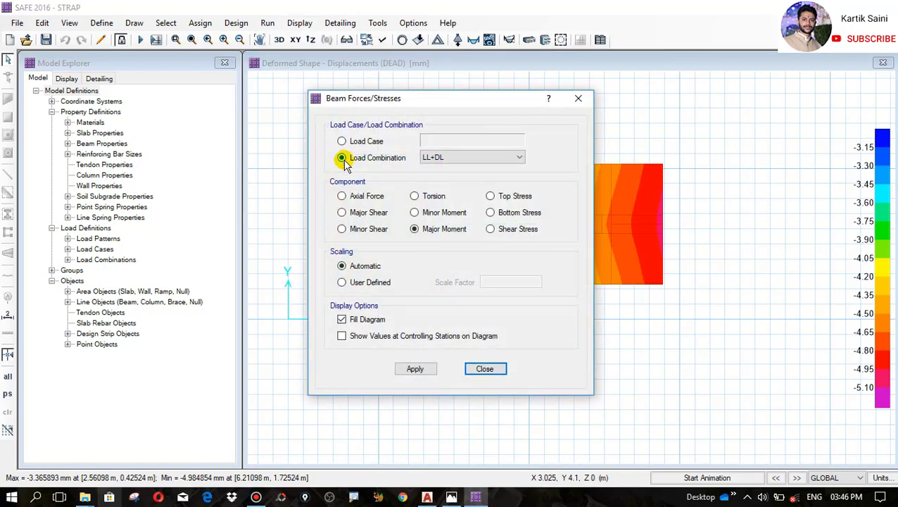
pyautogui.click(446, 159)
pyautogui.click(437, 176)
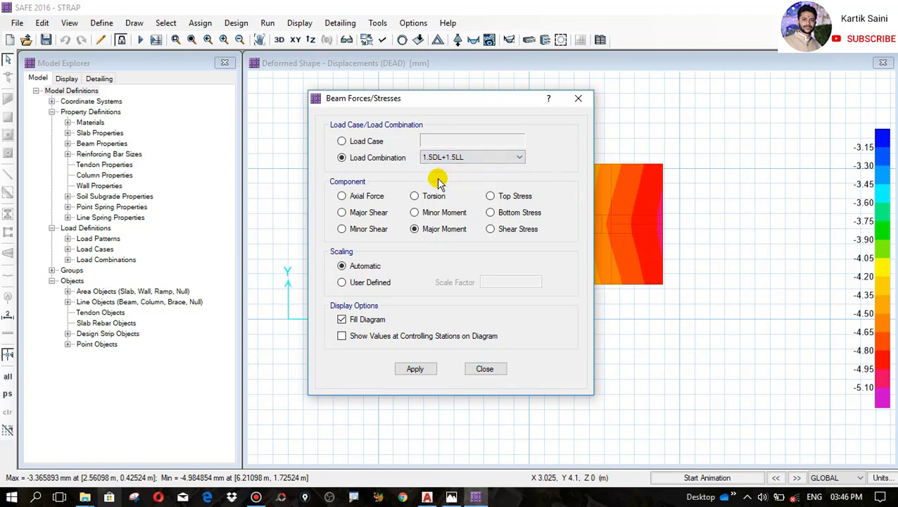
pyautogui.click(415, 368)
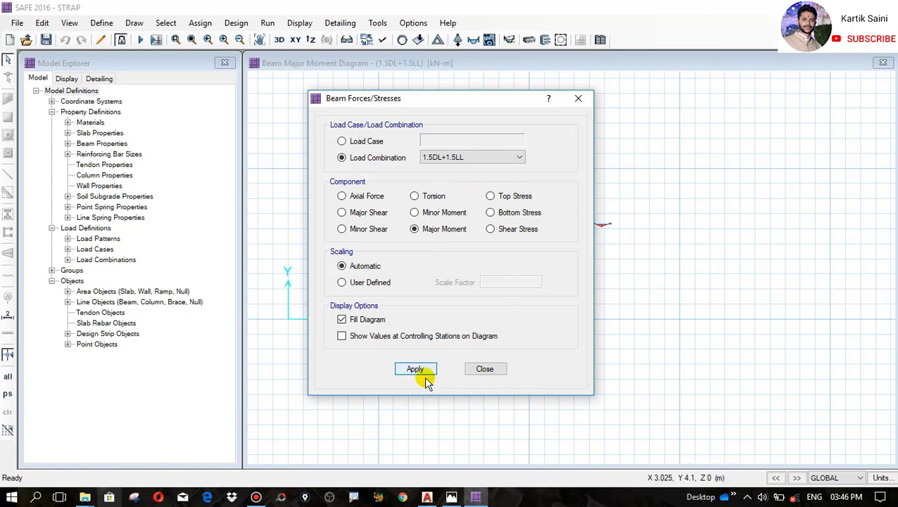
# - Examine the major moment values along the strap beam from the left column to the right footing
pyautogui.moveTo(415, 104); pyautogui.dragTo(798, 130)
pyautogui.moveTo(335, 235)
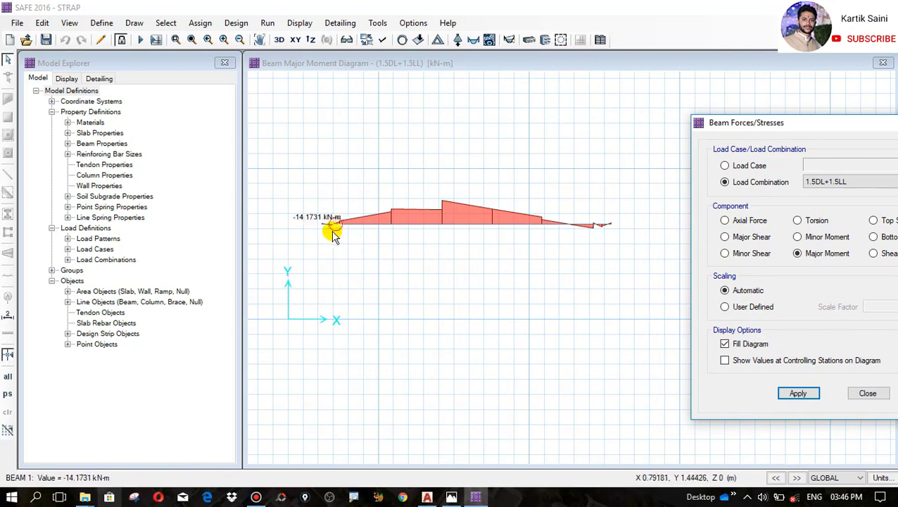
pyautogui.scroll(5, 321, 226)
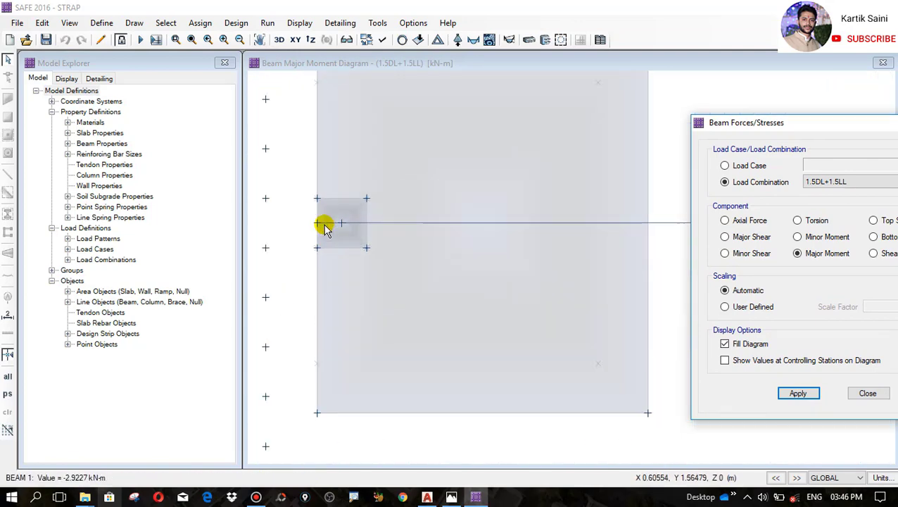
pyautogui.scroll(-5, 330, 232)
pyautogui.scroll(3, 324, 243)
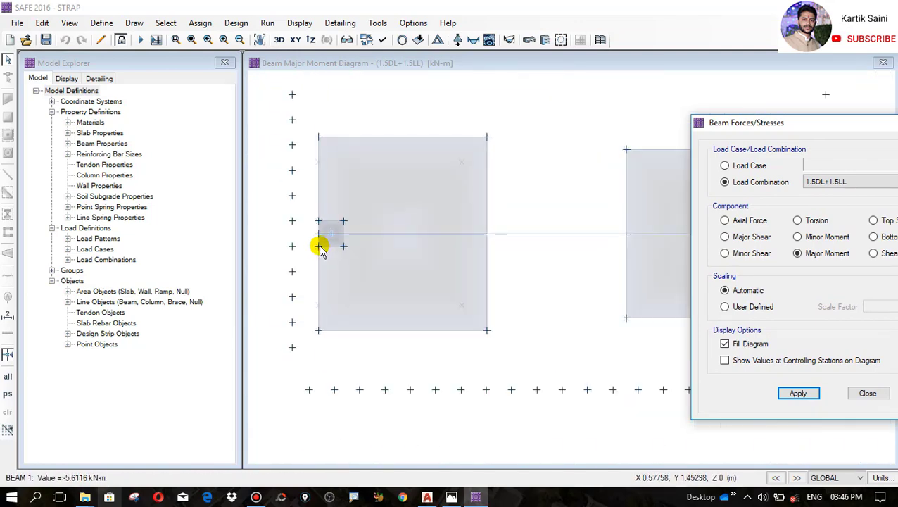
pyautogui.scroll(-3, 331, 237)
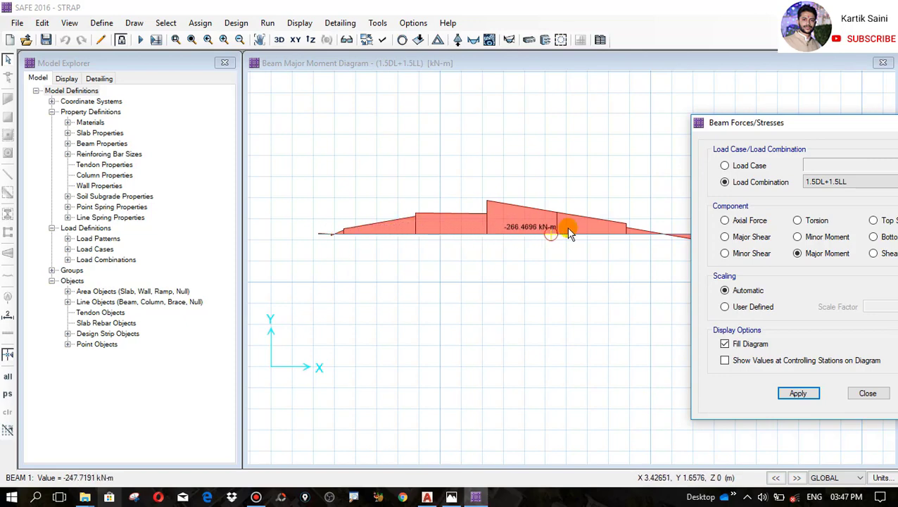
pyautogui.scroll(3, 583, 233)
pyautogui.scroll(-3, 605, 232)
pyautogui.scroll(3, 629, 239)
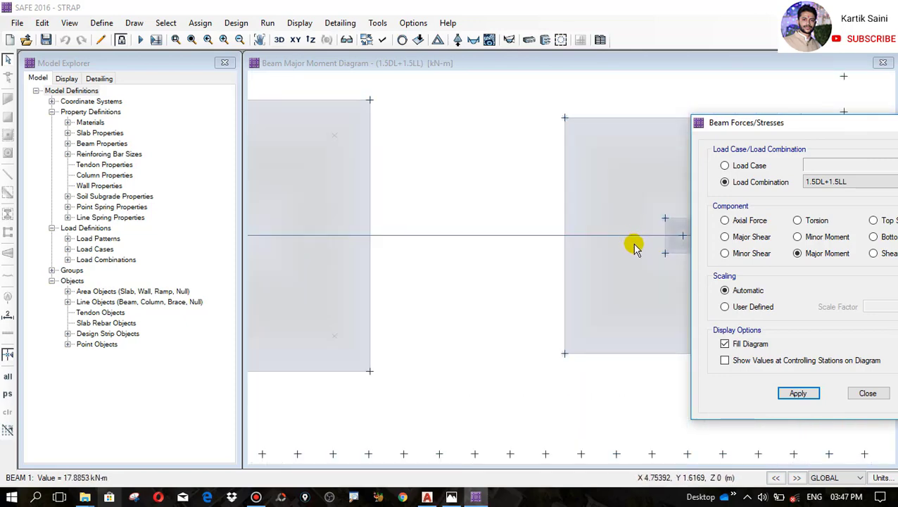
pyautogui.scroll(-3, 542, 243)
pyautogui.scroll(3, 563, 243)
pyautogui.scroll(-3, 581, 241)
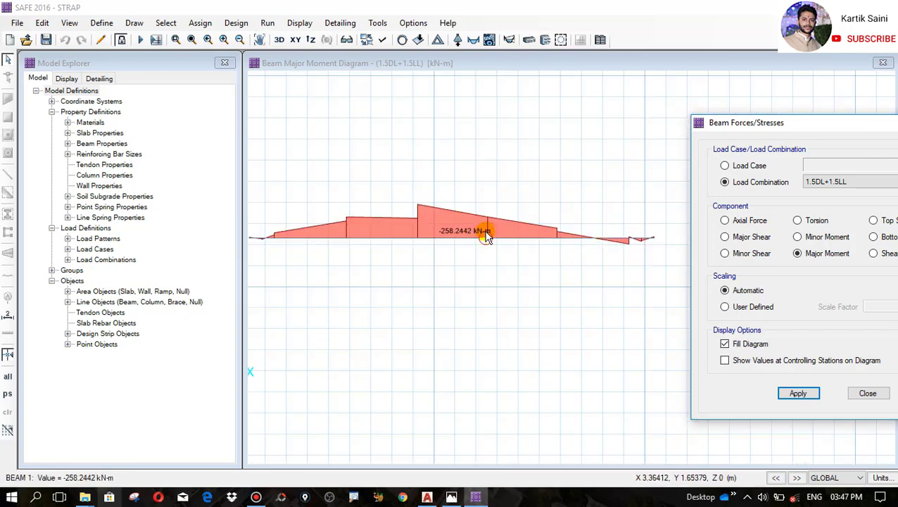
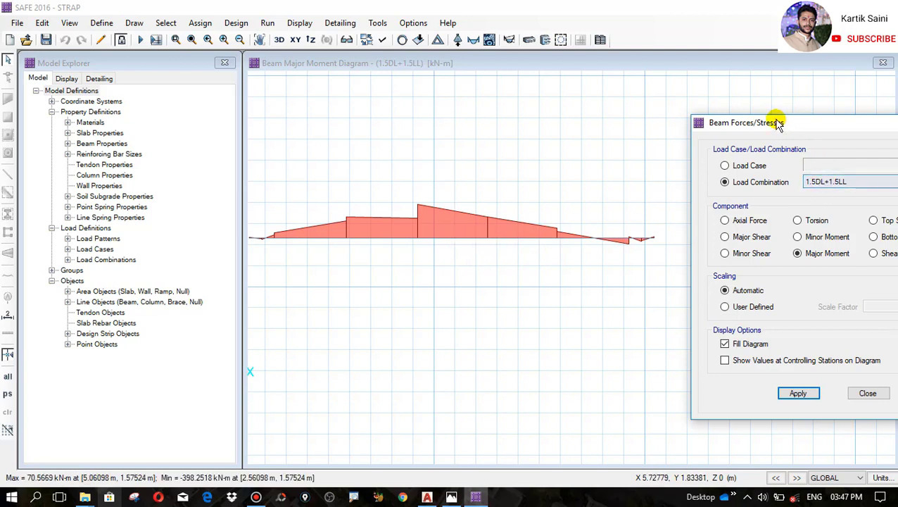
# - Display the strap beam's major shear force diagram for 1.5DL+1.5LL, read its values, and close the beam forces settings
pyautogui.click(744, 240)
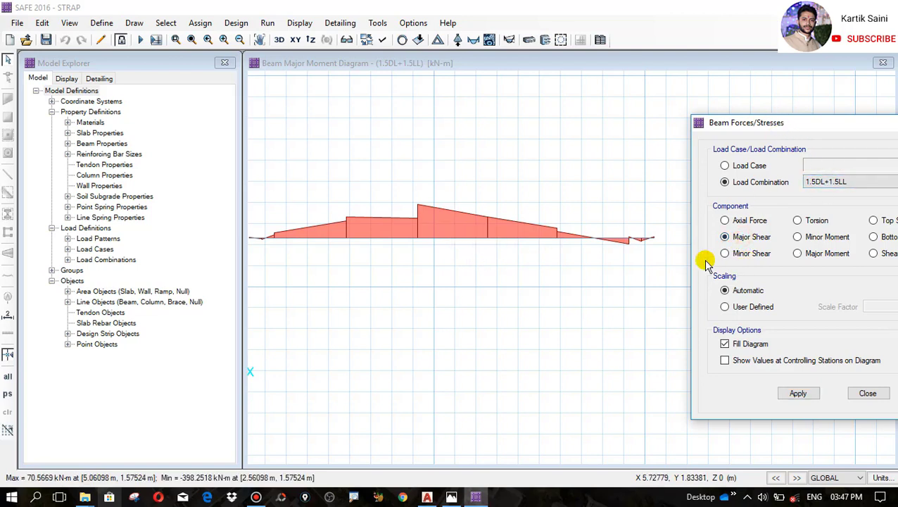
pyautogui.click(798, 392)
pyautogui.moveTo(296, 234)
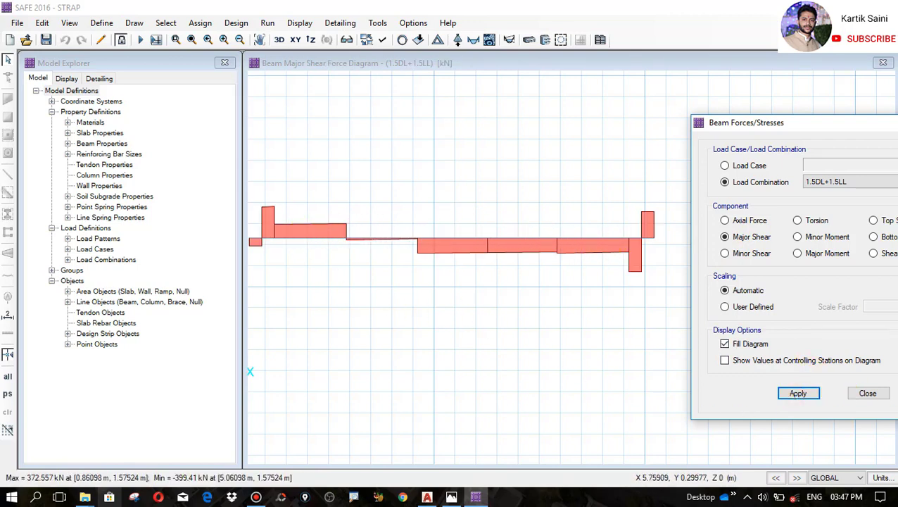
pyautogui.click(867, 392)
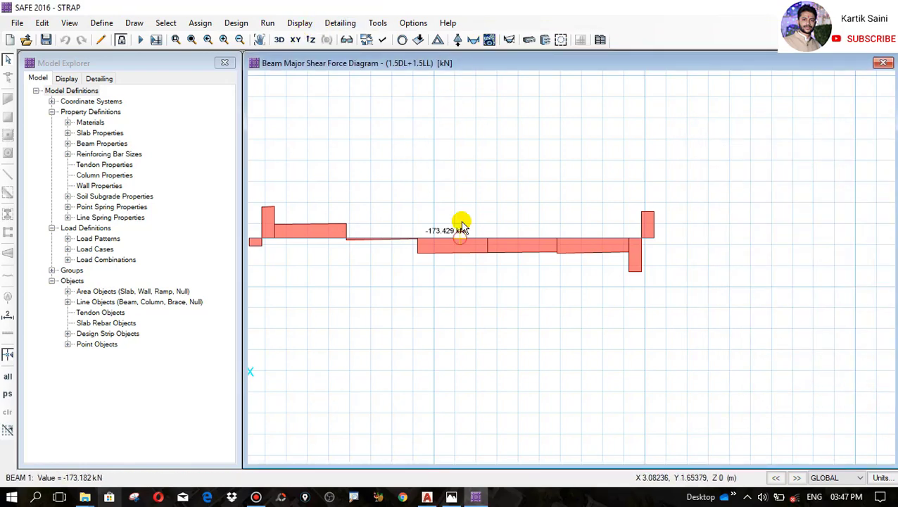
# - Show the slab resultant MMax contours for the 1.5DL+1.5LL combination and inspect the moments over both footings
pyautogui.click(298, 24)
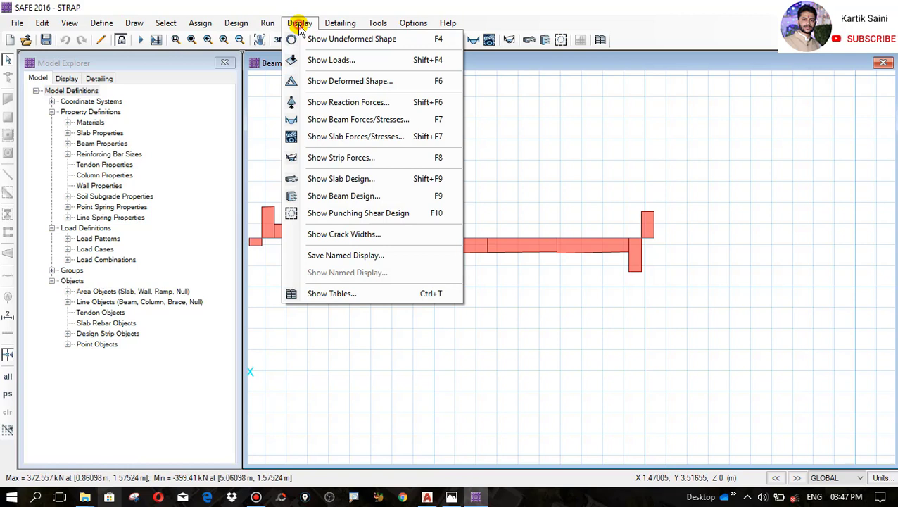
pyautogui.click(359, 139)
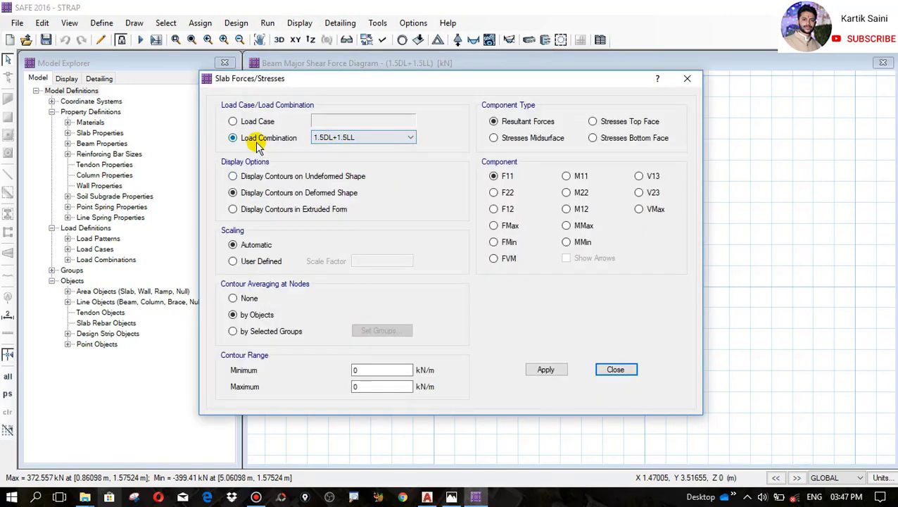
pyautogui.click(567, 226)
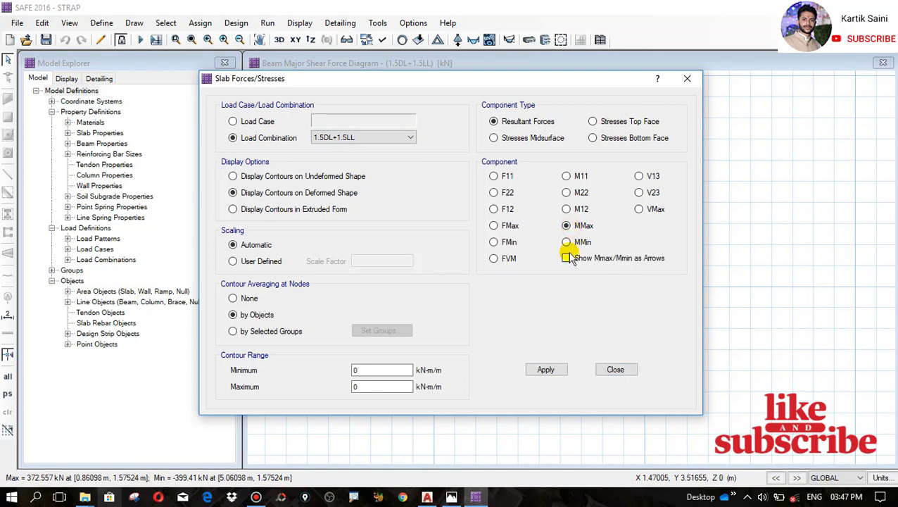
pyautogui.click(546, 370)
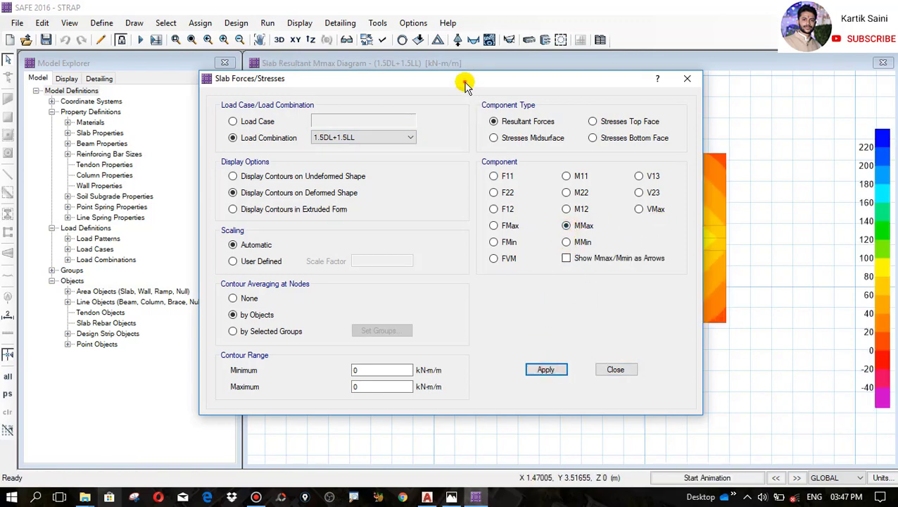
pyautogui.moveTo(466, 85)
pyautogui.mouseDown()
pyautogui.moveTo(541, 462)
pyautogui.moveTo(609, 402)
pyautogui.mouseUp()
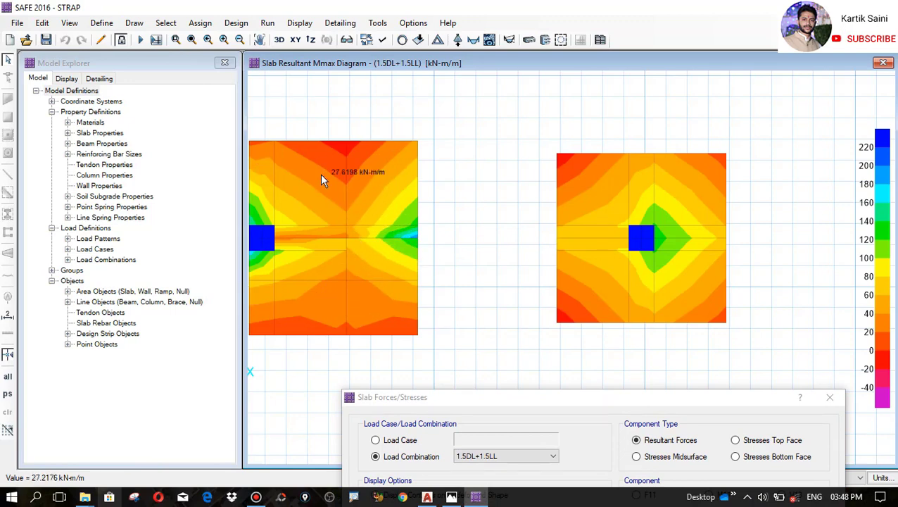
# - Show the slab resultant FMax contours for 1.5DL+1.5LL, inspect both footings, and close the slab forces settings
pyautogui.moveTo(444, 397); pyautogui.dragTo(404, 143)
pyautogui.click(593, 285)
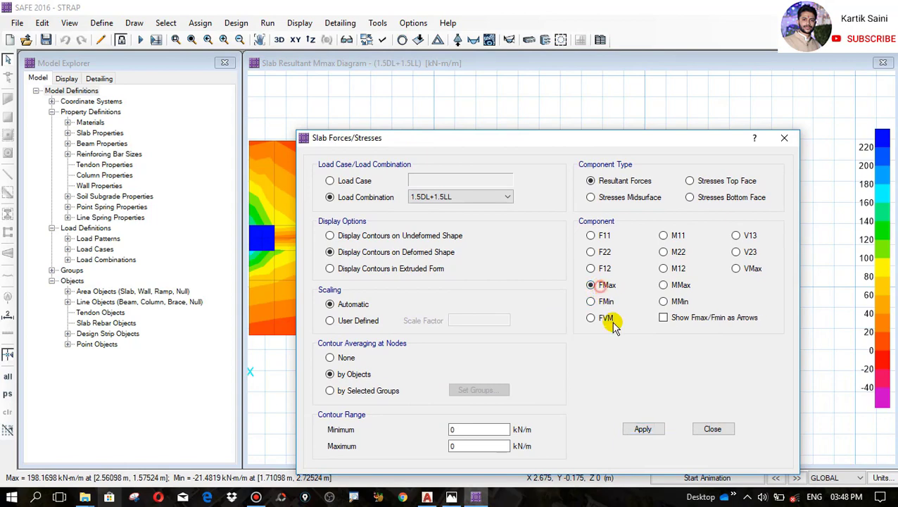
pyautogui.click(642, 429)
pyautogui.moveTo(562, 138); pyautogui.dragTo(581, 380)
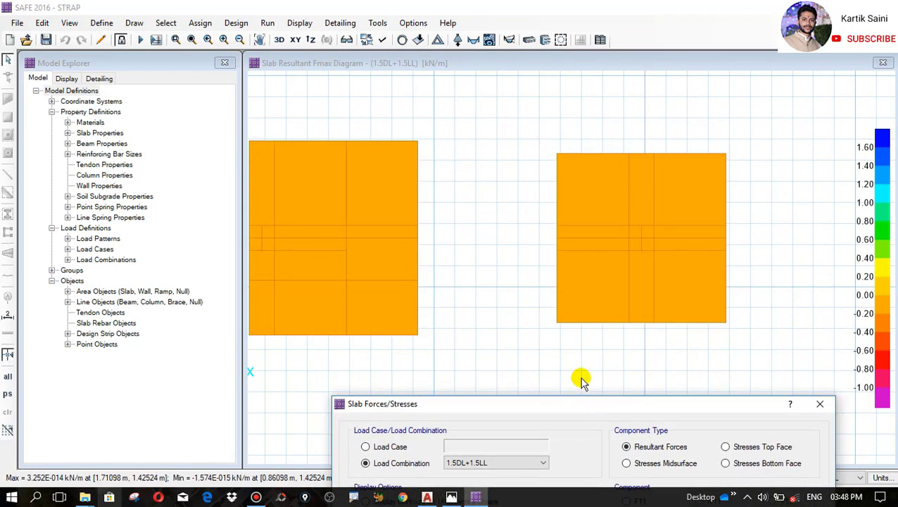
pyautogui.moveTo(594, 243)
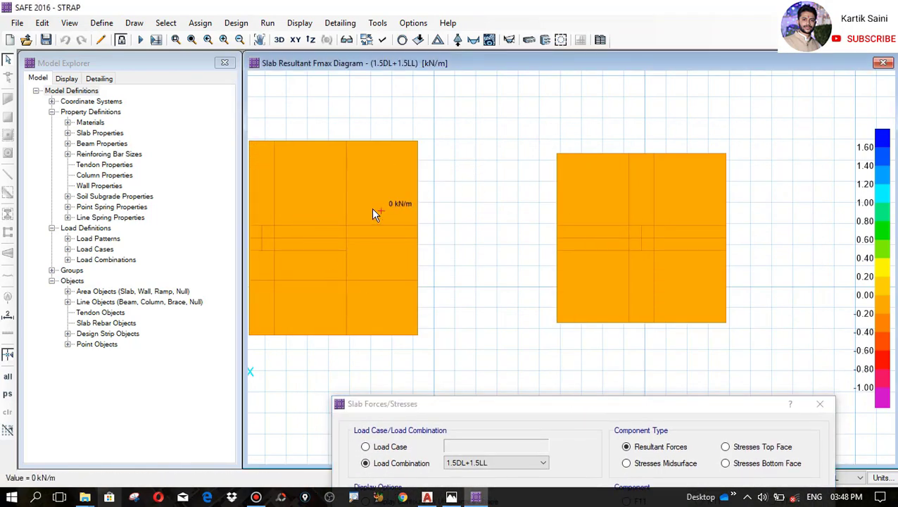
pyautogui.moveTo(541, 407); pyautogui.dragTo(504, 410)
pyautogui.moveTo(631, 219)
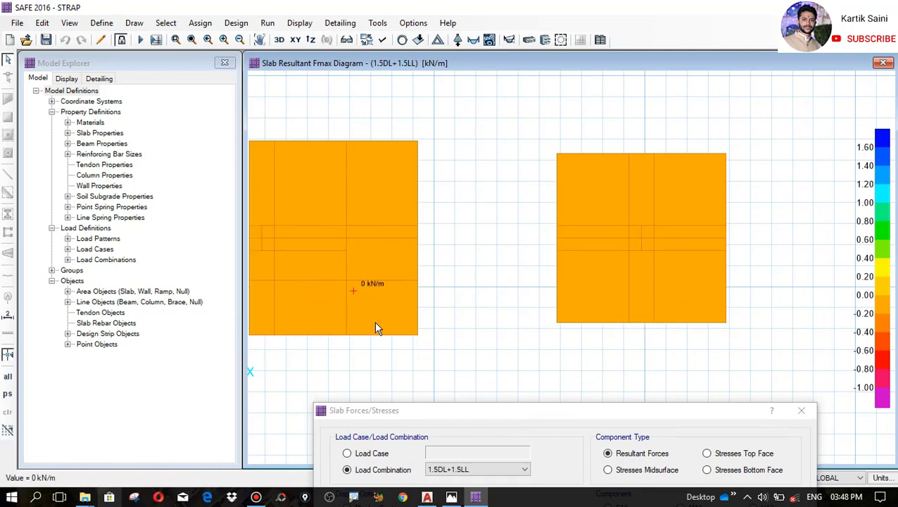
pyautogui.moveTo(486, 411); pyautogui.dragTo(407, 125)
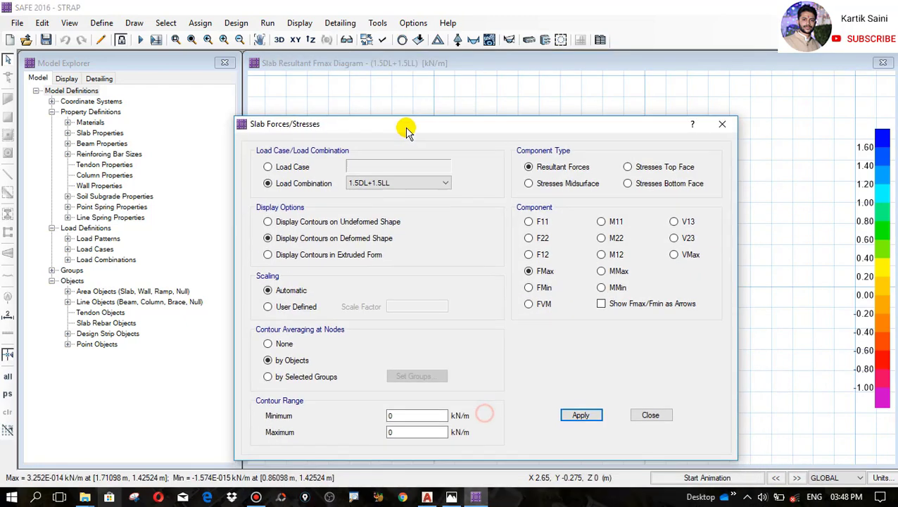
pyautogui.click(722, 126)
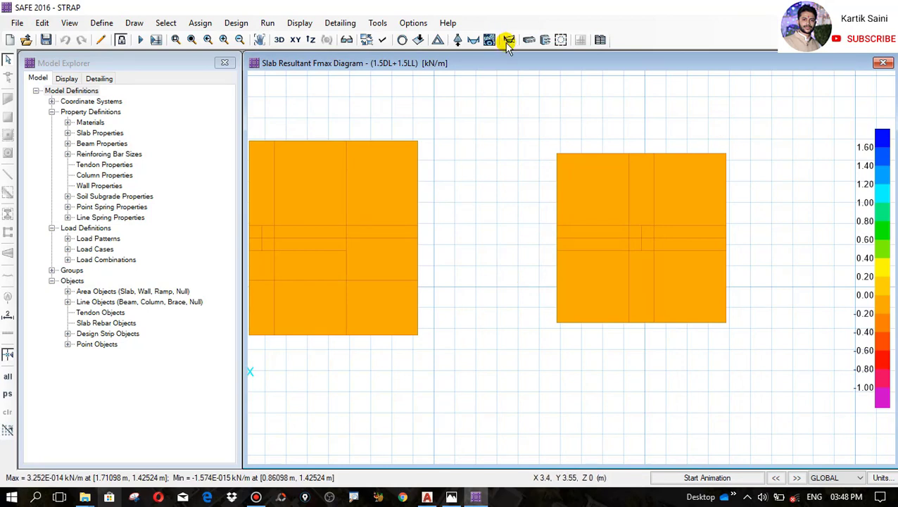
# - Display the strap beam's enveloping longitudinal rebar diagram with minimum reinforcing imposed, and move the beam design settings clear of it
pyautogui.click(546, 41)
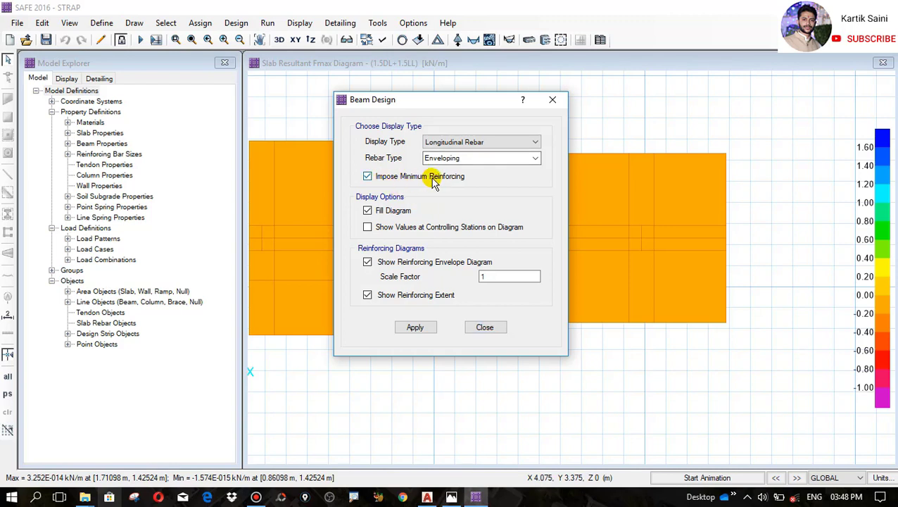
pyautogui.click(534, 157)
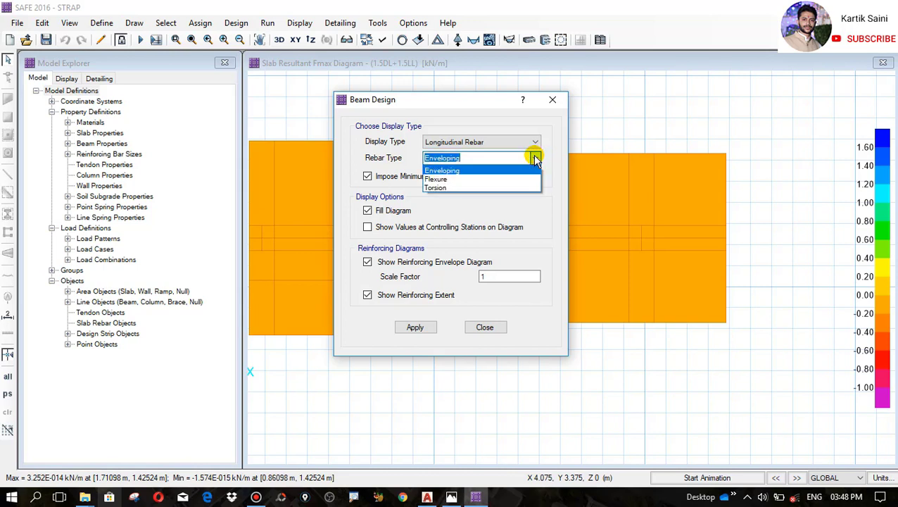
pyautogui.click(535, 158)
pyautogui.click(535, 157)
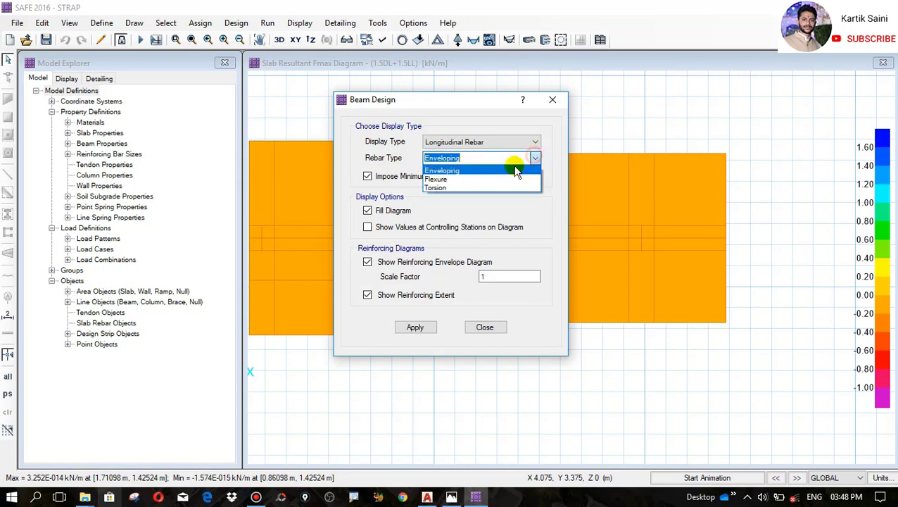
pyautogui.click(468, 169)
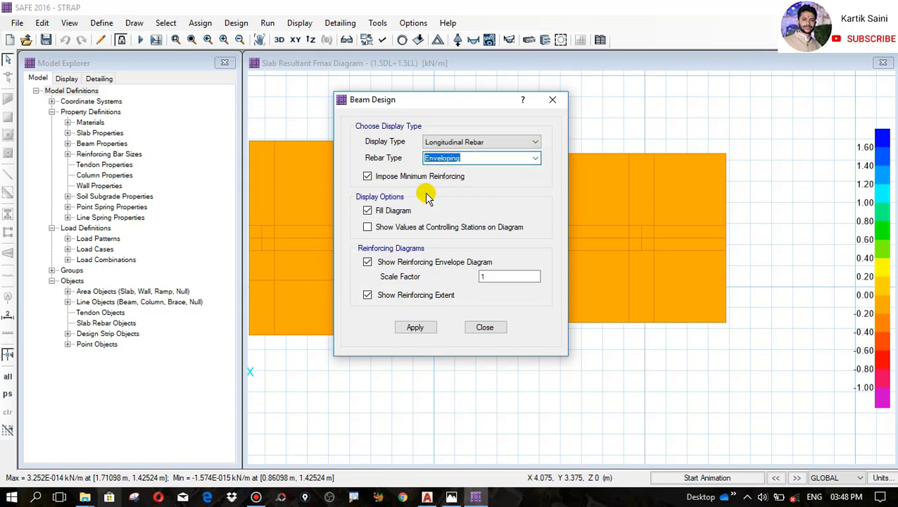
pyautogui.click(570, 213)
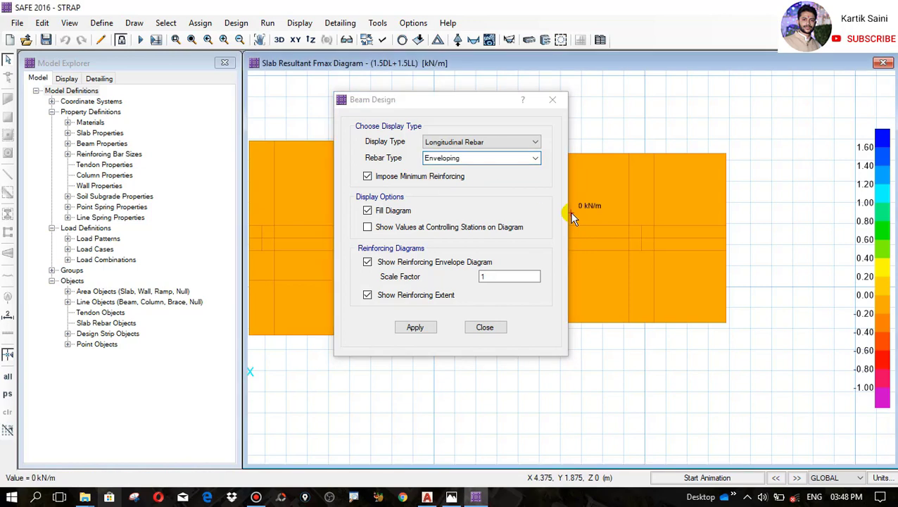
pyautogui.click(534, 159)
pyautogui.click(535, 159)
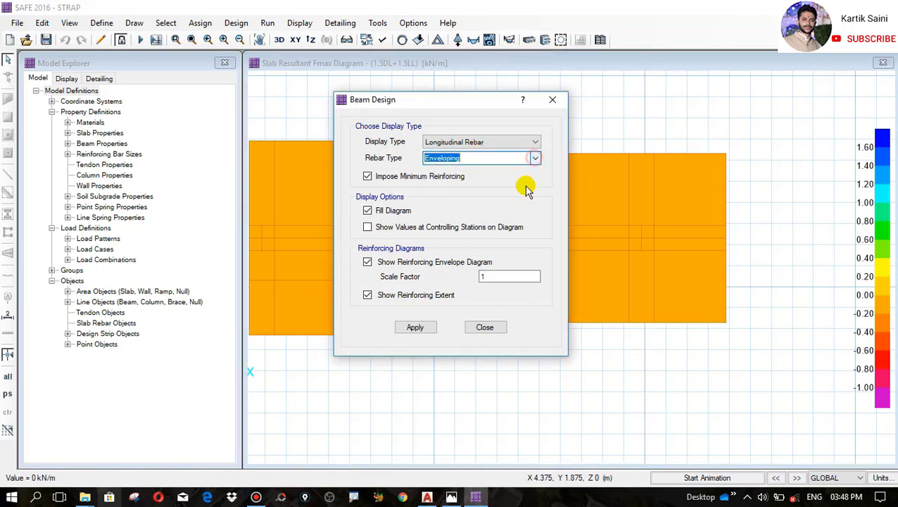
pyautogui.click(415, 327)
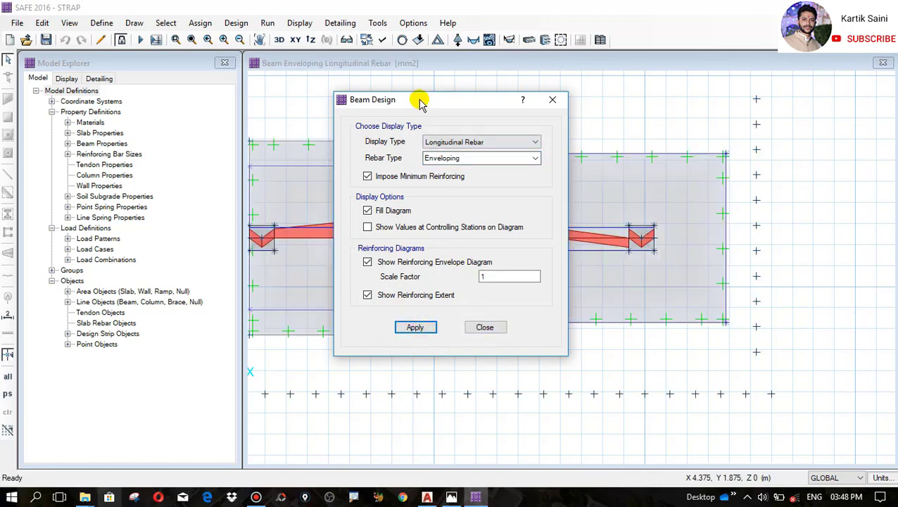
pyautogui.moveTo(419, 100); pyautogui.dragTo(820, 137)
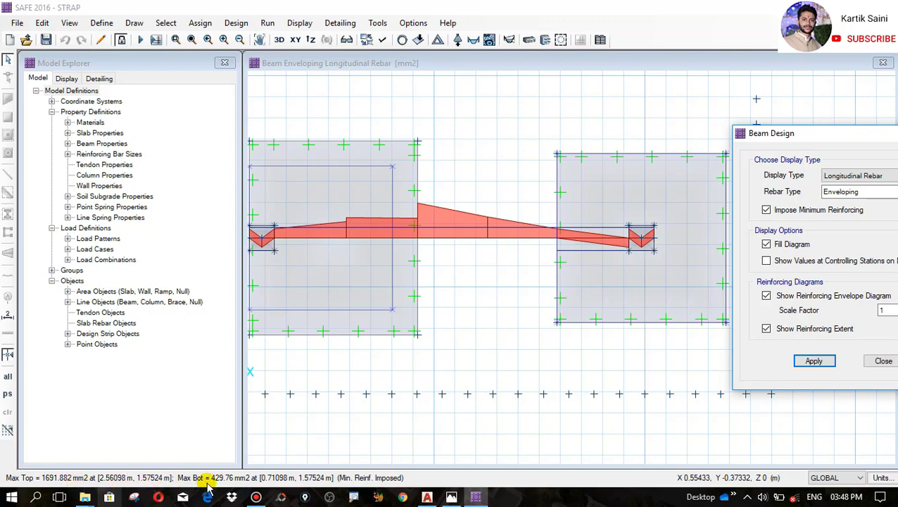
# - Work out the number of top bars in Calculator by dividing 1691.882 by 314, and close Calculator
pyautogui.click(35, 497)
pyautogui.write('calc')
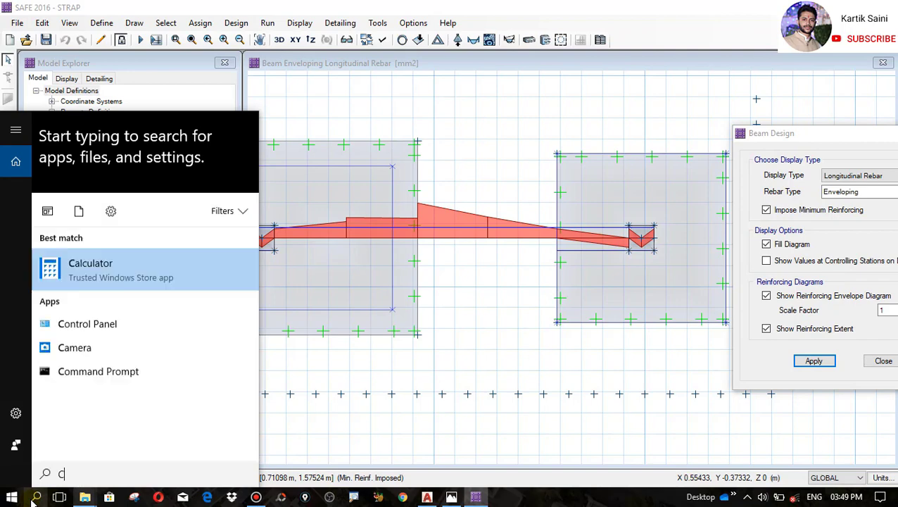
pyautogui.press('Return')
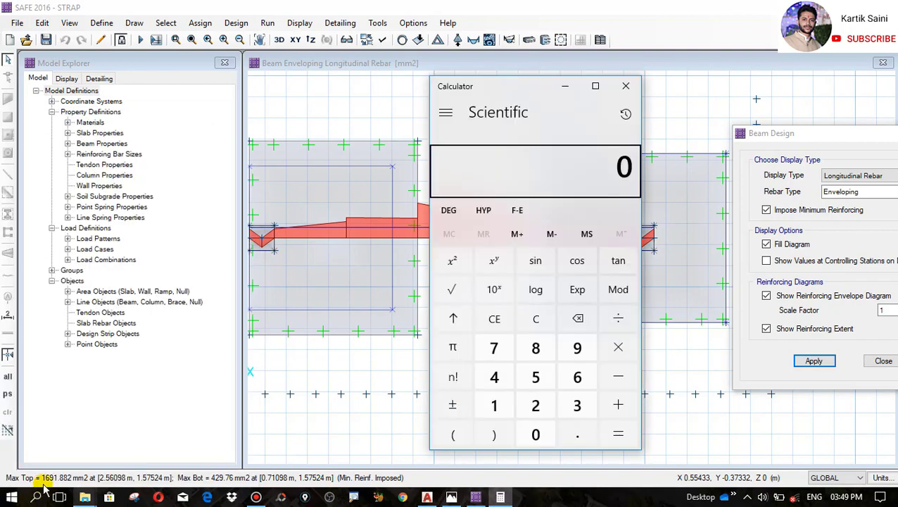
pyautogui.click(501, 402)
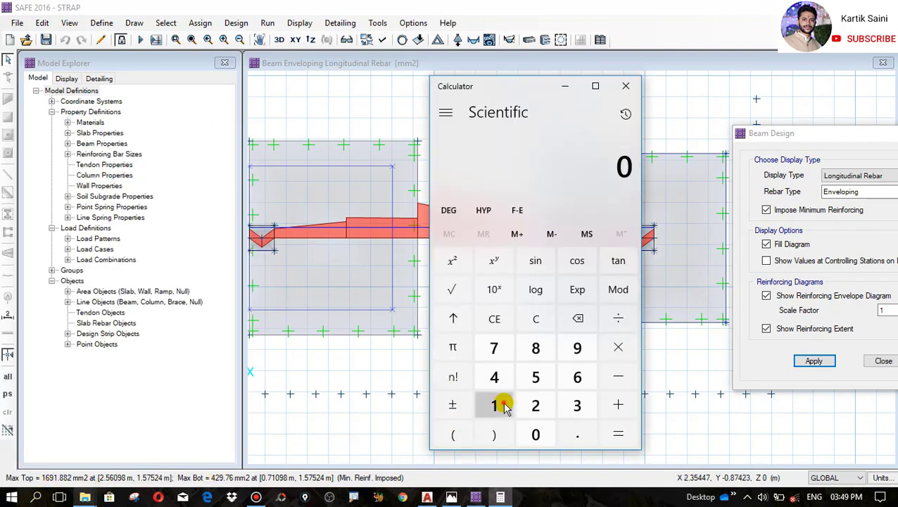
pyautogui.click(577, 380)
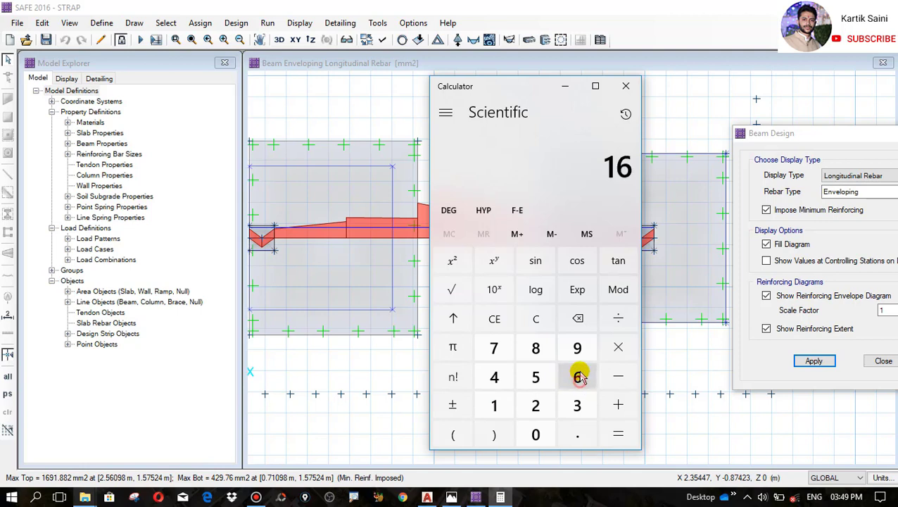
pyautogui.click(578, 347)
pyautogui.click(501, 403)
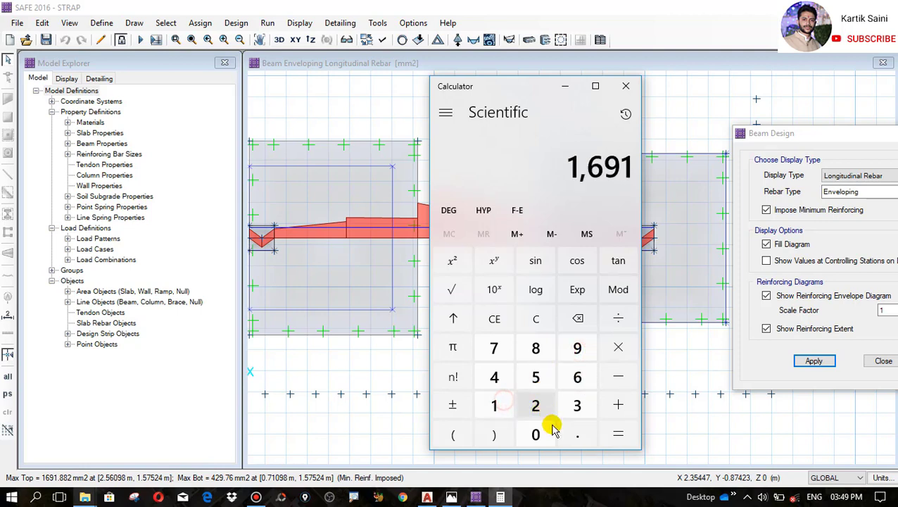
pyautogui.click(577, 433)
pyautogui.click(535, 348)
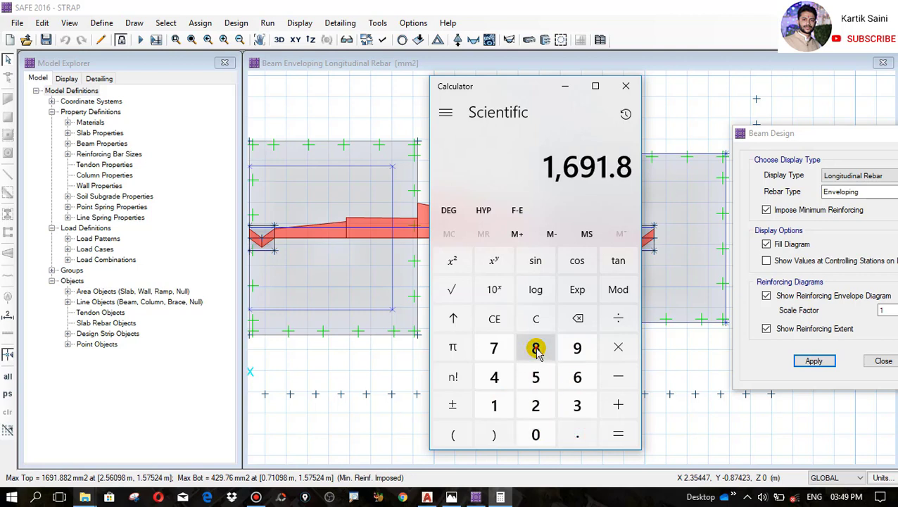
pyautogui.click(535, 347)
pyautogui.click(535, 405)
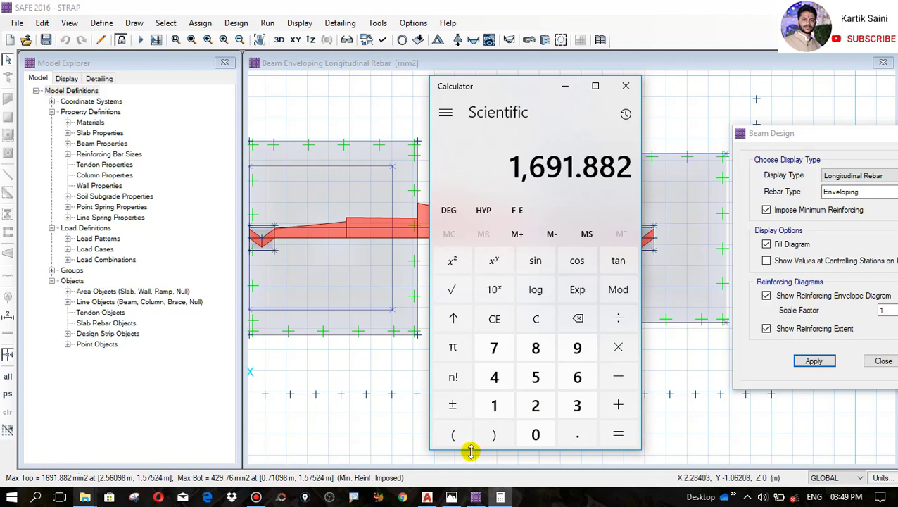
pyautogui.click(619, 320)
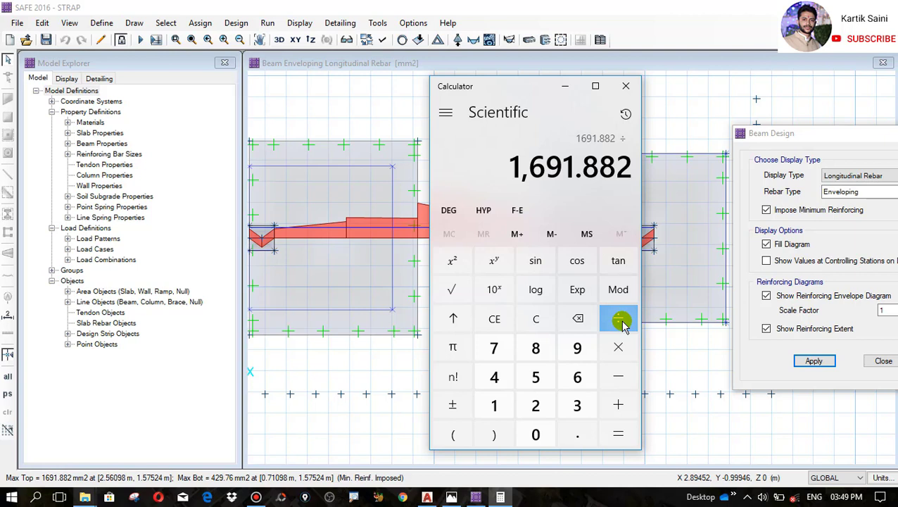
pyautogui.write('314')
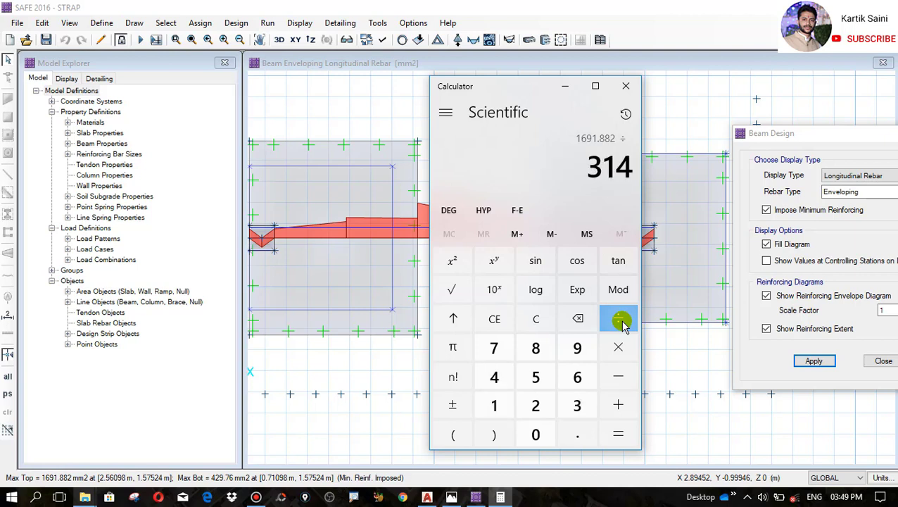
pyautogui.press('Return')
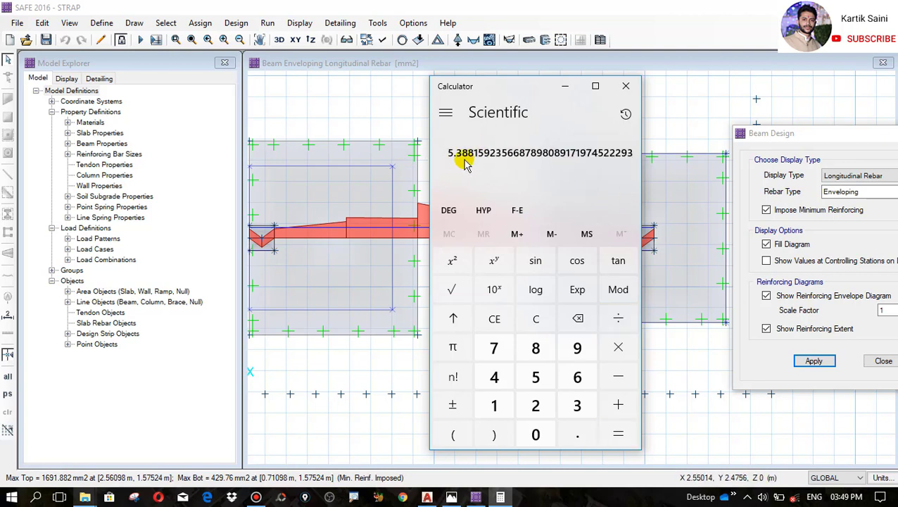
pyautogui.click(635, 87)
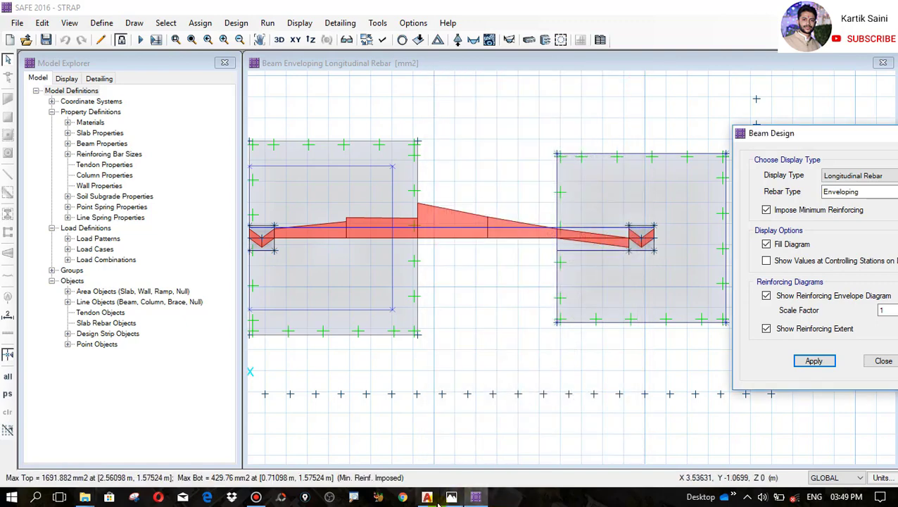
# - Switch to AutoCAD and delete the two red bars below the second row of top bars in the beam section
pyautogui.click(427, 498)
pyautogui.scroll(-5, 345, 240)
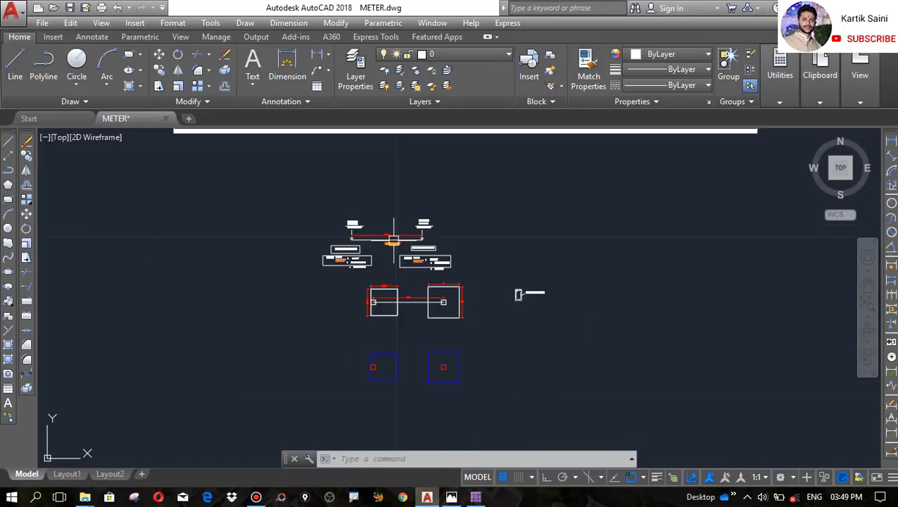
pyautogui.scroll(4, 518, 295)
pyautogui.scroll(8, 515, 295)
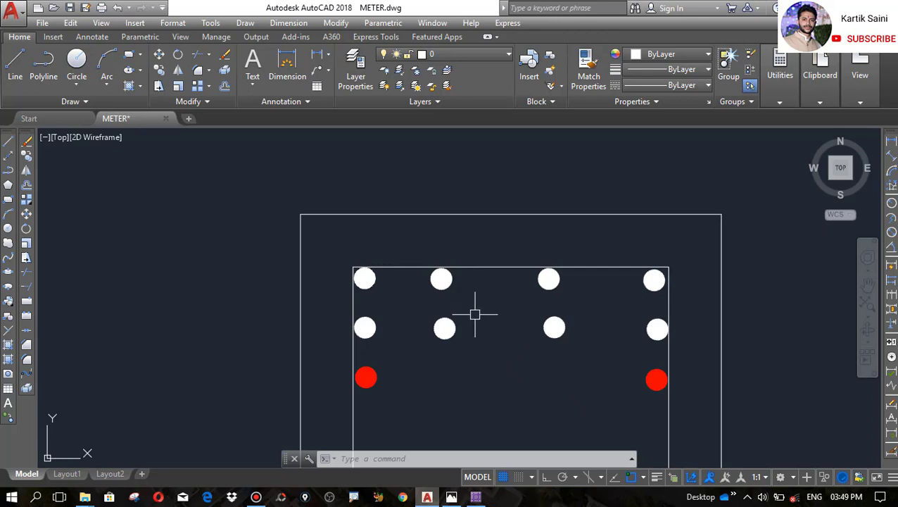
pyautogui.click(366, 377)
pyautogui.moveTo(366, 382)
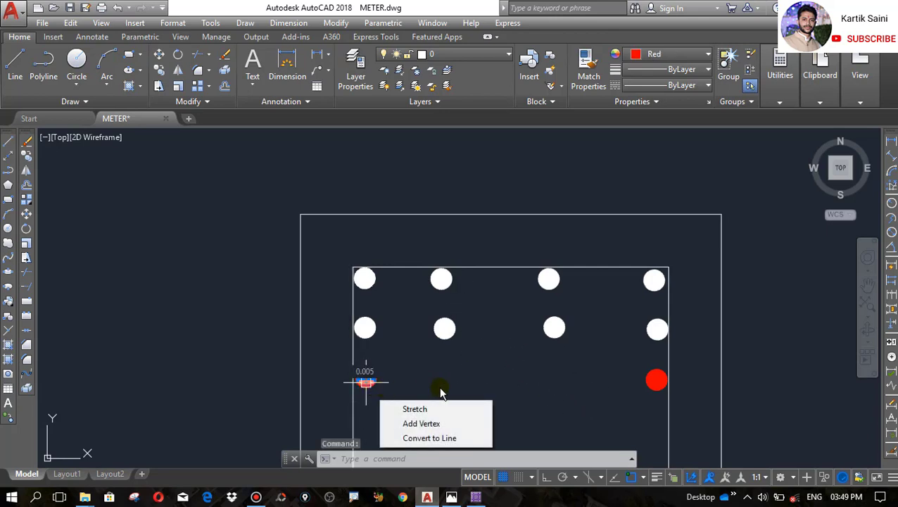
pyautogui.press('Delete')
pyautogui.click(654, 378)
pyautogui.press('Delete')
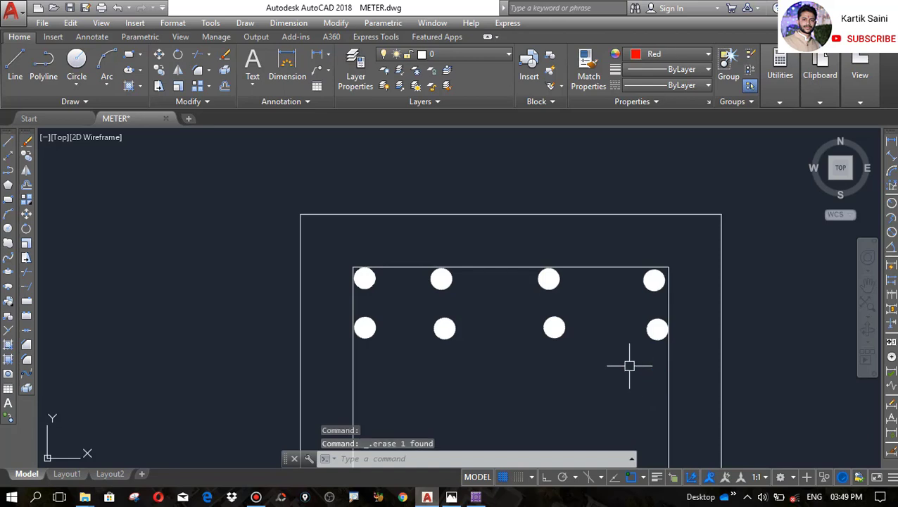
# - Delete the two middle bars from the second row of top bars in the beam section
pyautogui.click(583, 338)
pyautogui.click(431, 315)
pyautogui.press('Delete')
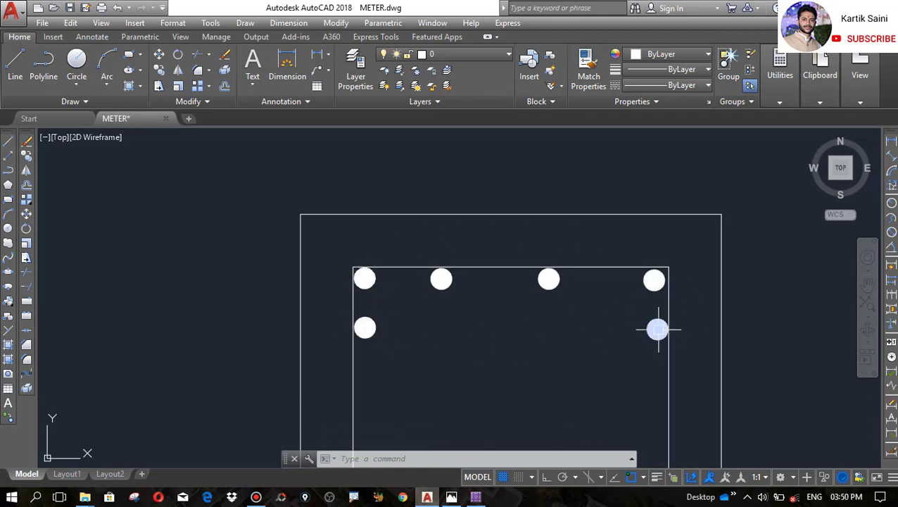
# - Switch back to SAFE, work out the number of bottom bars in Calculator by dividing 429.76 by 113, and close Calculator
pyautogui.click(476, 497)
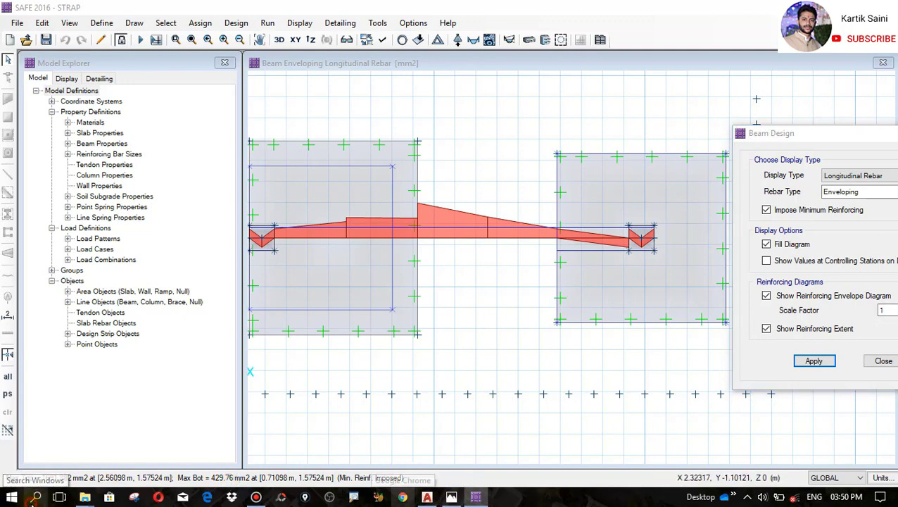
pyautogui.click(32, 498)
pyautogui.write('CAL')
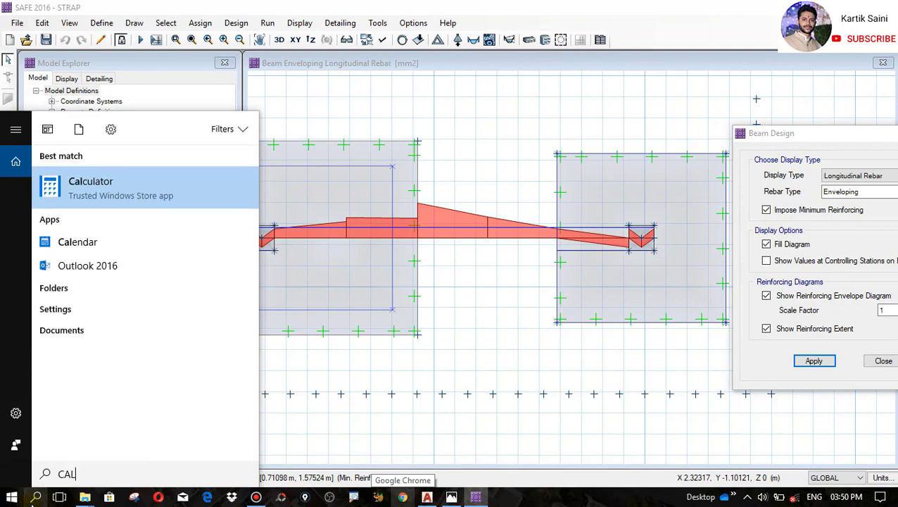
pyautogui.press('Return')
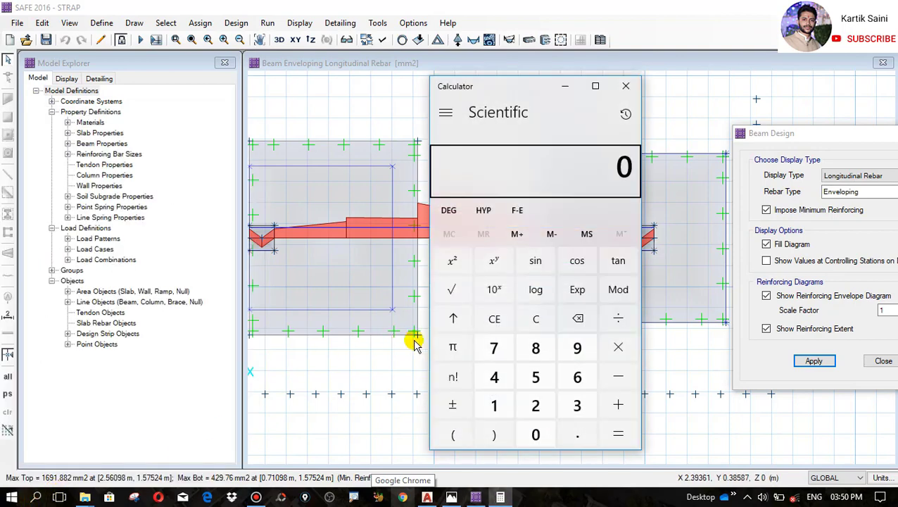
pyautogui.click(494, 378)
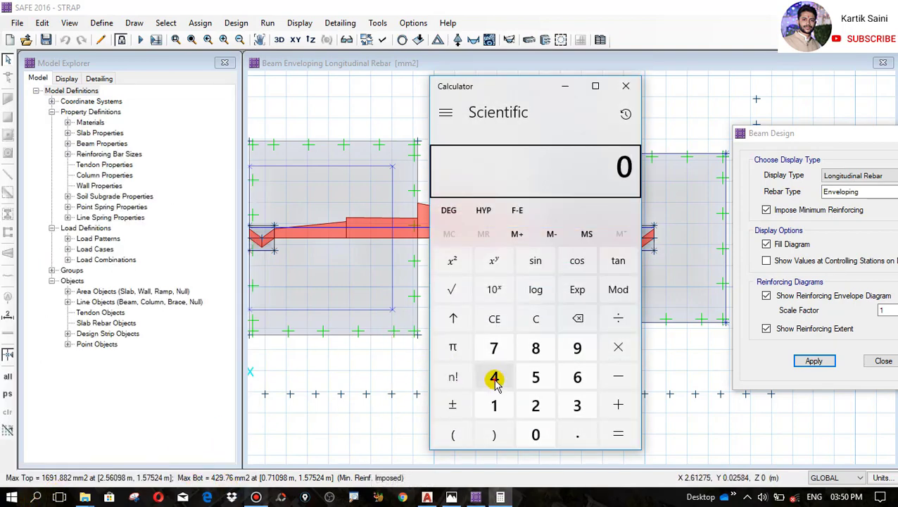
pyautogui.click(535, 406)
pyautogui.click(577, 348)
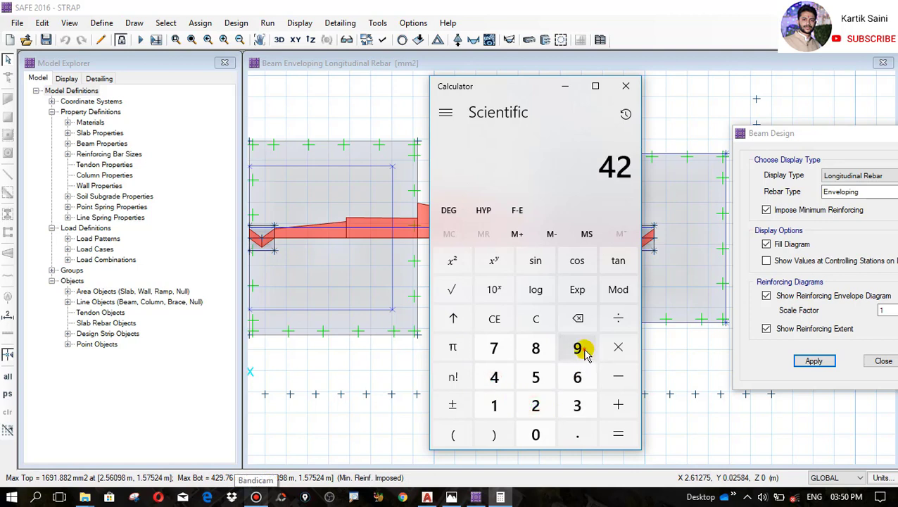
pyautogui.click(574, 438)
pyautogui.click(493, 347)
pyautogui.click(577, 376)
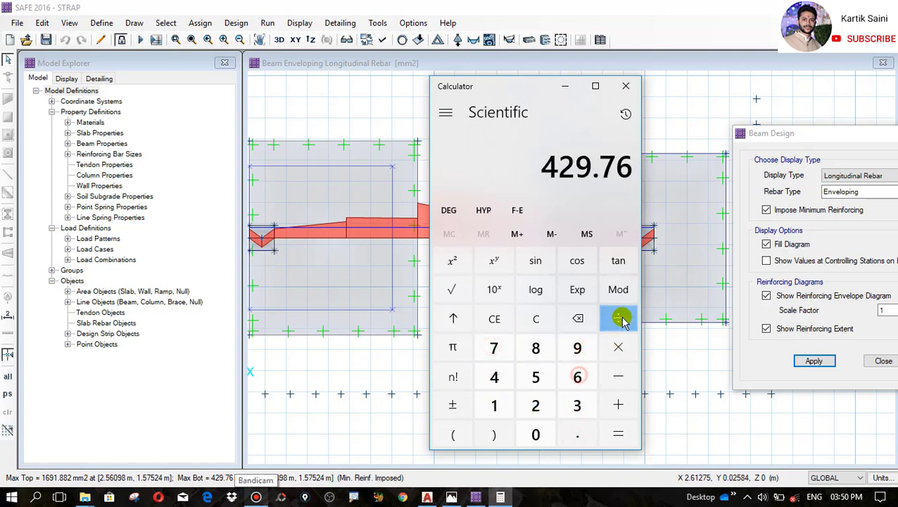
pyautogui.click(618, 318)
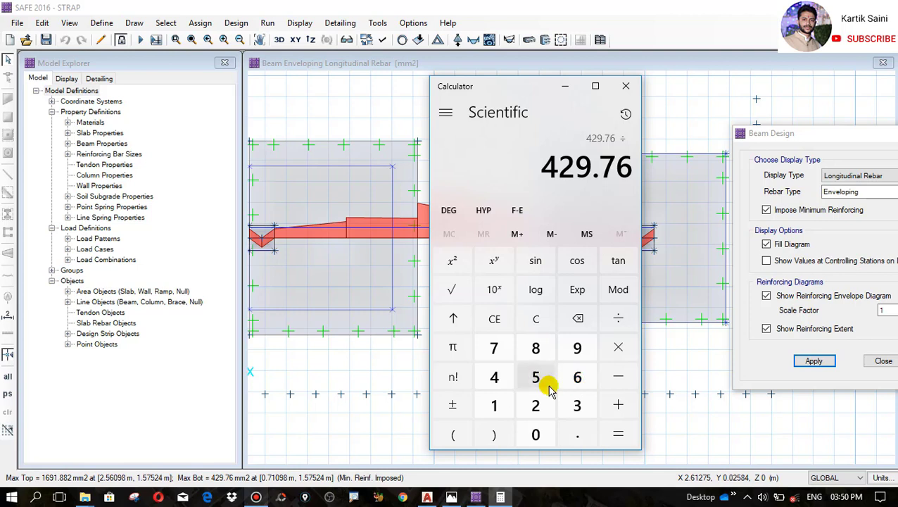
pyautogui.click(501, 407)
pyautogui.click(501, 407)
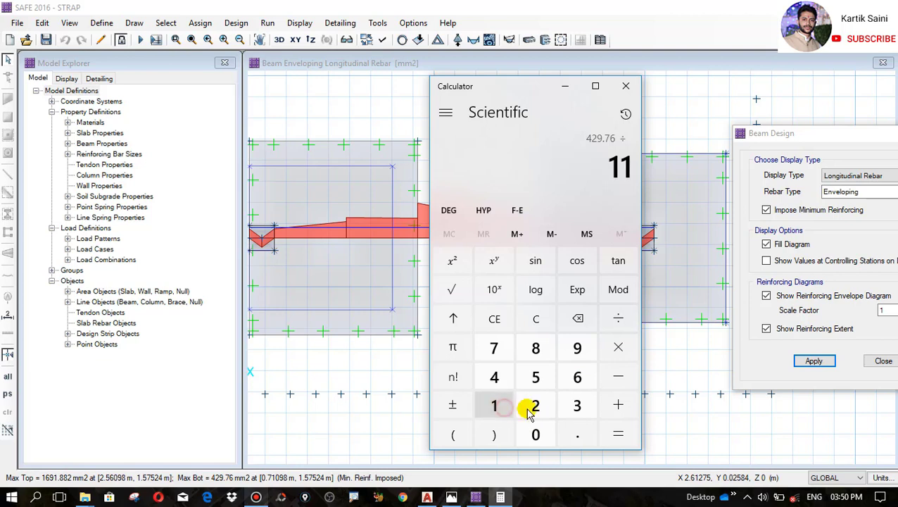
pyautogui.click(577, 405)
pyautogui.click(619, 435)
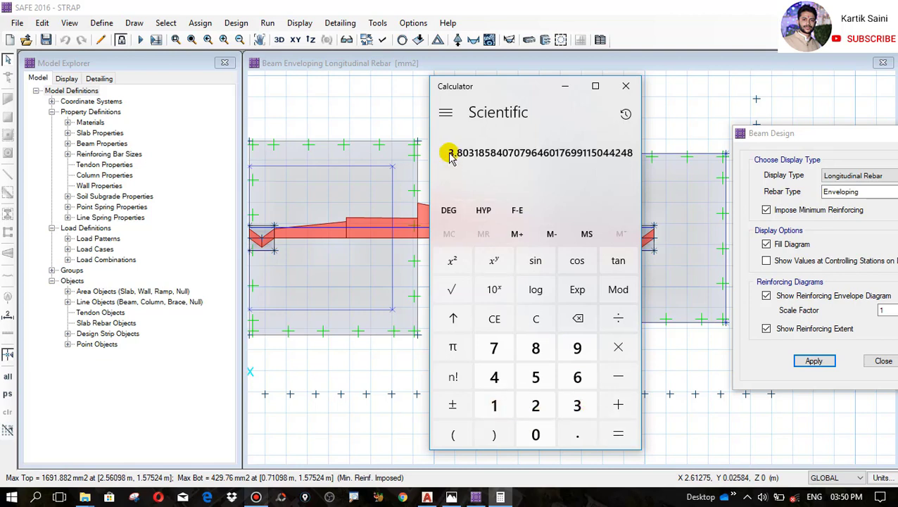
pyautogui.click(626, 88)
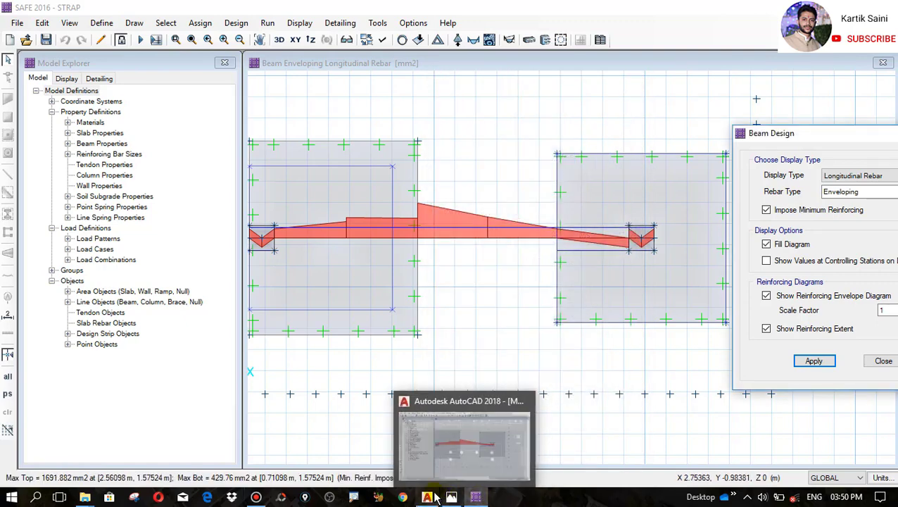
# - Switch to AutoCAD and copy the middle red bottom bar of the beam section partway towards the left corner bar
pyautogui.click(443, 481)
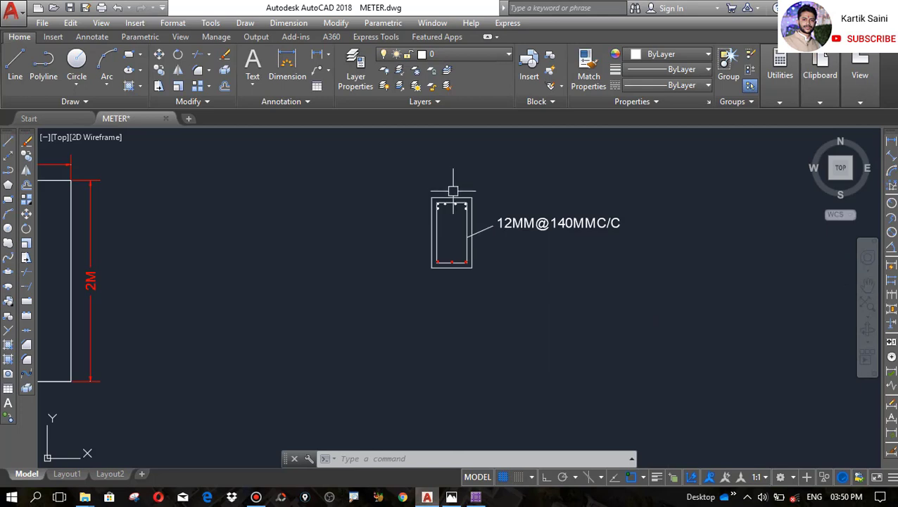
pyautogui.scroll(5, 457, 197)
pyautogui.scroll(4, 445, 287)
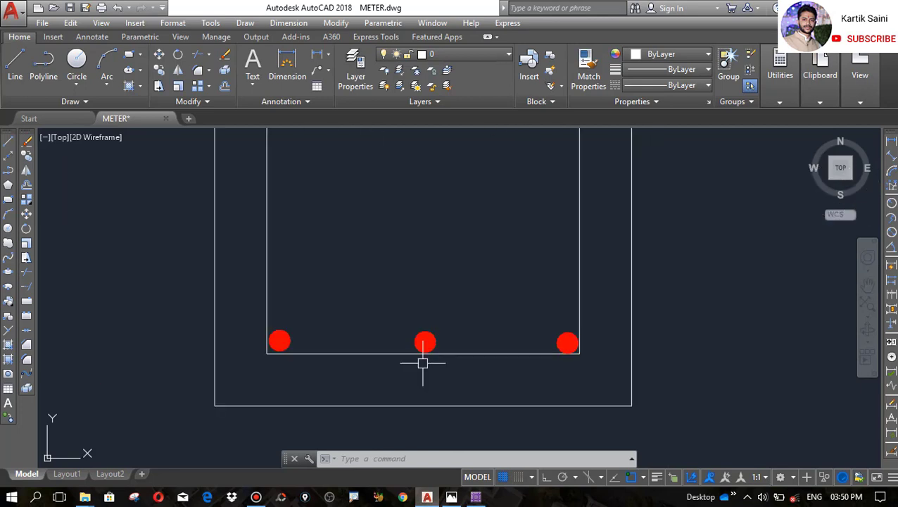
pyautogui.moveTo(369, 294); pyautogui.dragTo(516, 346)
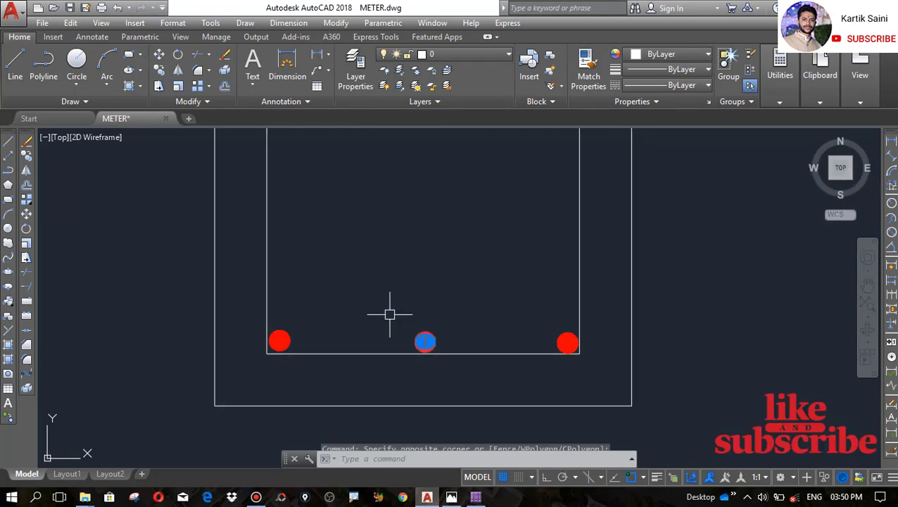
pyautogui.click(27, 154)
pyautogui.click(425, 342)
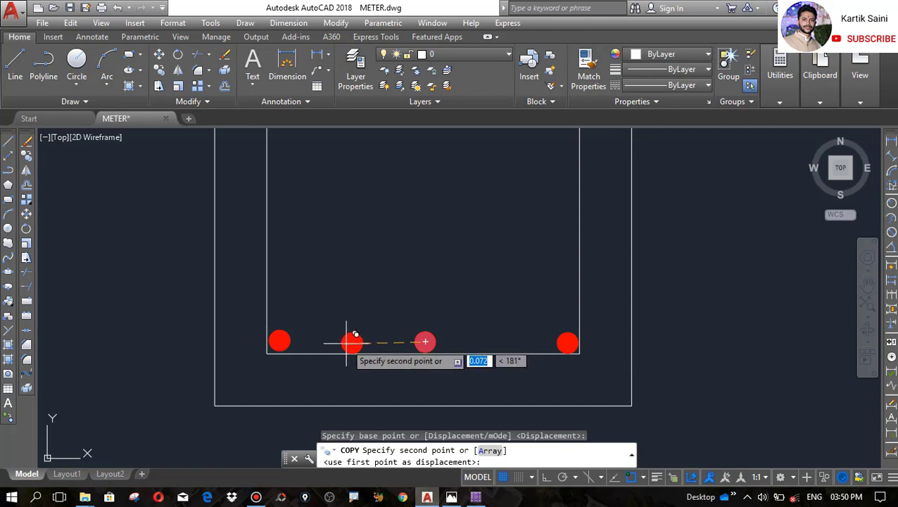
pyautogui.click(368, 342)
pyautogui.scroll(4, 377, 348)
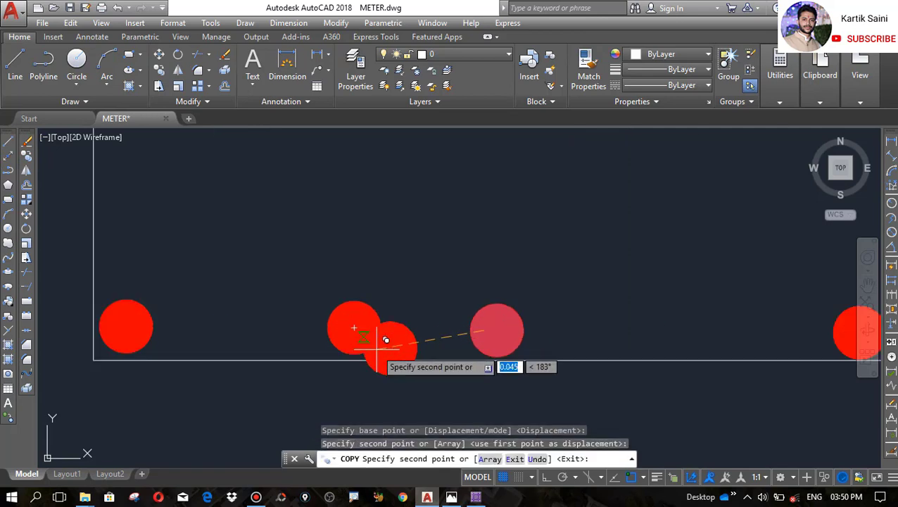
pyautogui.press('Escape')
# - Move the original middle bottom bar towards the right corner bar so the four bottom bars are roughly evenly spaced
pyautogui.moveTo(612, 353); pyautogui.dragTo(471, 274)
pyautogui.write('M')
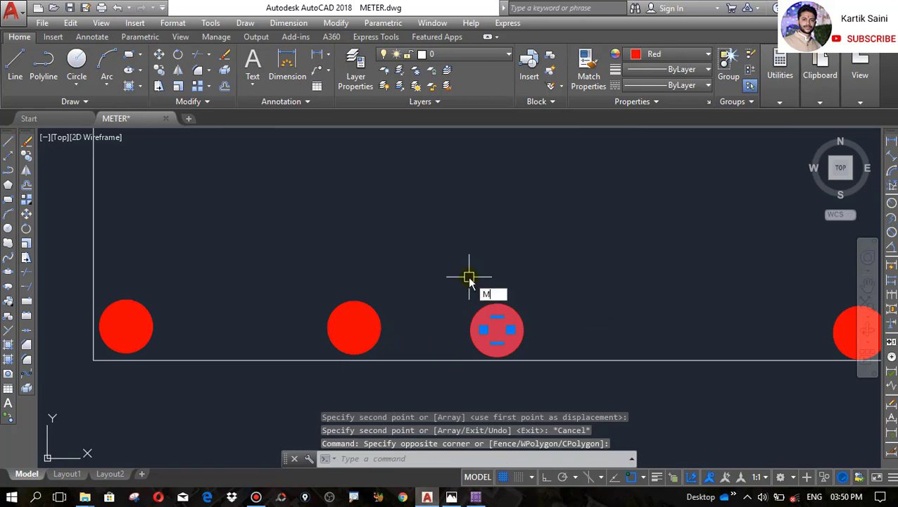
pyautogui.press('Return')
pyautogui.click(496, 329)
pyautogui.click(611, 328)
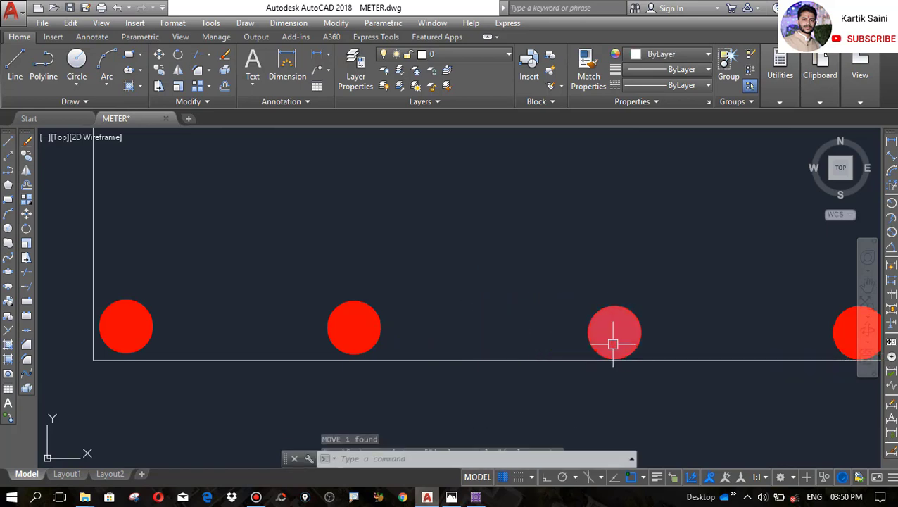
pyautogui.press('Escape')
pyautogui.scroll(-2, 500, 295)
pyautogui.scroll(-2, 370, 322)
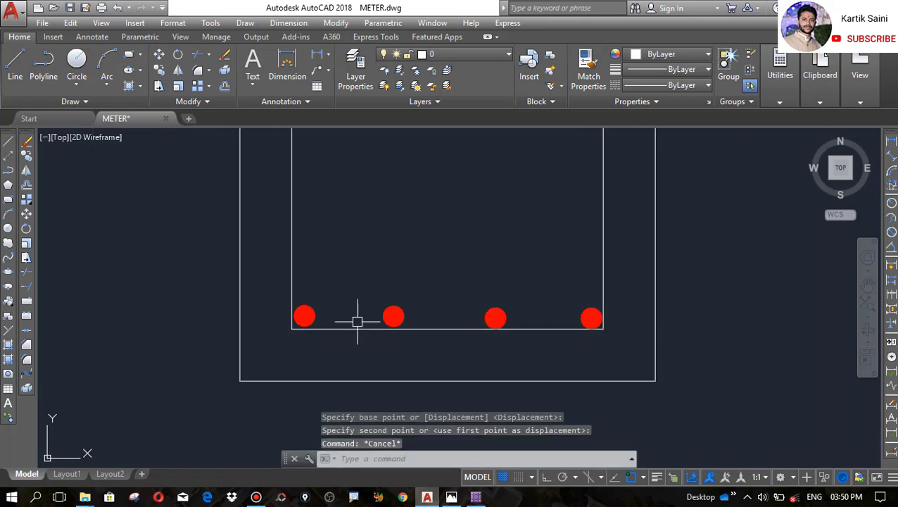
# - Copy the second bottom bar into the gap between it and the left corner bar
pyautogui.scroll(4, 356, 320)
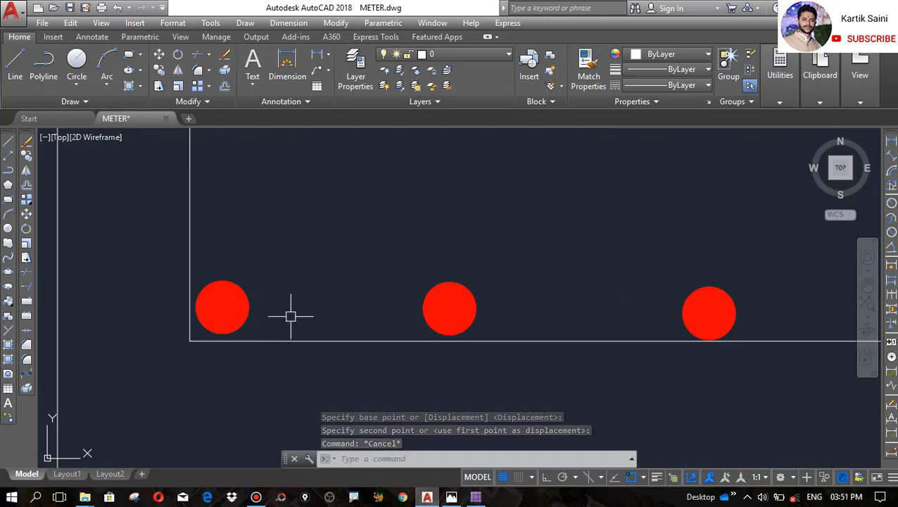
pyautogui.scroll(-2, 292, 315)
pyautogui.scroll(-3, 570, 351)
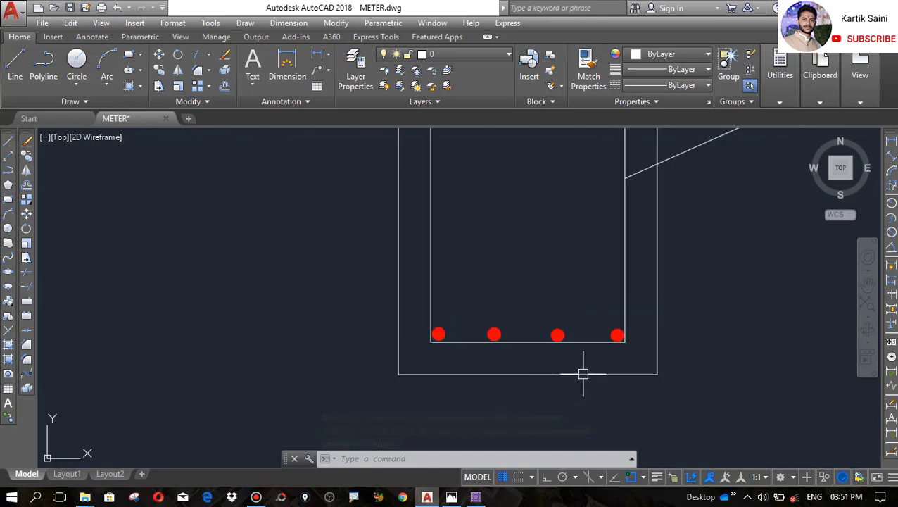
pyautogui.scroll(3, 582, 345)
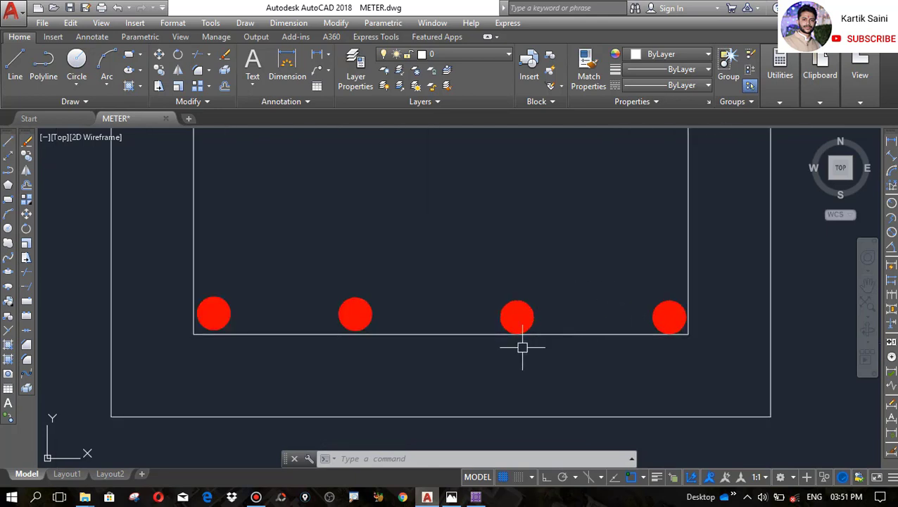
pyautogui.scroll(3, 232, 296)
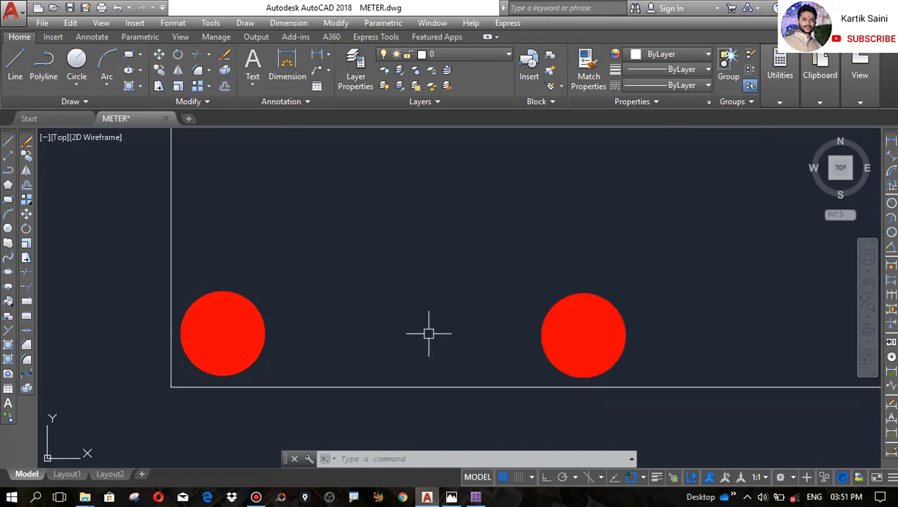
pyautogui.click(693, 353)
pyautogui.click(523, 288)
pyautogui.click(27, 155)
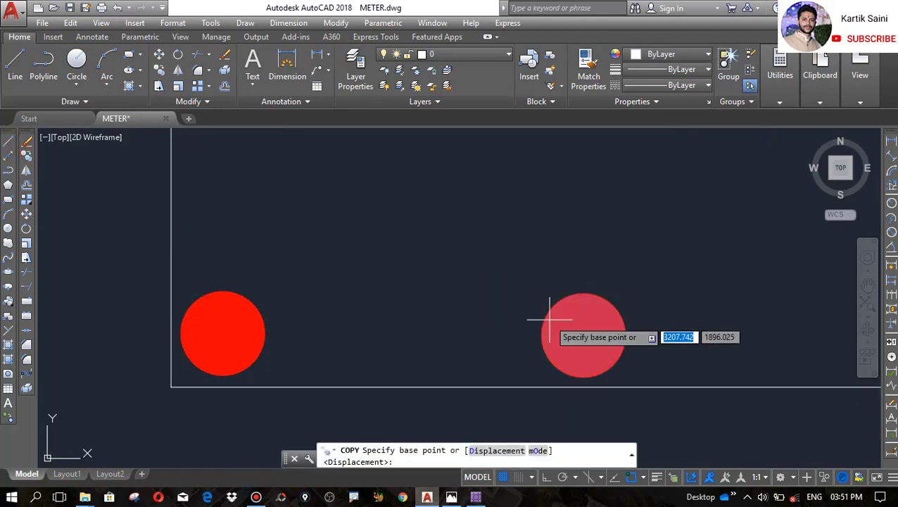
pyautogui.click(583, 335)
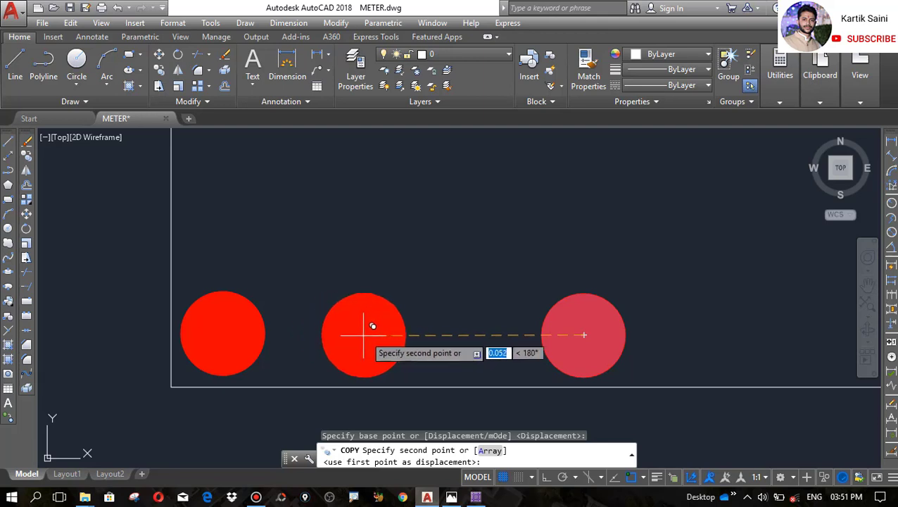
pyautogui.click(365, 335)
pyautogui.press('Escape')
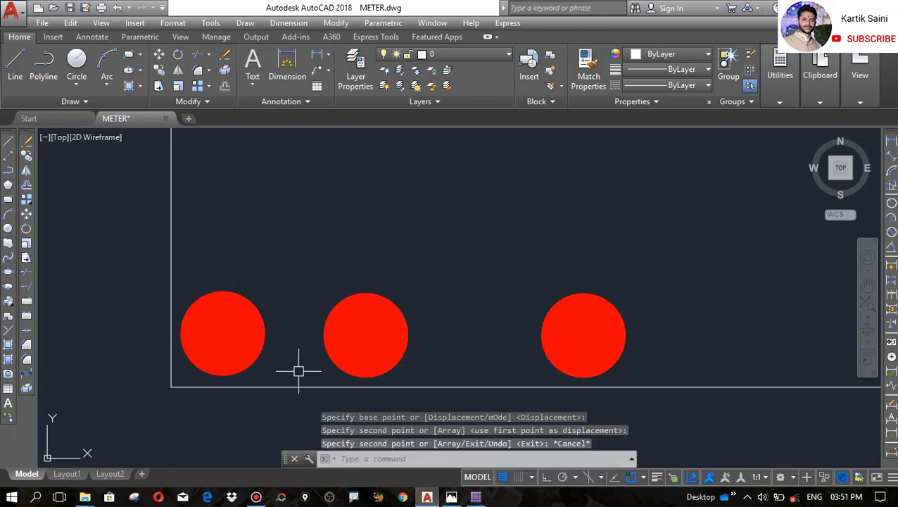
pyautogui.scroll(-2, 295, 305)
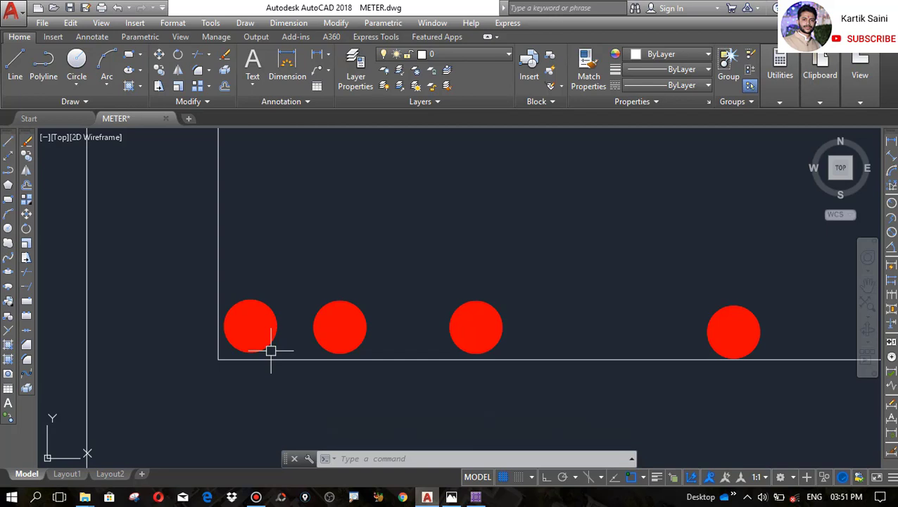
pyautogui.scroll(-2, 270, 350)
pyautogui.scroll(4, 350, 296)
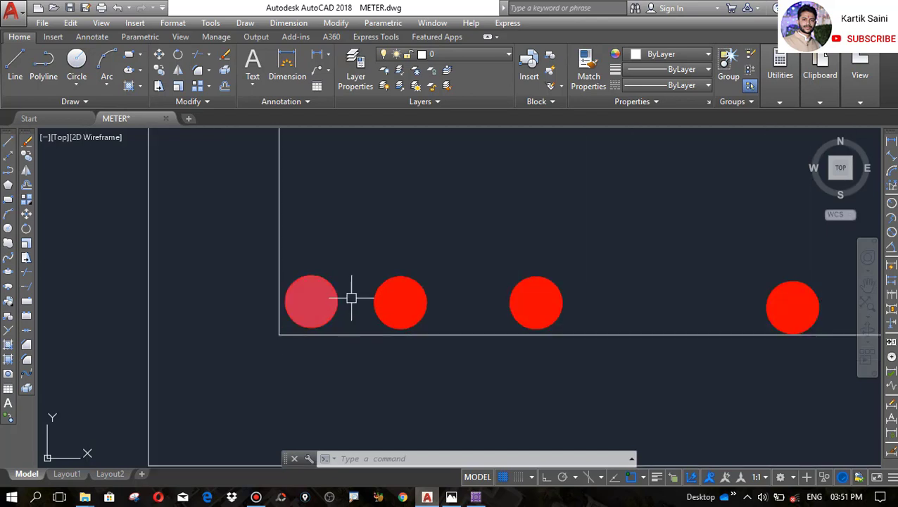
pyautogui.scroll(-1, 350, 309)
pyautogui.scroll(-2, 349, 309)
pyautogui.write('l')
pyautogui.press('Return')
pyautogui.scroll(2, 335, 311)
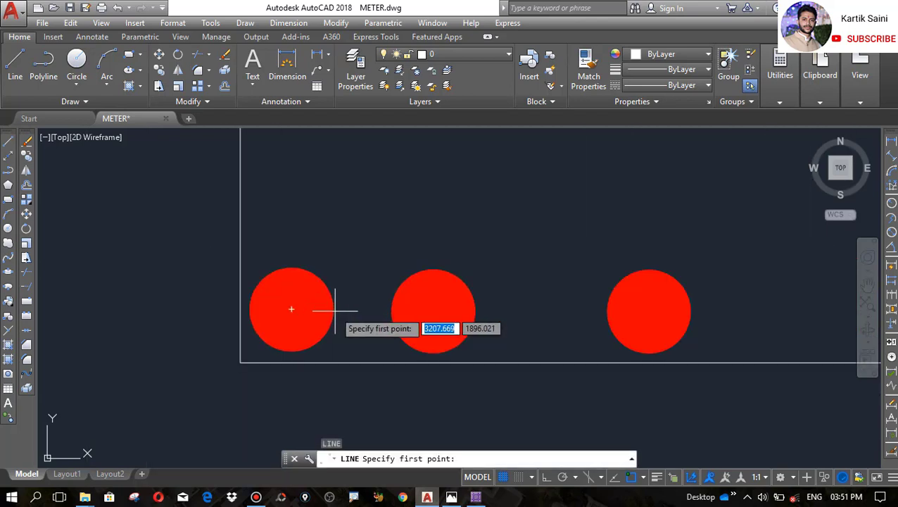
pyautogui.click(313, 308)
pyautogui.press('Escape')
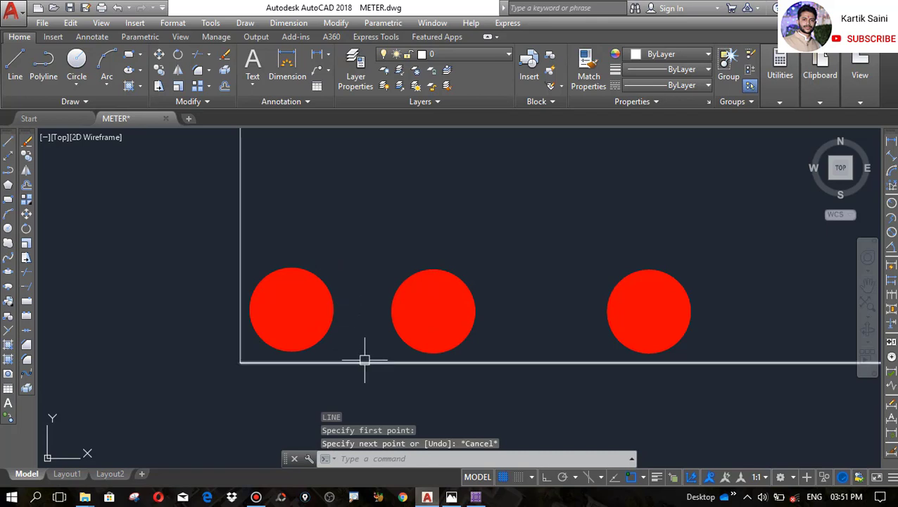
pyautogui.scroll(-4, 371, 291)
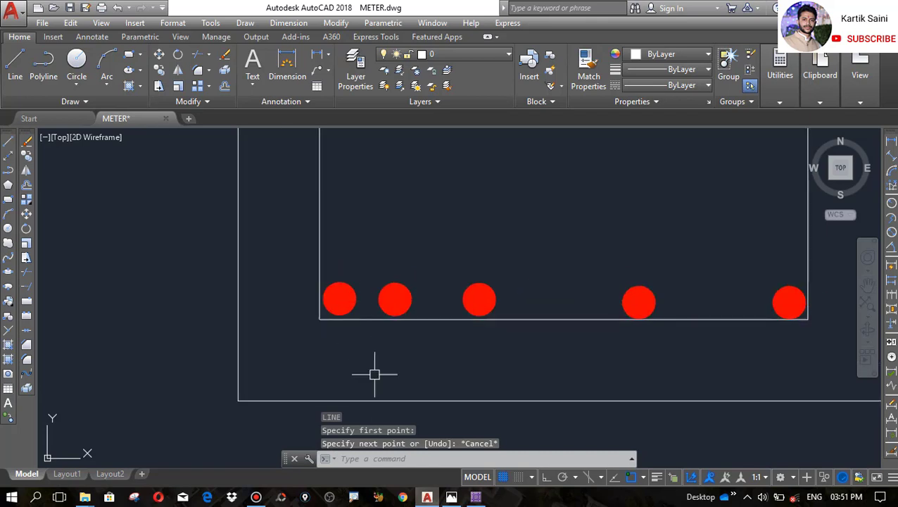
# - Delete the extra bar between the left corner bar and its evenly spaced neighbour in the bottom row
pyautogui.press('Escape')
pyautogui.click(394, 300)
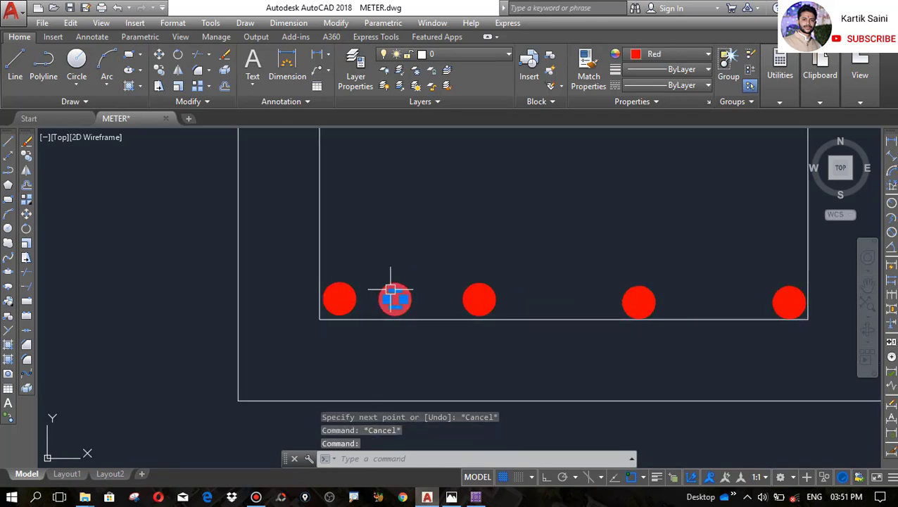
pyautogui.press('Delete')
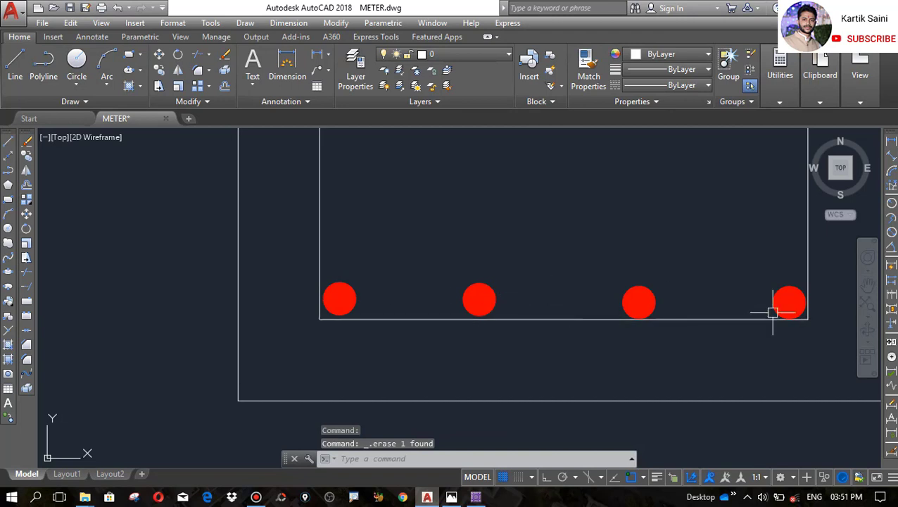
pyautogui.scroll(-4, 371, 355)
pyautogui.scroll(4, 387, 366)
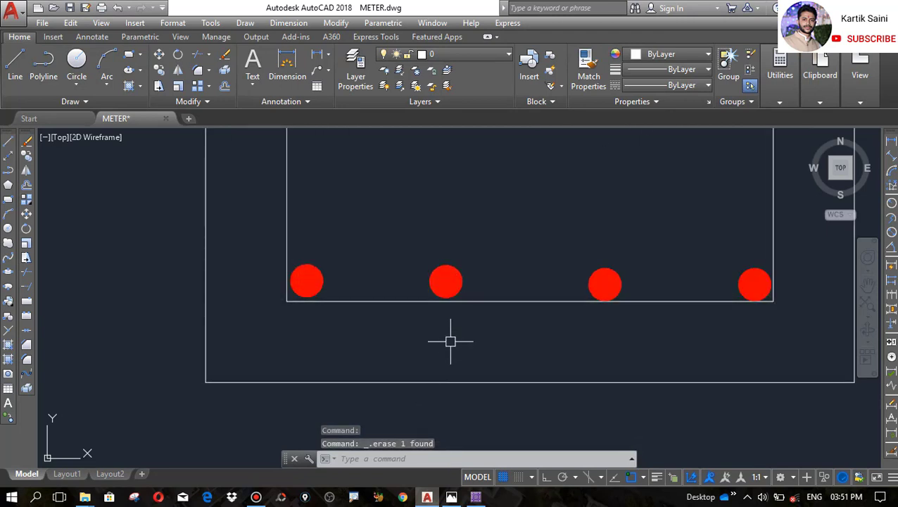
pyautogui.scroll(2, 434, 386)
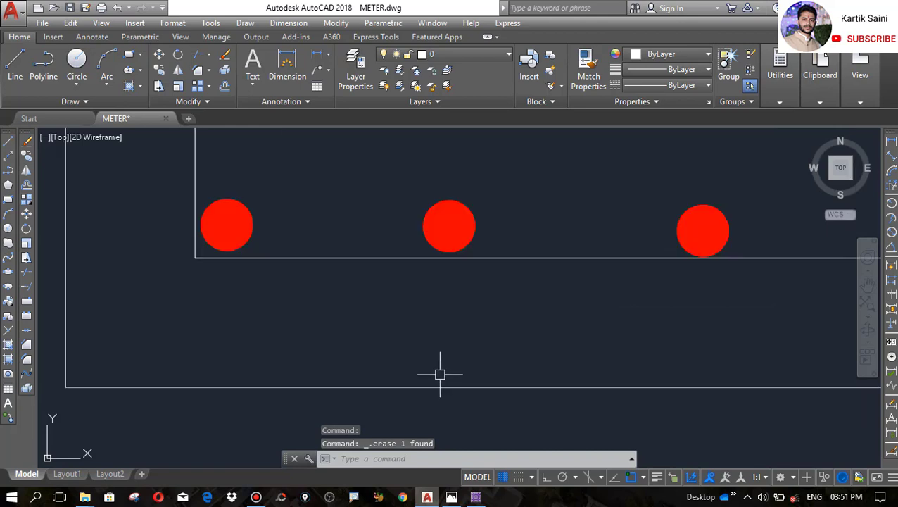
pyautogui.write('l')
pyautogui.press('Return')
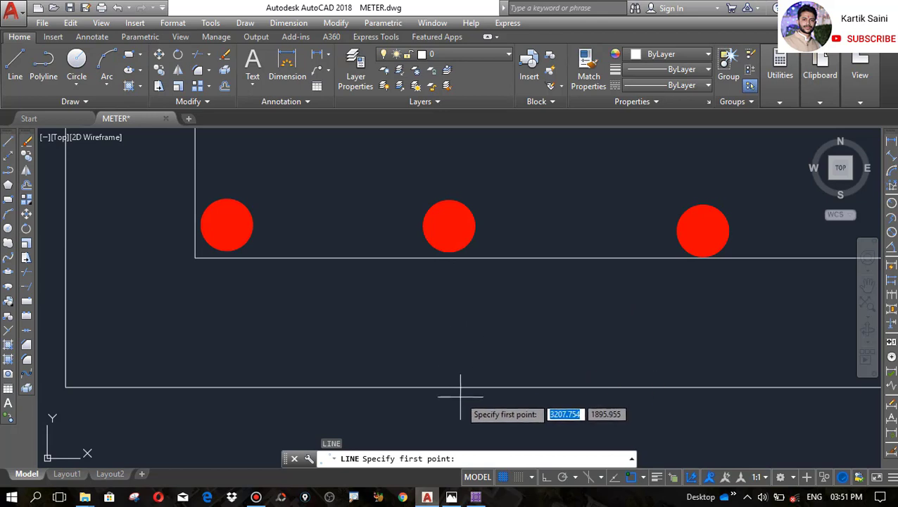
pyautogui.press('Escape')
pyautogui.scroll(-5, 436, 352)
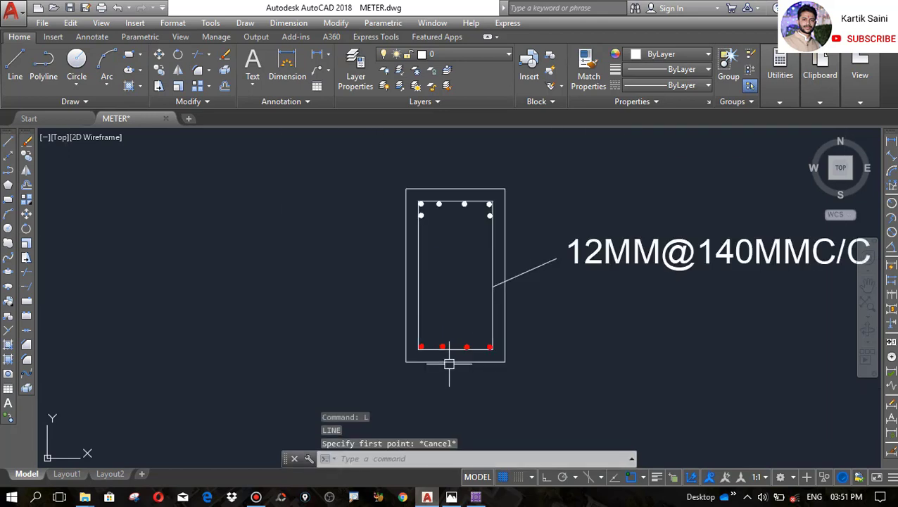
pyautogui.scroll(2, 479, 266)
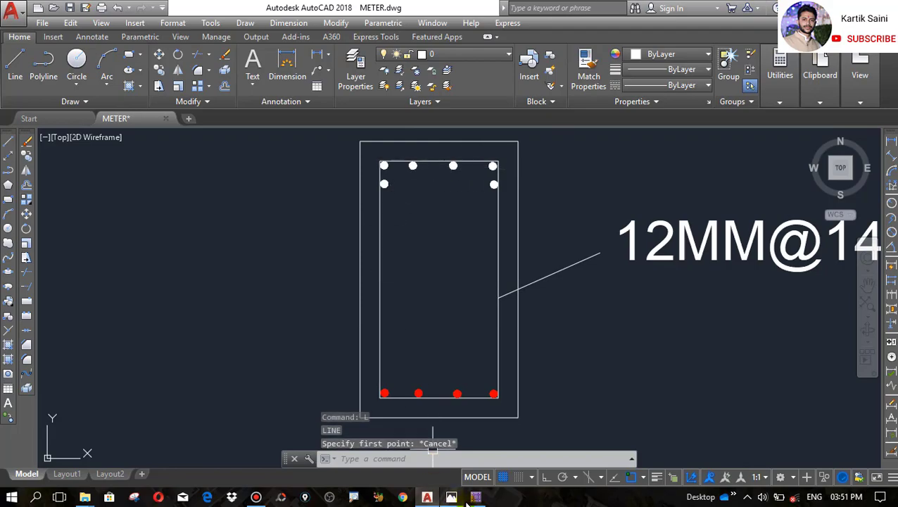
pyautogui.click(475, 497)
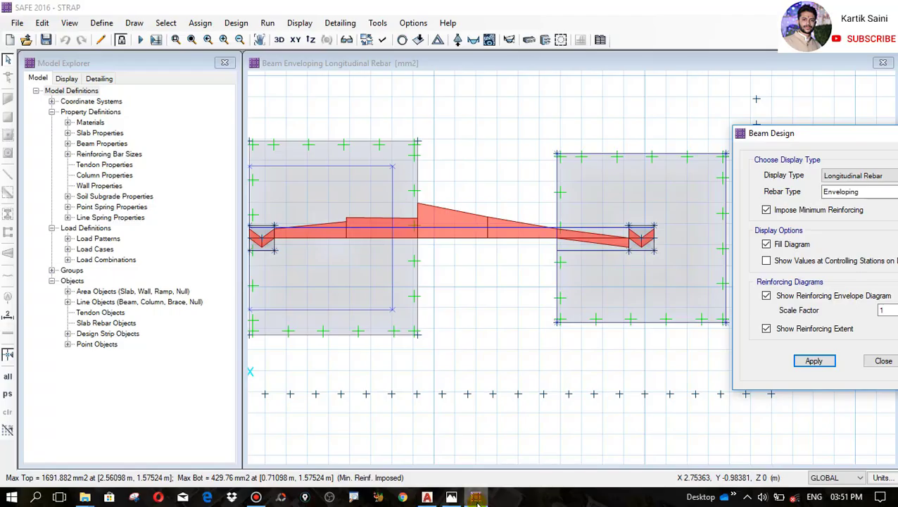
pyautogui.click(427, 497)
pyautogui.scroll(-2, 417, 172)
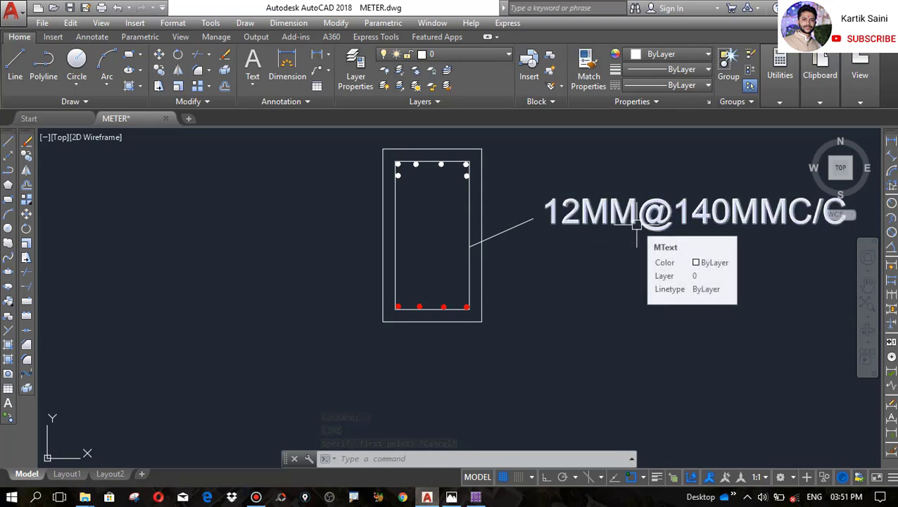
# - Switch to SAFE and display the beam design as Transverse Rebar with the Total rebar type
pyautogui.click(476, 497)
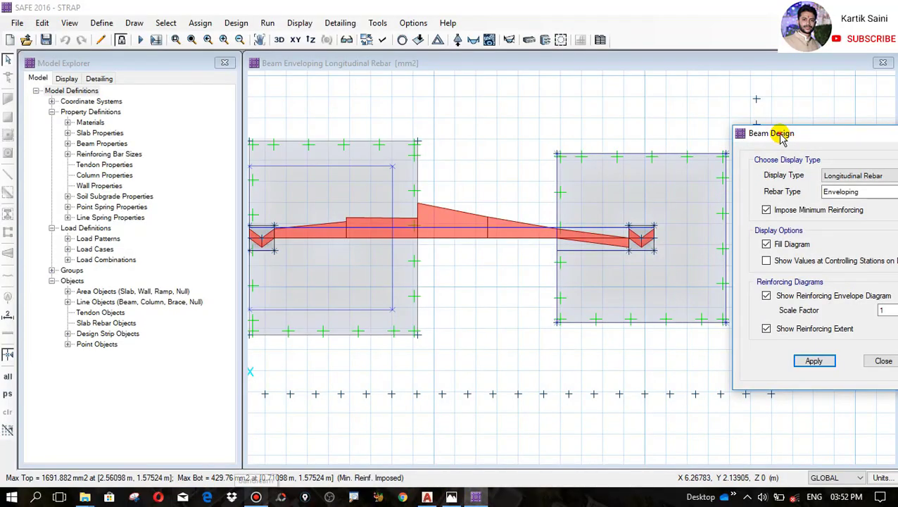
pyautogui.moveTo(790, 138); pyautogui.dragTo(596, 152)
pyautogui.click(665, 191)
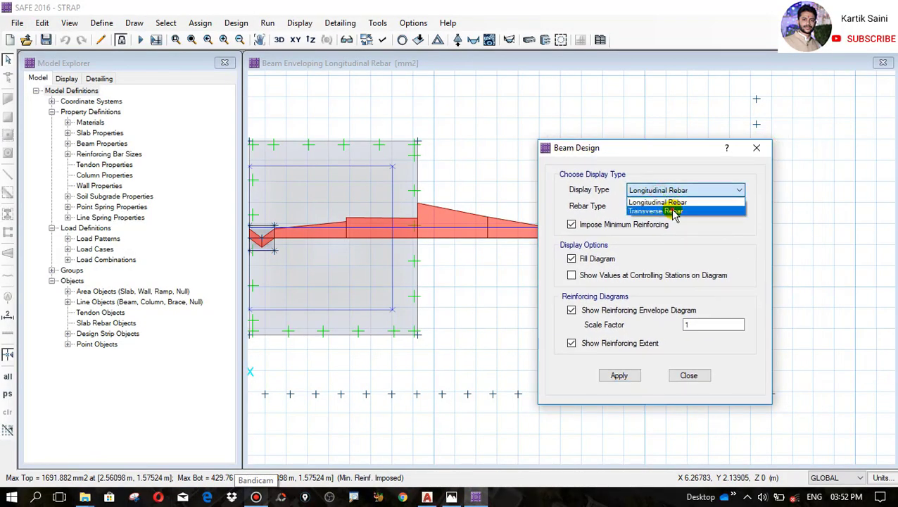
pyautogui.click(672, 210)
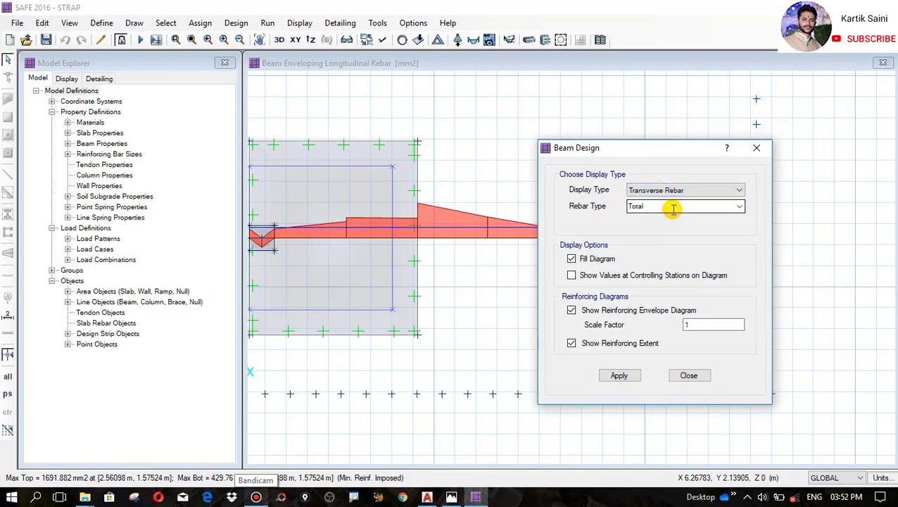
pyautogui.click(609, 376)
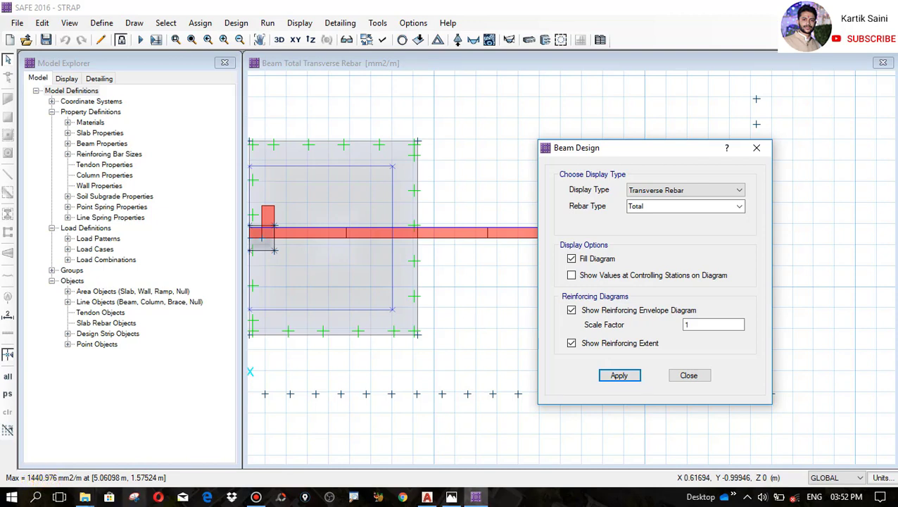
# - Open the Windows Calculator and multiply the bar area 113 by 2 for the two stirrup legs
pyautogui.click(36, 498)
pyautogui.write('cal')
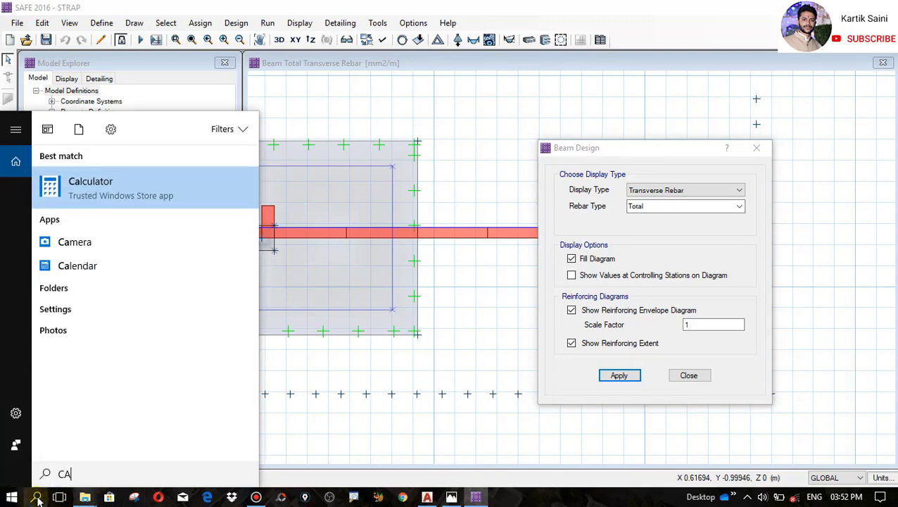
pyautogui.press('Return')
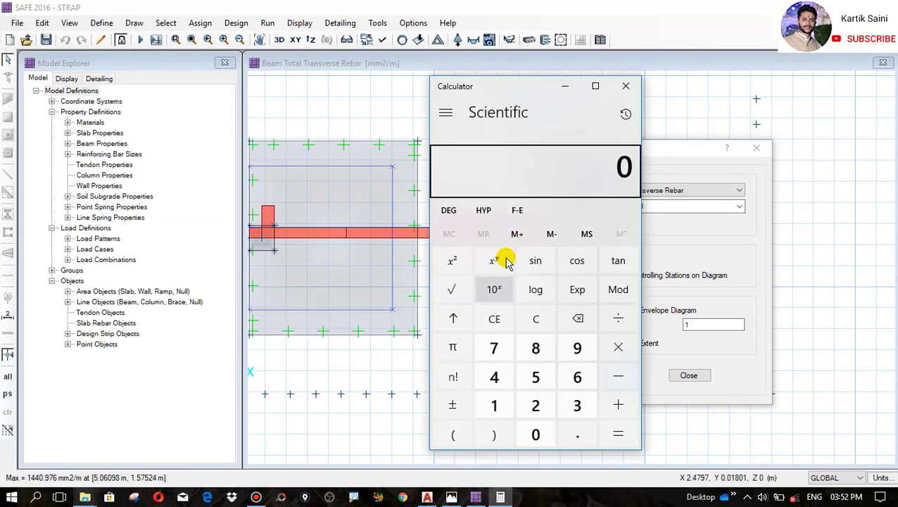
pyautogui.click(497, 406)
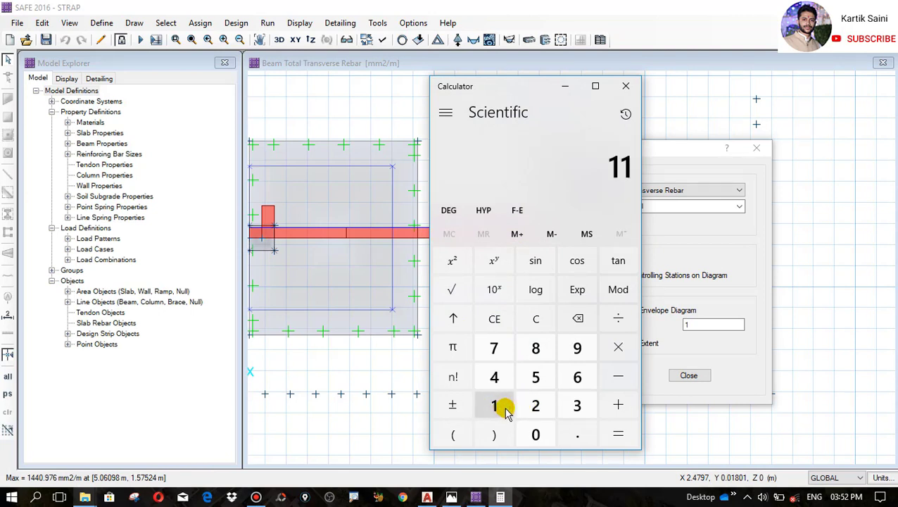
pyautogui.click(576, 405)
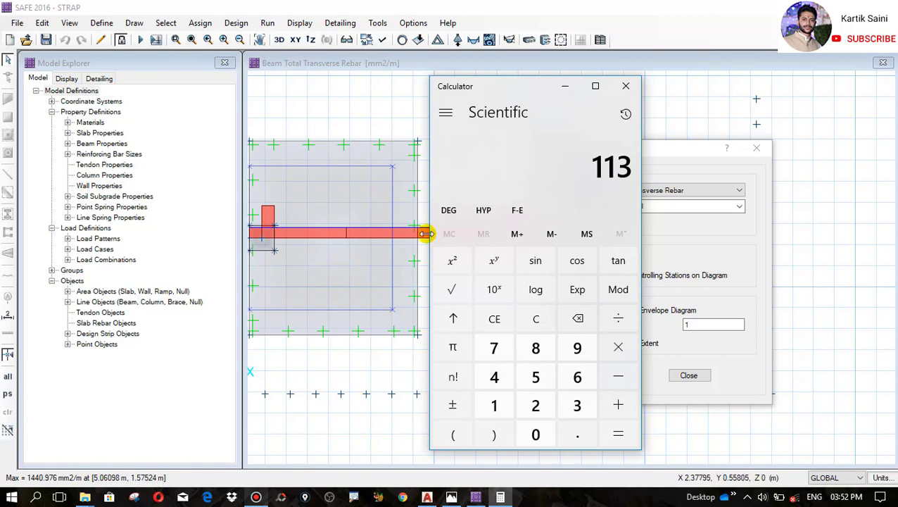
pyautogui.moveTo(503, 85); pyautogui.dragTo(427, 76)
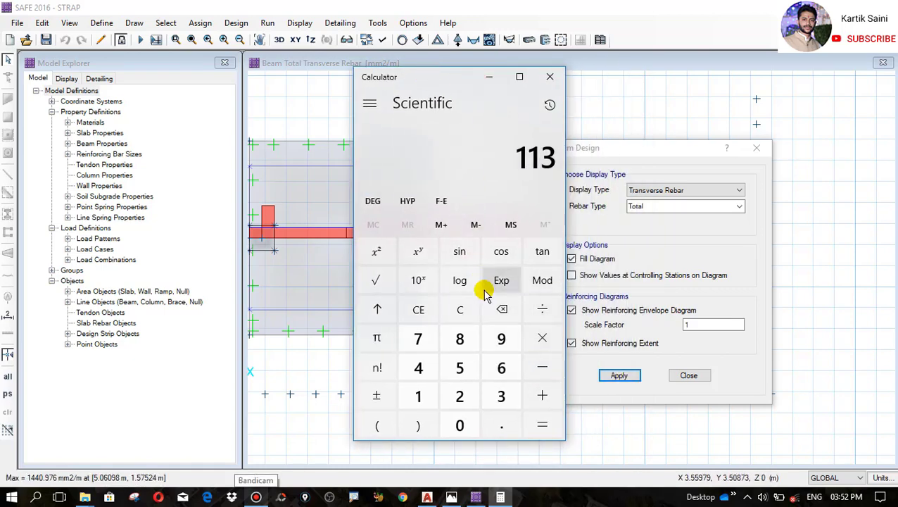
pyautogui.click(543, 342)
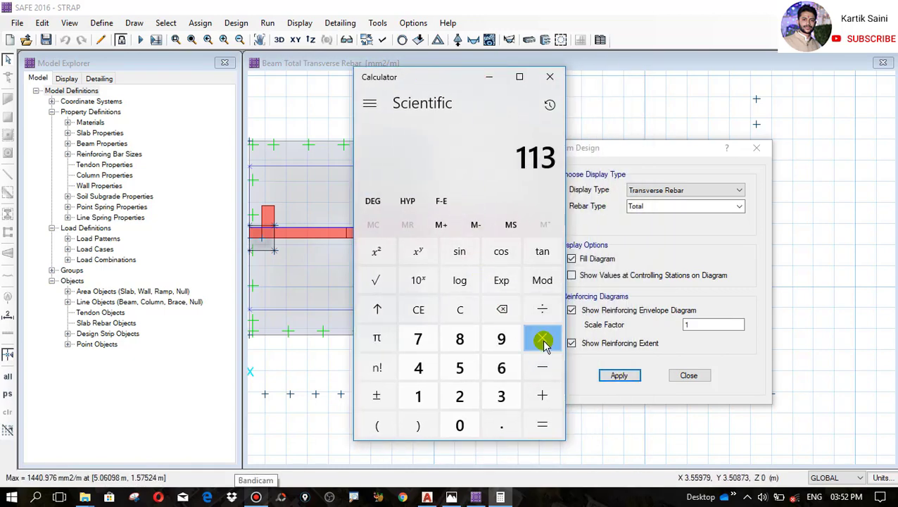
pyautogui.click(461, 395)
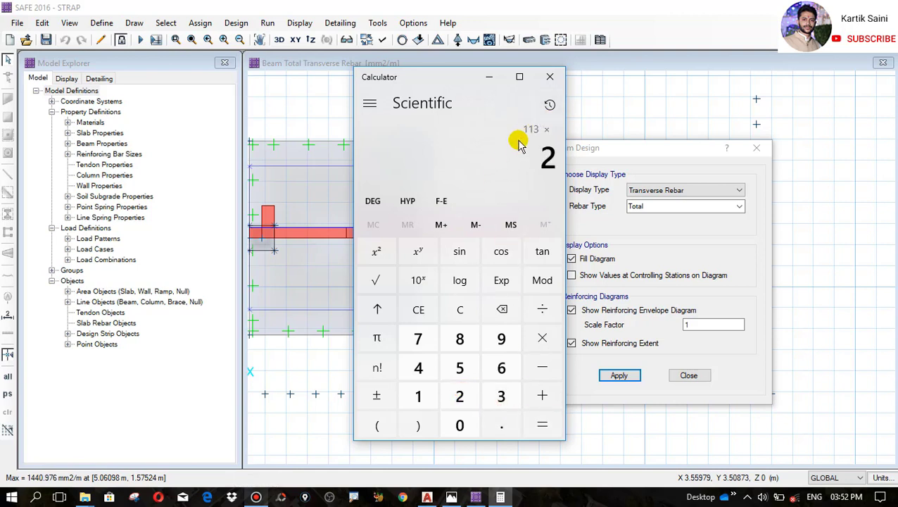
pyautogui.click(545, 423)
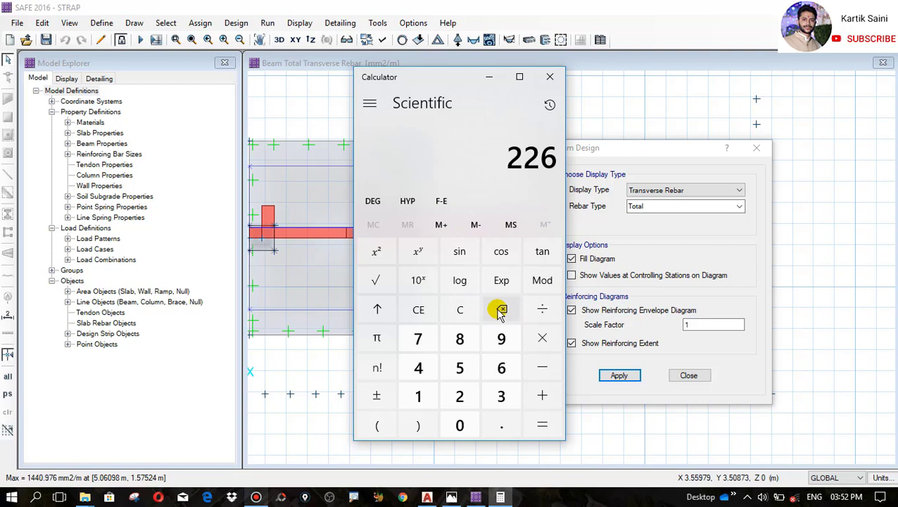
# - Divide the maximum transverse rebar demand of 1440.976 by 226 to get the number of stirrups per metre
pyautogui.click(467, 312)
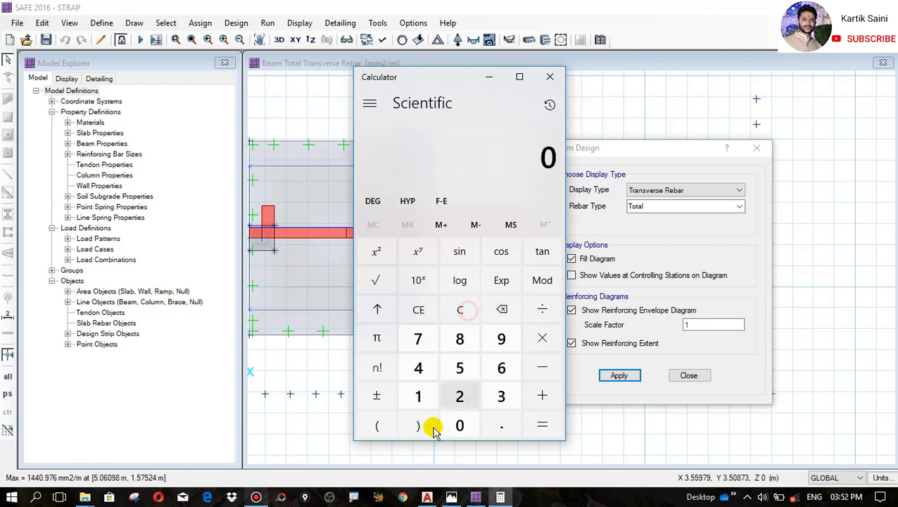
pyautogui.click(417, 396)
pyautogui.click(421, 367)
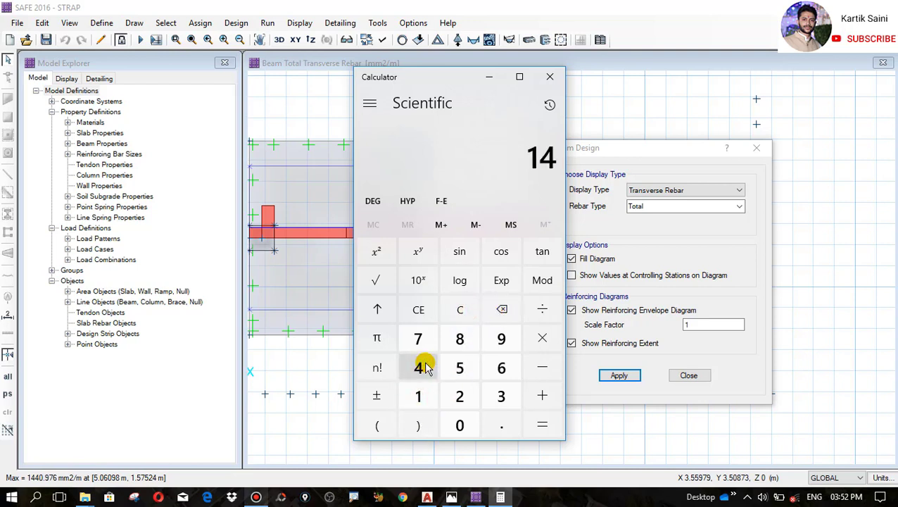
pyautogui.click(421, 367)
pyautogui.click(460, 423)
pyautogui.click(493, 420)
pyautogui.click(500, 340)
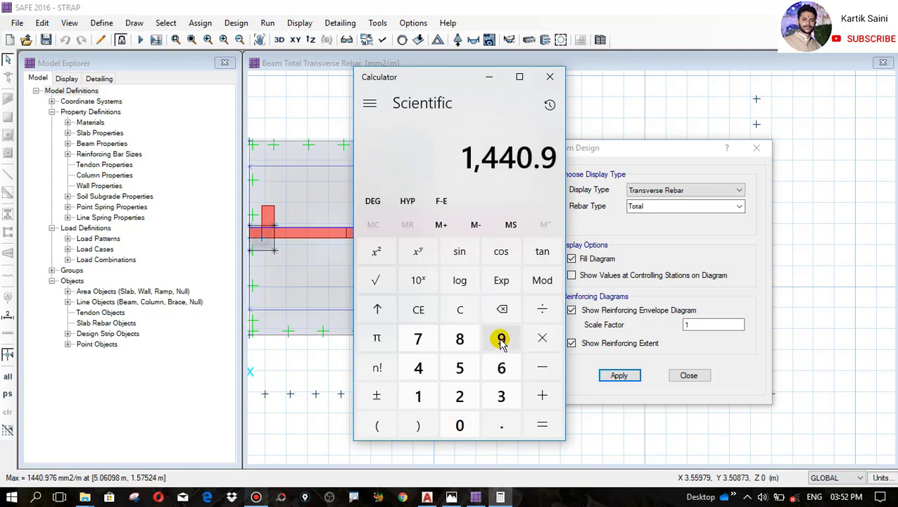
pyautogui.click(418, 338)
pyautogui.click(501, 367)
pyautogui.click(546, 311)
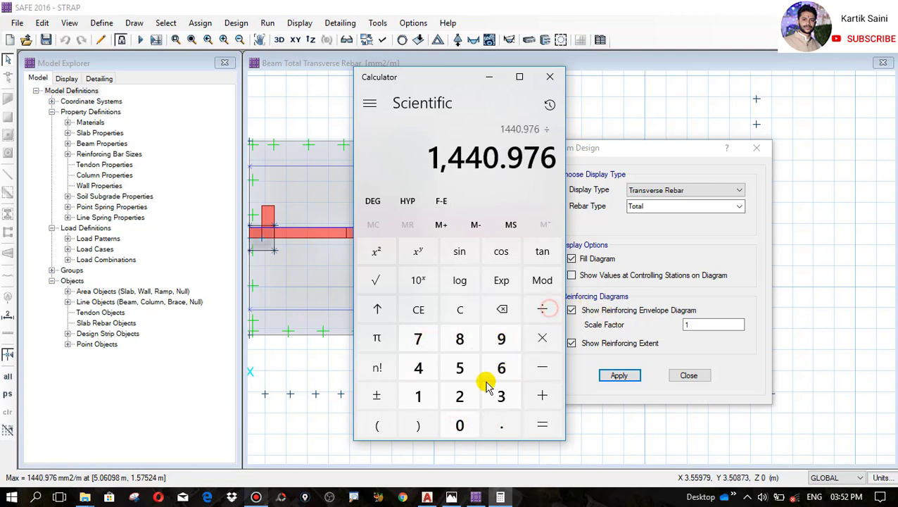
pyautogui.click(459, 395)
pyautogui.click(459, 395)
pyautogui.click(501, 368)
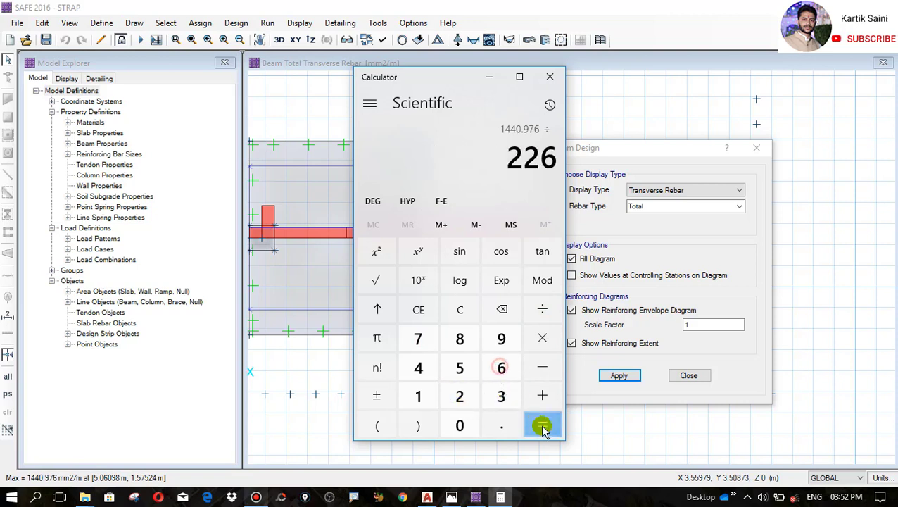
pyautogui.click(541, 424)
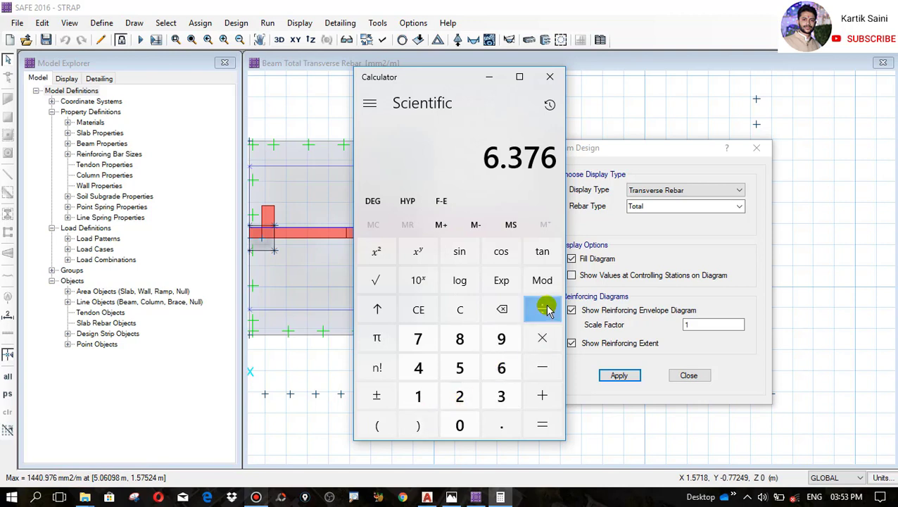
# - Divide 1000 by 6.3 to calculate the required stirrup spacing in millimetres
pyautogui.click(474, 315)
pyautogui.click(420, 396)
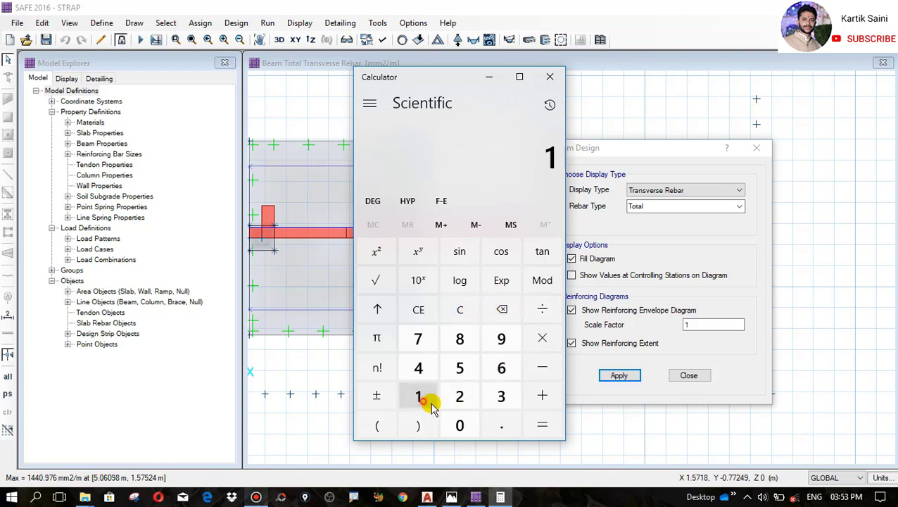
pyautogui.click(466, 426)
pyautogui.doubleClick(470, 427)
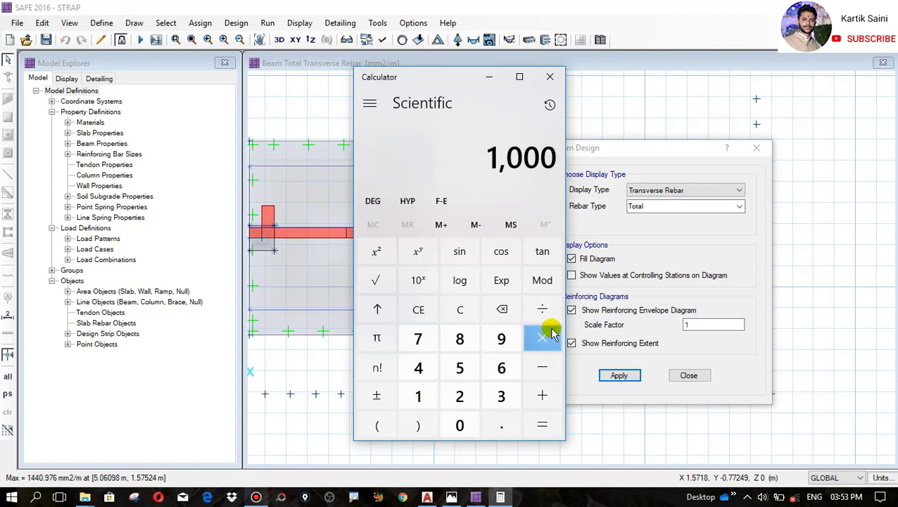
pyautogui.click(546, 315)
pyautogui.click(500, 369)
pyautogui.click(501, 425)
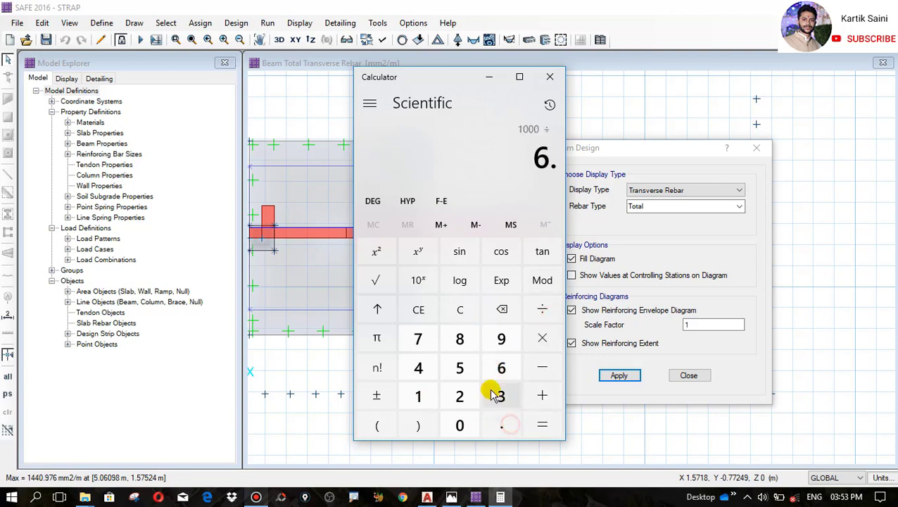
pyautogui.click(501, 396)
pyautogui.click(549, 423)
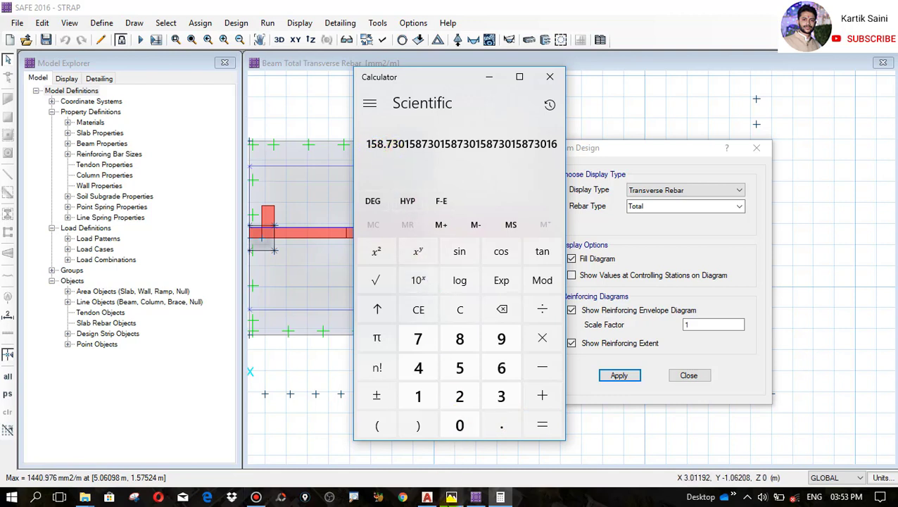
# - Switch to AutoCAD, check the calculated spacing, and change the beam section's stirrup label to 12MM@150MMC/C
pyautogui.click(427, 497)
pyautogui.scroll(2, 659, 177)
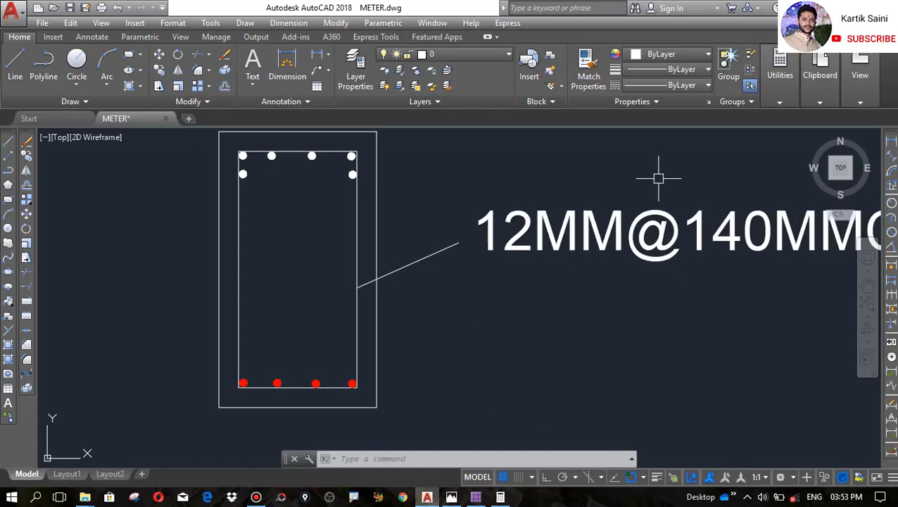
pyautogui.scroll(-2, 458, 244)
pyautogui.scroll(2, 598, 232)
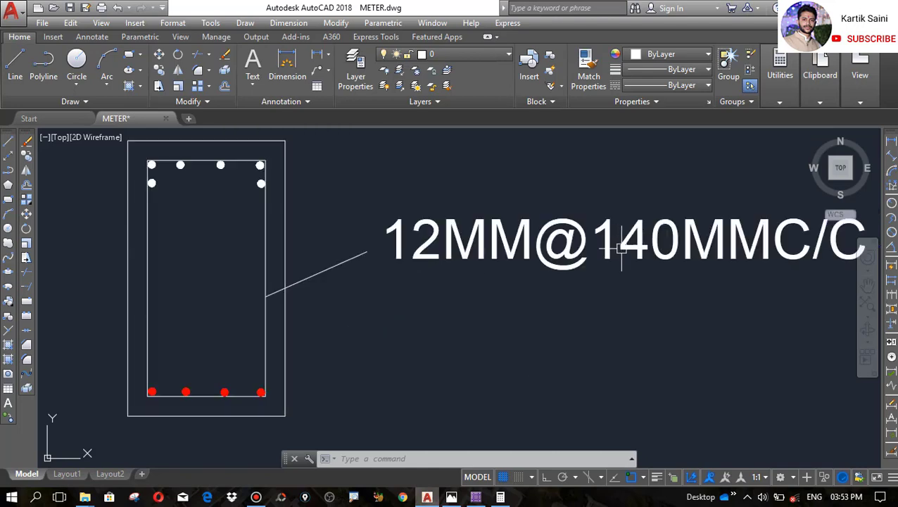
pyautogui.click(500, 497)
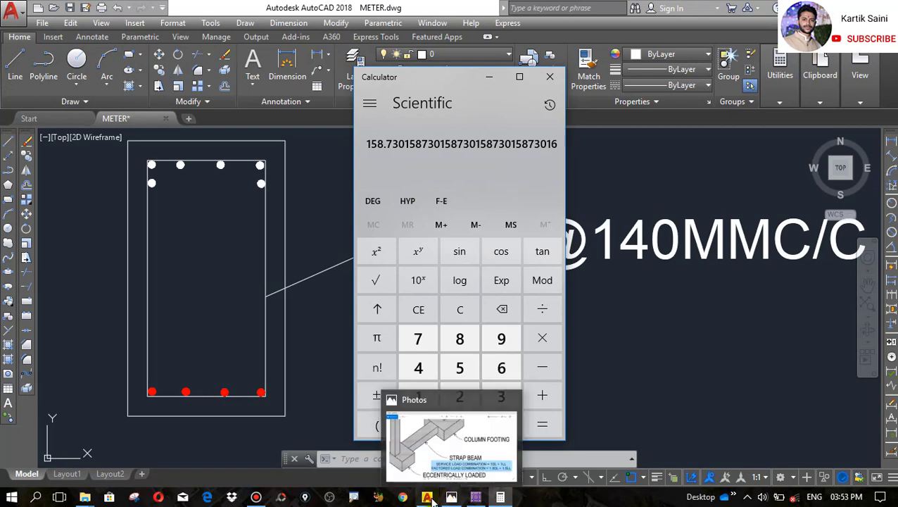
pyautogui.click(429, 498)
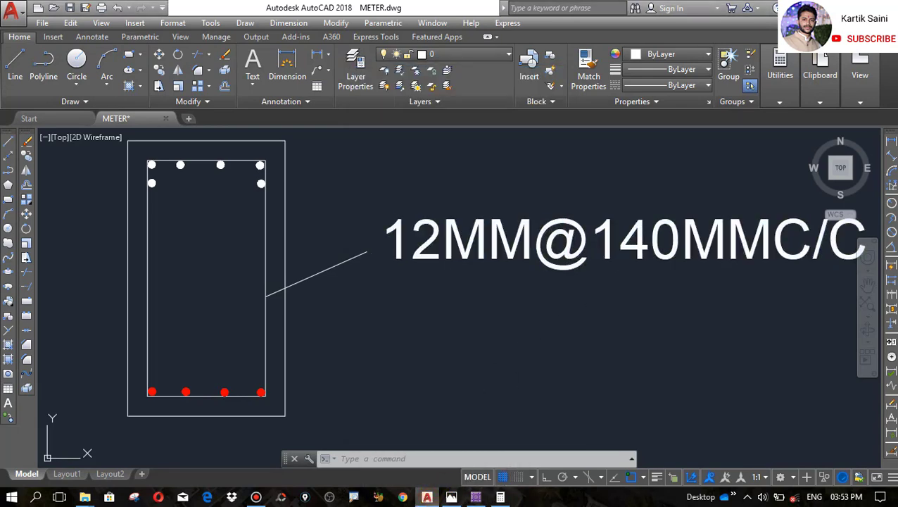
pyautogui.doubleClick(644, 238)
pyautogui.moveTo(677, 242); pyautogui.dragTo(617, 232)
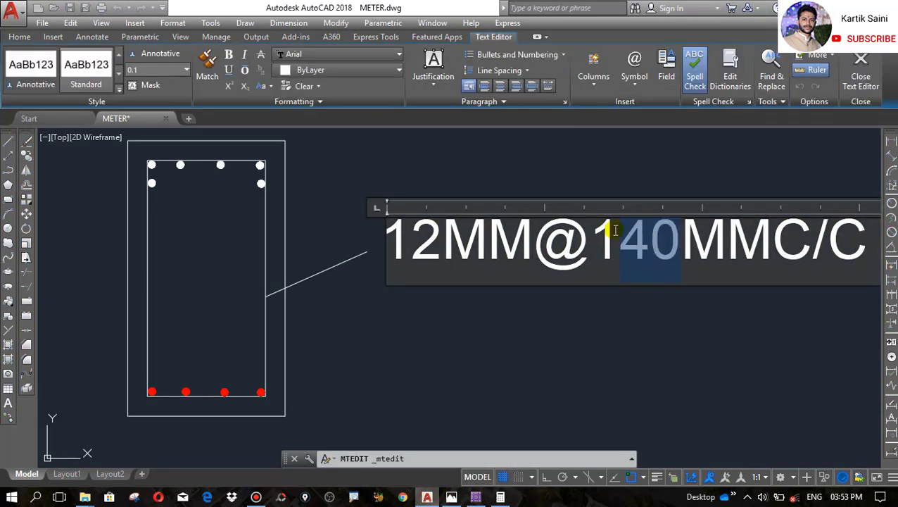
pyautogui.write('50')
pyautogui.click(672, 325)
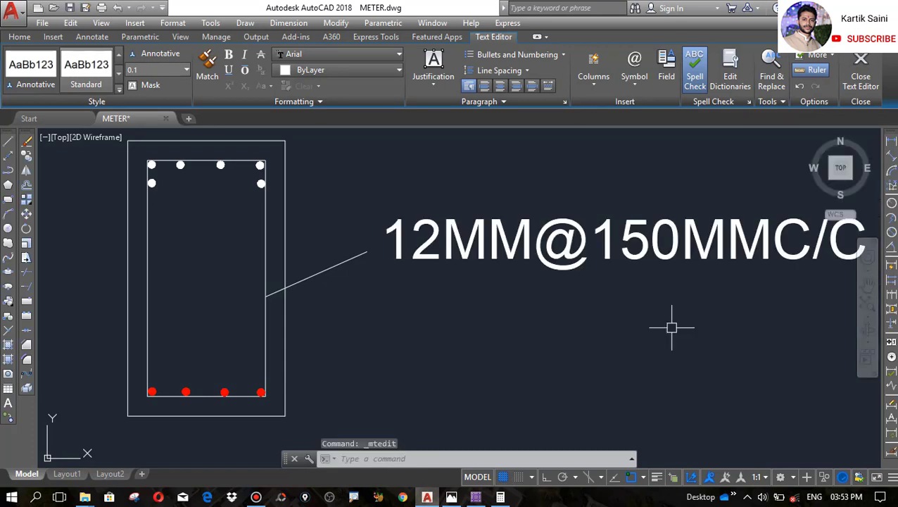
pyautogui.scroll(-4, 612, 305)
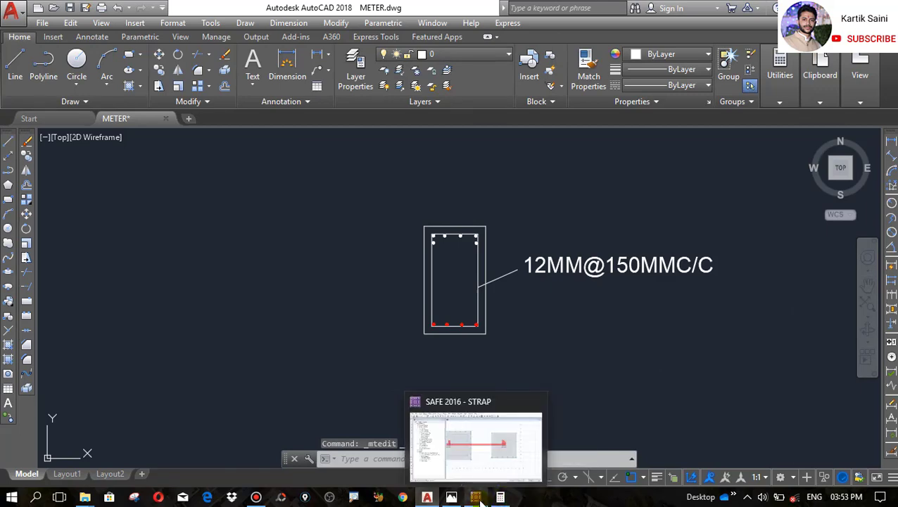
# - Switch to SAFE and display the strip-based enveloping flexural slab design for Layer A with bottom rebar intensity
pyautogui.click(479, 498)
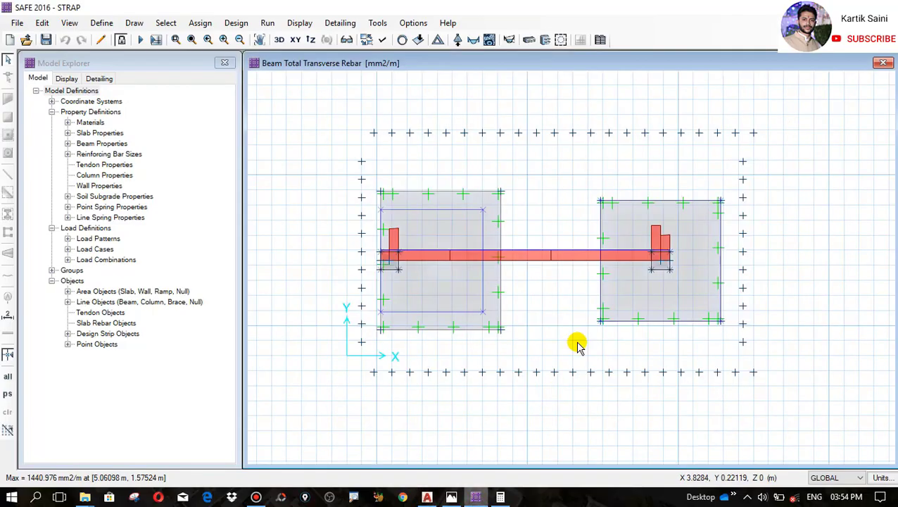
pyautogui.moveTo(569, 273)
pyautogui.scroll(3, 567, 272)
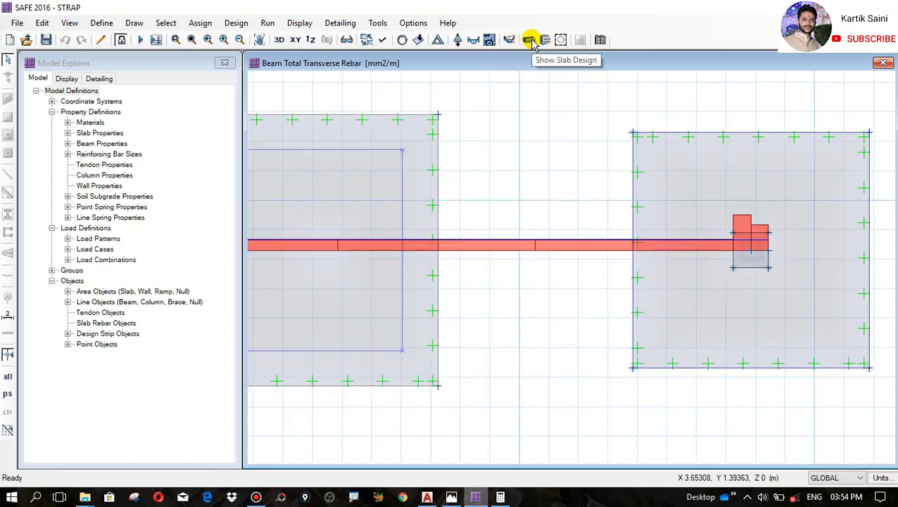
pyautogui.click(529, 40)
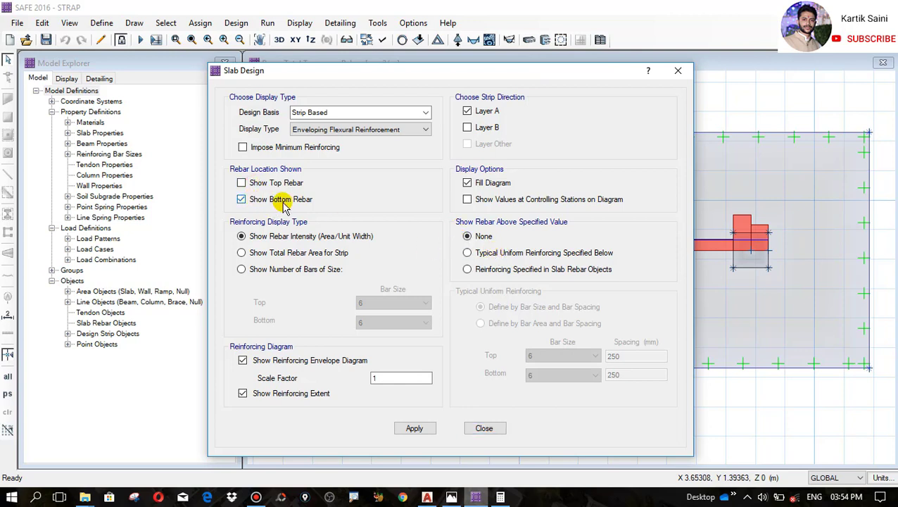
pyautogui.click(421, 429)
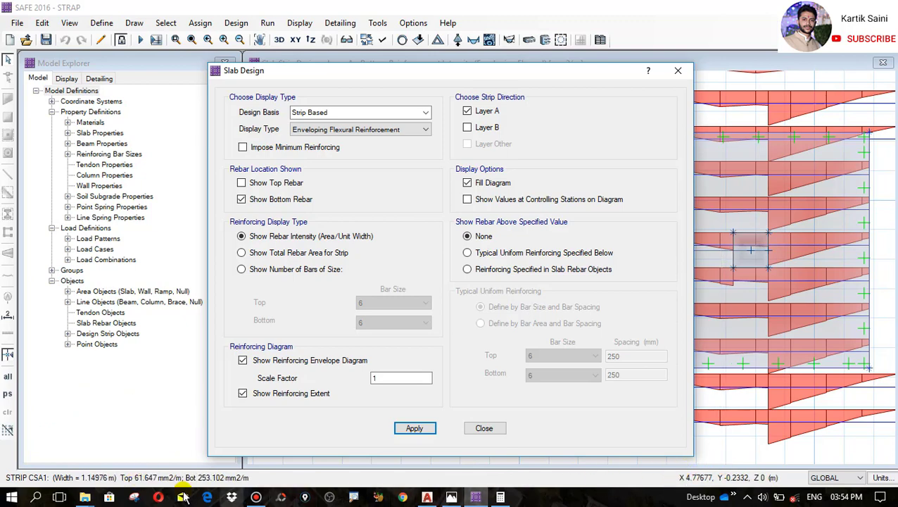
pyautogui.click(484, 429)
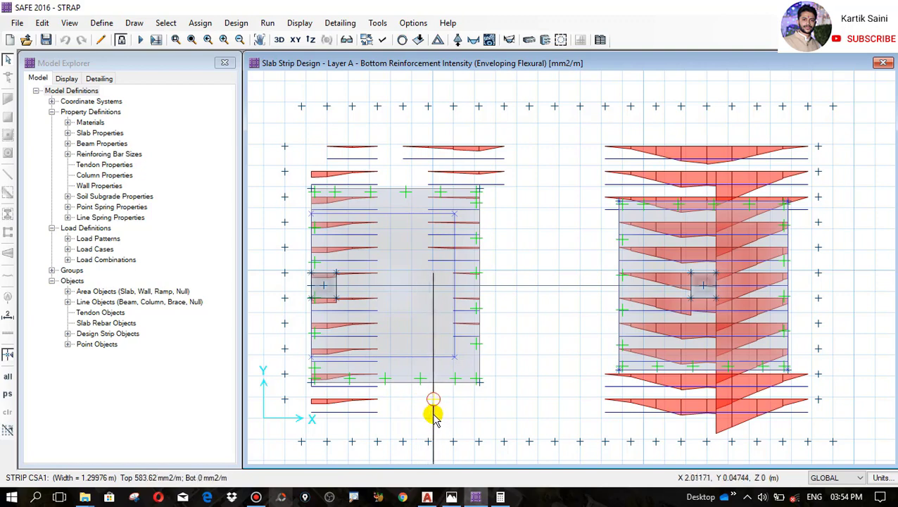
# - Redisplay the Layer A bottom rebar with minimum reinforcing imposed and values at controlling stations, and examine the values on both footings
pyautogui.click(528, 40)
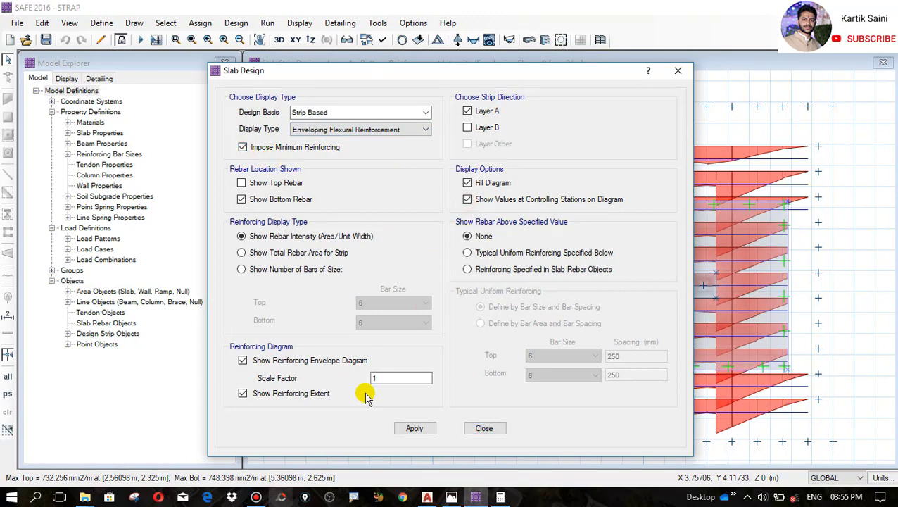
pyautogui.click(419, 429)
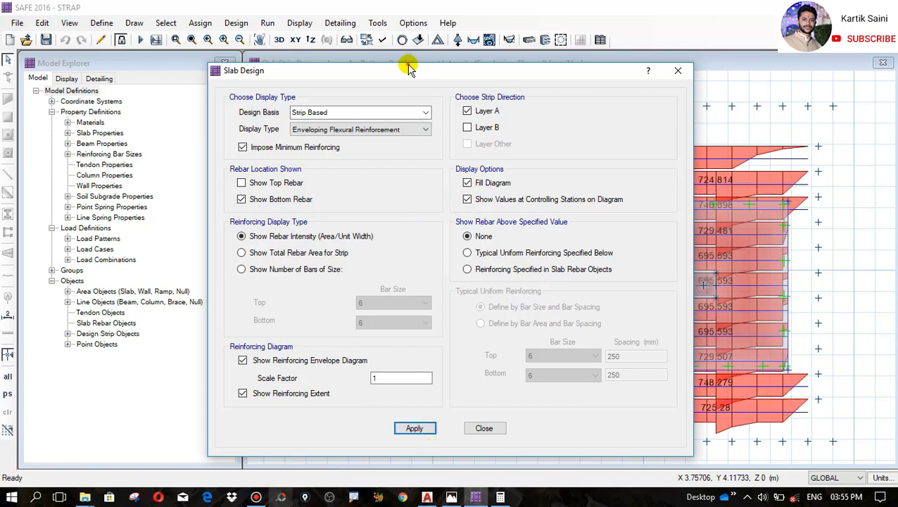
pyautogui.moveTo(410, 68); pyautogui.dragTo(769, 101)
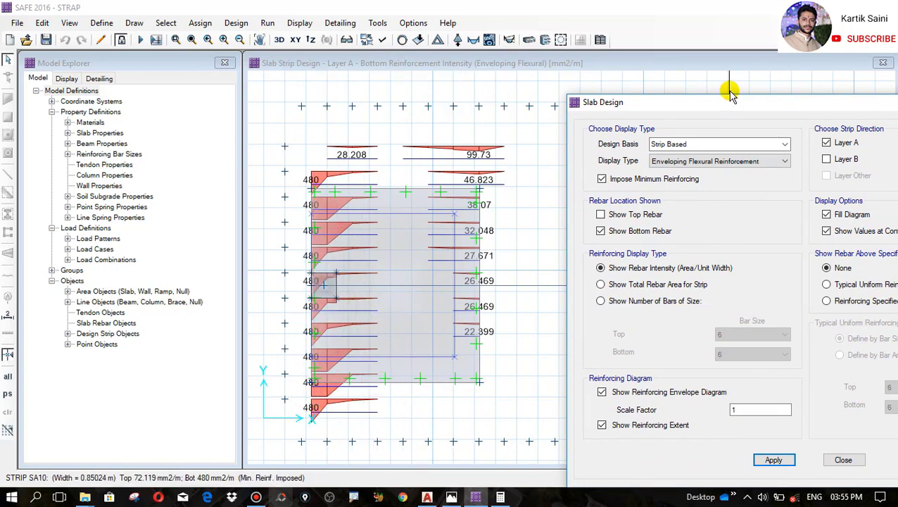
pyautogui.moveTo(730, 97); pyautogui.dragTo(183, 313)
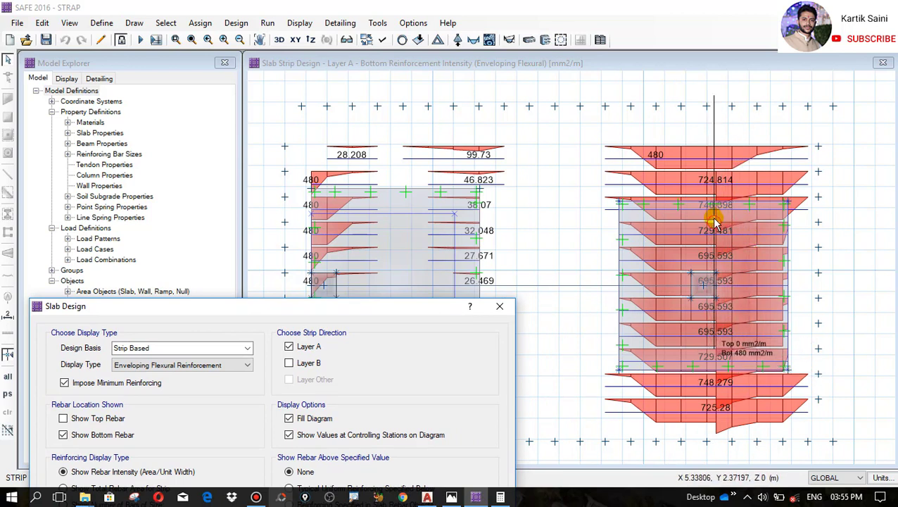
pyautogui.moveTo(355, 311); pyautogui.dragTo(860, 51)
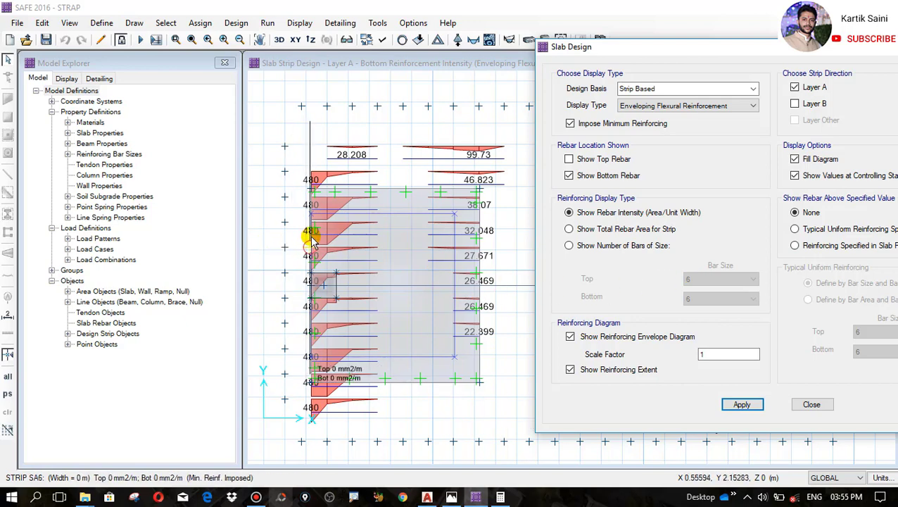
# - Clear the previous calculation and uncover the second footing to examine its Layer A bottom rebar values
pyautogui.click(500, 497)
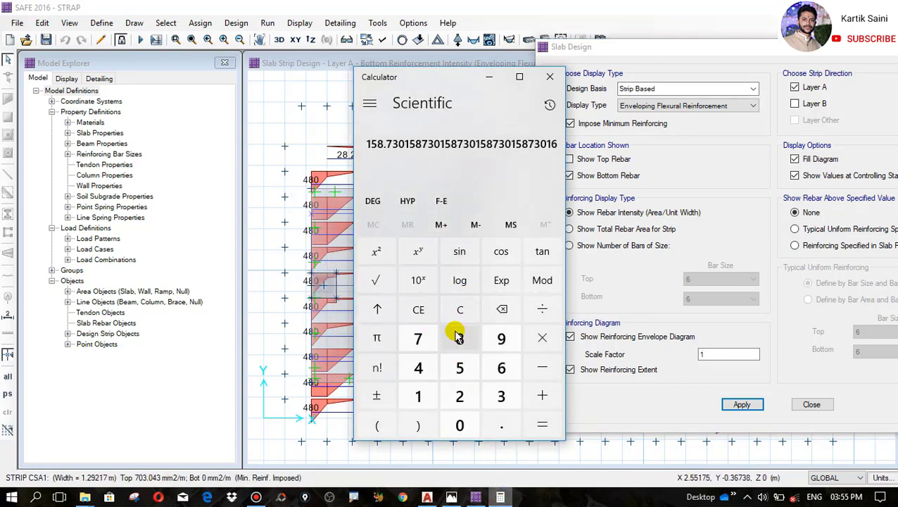
pyautogui.click(462, 311)
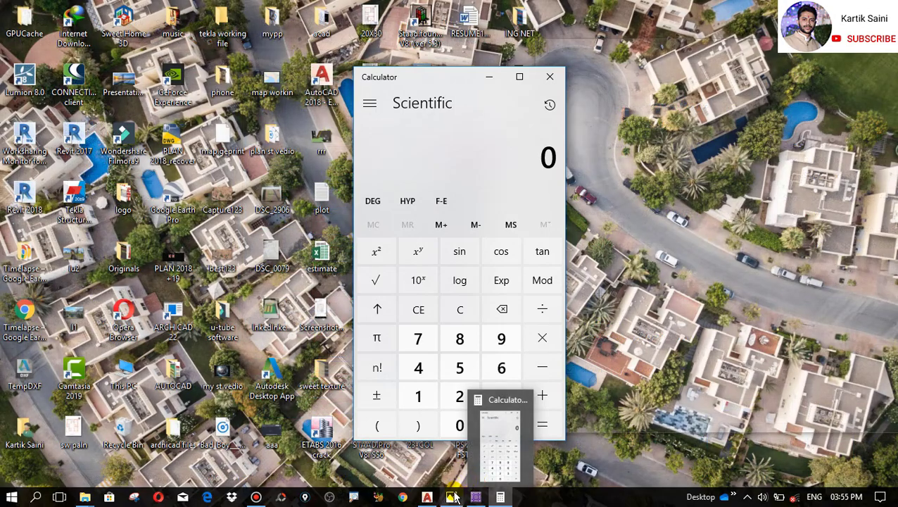
pyautogui.click(477, 498)
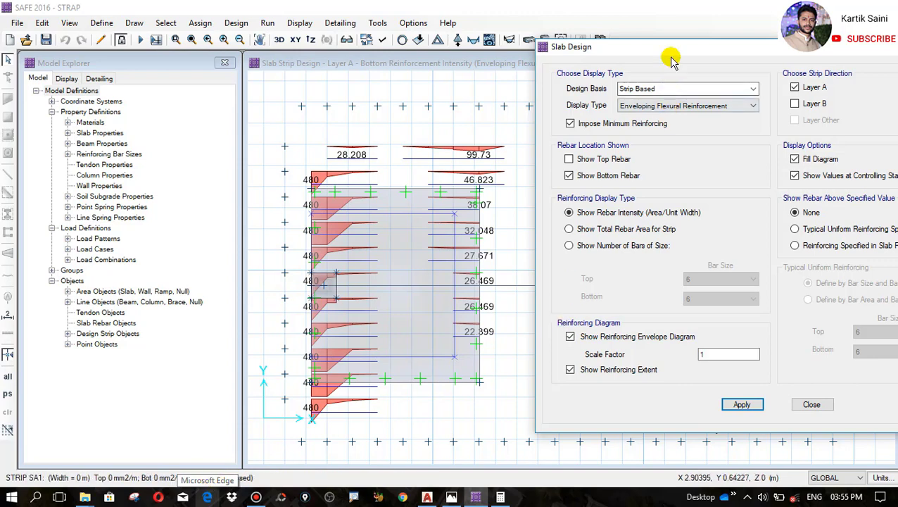
pyautogui.moveTo(681, 53); pyautogui.dragTo(237, 22)
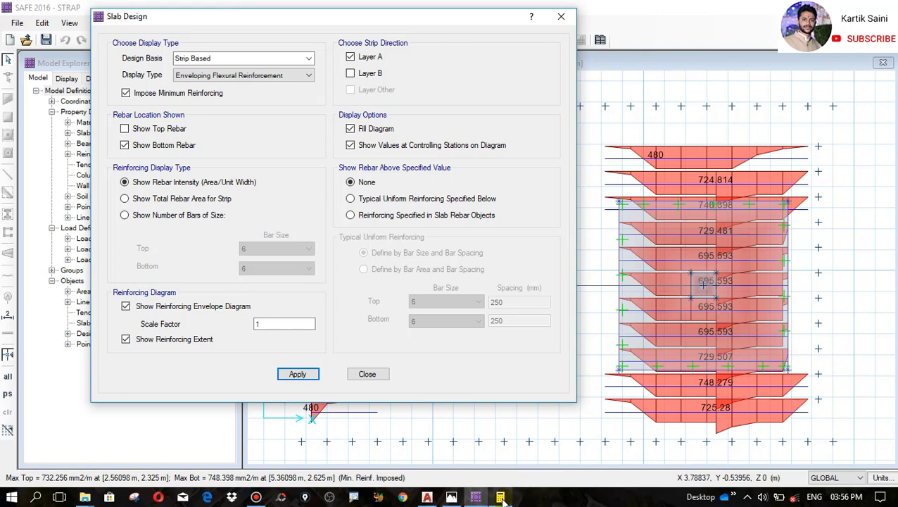
# - Switch to Calculator and divide 748.398 by 113 to get the number of 12 mm bottom bars needed per metre
pyautogui.moveTo(500, 496)
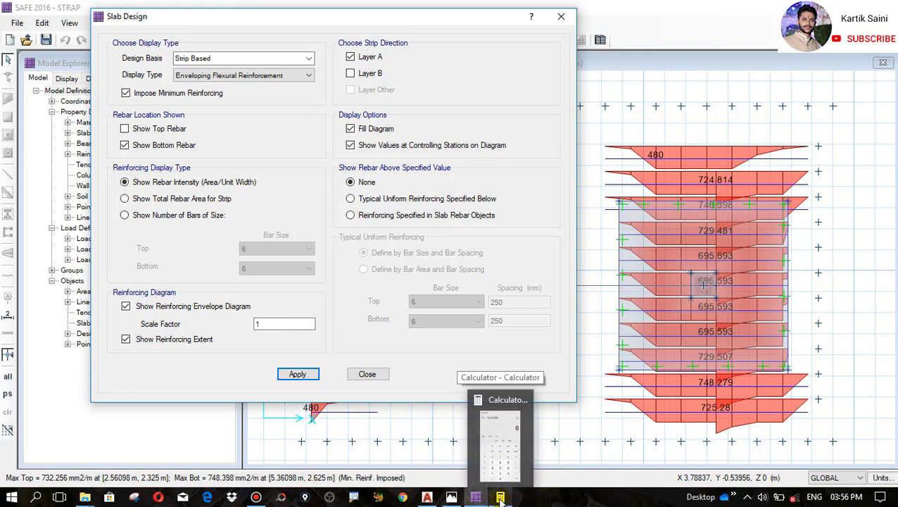
pyautogui.click(500, 496)
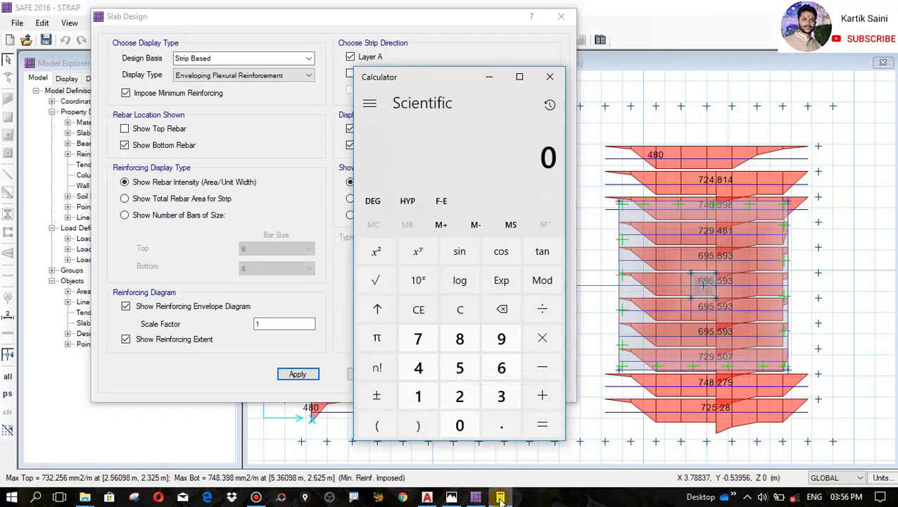
pyautogui.click(418, 338)
pyautogui.click(421, 367)
pyautogui.click(454, 340)
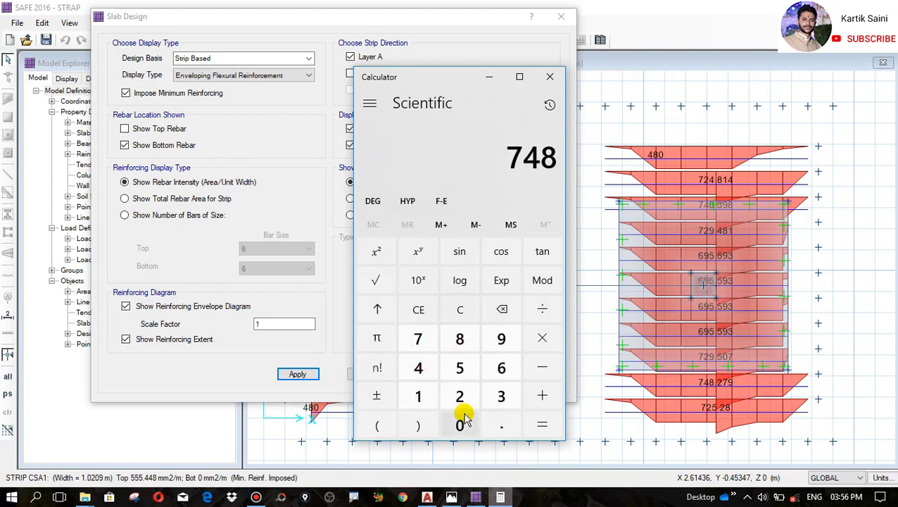
pyautogui.click(505, 427)
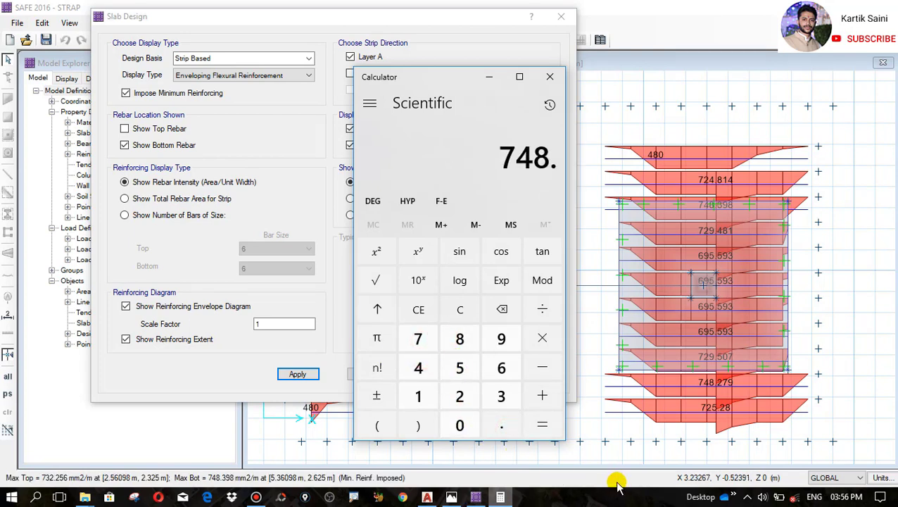
pyautogui.click(501, 397)
pyautogui.click(501, 340)
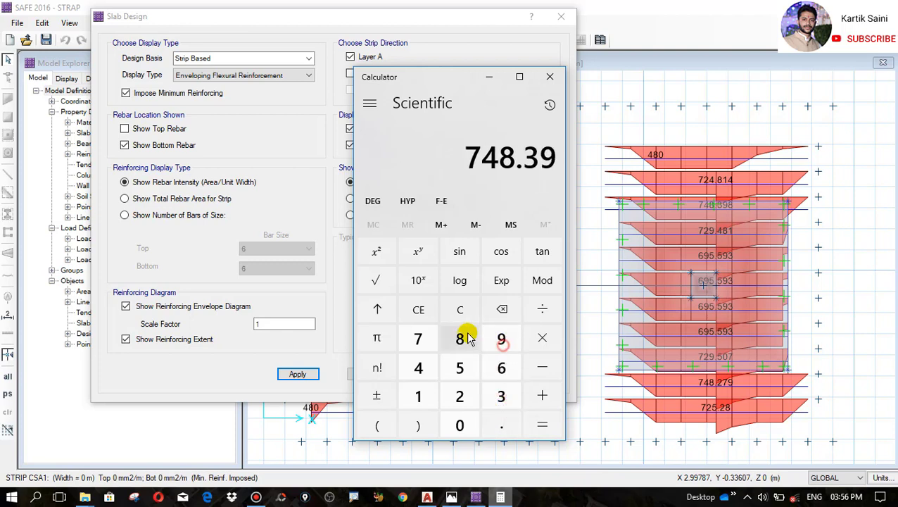
pyautogui.click(464, 337)
pyautogui.click(541, 314)
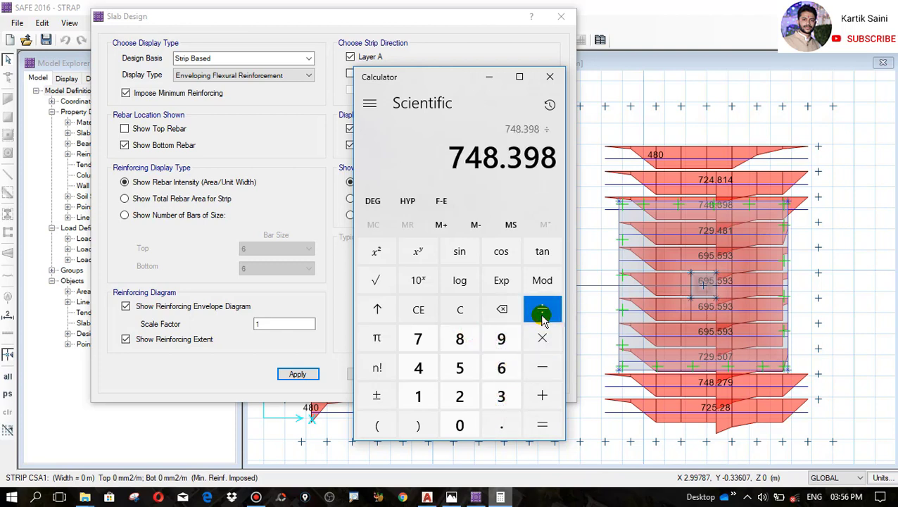
pyautogui.click(427, 395)
pyautogui.click(434, 397)
pyautogui.click(501, 395)
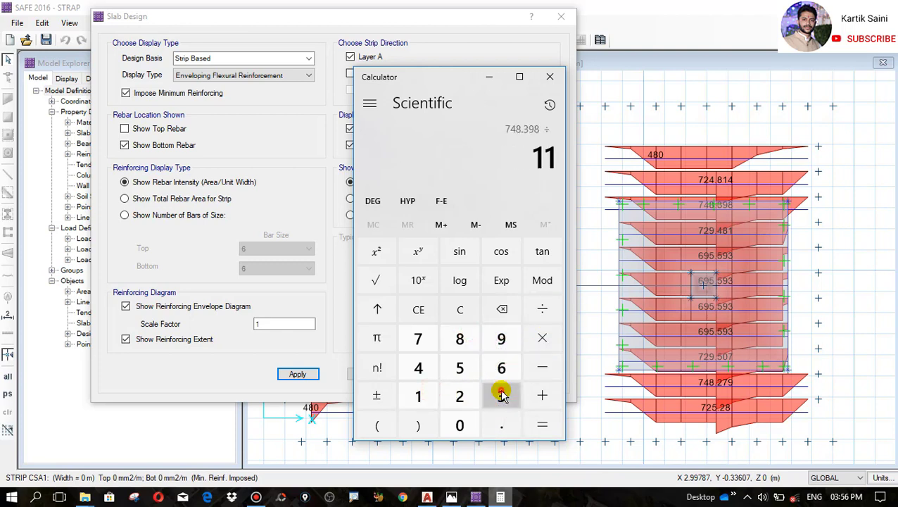
pyautogui.click(543, 425)
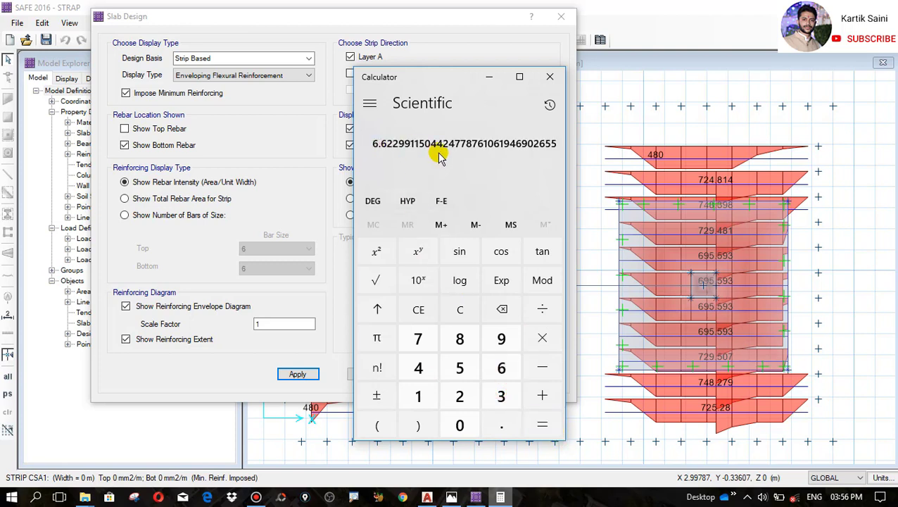
# - Divide 1000 by 6.6 to calculate the bottom bar spacing in millimetres, and return to the slab design settings
pyautogui.click(466, 312)
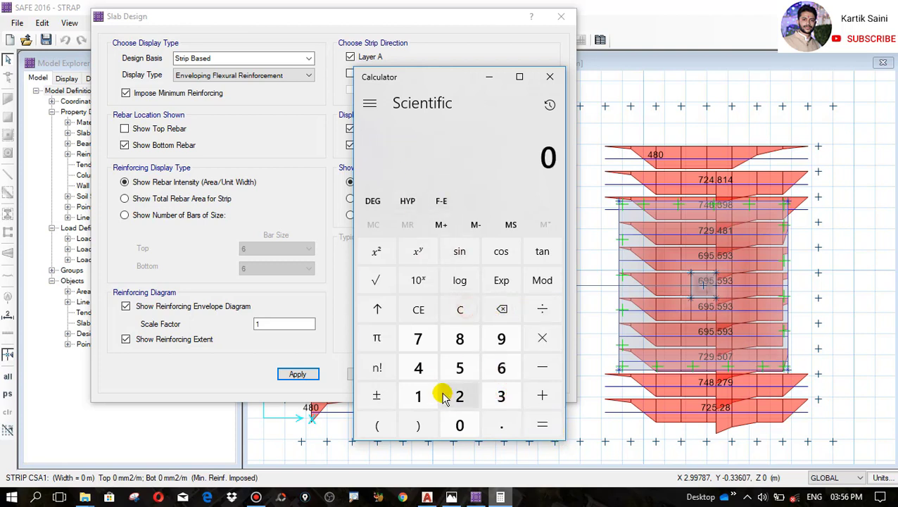
pyautogui.click(420, 395)
pyautogui.click(460, 424)
pyautogui.click(461, 425)
pyautogui.click(461, 424)
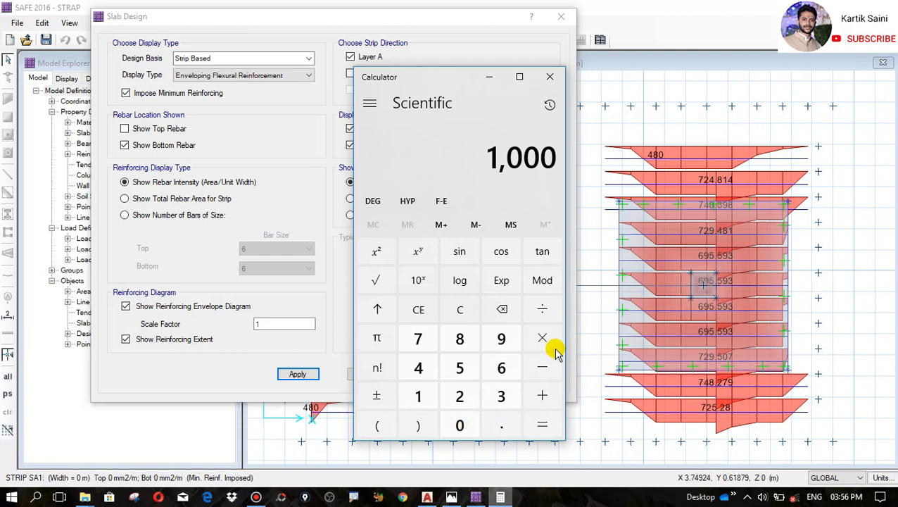
pyautogui.click(543, 313)
pyautogui.click(501, 367)
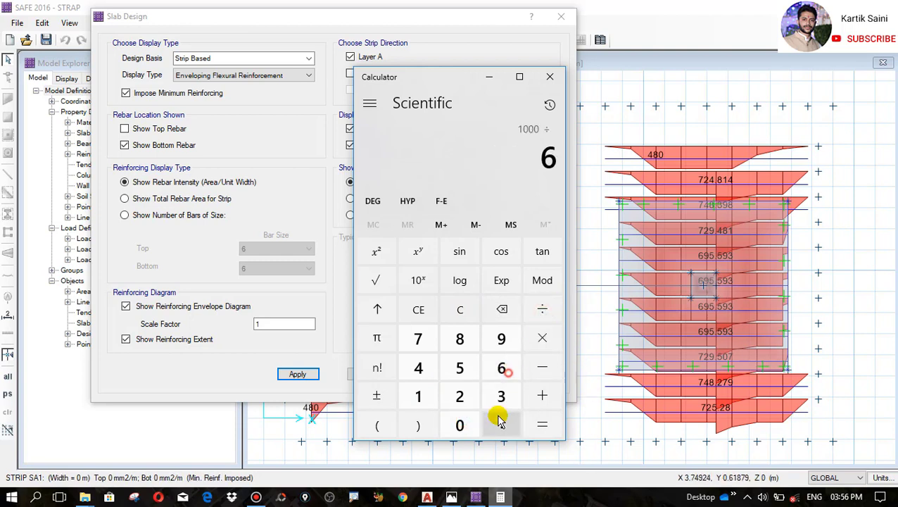
pyautogui.click(501, 425)
pyautogui.click(501, 368)
pyautogui.click(539, 408)
pyautogui.click(541, 408)
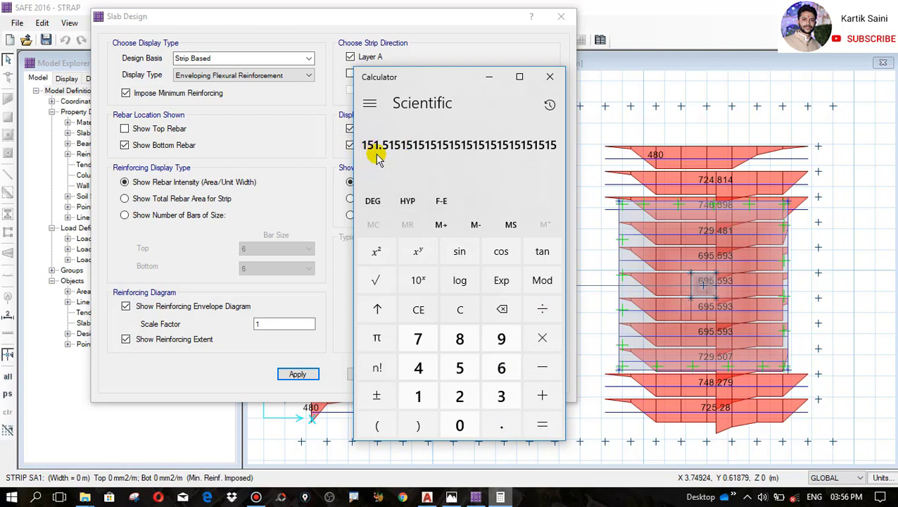
pyautogui.click(489, 77)
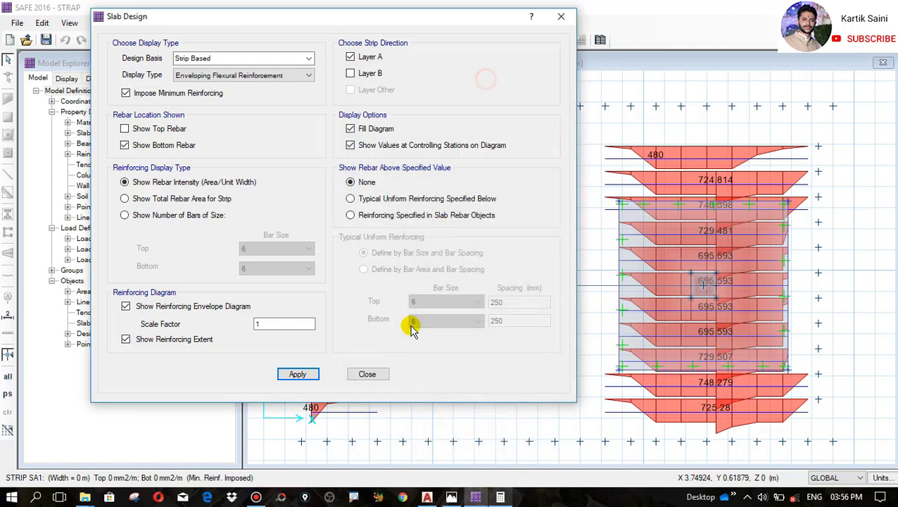
# - Show only Layer A bottom rebar exceeding a typical uniform reinforcing of 12 mm bars at 150 mm spacing, and uncover both footings
pyautogui.click(349, 199)
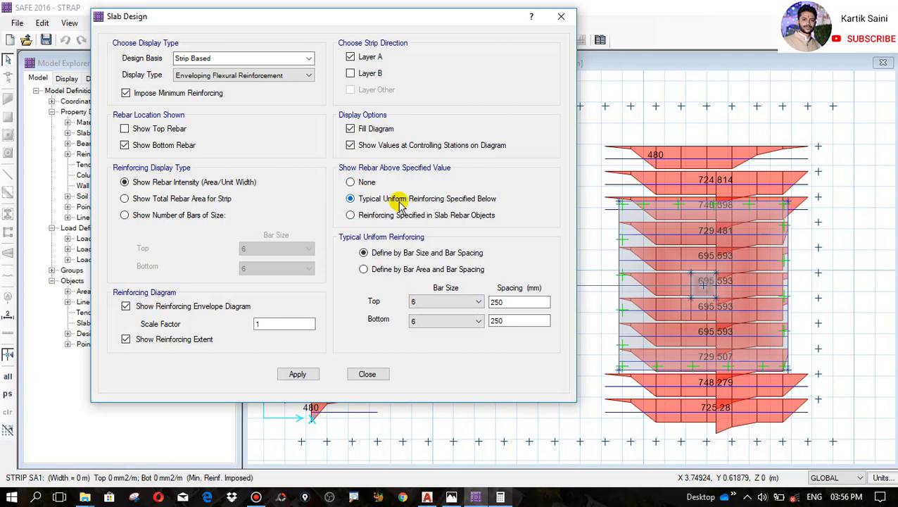
pyautogui.click(439, 321)
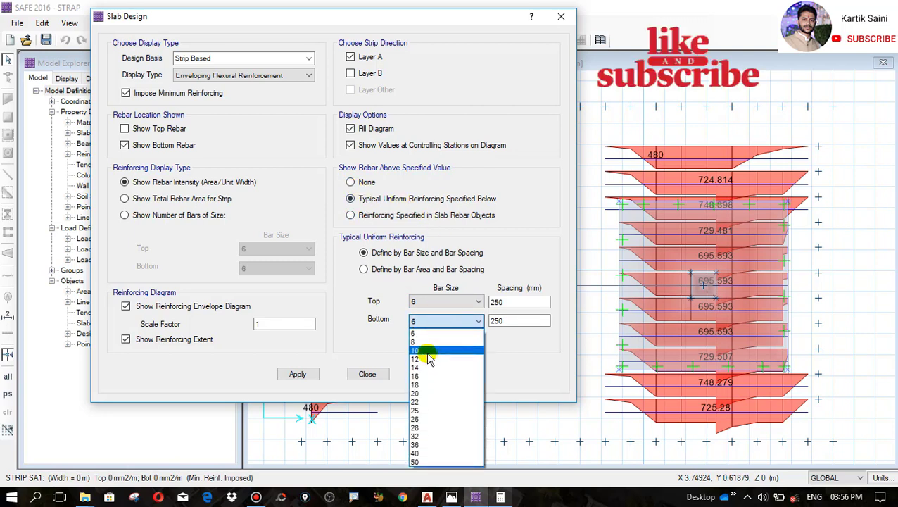
pyautogui.click(431, 357)
pyautogui.moveTo(527, 318); pyautogui.dragTo(470, 322)
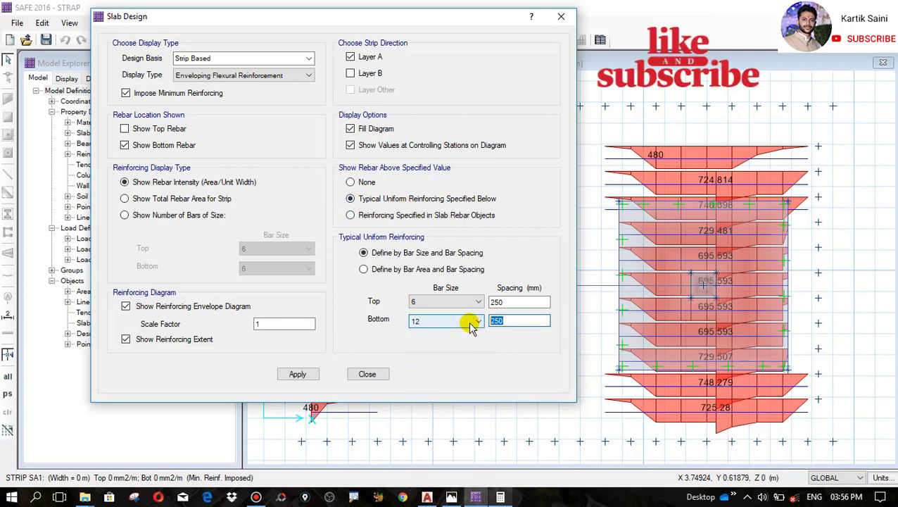
pyautogui.write('15')
pyautogui.click(297, 373)
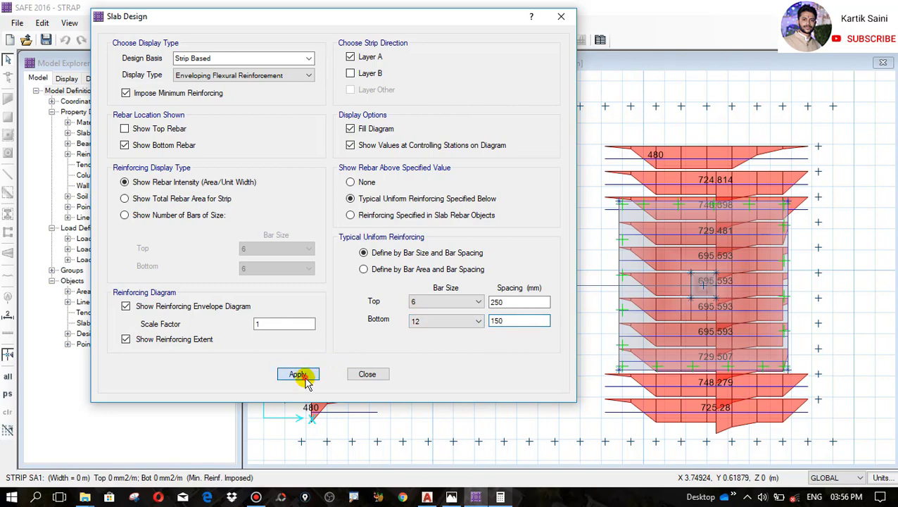
pyautogui.moveTo(413, 22); pyautogui.dragTo(129, 13)
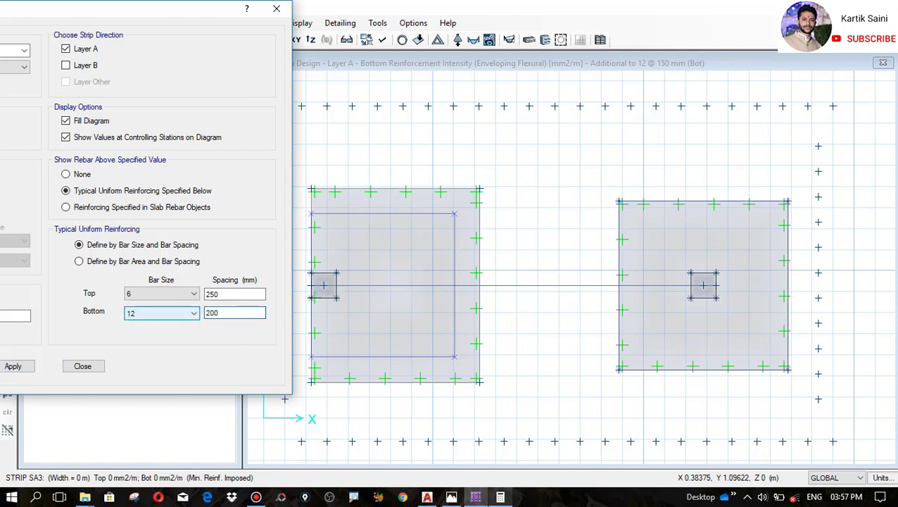
# - Try a 200 mm spacing for the 12 mm bottom bars in Layer A and set it back to 150 mm
pyautogui.click(15, 367)
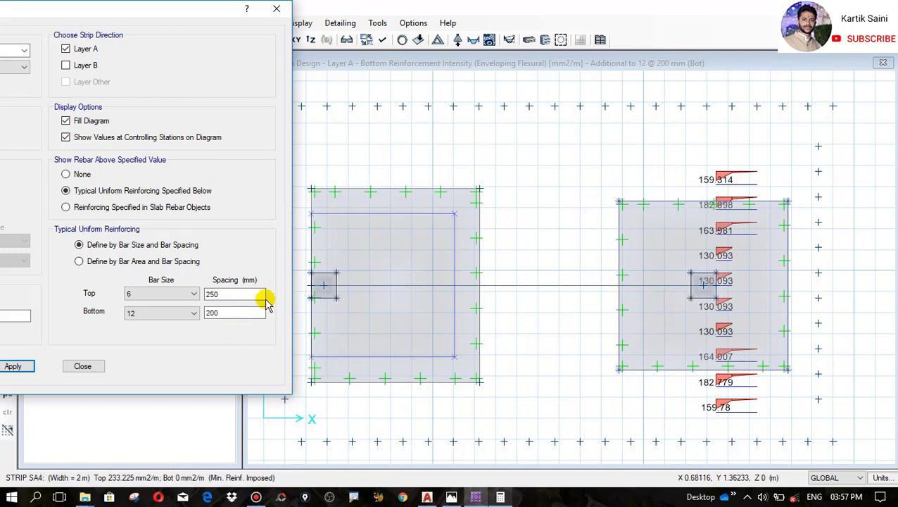
pyautogui.doubleClick(230, 314)
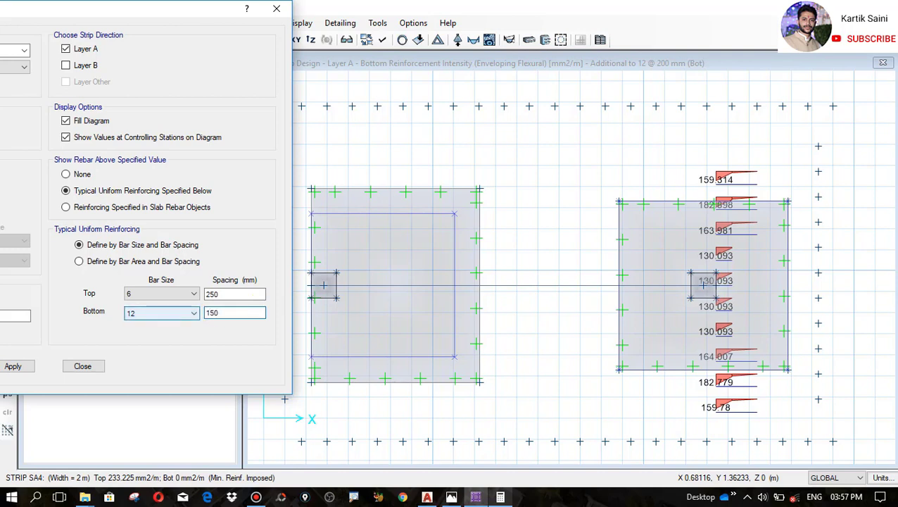
pyautogui.click(15, 365)
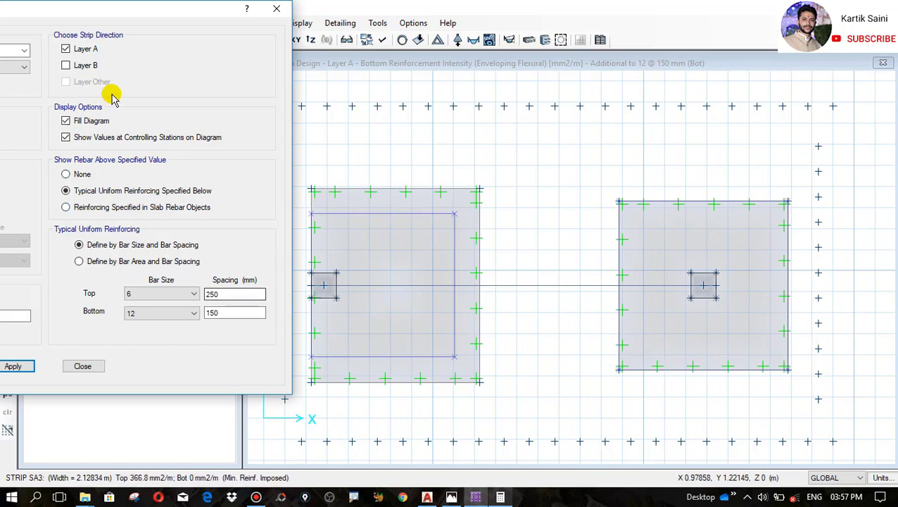
# - Display the full bottom rebar intensity for Layer B instead of Layer A, without a rebar threshold, and examine the values on both footings
pyautogui.moveTo(110, 11); pyautogui.dragTo(386, 47)
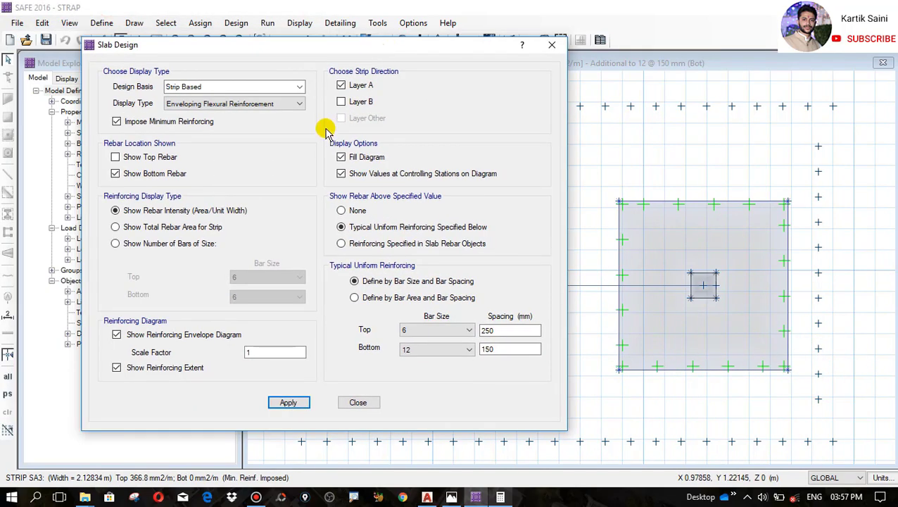
pyautogui.click(355, 101)
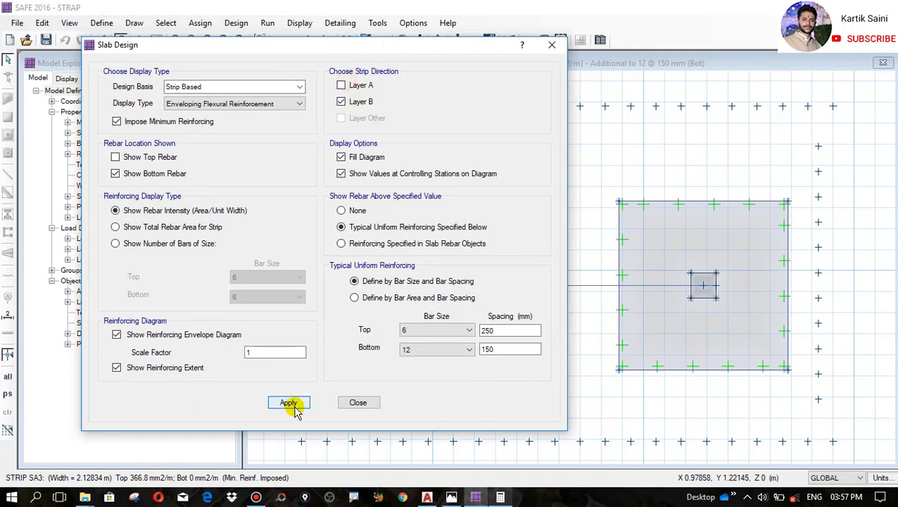
pyautogui.click(342, 210)
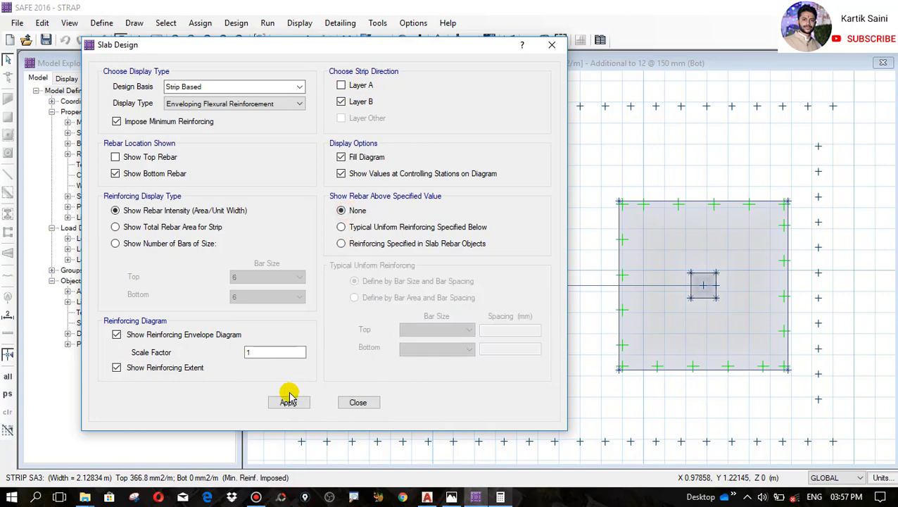
pyautogui.click(288, 404)
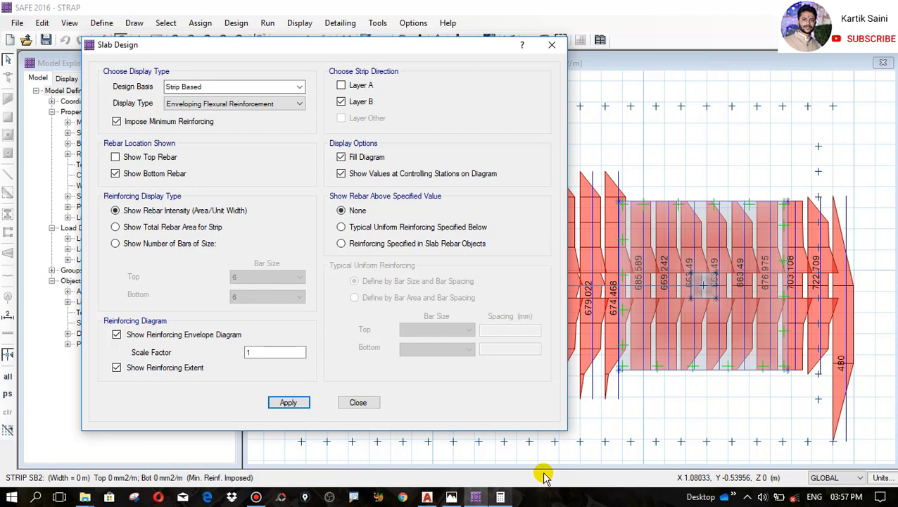
pyautogui.moveTo(404, 52); pyautogui.dragTo(83, 6)
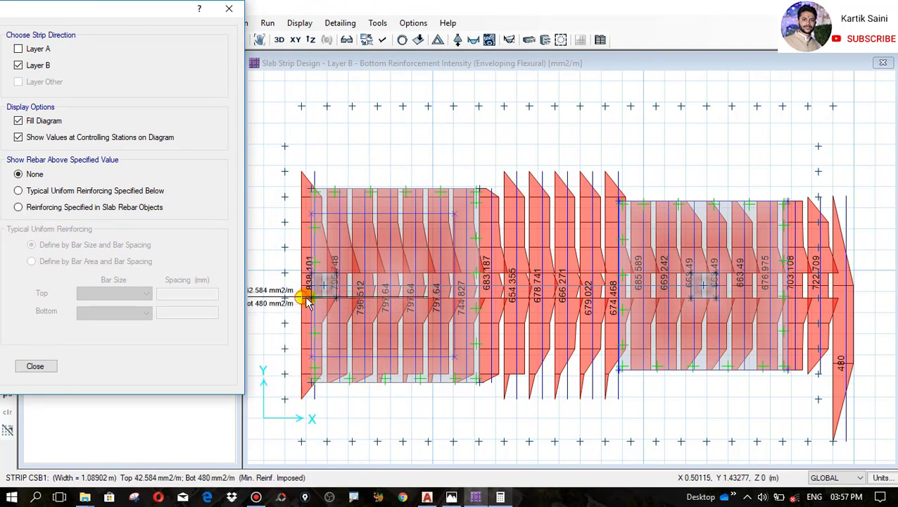
# - Show only Layer B bottom rebar exceeding 12 mm bars at 150 mm spacing, and uncover the first footing's values
pyautogui.click(42, 191)
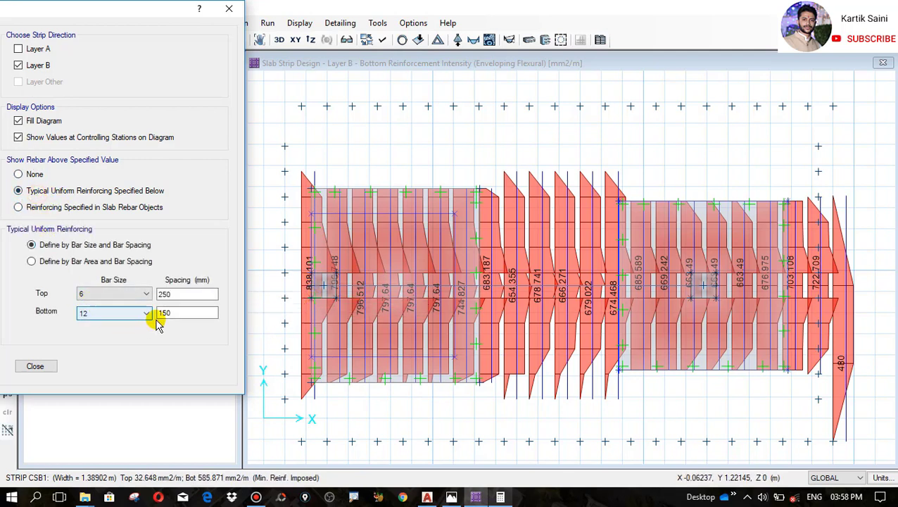
pyautogui.moveTo(98, 16); pyautogui.dragTo(192, 17)
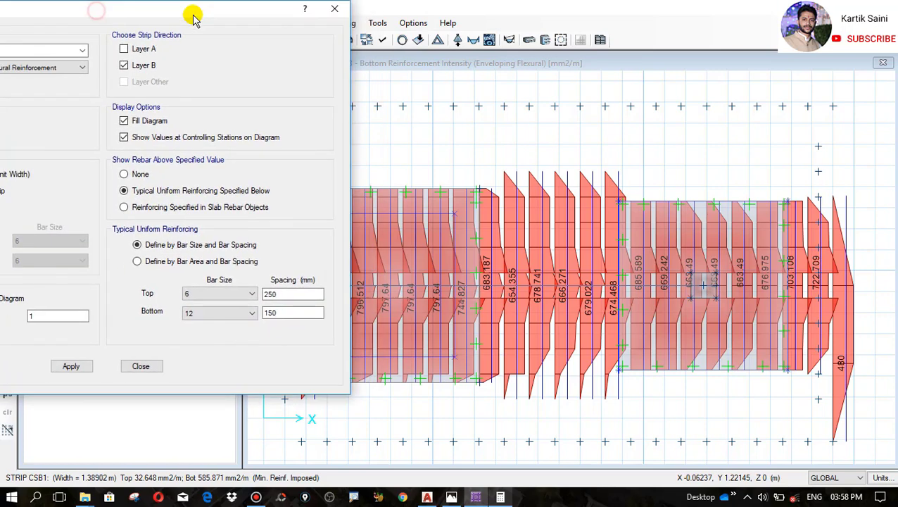
pyautogui.click(74, 365)
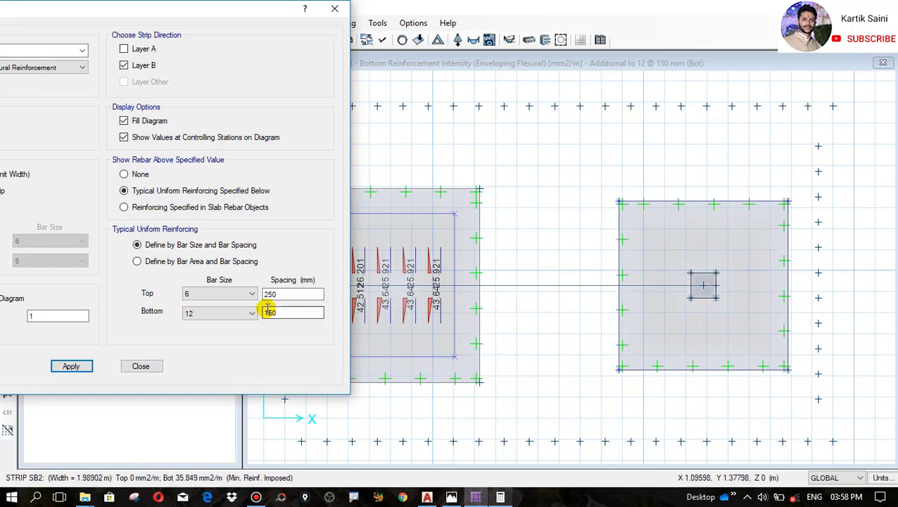
pyautogui.moveTo(203, 10); pyautogui.dragTo(154, 10)
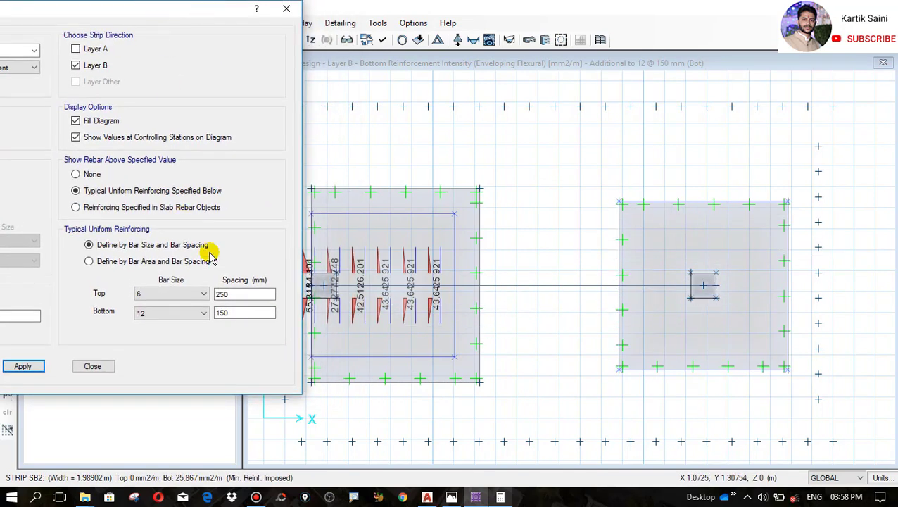
# - Set the bottom uniform reinforcing threshold for Layer B to 12 mm bars at 125 mm spacing and apply it
pyautogui.moveTo(241, 315); pyautogui.dragTo(199, 309)
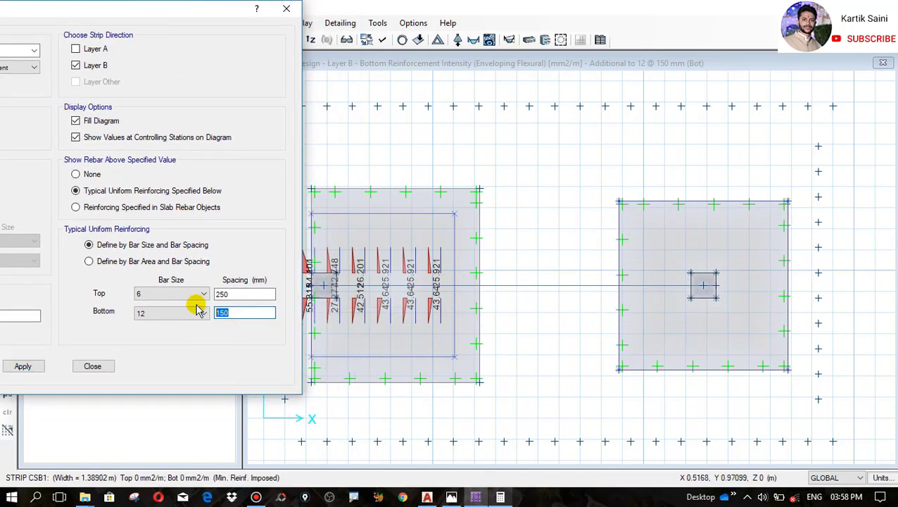
pyautogui.write('125')
pyautogui.click(33, 366)
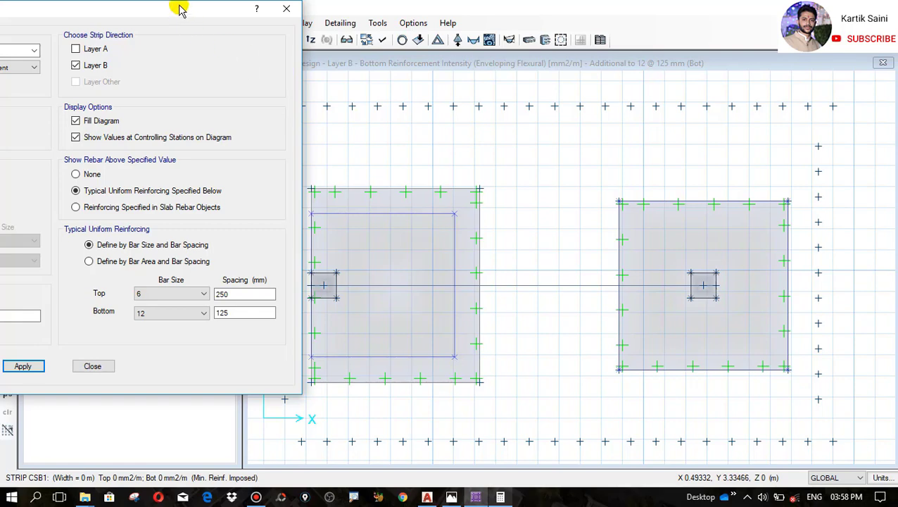
# - Display top rebar instead of bottom rebar for both Layer A and Layer B, and uncover both footings
pyautogui.moveTo(180, 9); pyautogui.dragTo(465, 42)
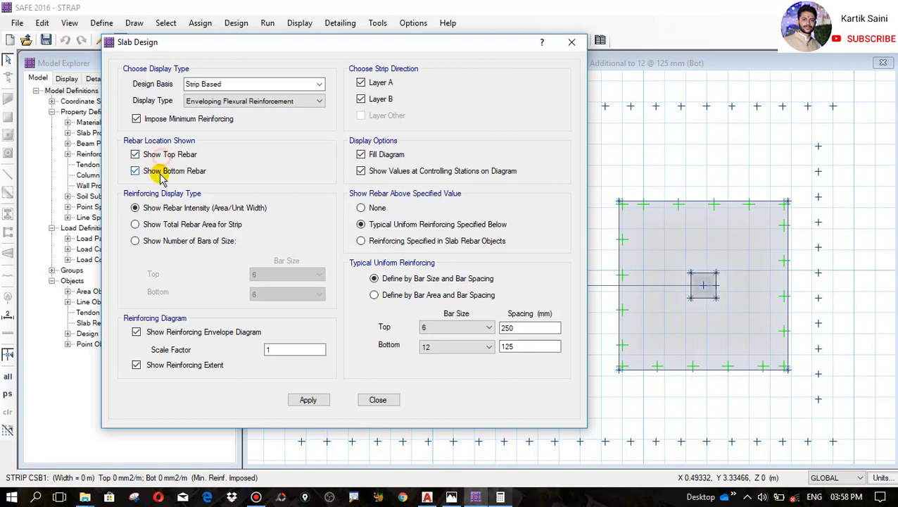
pyautogui.click(310, 400)
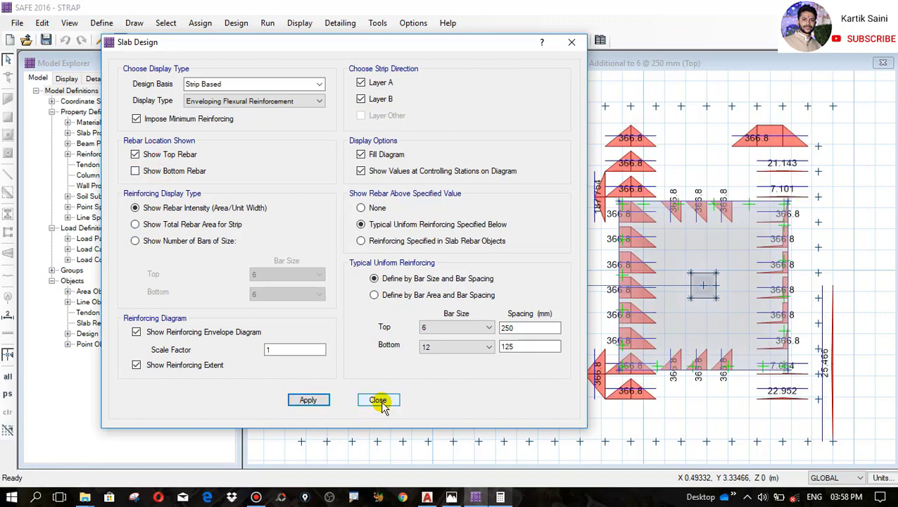
pyautogui.moveTo(382, 43); pyautogui.dragTo(596, 476)
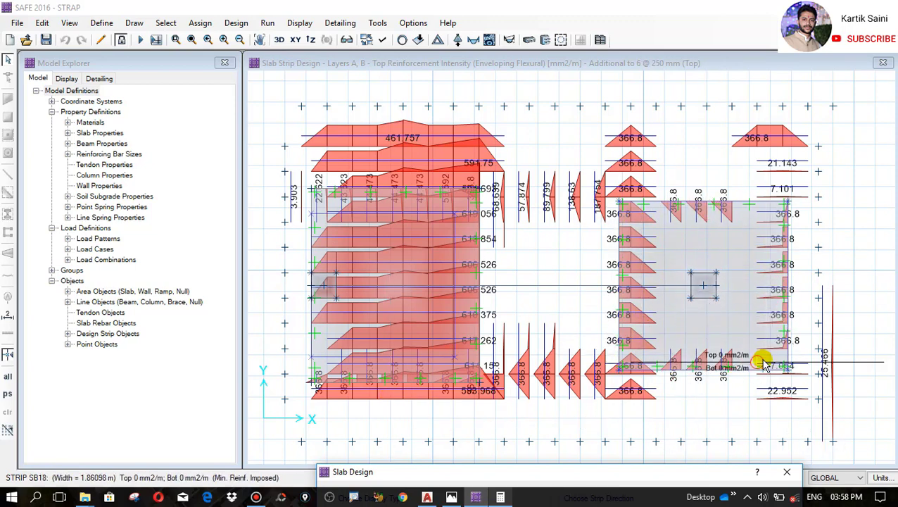
# - Show only top rebar exceeding a typical uniform reinforcing of 12 mm bars at 200 mm spacing, and uncover both footings
pyautogui.click(584, 476)
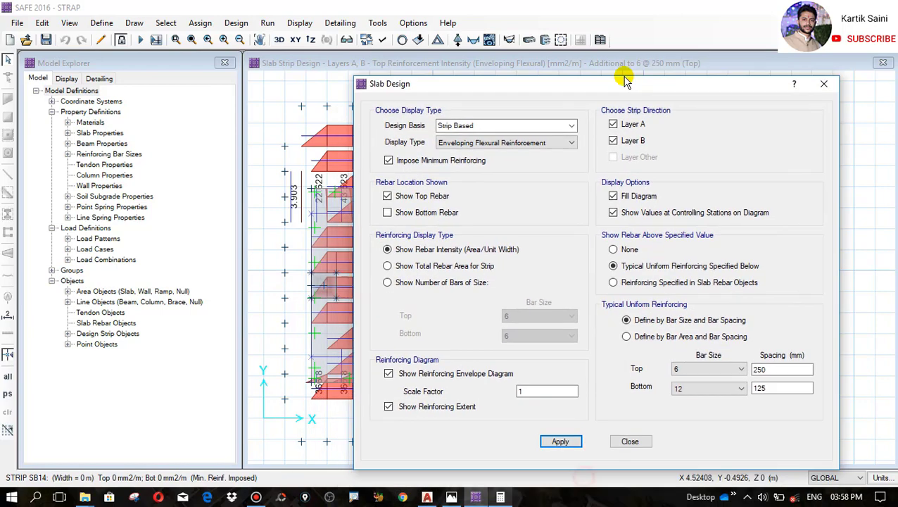
pyautogui.click(714, 327)
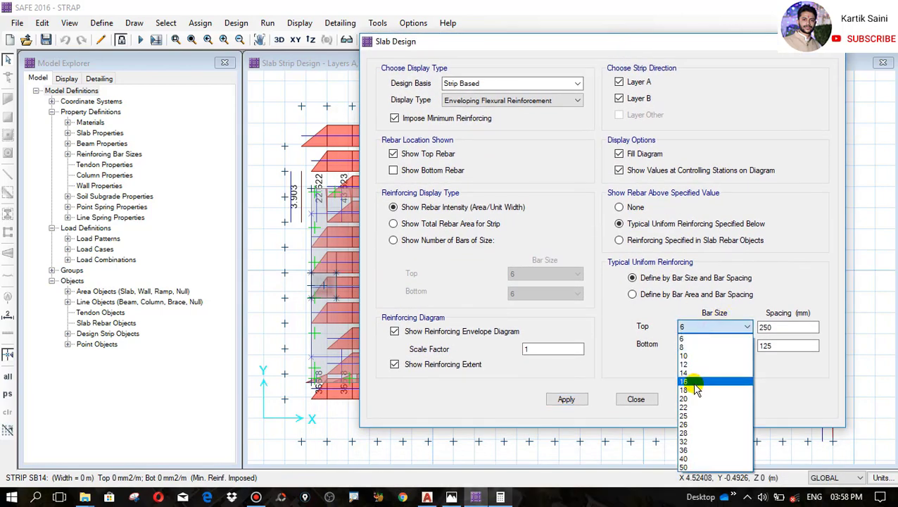
pyautogui.click(697, 361)
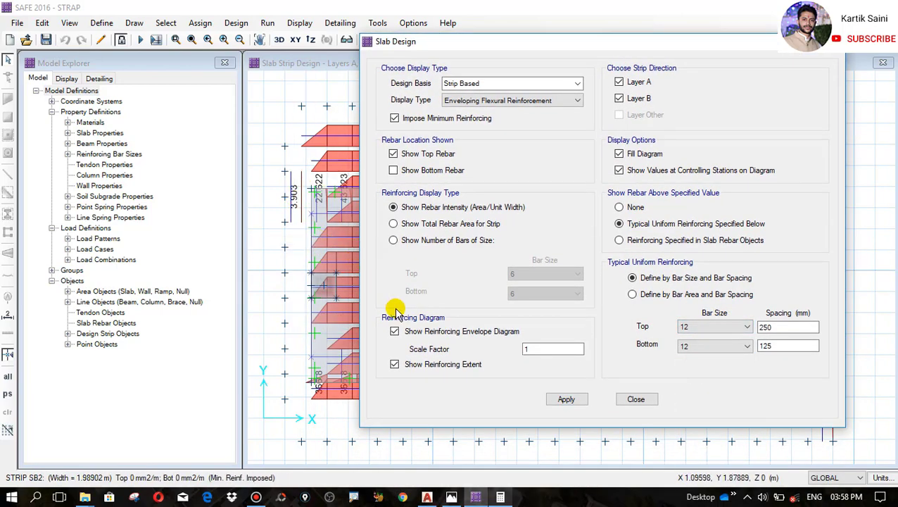
pyautogui.doubleClick(767, 327)
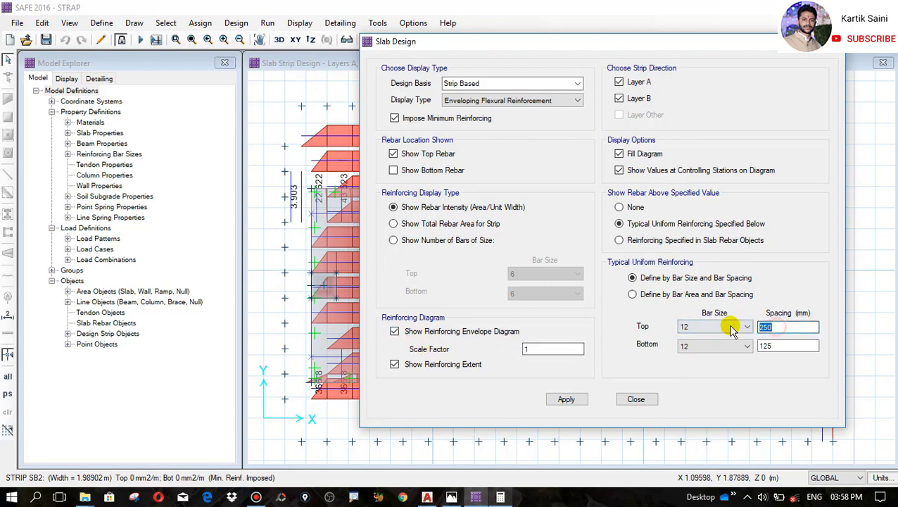
pyautogui.write('200')
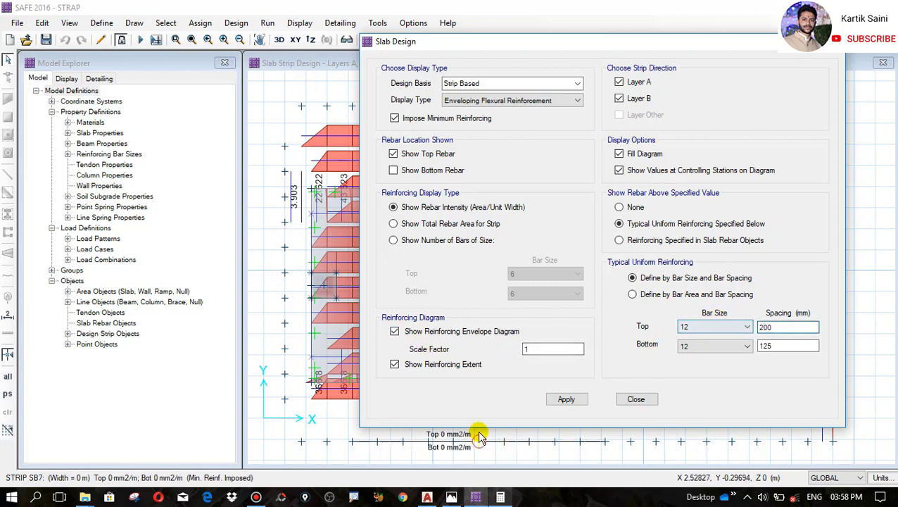
pyautogui.click(566, 399)
pyautogui.moveTo(546, 41); pyautogui.dragTo(531, 471)
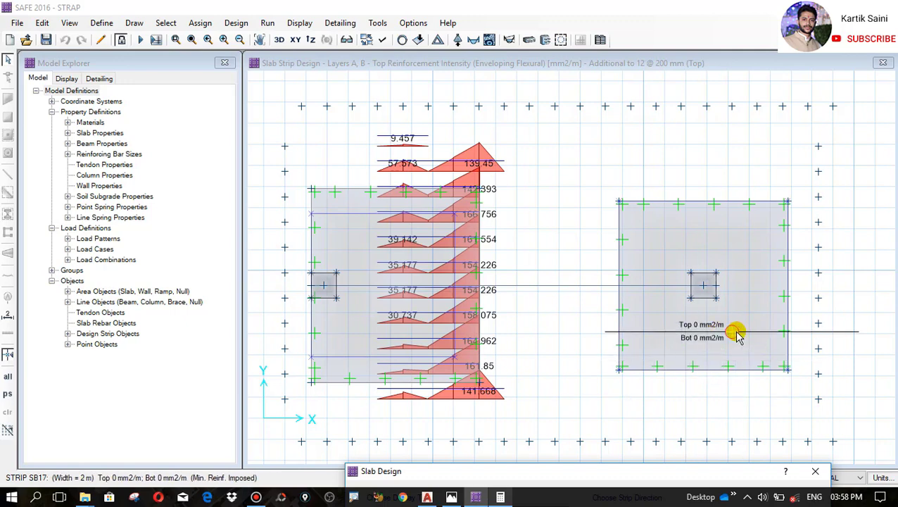
# - Set the top uniform reinforcing spacing to 150 mm, apply it, and close the slab design display settings
pyautogui.moveTo(601, 473); pyautogui.dragTo(55, 123)
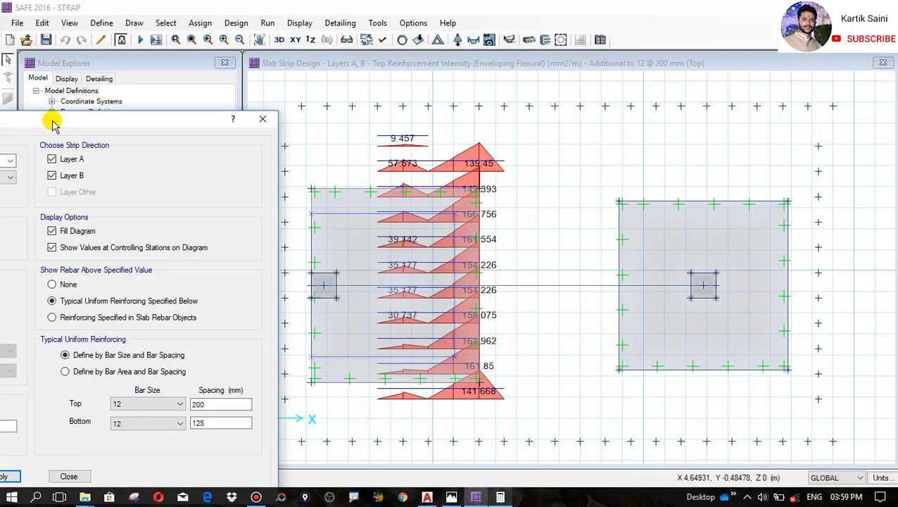
pyautogui.moveTo(123, 123); pyautogui.dragTo(100, 48)
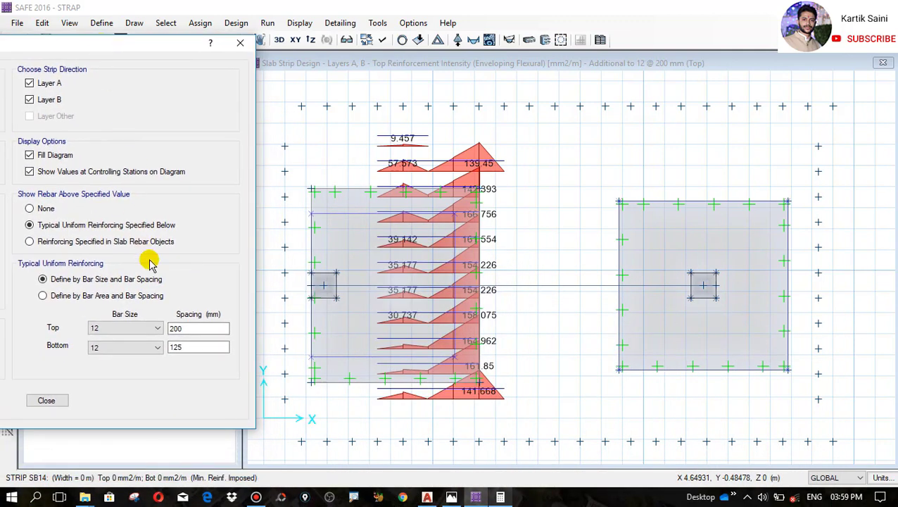
pyautogui.doubleClick(192, 328)
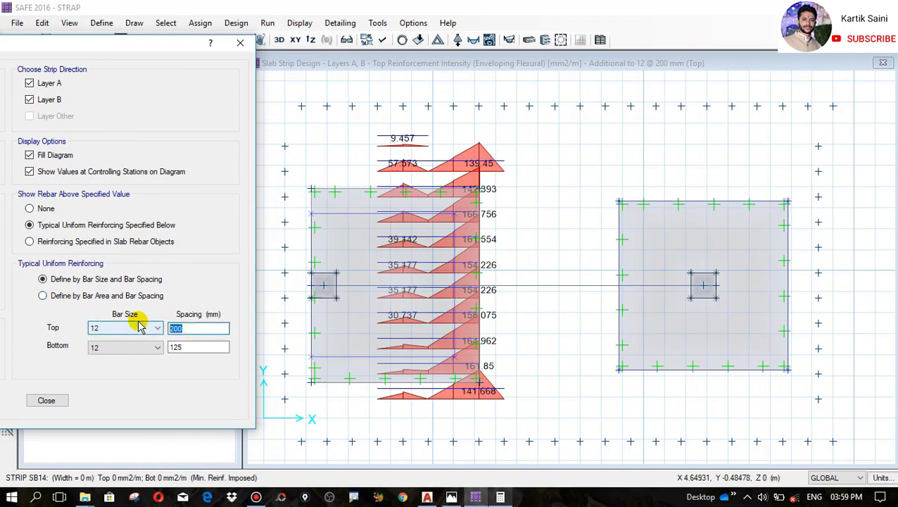
pyautogui.moveTo(78, 43)
pyautogui.mouseDown()
pyautogui.moveTo(197, 41)
pyautogui.moveTo(66, 32)
pyautogui.mouseUp()
pyautogui.click(92, 401)
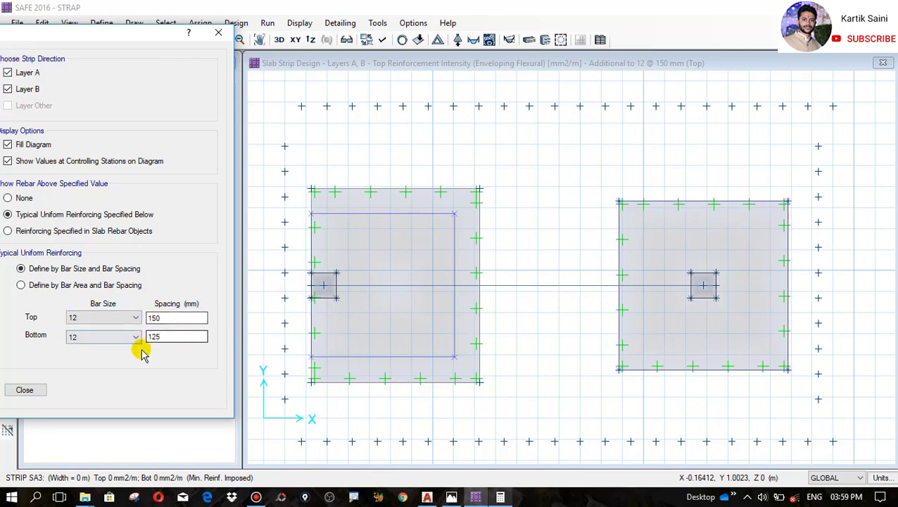
pyautogui.click(32, 389)
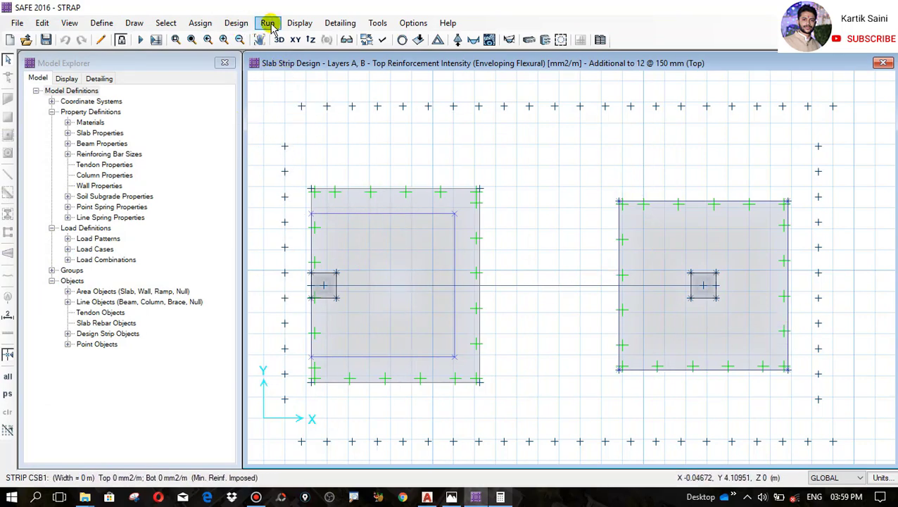
# - Set the minimum top bar size to 20 in the beam detailing preferences
pyautogui.click(239, 23)
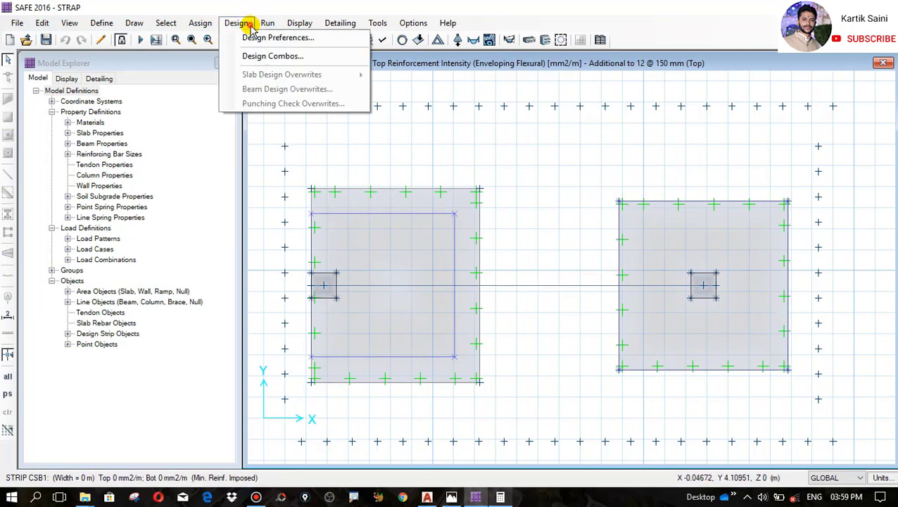
pyautogui.click(250, 25)
pyautogui.click(337, 23)
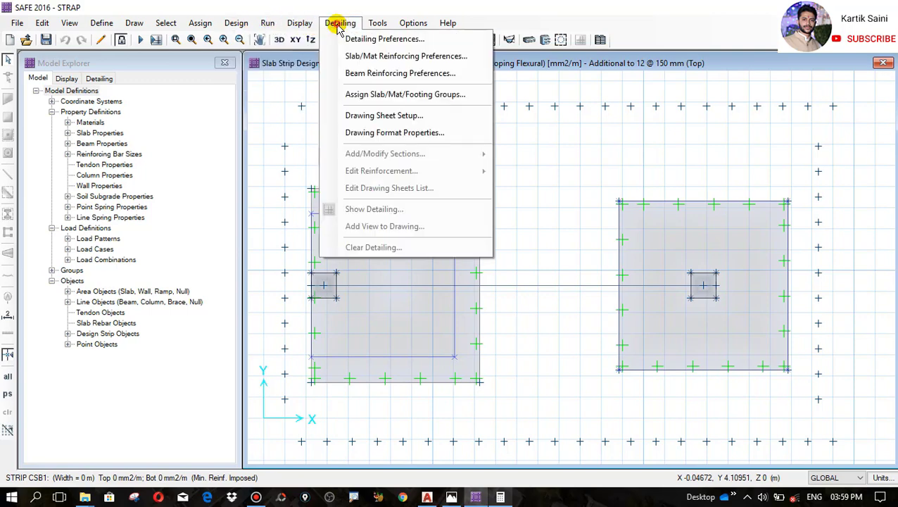
pyautogui.click(431, 72)
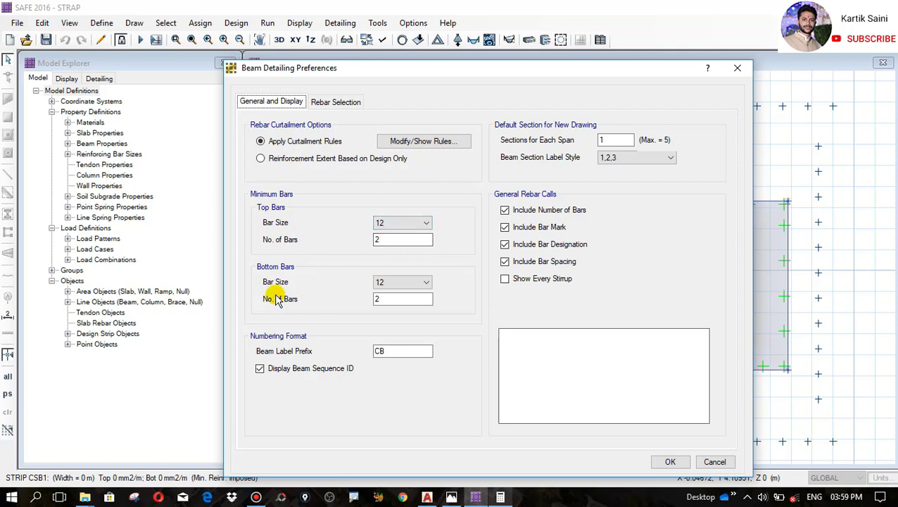
pyautogui.click(398, 224)
pyautogui.click(384, 295)
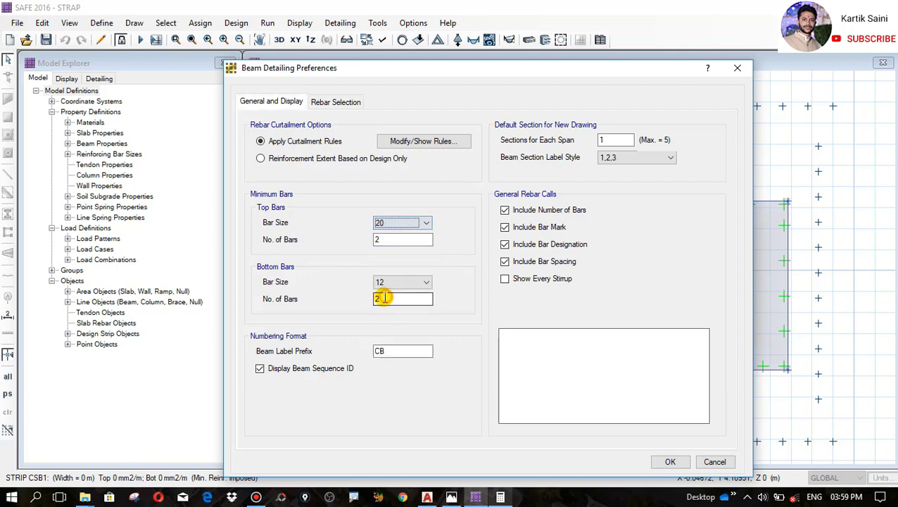
# - Choose 12 as the smallest and 20 as the largest longitudinal bar size in the beam rebar selection
pyautogui.click(342, 100)
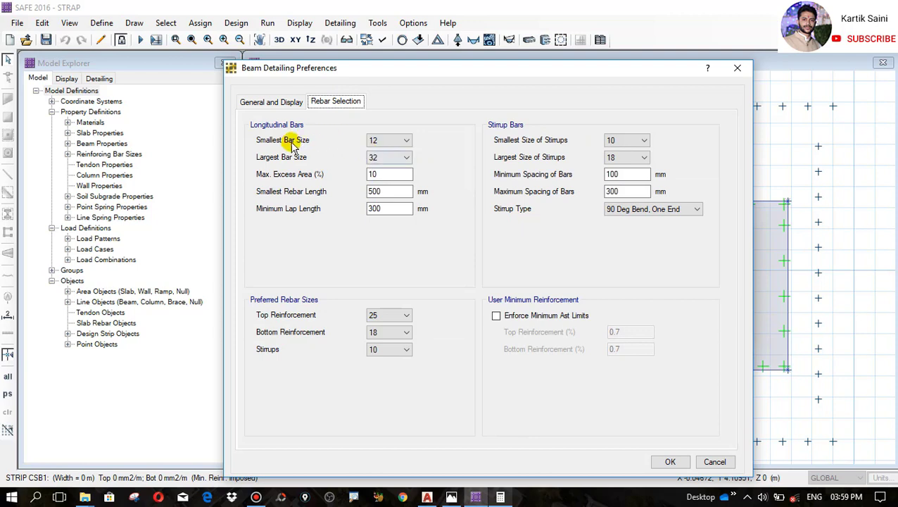
pyautogui.click(405, 141)
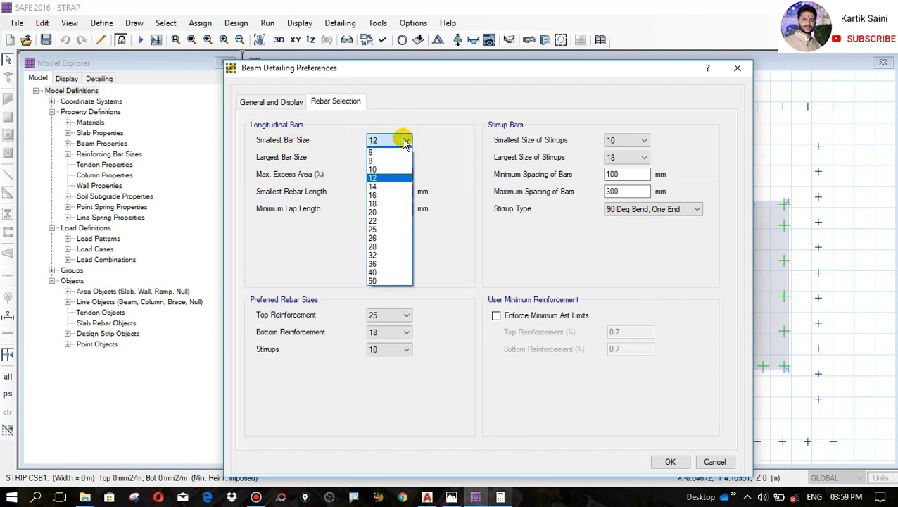
pyautogui.click(390, 178)
pyautogui.click(406, 157)
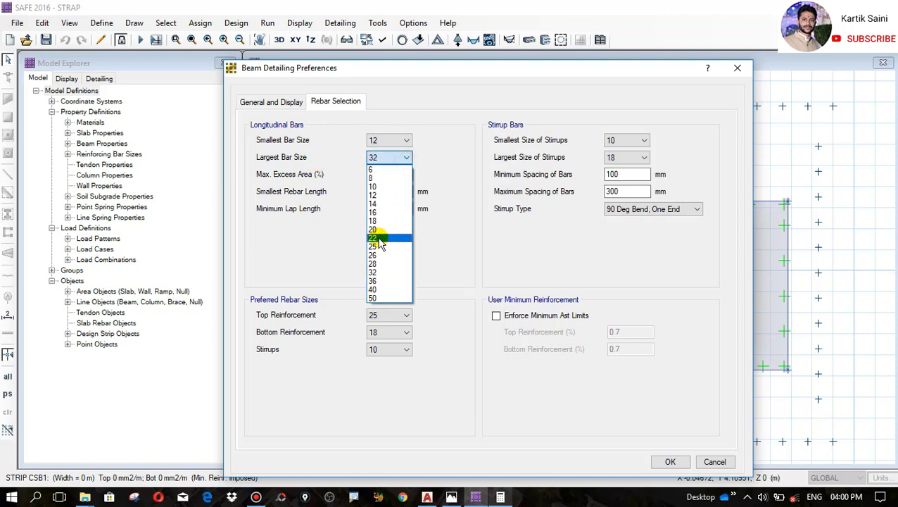
pyautogui.click(373, 230)
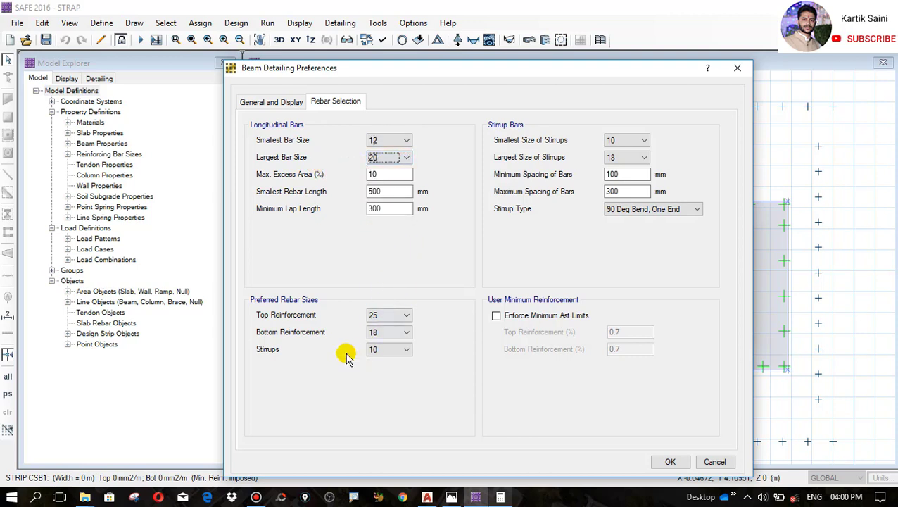
# - Set the beam's preferred rebar sizes to 20 for top reinforcement, 12 for bottom reinforcement and 12 for stirrups
pyautogui.click(392, 320)
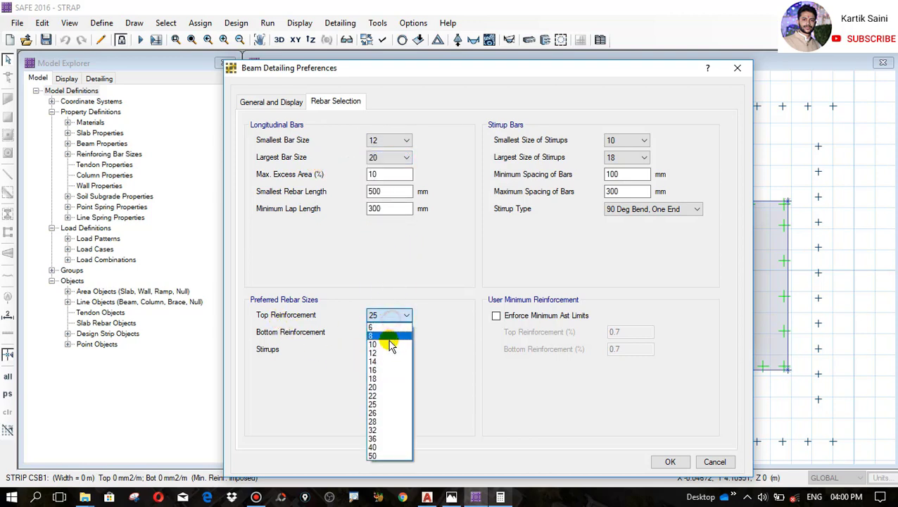
pyautogui.click(384, 388)
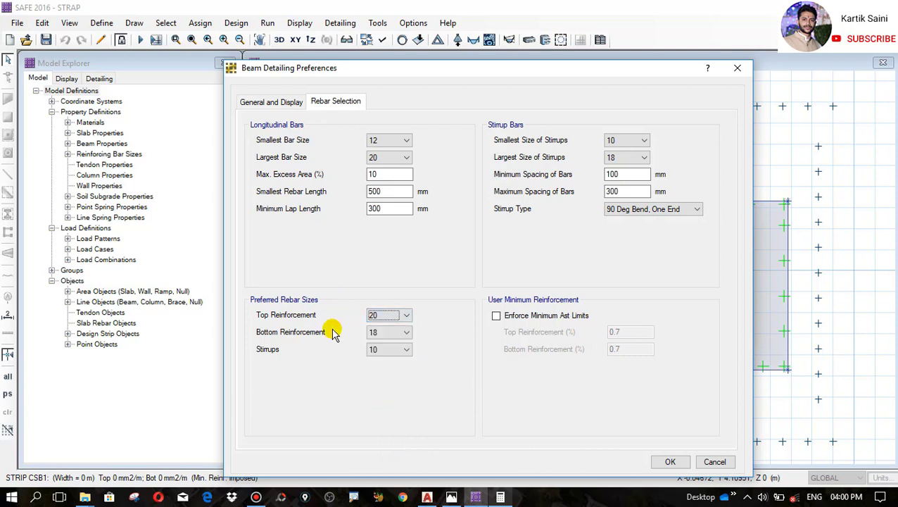
pyautogui.click(392, 334)
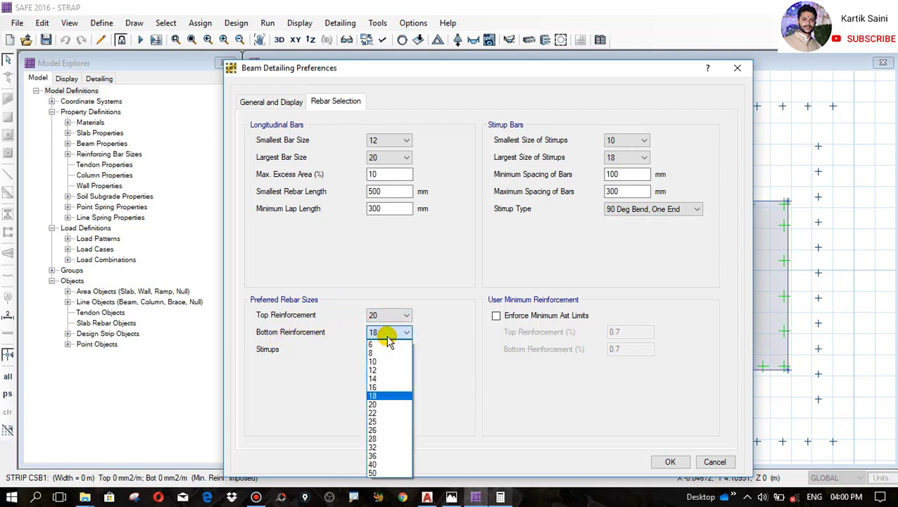
pyautogui.click(383, 370)
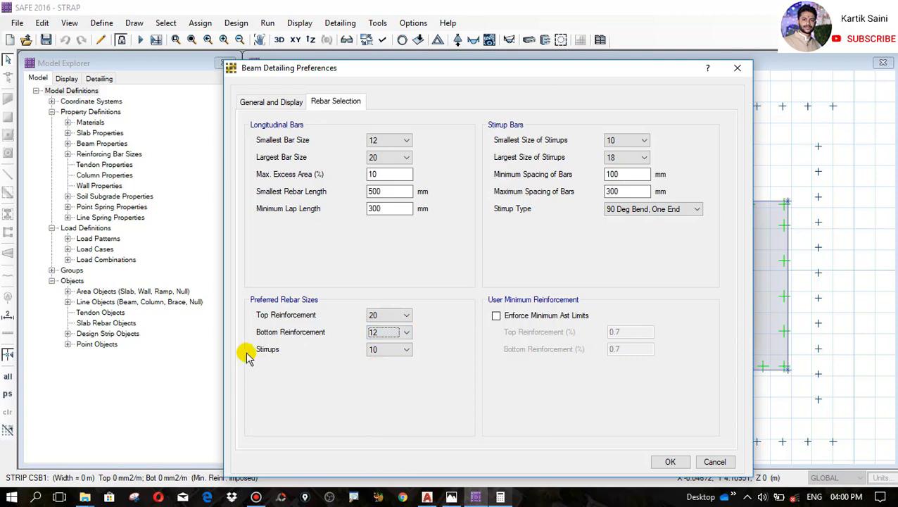
pyautogui.click(397, 350)
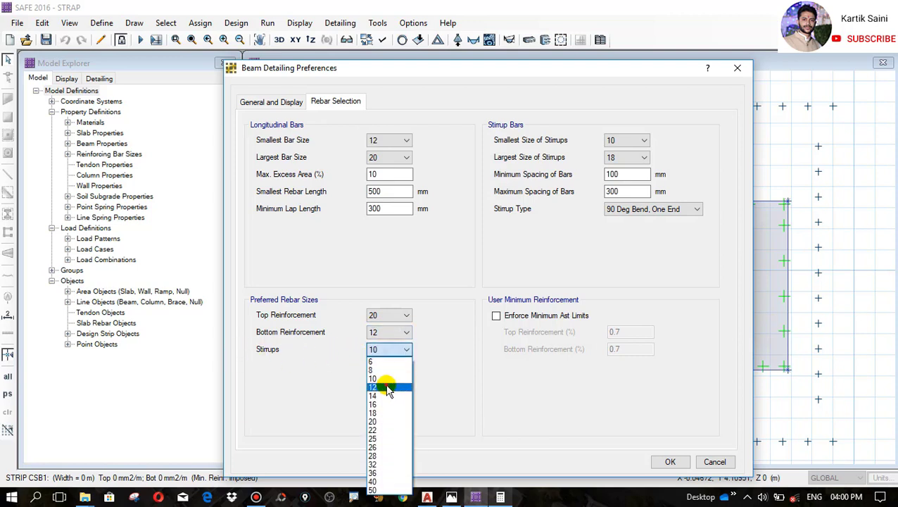
pyautogui.click(388, 387)
# - Set the beam's largest stirrup size to 12 and accept the beam detailing preferences
pyautogui.click(634, 141)
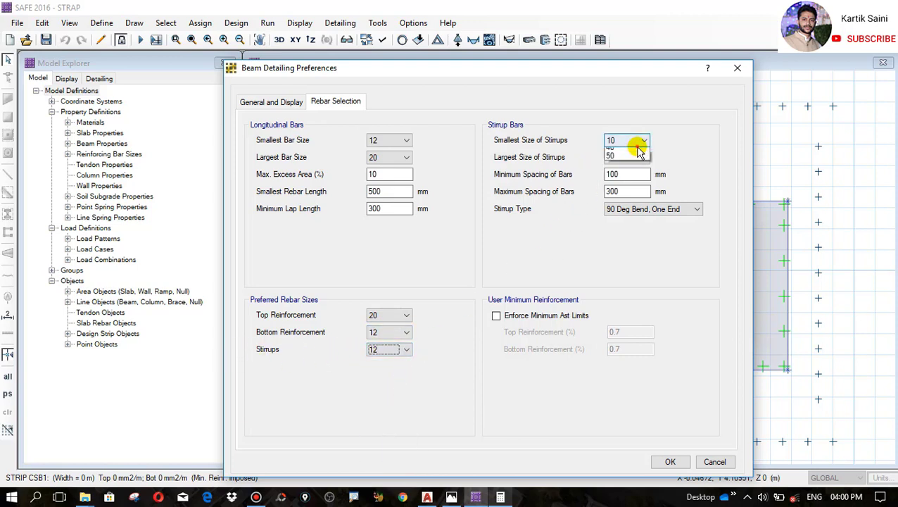
pyautogui.click(634, 141)
pyautogui.click(625, 157)
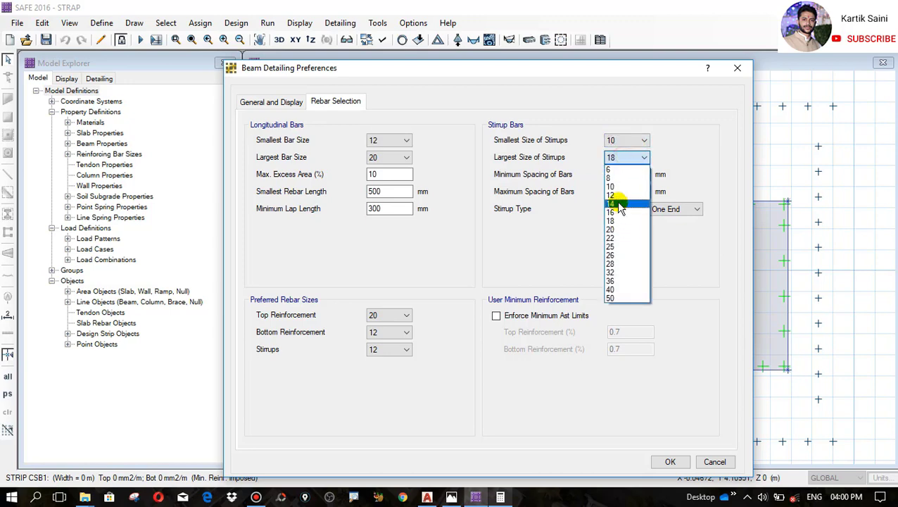
pyautogui.click(611, 194)
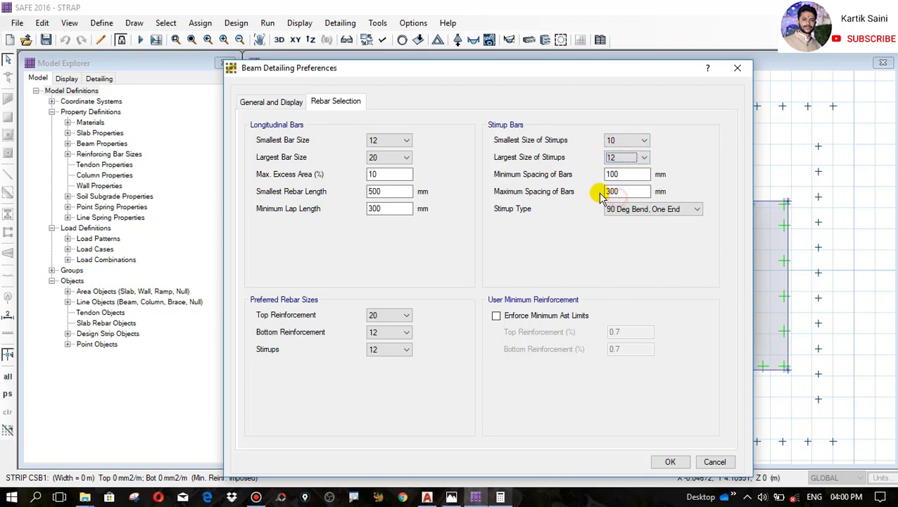
pyautogui.click(668, 461)
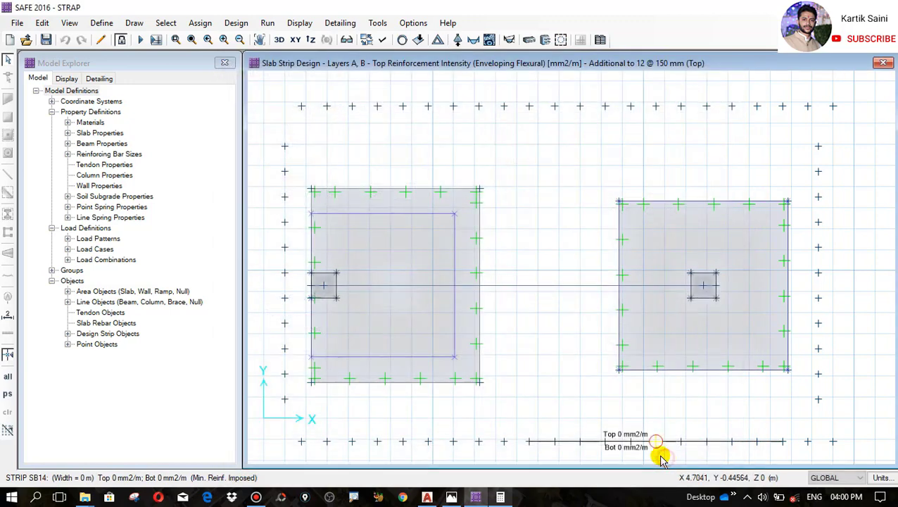
# - Set both the smallest and largest bar size to 12 in the slab/mat reinforcing preferences
pyautogui.click(308, 22)
pyautogui.click(340, 23)
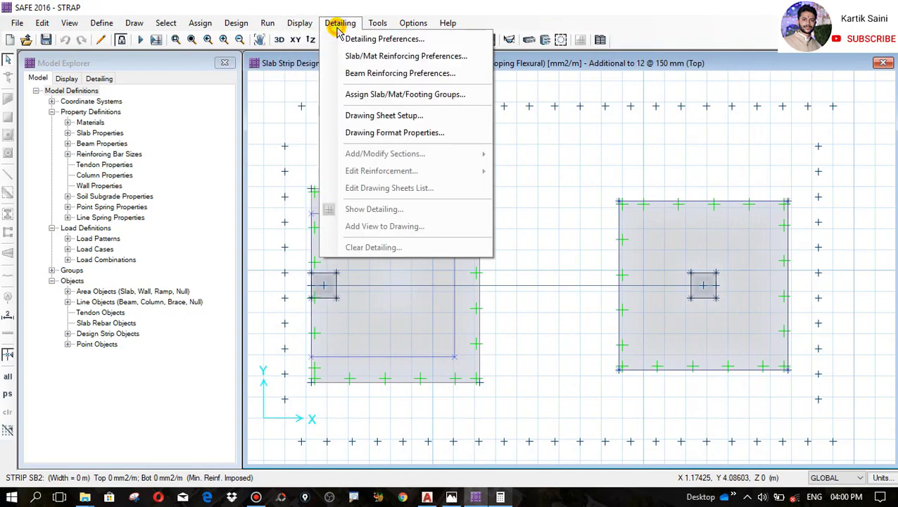
pyautogui.click(395, 58)
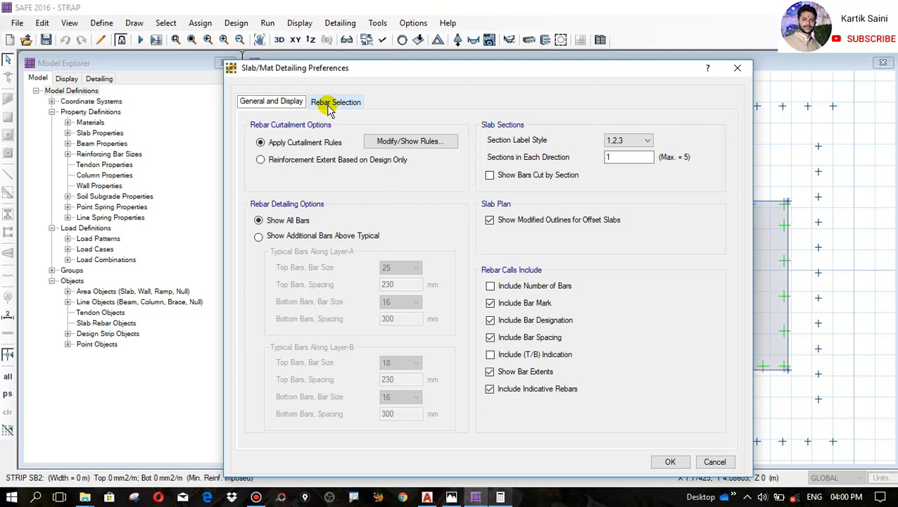
pyautogui.click(329, 105)
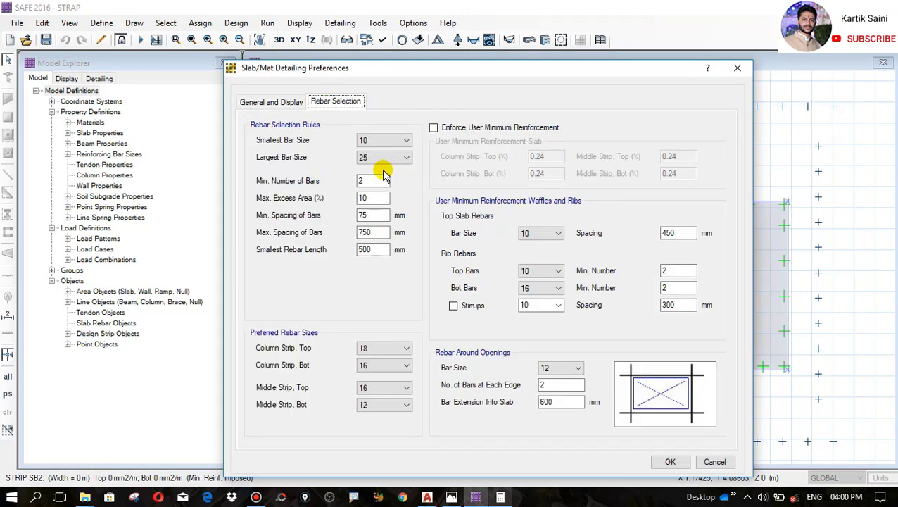
pyautogui.click(405, 140)
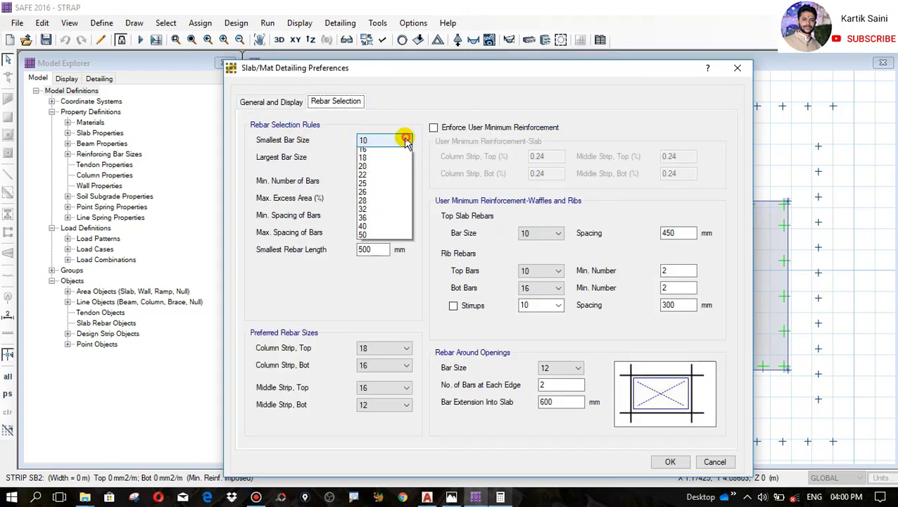
pyautogui.click(373, 178)
pyautogui.click(398, 157)
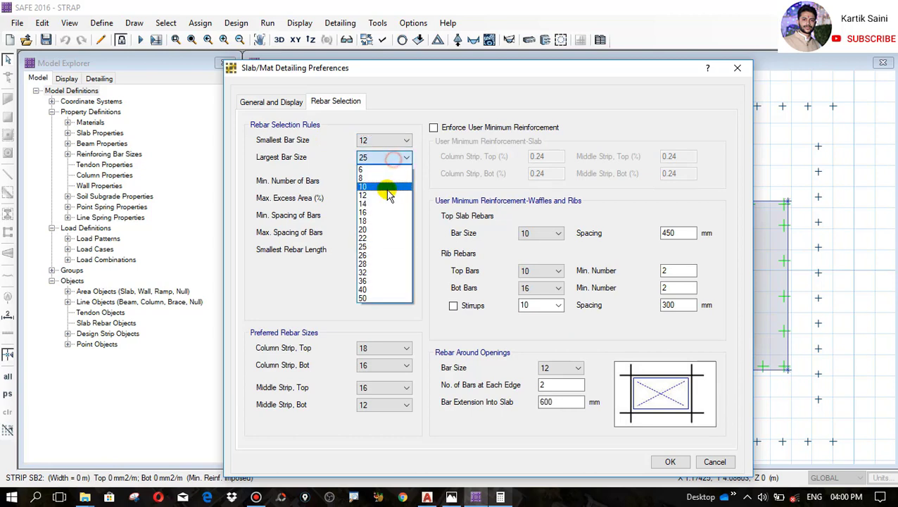
pyautogui.click(371, 195)
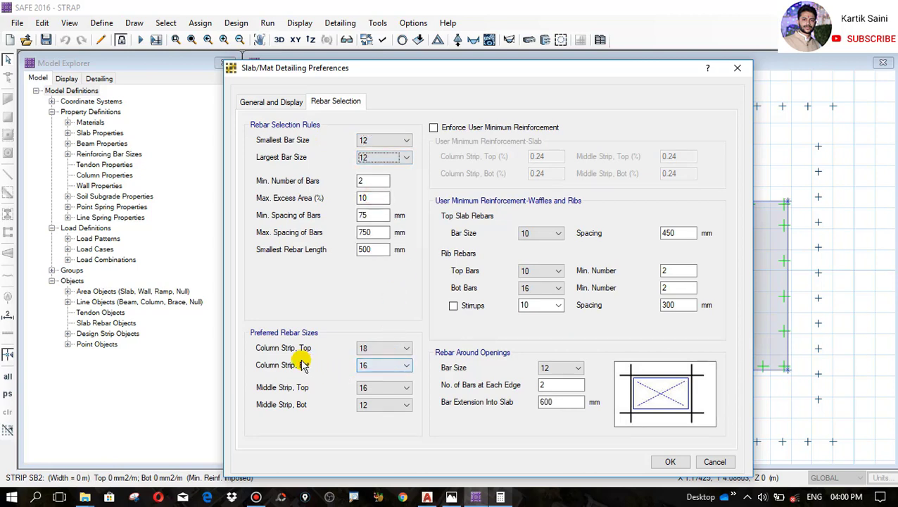
# - Set the slab's preferred rebar size to 12 for column strip top, column strip bottom and middle strip top, and accept the preferences
pyautogui.click(371, 348)
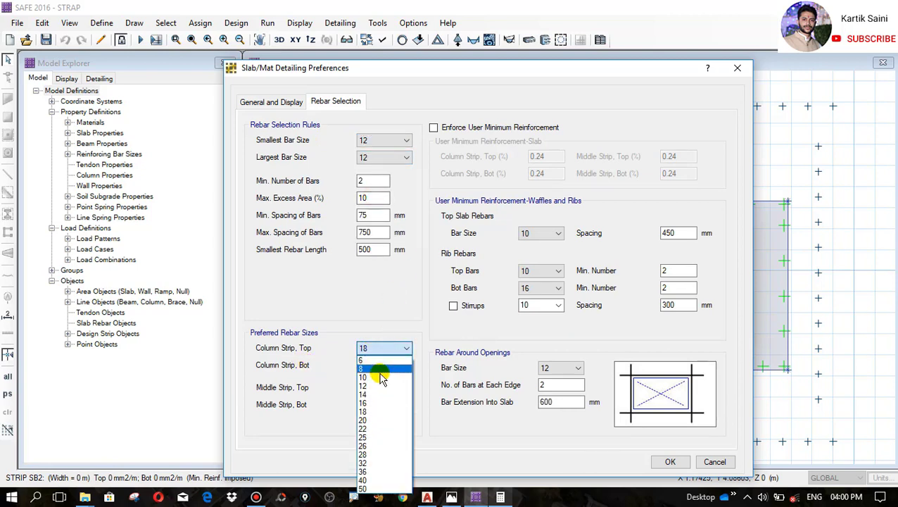
pyautogui.click(371, 398)
pyautogui.click(369, 364)
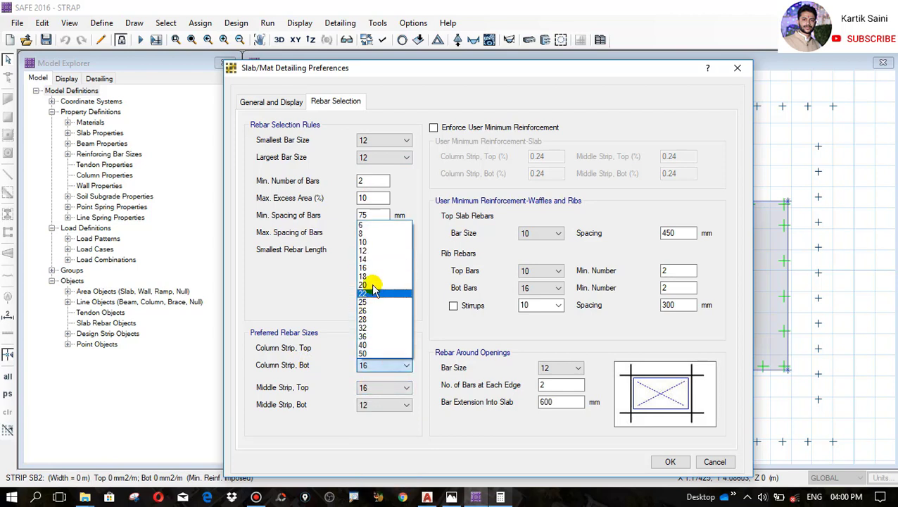
pyautogui.click(373, 259)
pyautogui.click(371, 387)
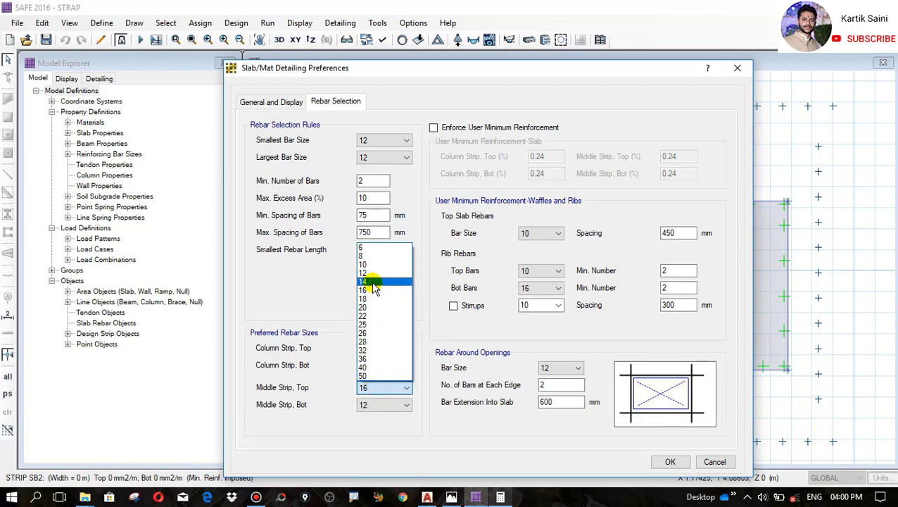
pyautogui.click(372, 274)
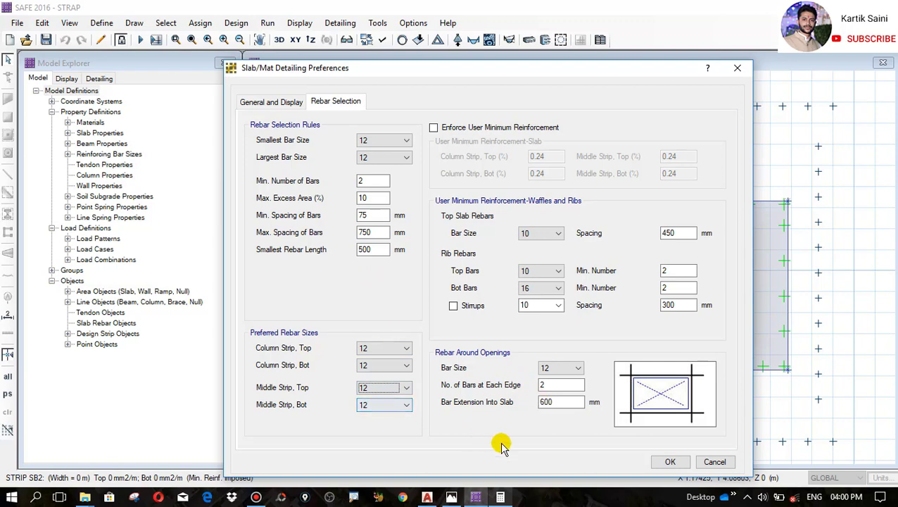
pyautogui.click(668, 460)
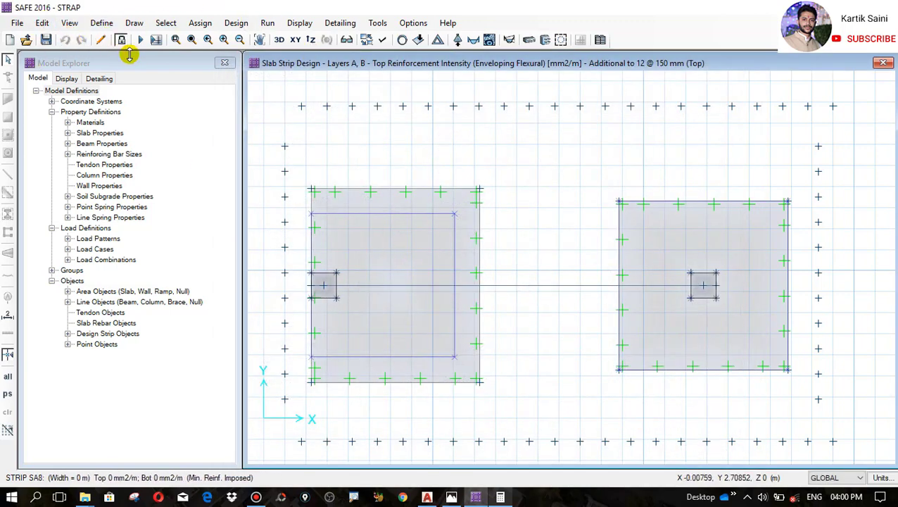
# - Run the detailing with individual bars in plan and 3D and merged areas, and list the drawing component views
pyautogui.click(156, 41)
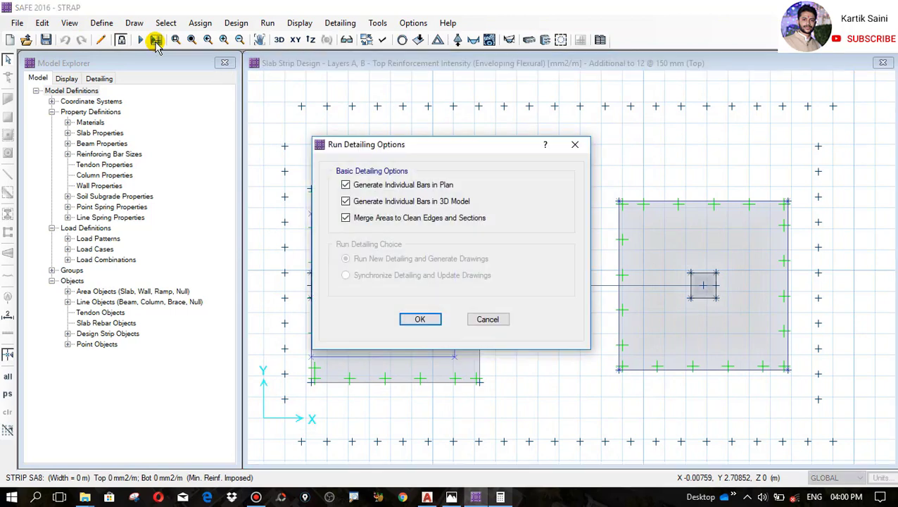
pyautogui.click(415, 321)
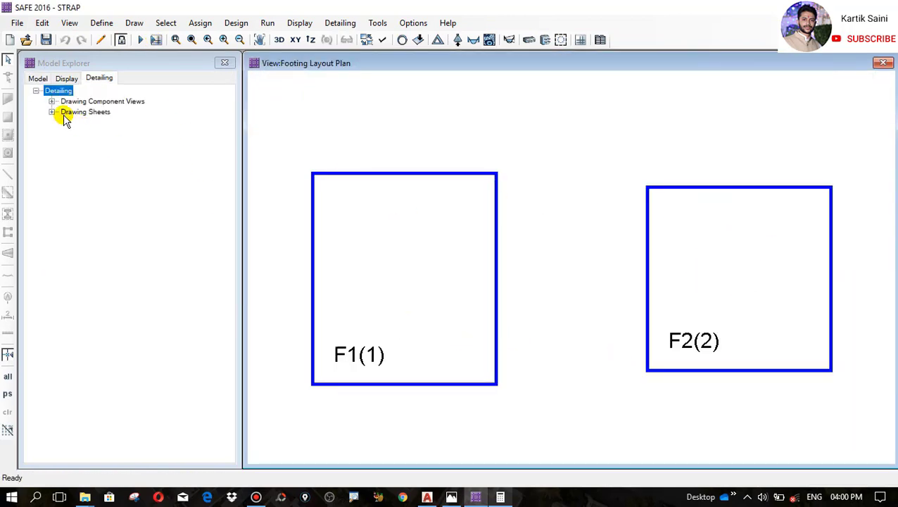
pyautogui.click(52, 101)
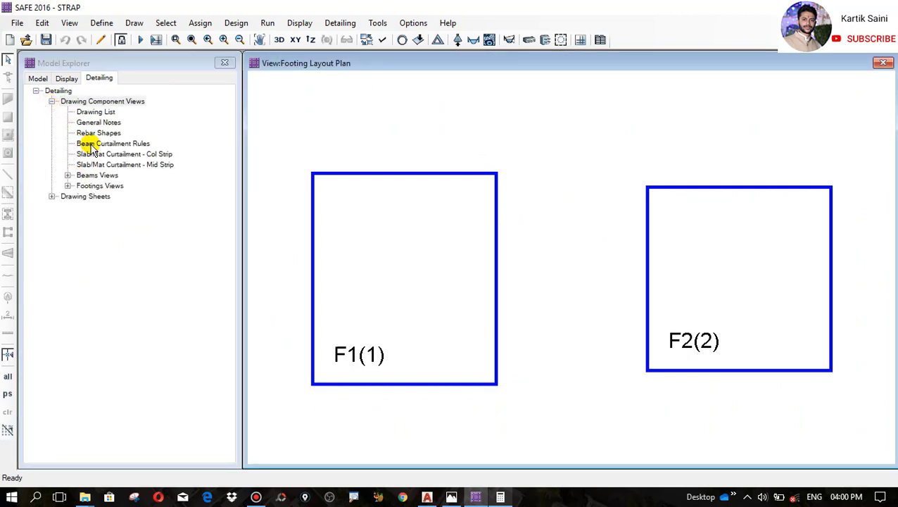
# - Review the beam curtailment rules, beam framing plan, beams rebar table, rebar schedule and bill of quantities
pyautogui.doubleClick(90, 143)
pyautogui.doubleClick(87, 133)
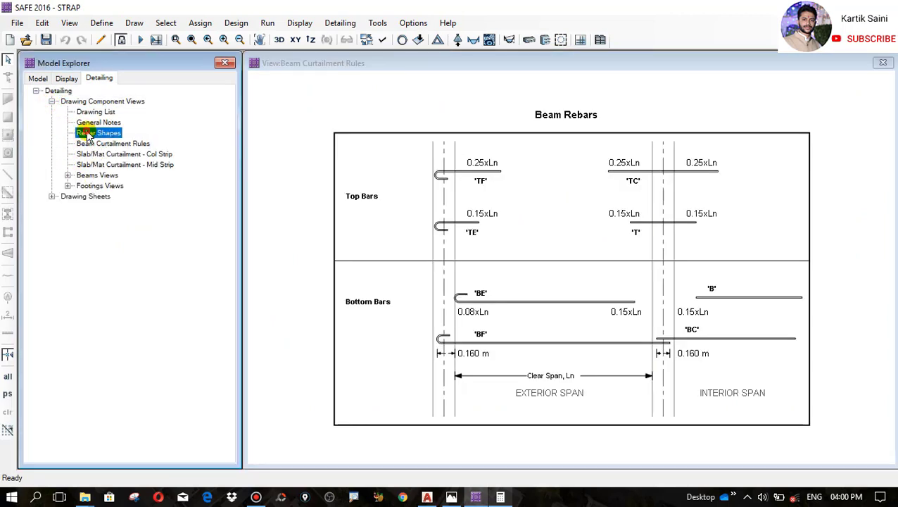
pyautogui.doubleClick(77, 175)
pyautogui.doubleClick(102, 186)
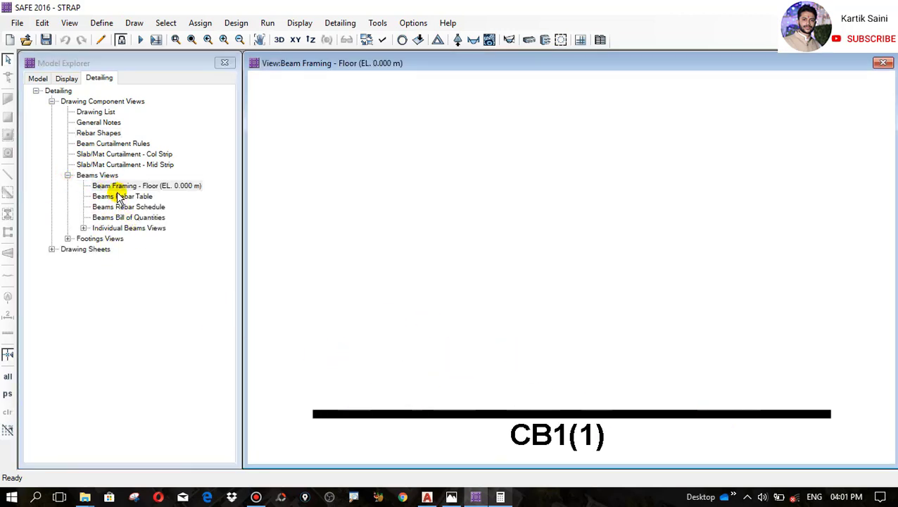
pyautogui.doubleClick(119, 197)
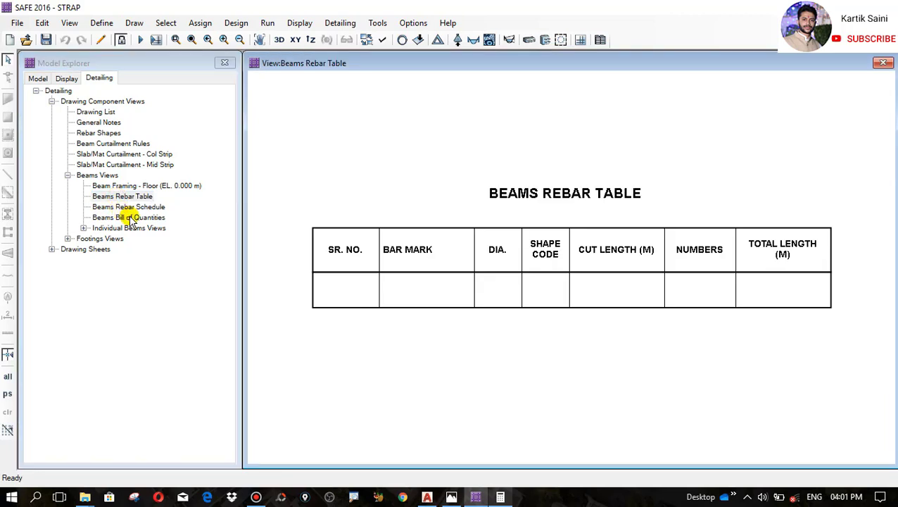
pyautogui.doubleClick(131, 207)
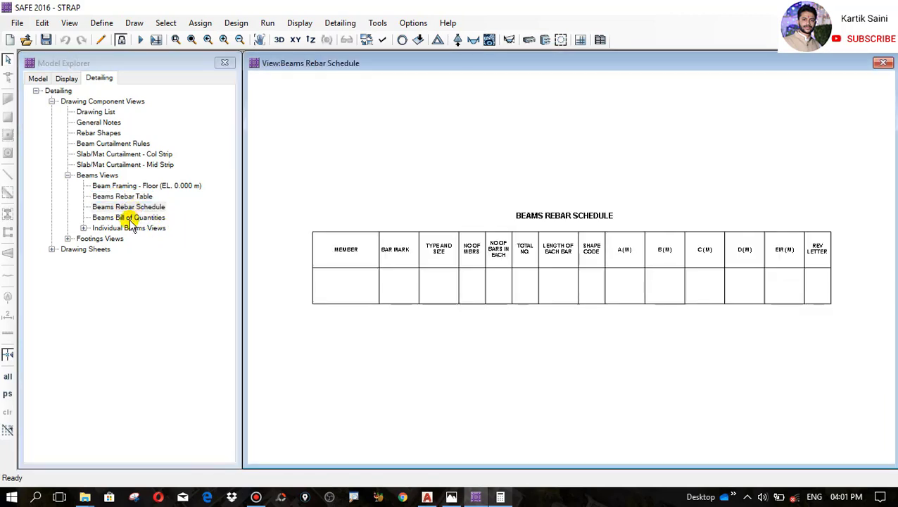
pyautogui.doubleClick(130, 218)
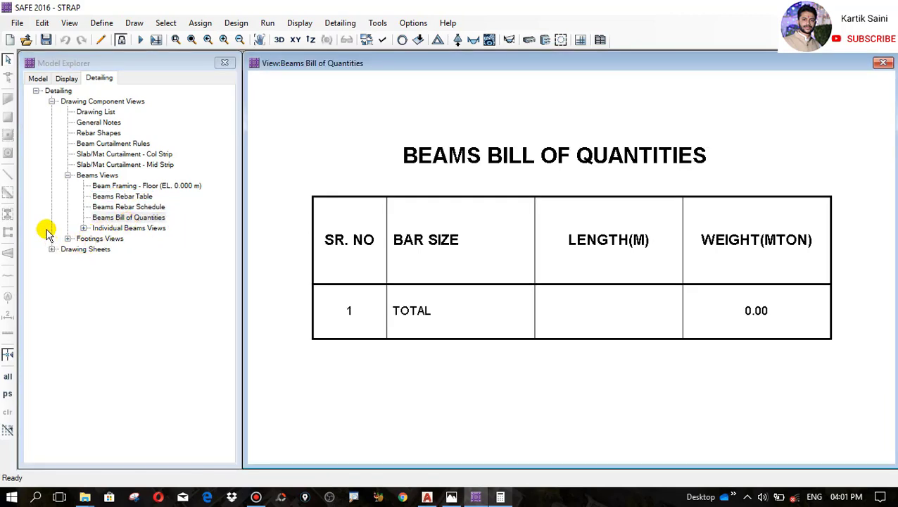
# - Examine beam CB1's elevation, its all-bars elevation and cross-sections 1 and 2
pyautogui.click(83, 228)
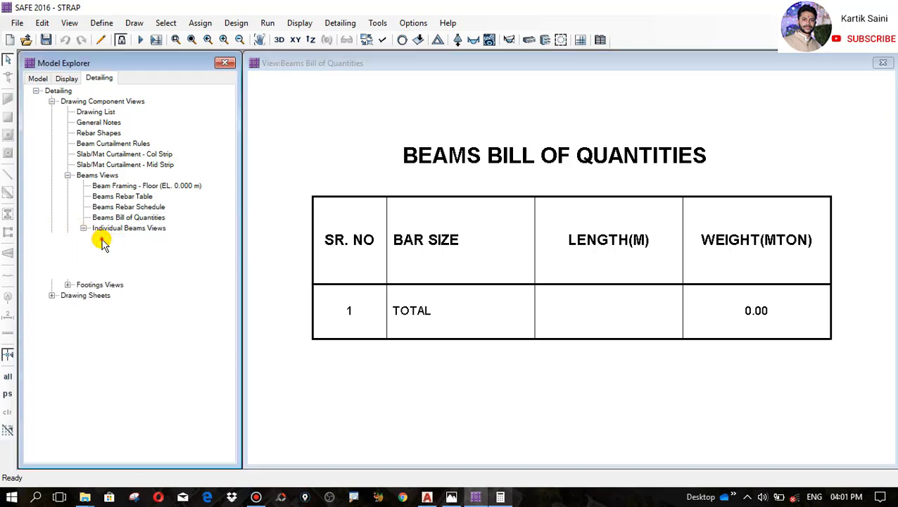
pyautogui.doubleClick(137, 248)
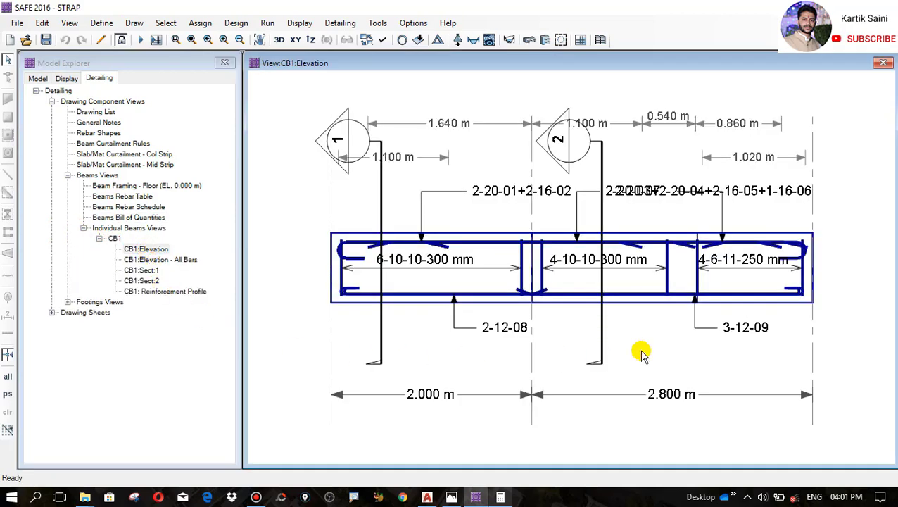
pyautogui.doubleClick(153, 261)
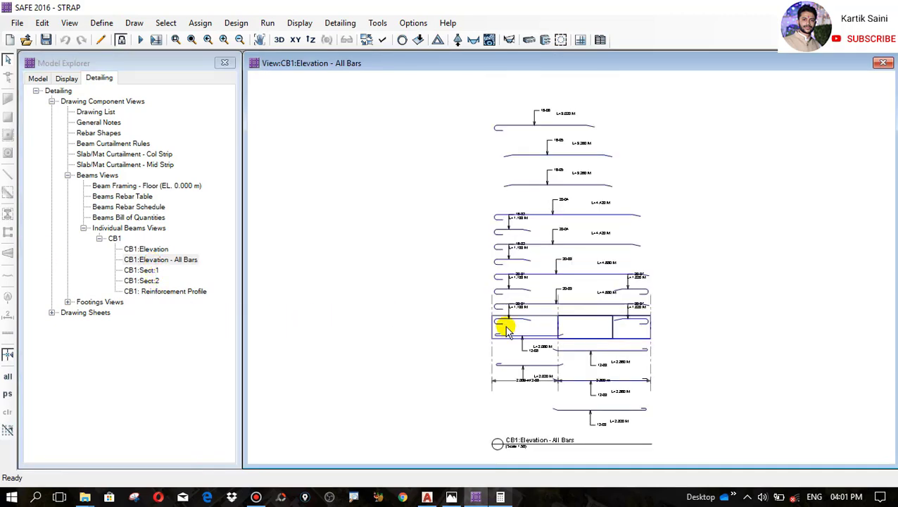
pyautogui.click(141, 270)
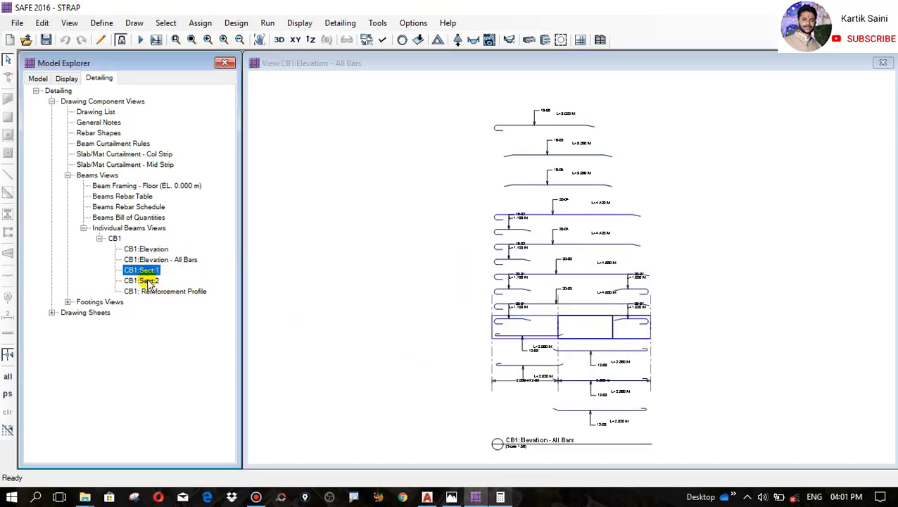
pyautogui.doubleClick(138, 273)
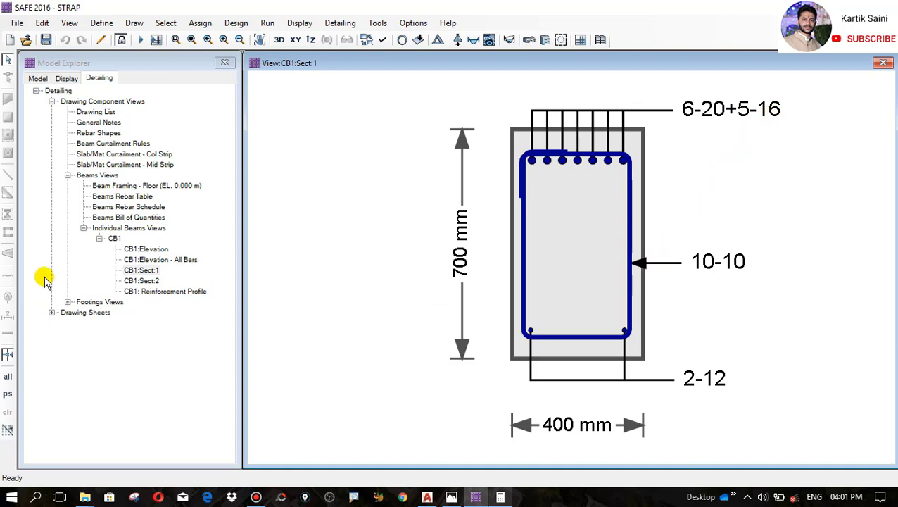
pyautogui.doubleClick(148, 280)
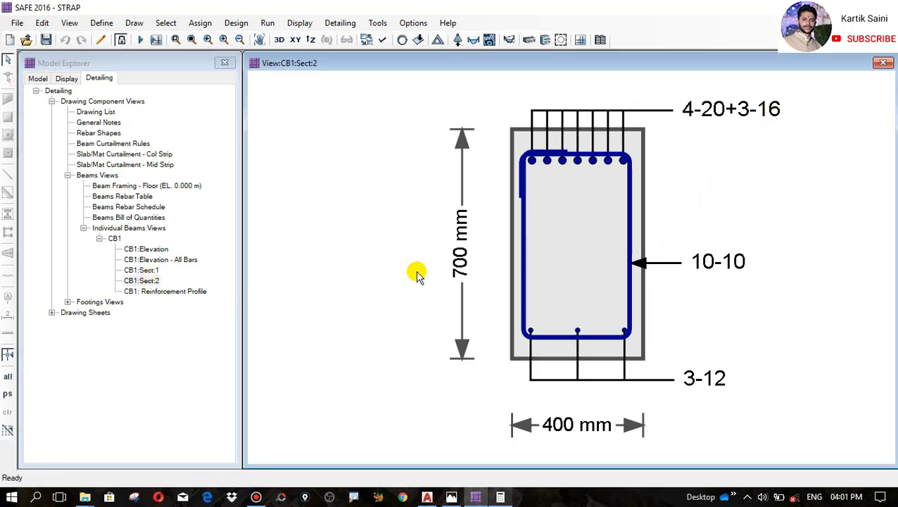
# - Switch to AutoCAD to check the drawn beam section against CB1's section 2, and return to the section view in SAFE
pyautogui.click(426, 496)
pyautogui.scroll(2, 579, 266)
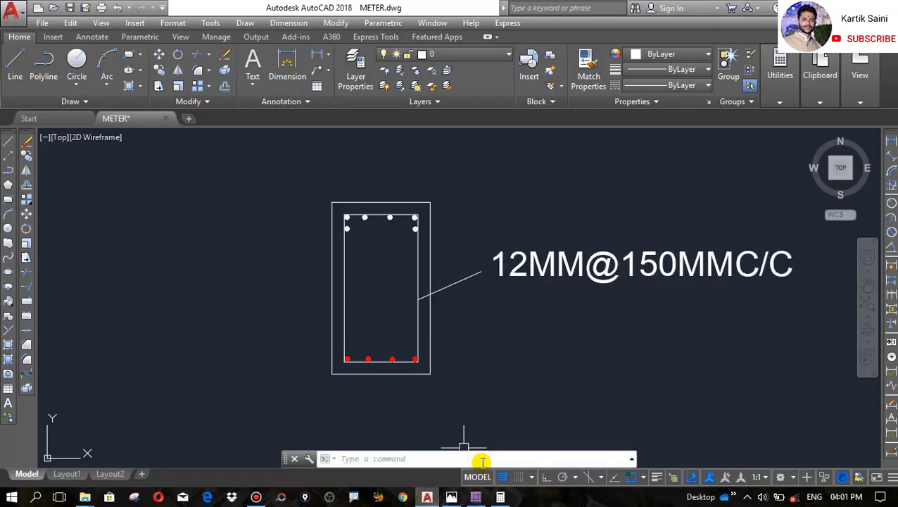
pyautogui.click(476, 496)
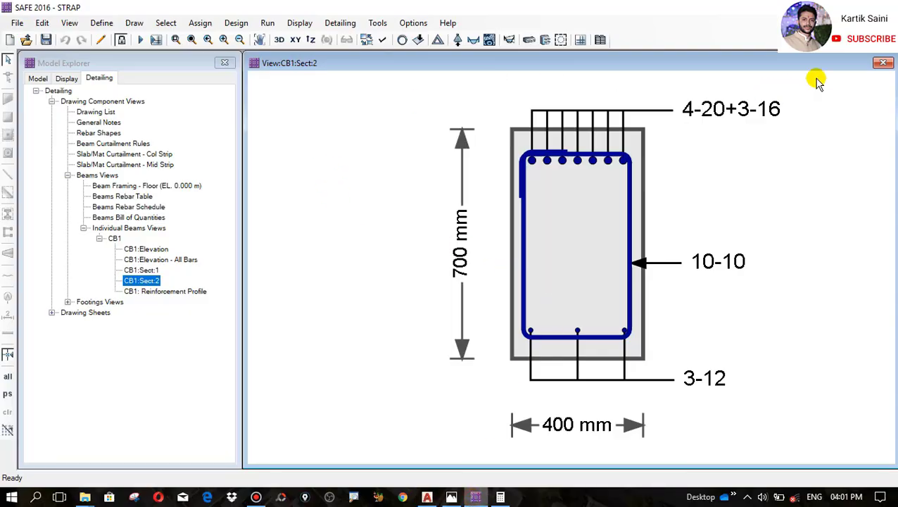
pyautogui.click(884, 65)
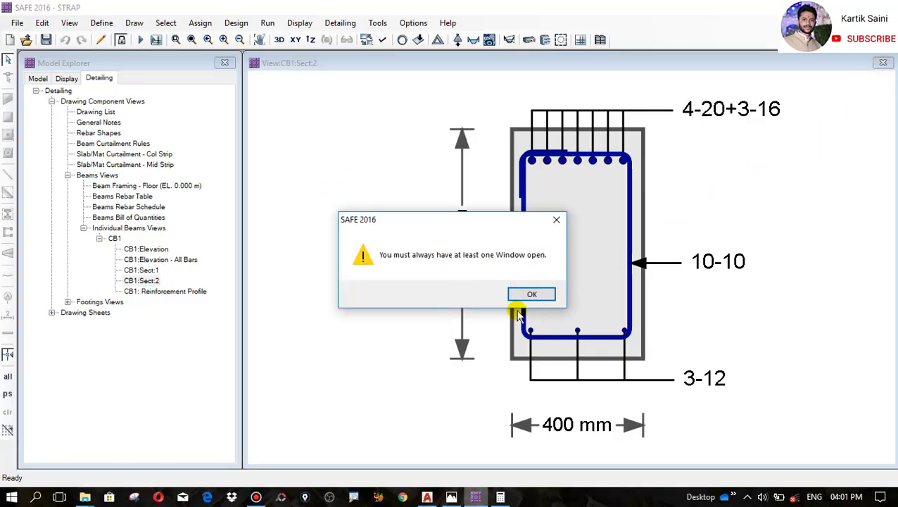
pyautogui.click(521, 236)
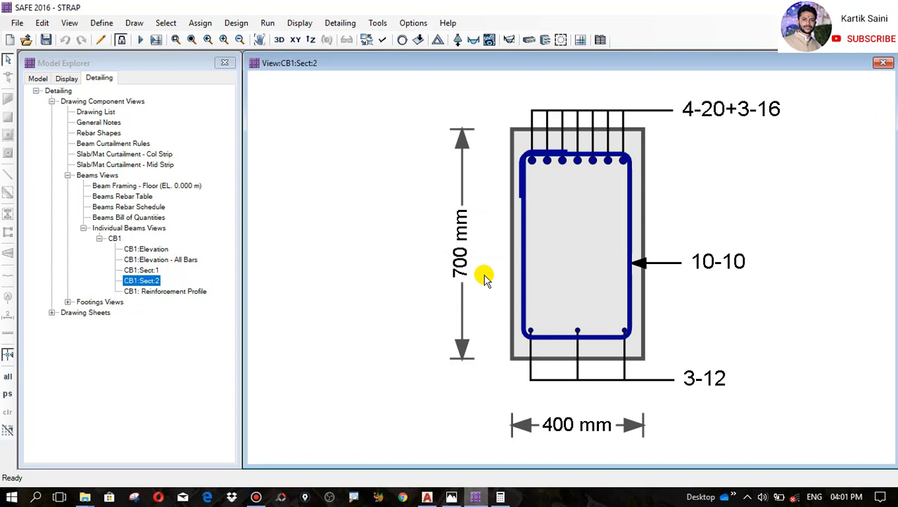